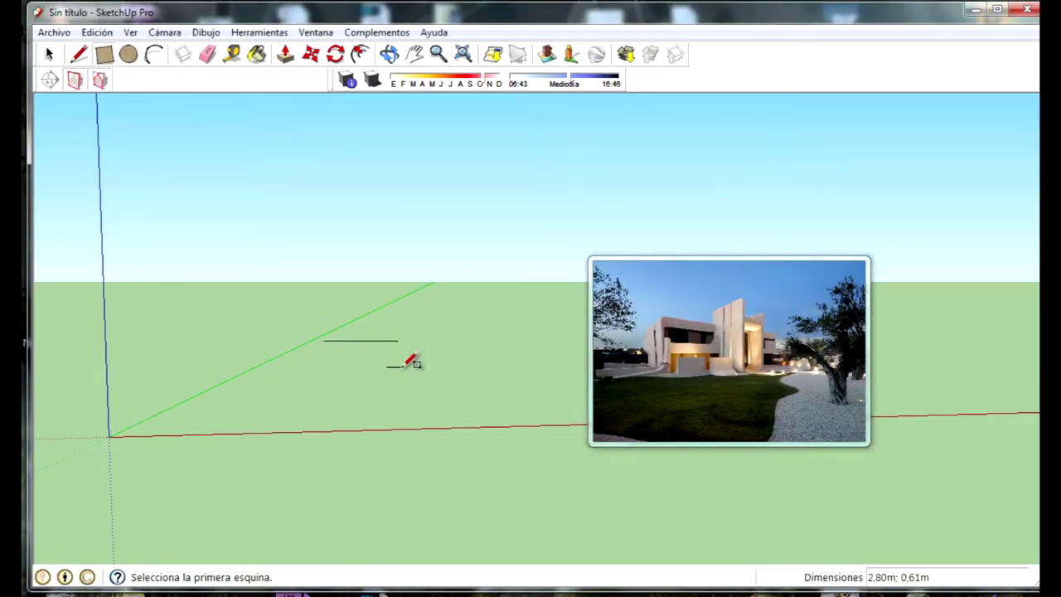
Draw two adjoining rectangular footprints on the ground
{"action": "middle_click_drag", "start_coordinate": [412, 363], "coordinate": [379, 504]}
{"action": "left_click", "coordinate": [308, 401]}
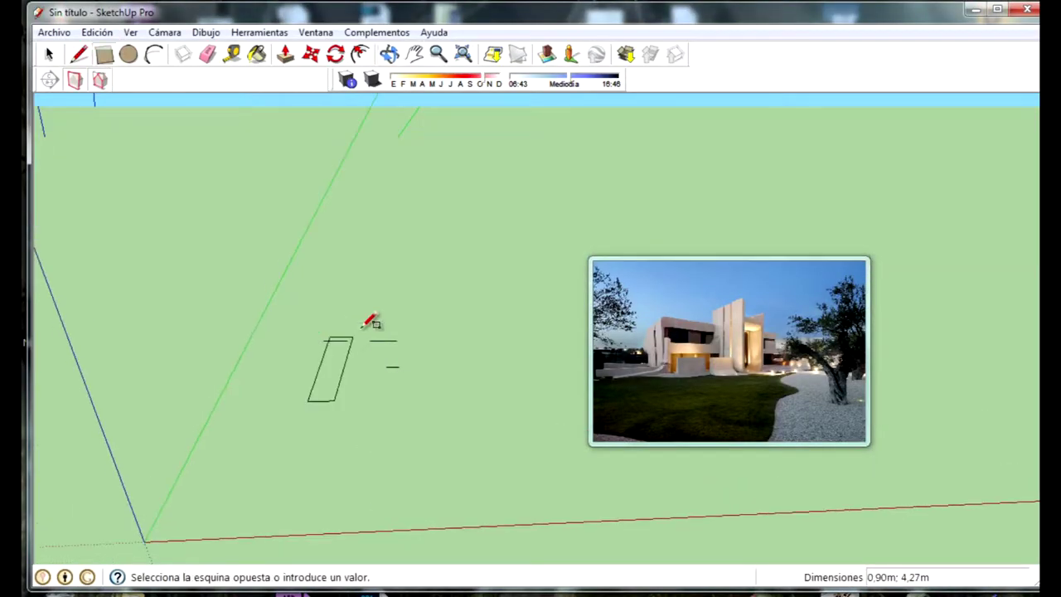
{"action": "left_click", "coordinate": [423, 324]}
{"action": "mouse_move", "coordinate": [514, 415]}
{"action": "middle_mouse_down"}
{"action": "mouse_move", "coordinate": [407, 398]}
{"action": "mouse_move", "coordinate": [443, 383]}
{"action": "middle_mouse_up"}
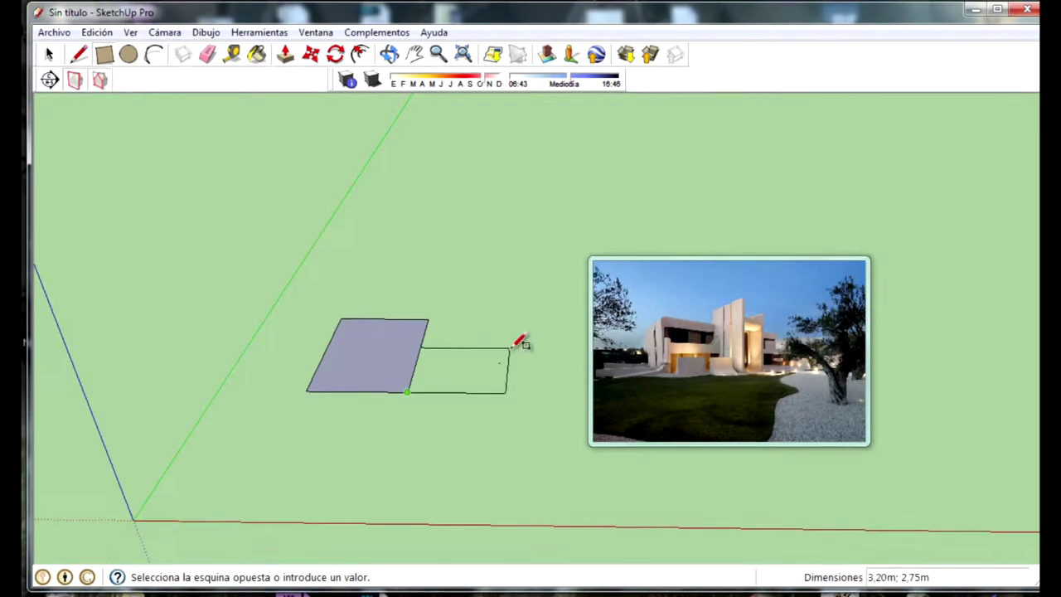
{"action": "left_click", "coordinate": [475, 350]}
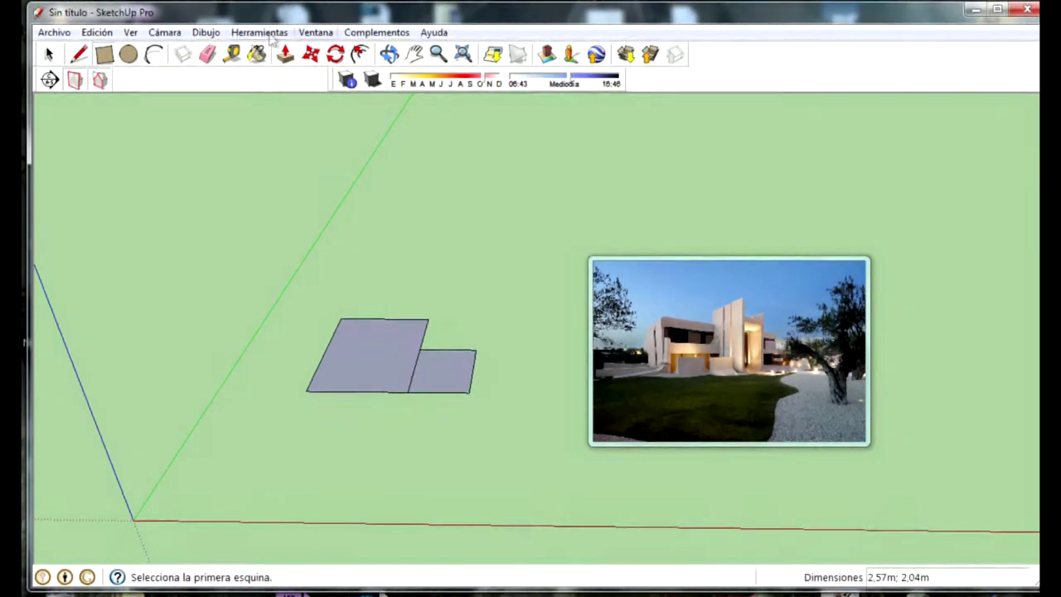
Push/Pull both footprints into boxes, making the smaller one 2.34 m tall
{"action": "left_click", "coordinate": [285, 54]}
{"action": "left_click_drag", "start_coordinate": [390, 355], "coordinate": [387, 339]}
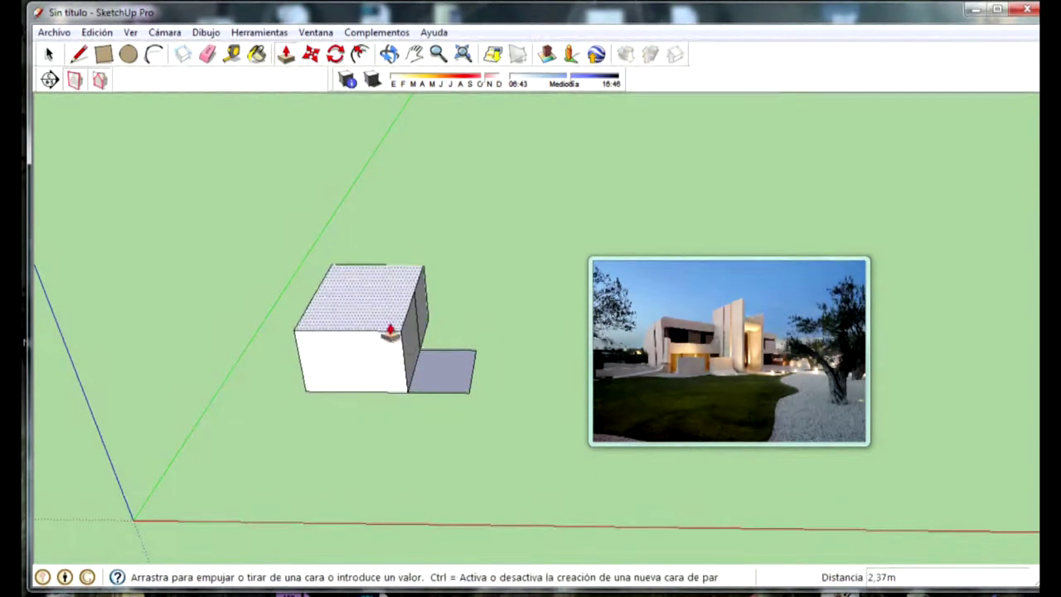
{"action": "left_click", "coordinate": [442, 373]}
{"action": "middle_click_drag", "start_coordinate": [441, 372], "coordinate": [485, 290]}
{"action": "left_click_drag", "start_coordinate": [440, 336], "coordinate": [443, 279]}
{"action": "mouse_move", "coordinate": [443, 279]}
{"action": "middle_mouse_down"}
{"action": "mouse_move", "coordinate": [344, 311]}
{"action": "mouse_move", "coordinate": [415, 233]}
{"action": "middle_mouse_up"}
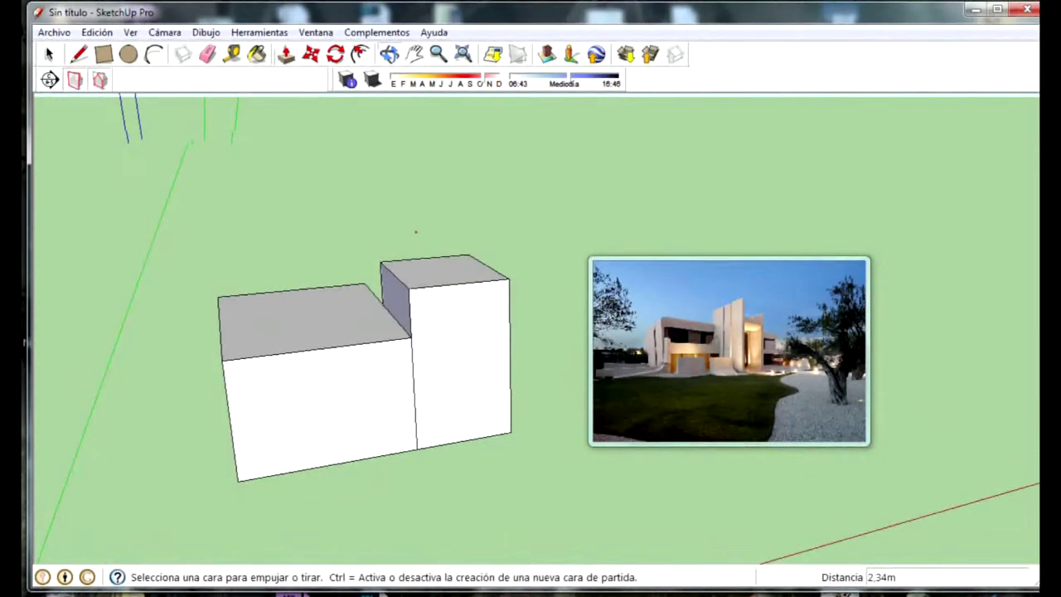
Draw a thin 1.48 m × 0.23 m rectangle on the ground at the boxes' base
{"action": "left_click", "coordinate": [106, 59]}
{"action": "scroll", "coordinate": [307, 286], "scroll_direction": "up", "scroll_amount": 2}
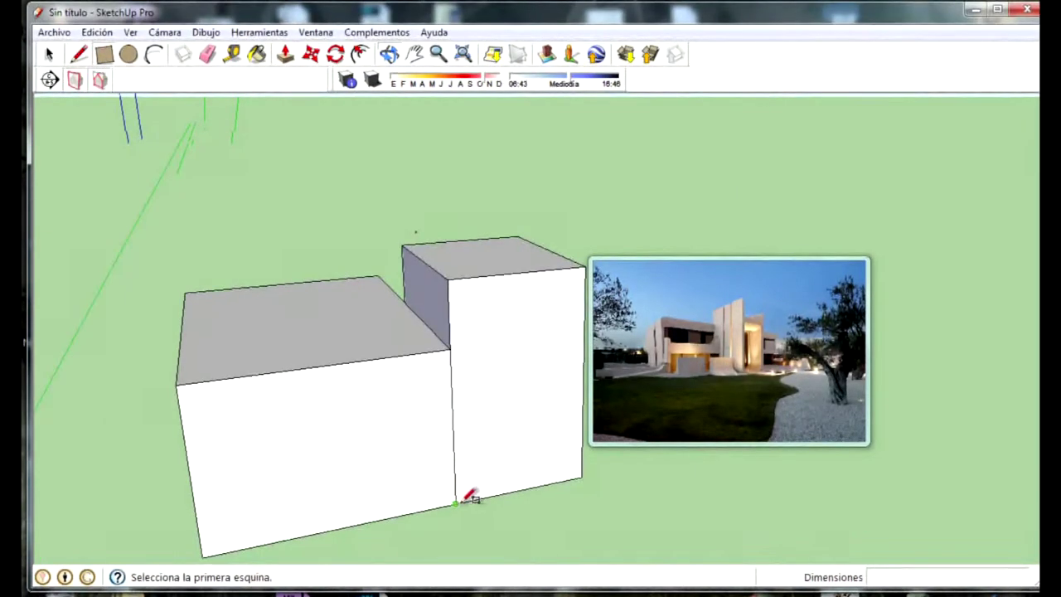
{"action": "left_click", "coordinate": [457, 503]}
{"action": "middle_click_drag", "start_coordinate": [473, 549], "coordinate": [477, 542]}
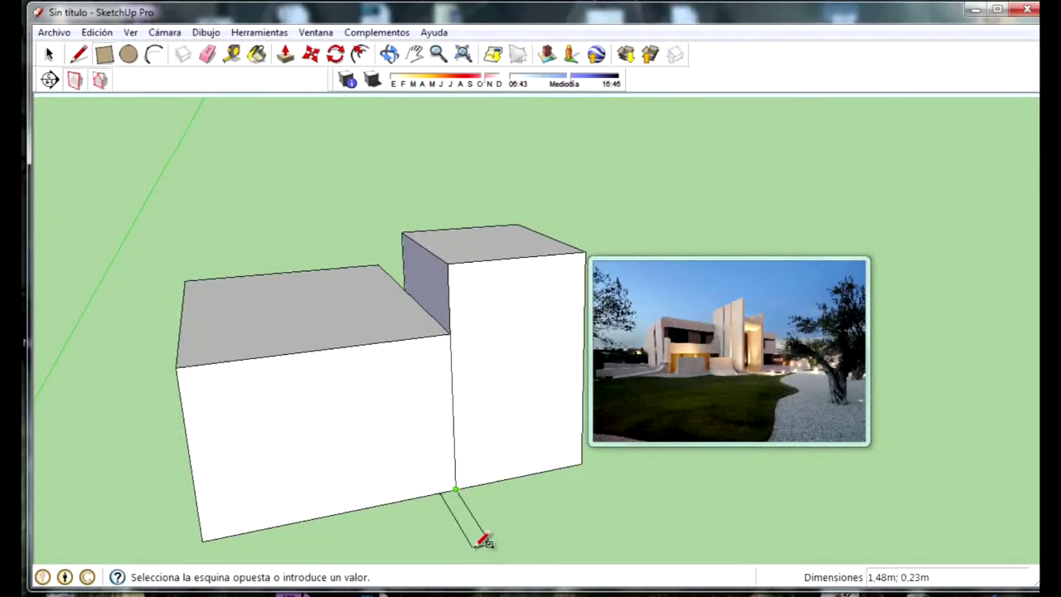
Raise the thin ground strip into a tall slab and thicken it to about 1.7 m
{"action": "left_click", "coordinate": [280, 60]}
{"action": "left_click_drag", "start_coordinate": [471, 537], "coordinate": [484, 280]}
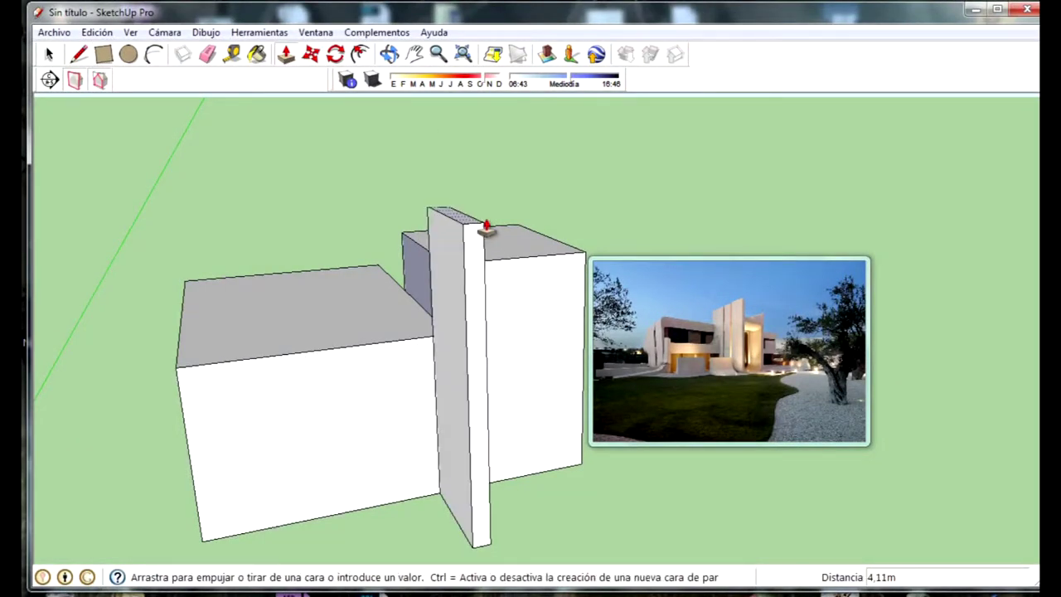
{"action": "mouse_move", "coordinate": [494, 172]}
{"action": "middle_mouse_down"}
{"action": "mouse_move", "coordinate": [434, 434]}
{"action": "mouse_move", "coordinate": [593, 378]}
{"action": "middle_mouse_up"}
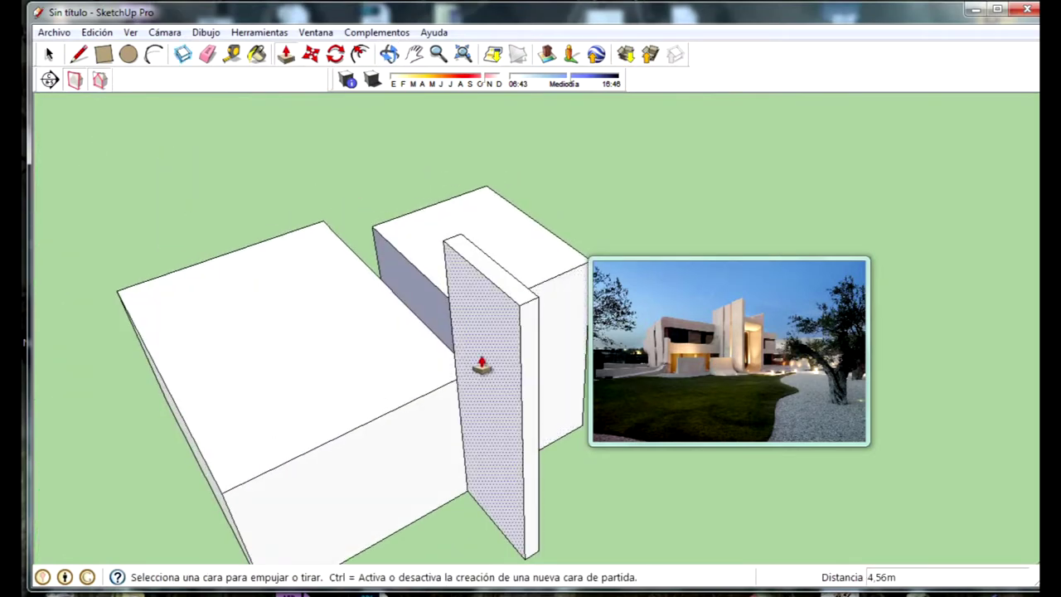
{"action": "left_click", "coordinate": [473, 360]}
{"action": "mouse_move", "coordinate": [473, 364]}
{"action": "middle_mouse_down"}
{"action": "mouse_move", "coordinate": [1010, 422]}
{"action": "mouse_move", "coordinate": [632, 315]}
{"action": "middle_mouse_up"}
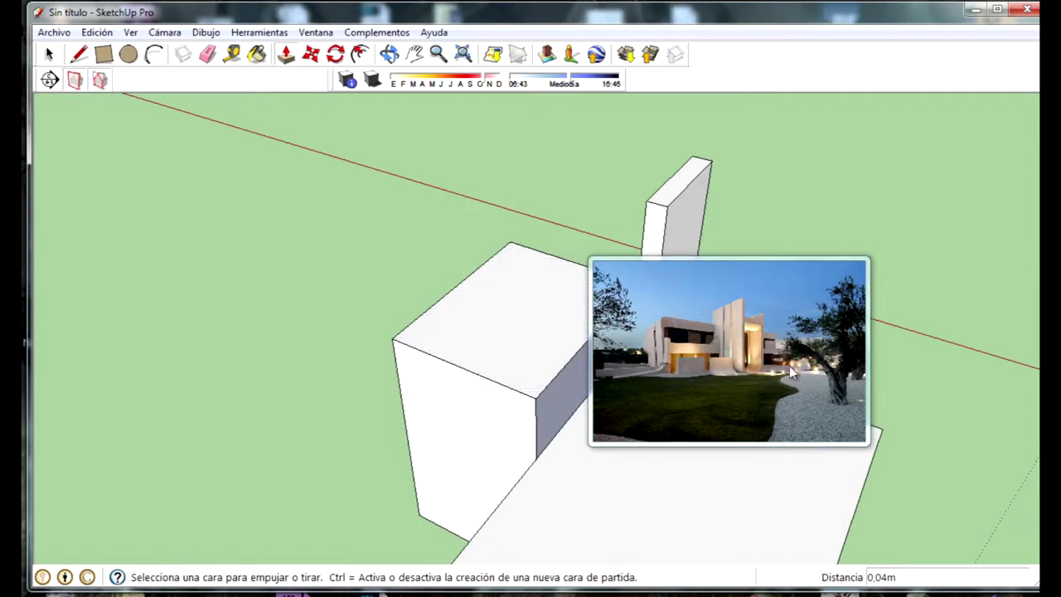
{"action": "left_click", "coordinate": [645, 302]}
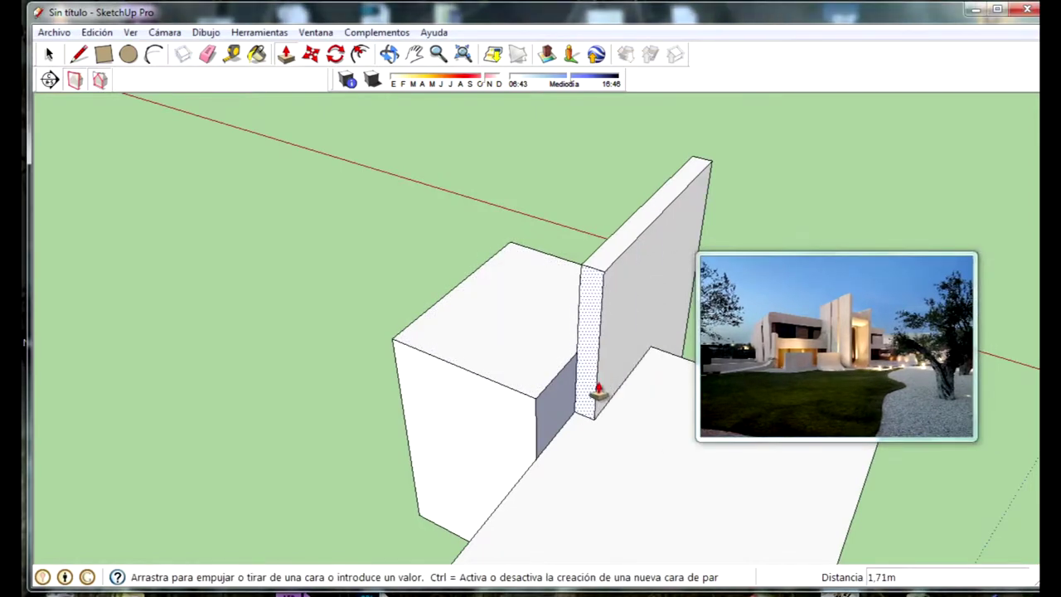
{"action": "middle_click_drag", "start_coordinate": [597, 379], "coordinate": [45, 331]}
{"action": "left_click", "coordinate": [616, 450]}
Extend the left box's side face outward about 1.5 m
{"action": "mouse_move", "coordinate": [616, 450]}
{"action": "middle_mouse_down"}
{"action": "mouse_move", "coordinate": [413, 514]}
{"action": "mouse_move", "coordinate": [490, 372]}
{"action": "mouse_move", "coordinate": [433, 378]}
{"action": "mouse_move", "coordinate": [583, 351]}
{"action": "mouse_move", "coordinate": [609, 282]}
{"action": "middle_mouse_up"}
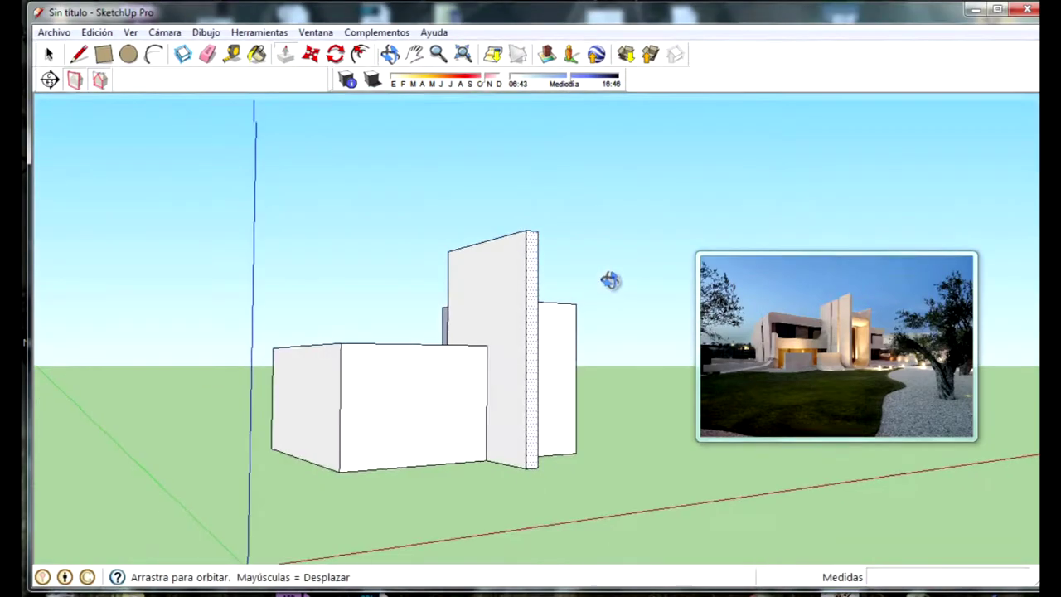
{"action": "middle_click_drag", "start_coordinate": [442, 301], "coordinate": [854, 408]}
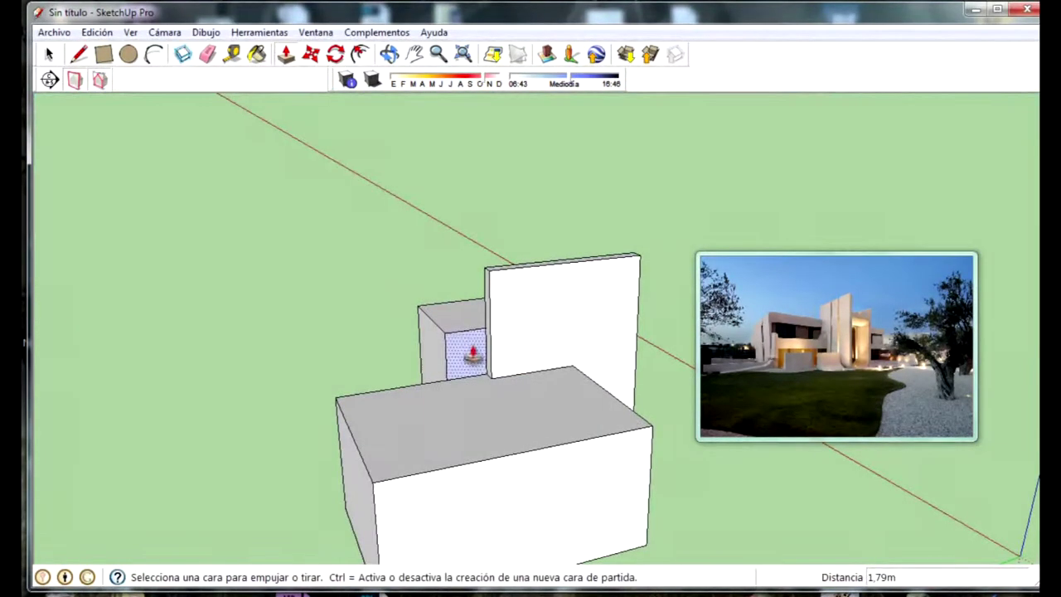
{"action": "left_click", "coordinate": [426, 359]}
{"action": "mouse_move", "coordinate": [620, 390]}
{"action": "middle_mouse_down"}
{"action": "mouse_move", "coordinate": [167, 340]}
{"action": "mouse_move", "coordinate": [301, 439]}
{"action": "middle_mouse_up"}
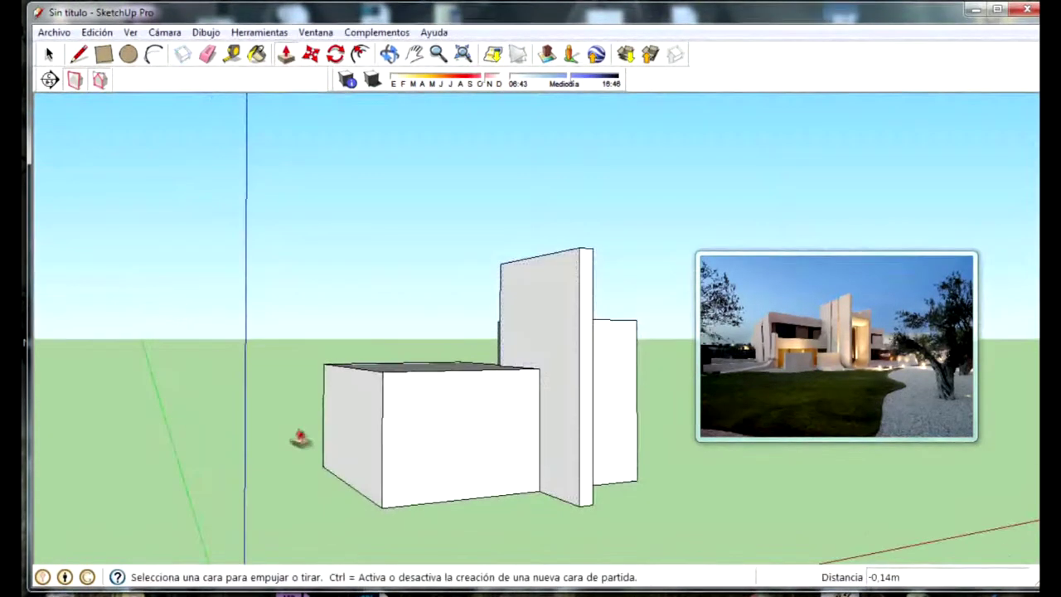
{"action": "left_click_drag", "start_coordinate": [339, 426], "coordinate": [273, 439]}
{"action": "mouse_move", "coordinate": [273, 439]}
{"action": "middle_mouse_down"}
{"action": "mouse_move", "coordinate": [503, 396]}
{"action": "mouse_move", "coordinate": [485, 382]}
{"action": "mouse_move", "coordinate": [651, 320]}
{"action": "mouse_move", "coordinate": [136, 455]}
{"action": "mouse_move", "coordinate": [486, 450]}
{"action": "middle_mouse_up"}
{"action": "left_click", "coordinate": [104, 54]}
Draw a thin rectangle on the rear box top and push it in to notch a step
{"action": "left_click", "coordinate": [529, 403]}
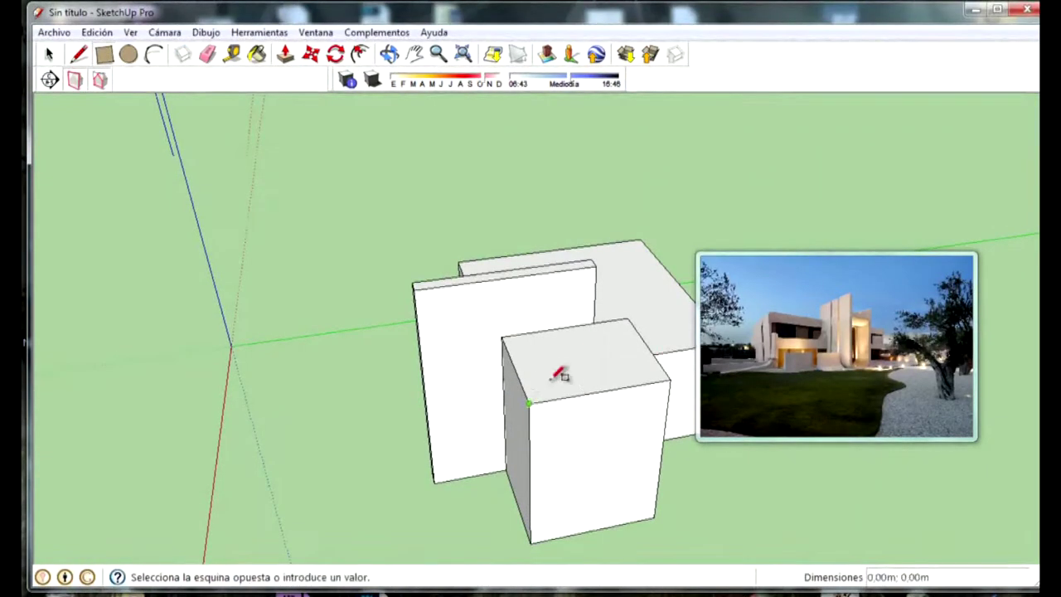
{"action": "left_click", "coordinate": [668, 361]}
{"action": "left_click", "coordinate": [286, 54]}
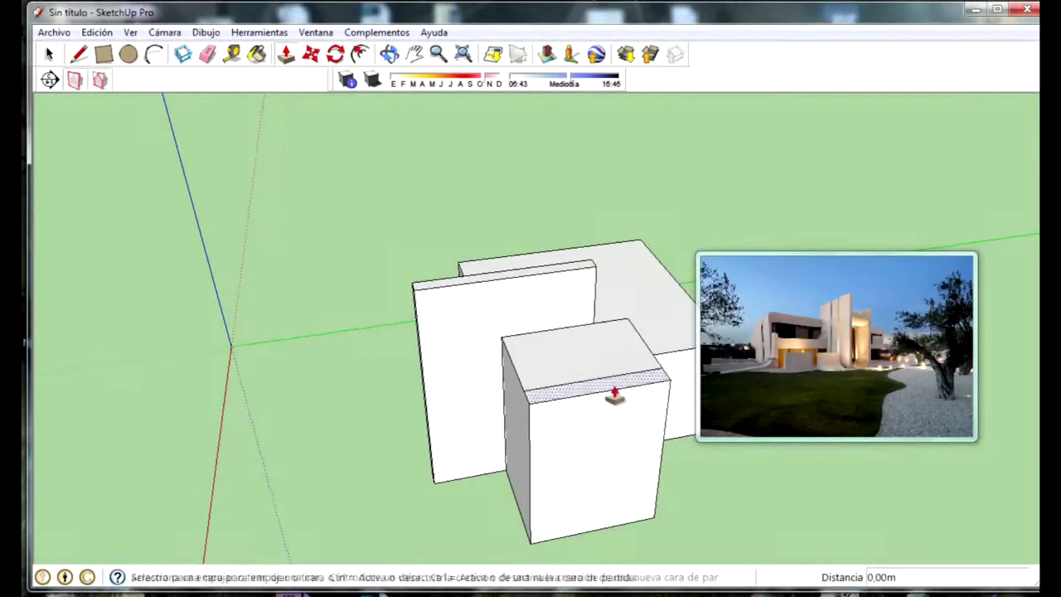
{"action": "left_click_drag", "start_coordinate": [611, 390], "coordinate": [632, 332]}
{"action": "mouse_move", "coordinate": [632, 331]}
{"action": "middle_mouse_down"}
{"action": "mouse_move", "coordinate": [476, 398]}
{"action": "mouse_move", "coordinate": [322, 405]}
{"action": "mouse_move", "coordinate": [434, 367]}
{"action": "mouse_move", "coordinate": [189, 336]}
{"action": "mouse_move", "coordinate": [621, 337]}
{"action": "mouse_move", "coordinate": [672, 255]}
{"action": "middle_mouse_up"}
Lower the wall's top by 0.90 m
{"action": "left_click_drag", "start_coordinate": [673, 254], "coordinate": [669, 294]}
{"action": "mouse_move", "coordinate": [669, 294]}
{"action": "middle_mouse_down"}
{"action": "mouse_move", "coordinate": [616, 350]}
{"action": "mouse_move", "coordinate": [708, 304]}
{"action": "middle_mouse_up"}
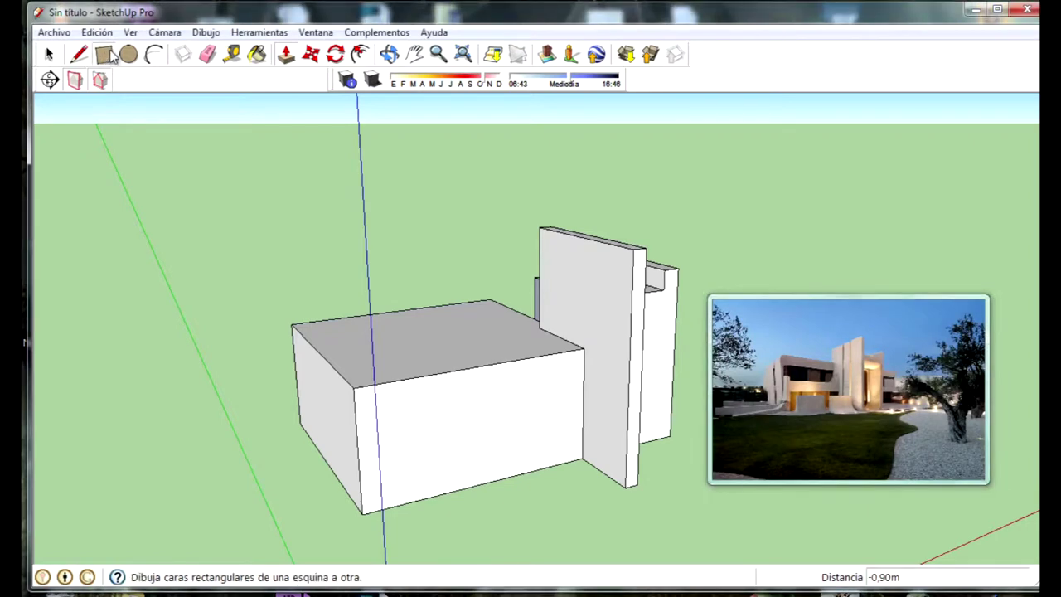
{"action": "middle_click_drag", "start_coordinate": [363, 341], "coordinate": [439, 398]}
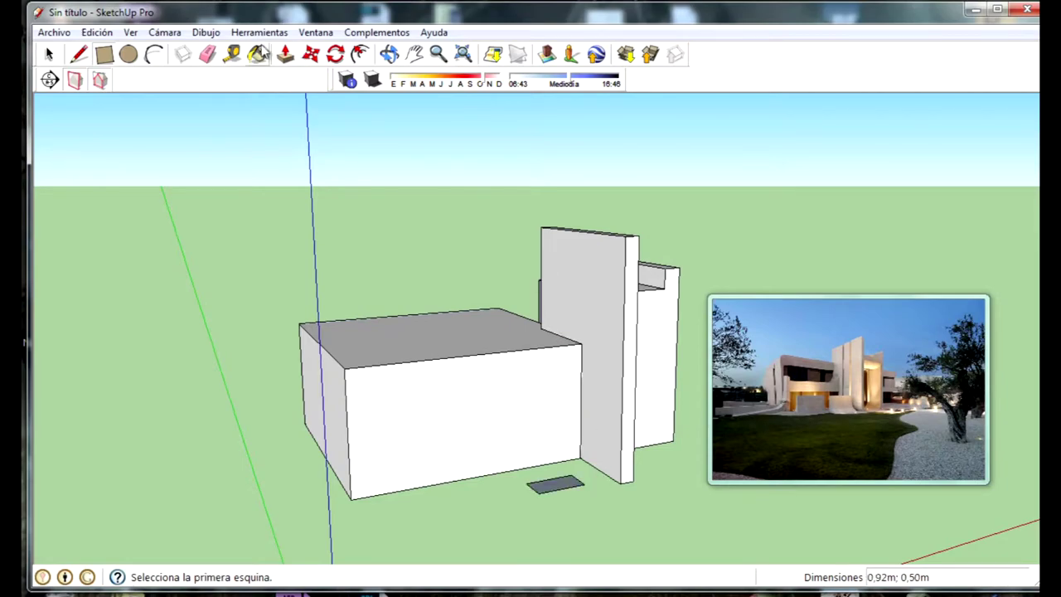
Raise the small ground rectangle 0.43 m and add a second 0.41 m-high block beside it
{"action": "left_click", "coordinate": [285, 53]}
{"action": "left_click", "coordinate": [555, 491]}
{"action": "left_click", "coordinate": [557, 472]}
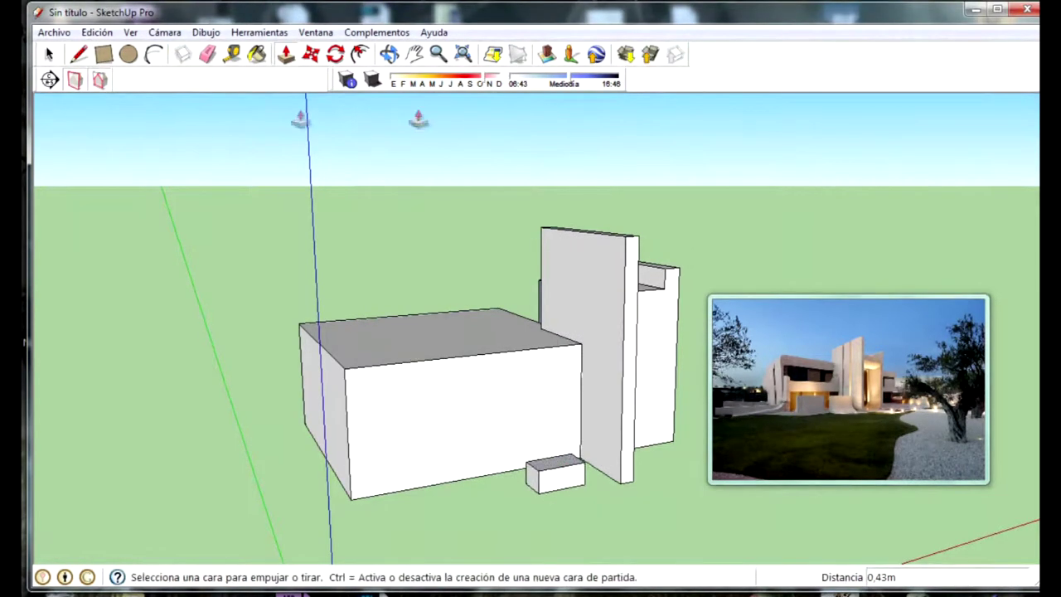
{"action": "left_click", "coordinate": [104, 54]}
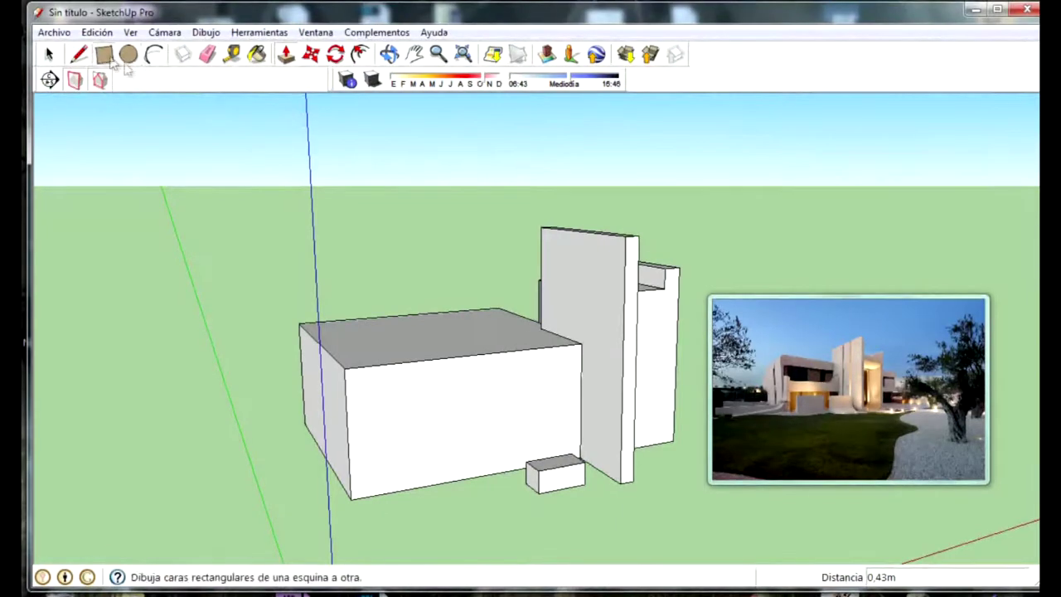
{"action": "left_click", "coordinate": [503, 502]}
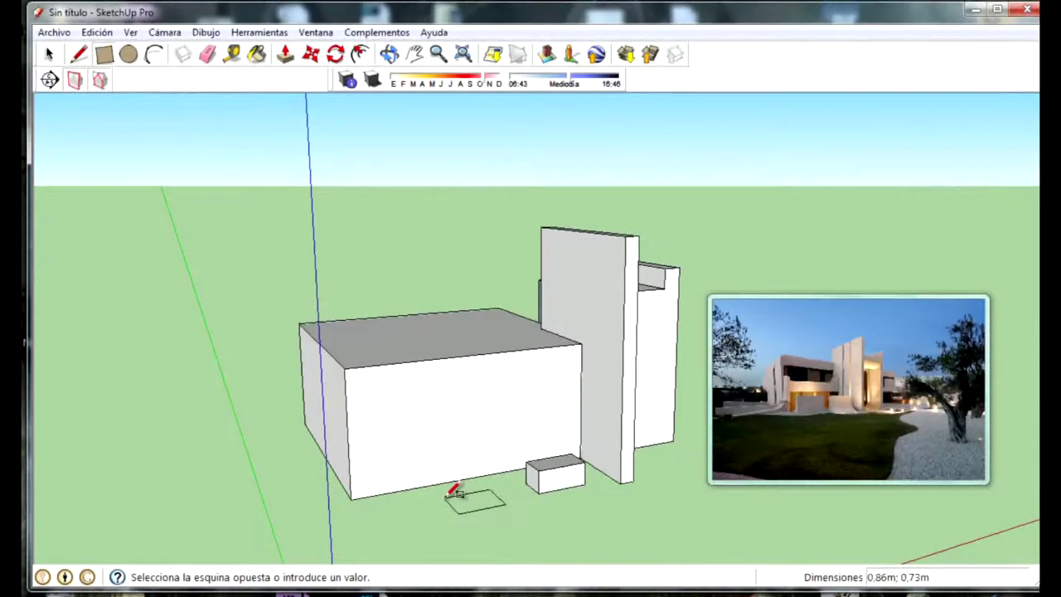
{"action": "left_click", "coordinate": [448, 494]}
{"action": "left_click", "coordinate": [285, 54]}
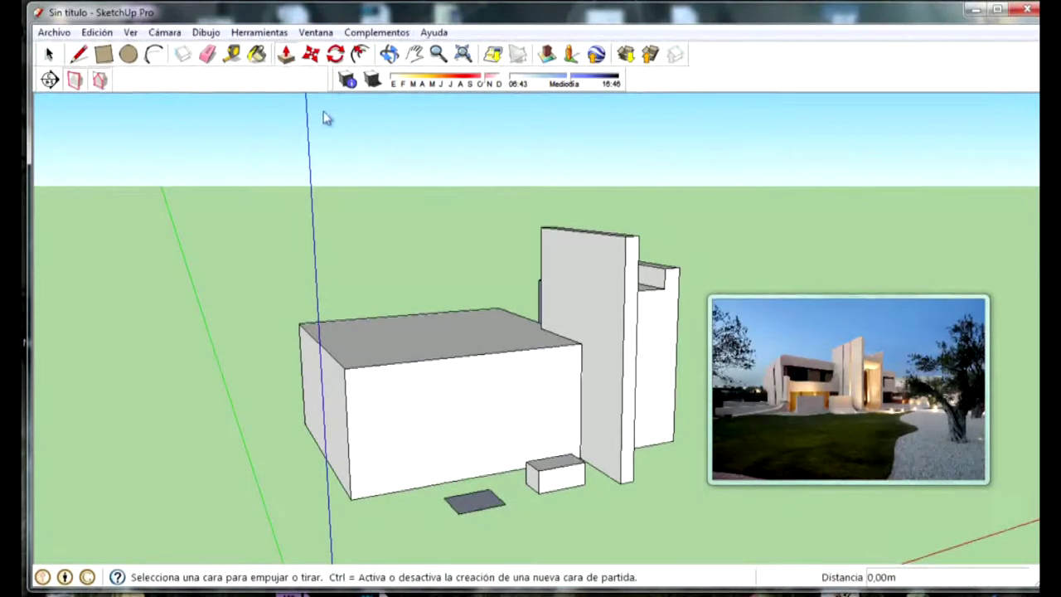
{"action": "left_click", "coordinate": [473, 501]}
{"action": "left_click", "coordinate": [492, 488]}
Lengthen the left low garden-wall block by pulling its end out
{"action": "mouse_move", "coordinate": [497, 419]}
{"action": "middle_mouse_down"}
{"action": "mouse_move", "coordinate": [390, 426]}
{"action": "mouse_move", "coordinate": [473, 505]}
{"action": "mouse_move", "coordinate": [560, 437]}
{"action": "mouse_move", "coordinate": [481, 522]}
{"action": "middle_mouse_up"}
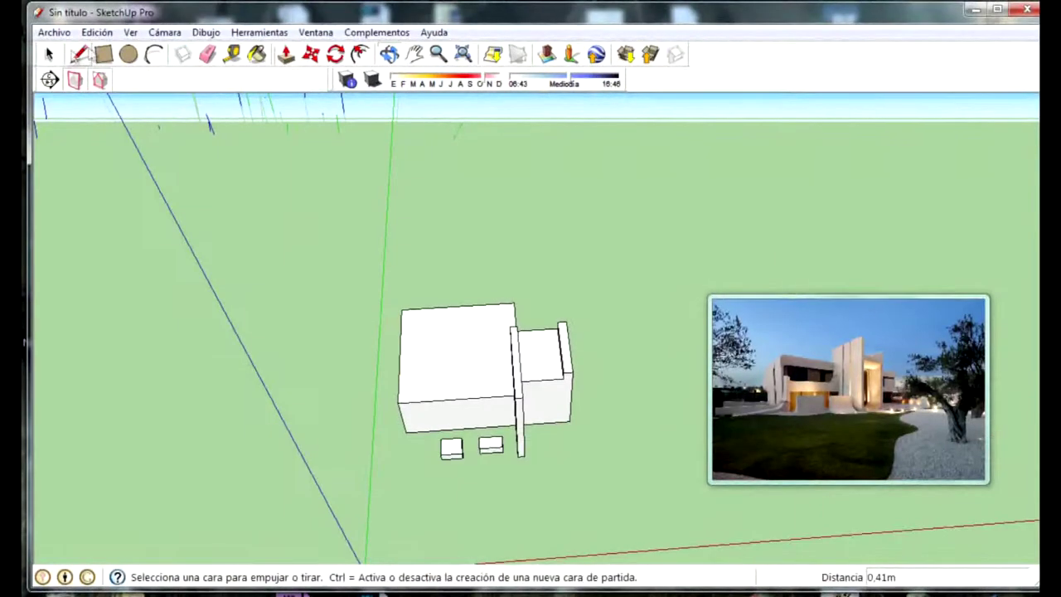
{"action": "middle_click_drag", "start_coordinate": [174, 208], "coordinate": [654, 231]}
{"action": "scroll", "coordinate": [614, 415], "scroll_direction": "up", "scroll_amount": 3}
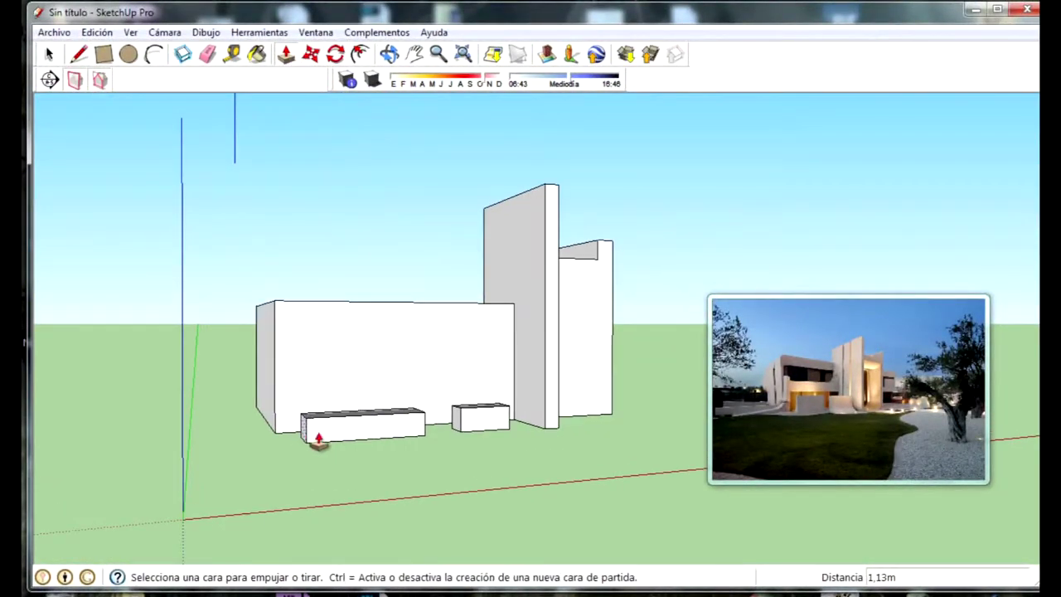
{"action": "middle_click_drag", "start_coordinate": [303, 441], "coordinate": [407, 473]}
{"action": "scroll", "coordinate": [398, 426], "scroll_direction": "up", "scroll_amount": 2}
{"action": "mouse_move", "coordinate": [390, 426]}
{"action": "left_mouse_down"}
{"action": "mouse_move", "coordinate": [370, 431]}
{"action": "mouse_move", "coordinate": [346, 412]}
{"action": "left_mouse_up"}
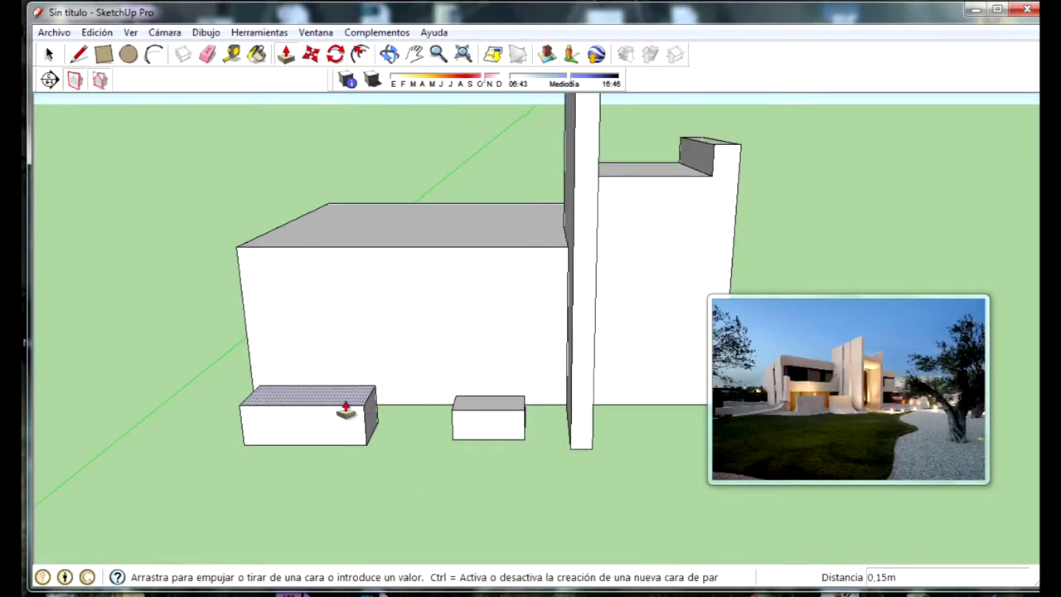
Stretch the right low block longer and check both garden walls from several angles
{"action": "middle_click_drag", "start_coordinate": [346, 412], "coordinate": [513, 414]}
{"action": "left_click_drag", "start_coordinate": [572, 410], "coordinate": [569, 404]}
{"action": "mouse_move", "coordinate": [569, 403]}
{"action": "middle_mouse_down"}
{"action": "mouse_move", "coordinate": [611, 429]}
{"action": "mouse_move", "coordinate": [568, 452]}
{"action": "middle_mouse_up"}
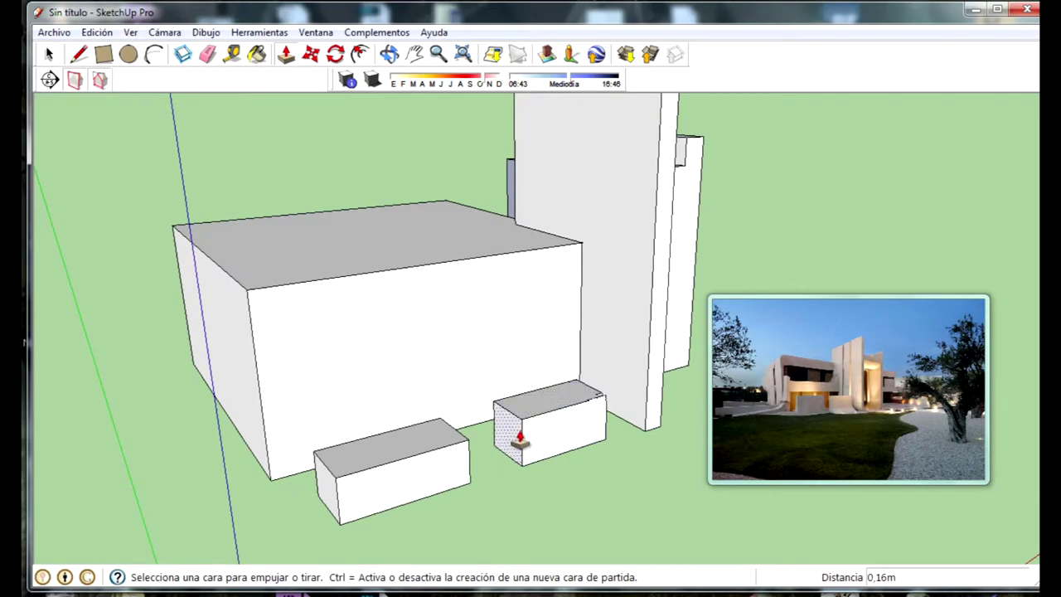
{"action": "mouse_move", "coordinate": [514, 454]}
{"action": "middle_mouse_down"}
{"action": "mouse_move", "coordinate": [540, 440]}
{"action": "mouse_move", "coordinate": [517, 378]}
{"action": "mouse_move", "coordinate": [552, 329]}
{"action": "mouse_move", "coordinate": [544, 333]}
{"action": "middle_mouse_up"}
{"action": "mouse_move", "coordinate": [382, 368]}
{"action": "middle_mouse_down"}
{"action": "mouse_move", "coordinate": [651, 420]}
{"action": "mouse_move", "coordinate": [650, 399]}
{"action": "mouse_move", "coordinate": [615, 393]}
{"action": "middle_mouse_up"}
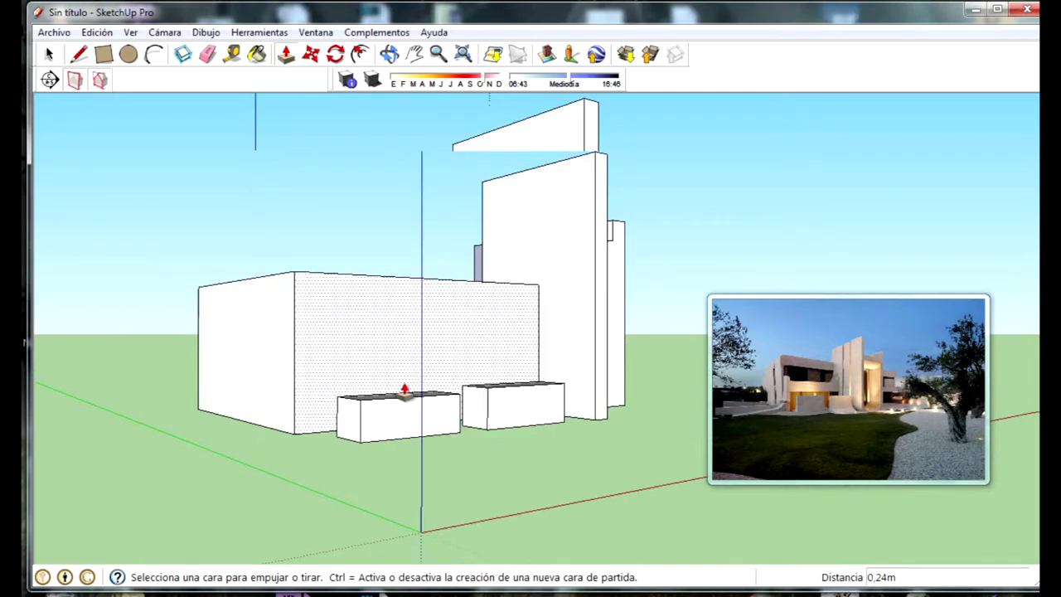
{"action": "mouse_move", "coordinate": [376, 371]}
{"action": "middle_mouse_down"}
{"action": "mouse_move", "coordinate": [355, 393]}
{"action": "mouse_move", "coordinate": [386, 540]}
{"action": "mouse_move", "coordinate": [434, 383]}
{"action": "middle_mouse_up"}
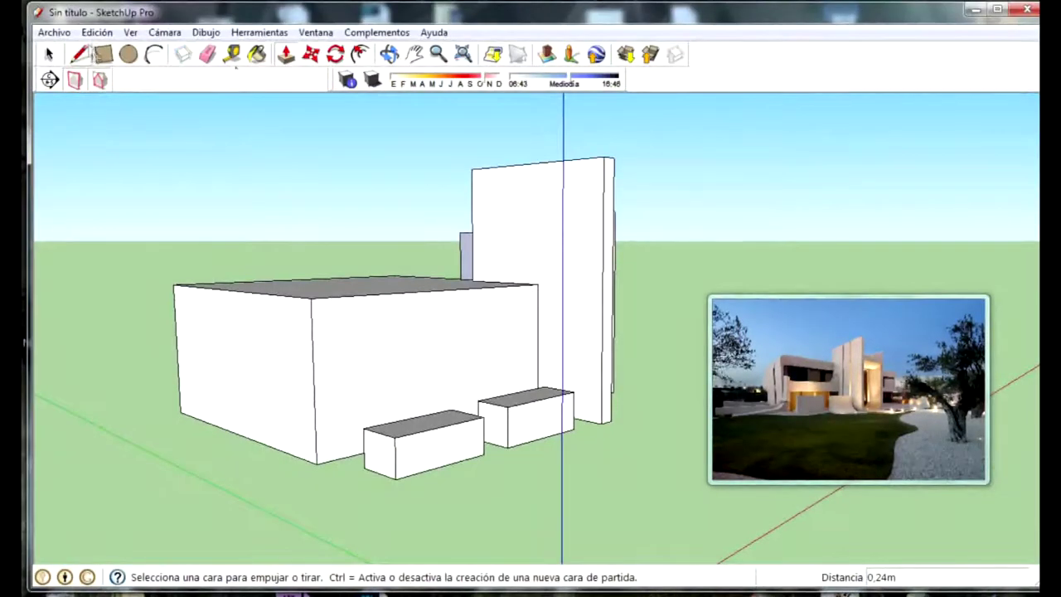
Return to SketchUp with the Rectangle tool active
{"action": "left_click", "coordinate": [103, 54]}
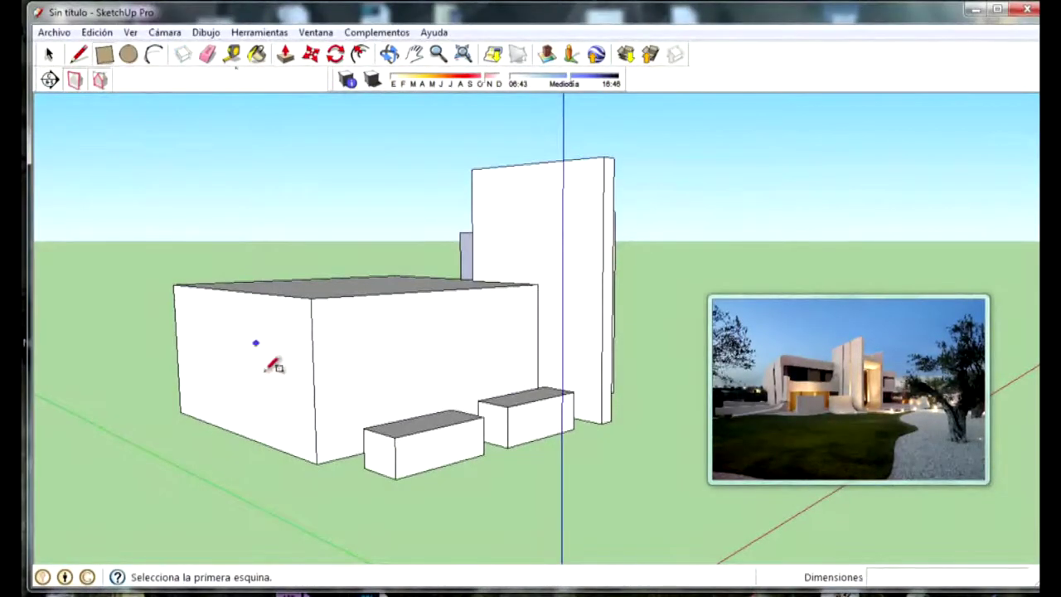
Raise a new ground rectangle in front of the house to 2,17 m and push a side face in 0,22 m
{"action": "left_click", "coordinate": [328, 470]}
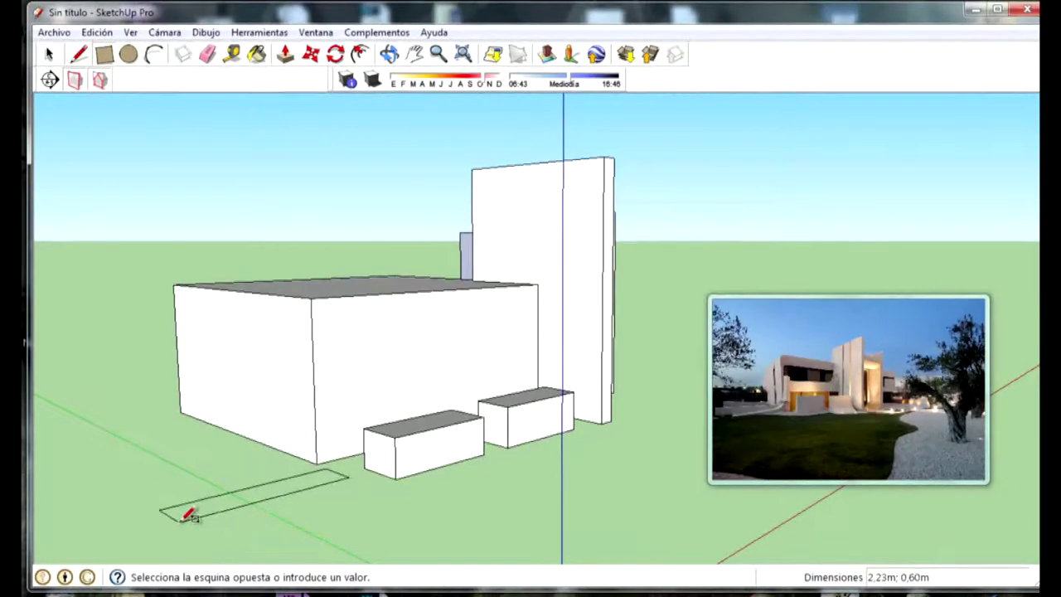
{"action": "left_click", "coordinate": [149, 530]}
{"action": "key", "text": "p"}
{"action": "left_click", "coordinate": [278, 497]}
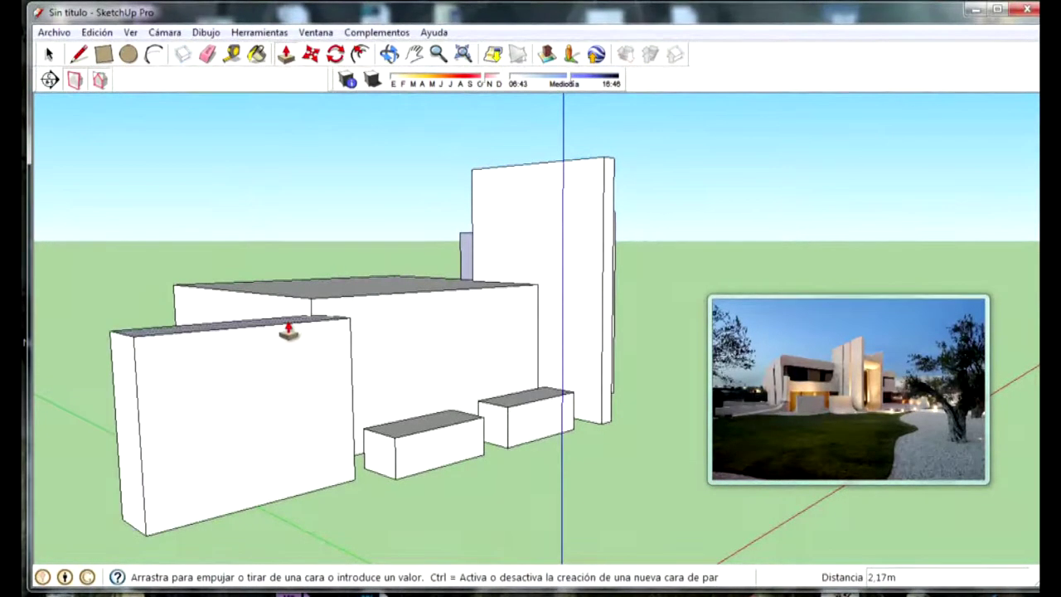
{"action": "left_click", "coordinate": [295, 313]}
{"action": "mouse_move", "coordinate": [298, 303]}
{"action": "middle_mouse_down"}
{"action": "mouse_move", "coordinate": [330, 411]}
{"action": "mouse_move", "coordinate": [533, 497]}
{"action": "mouse_move", "coordinate": [627, 481]}
{"action": "middle_mouse_up"}
{"action": "left_click", "coordinate": [532, 501]}
{"action": "left_click", "coordinate": [343, 450]}
Draw a narrow 0.77 m × 3.41 m strip on the ground beside the front
{"action": "middle_click_drag", "start_coordinate": [343, 451], "coordinate": [426, 446]}
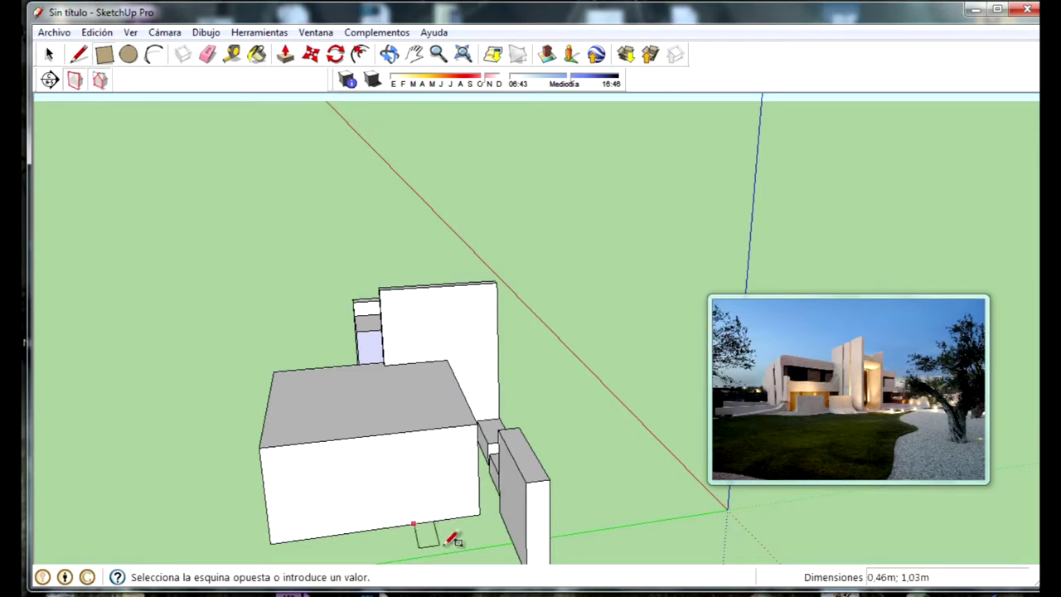
{"action": "middle_click_drag", "start_coordinate": [455, 540], "coordinate": [478, 544]}
{"action": "left_click", "coordinate": [475, 555]}
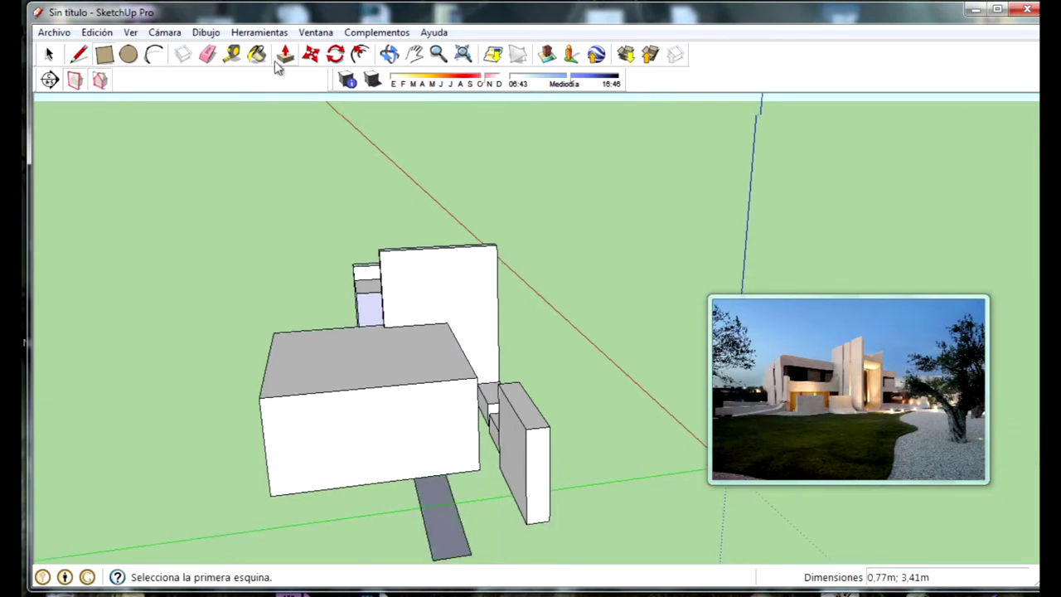
{"action": "left_click", "coordinate": [440, 524]}
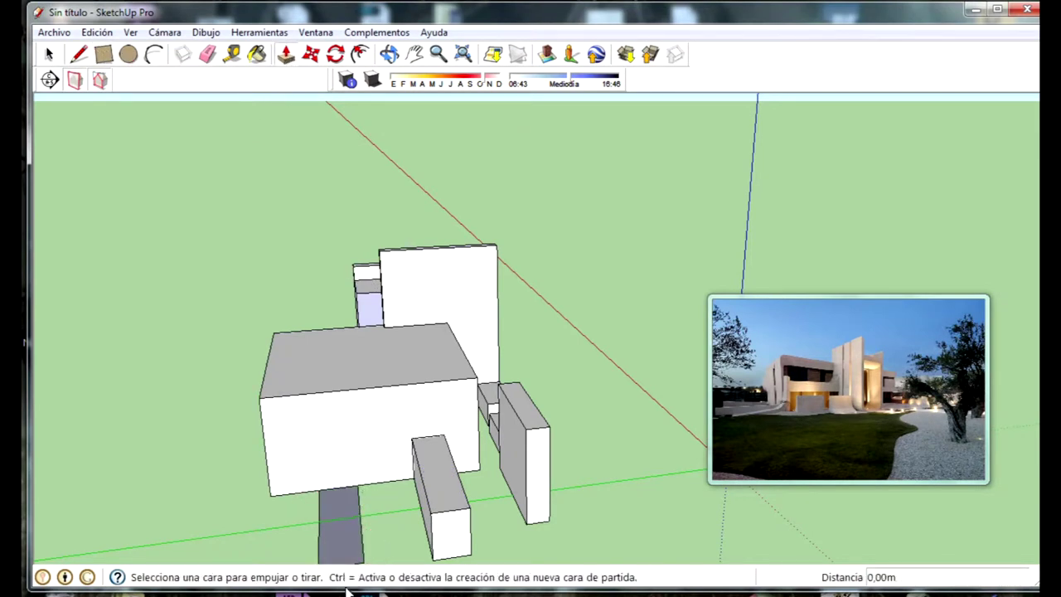
Pull the narrow ground strip up into a low box
{"action": "left_click", "coordinate": [344, 537]}
{"action": "mouse_move", "coordinate": [655, 469]}
{"action": "middle_mouse_down"}
{"action": "mouse_move", "coordinate": [303, 407]}
{"action": "mouse_move", "coordinate": [540, 438]}
{"action": "mouse_move", "coordinate": [625, 414]}
{"action": "mouse_move", "coordinate": [611, 412]}
{"action": "middle_mouse_up"}
{"action": "middle_click_drag", "start_coordinate": [738, 355], "coordinate": [512, 378]}
{"action": "mouse_move", "coordinate": [769, 331]}
{"action": "middle_mouse_down"}
{"action": "mouse_move", "coordinate": [725, 395]}
{"action": "mouse_move", "coordinate": [792, 340]}
{"action": "mouse_move", "coordinate": [734, 228]}
{"action": "middle_mouse_up"}
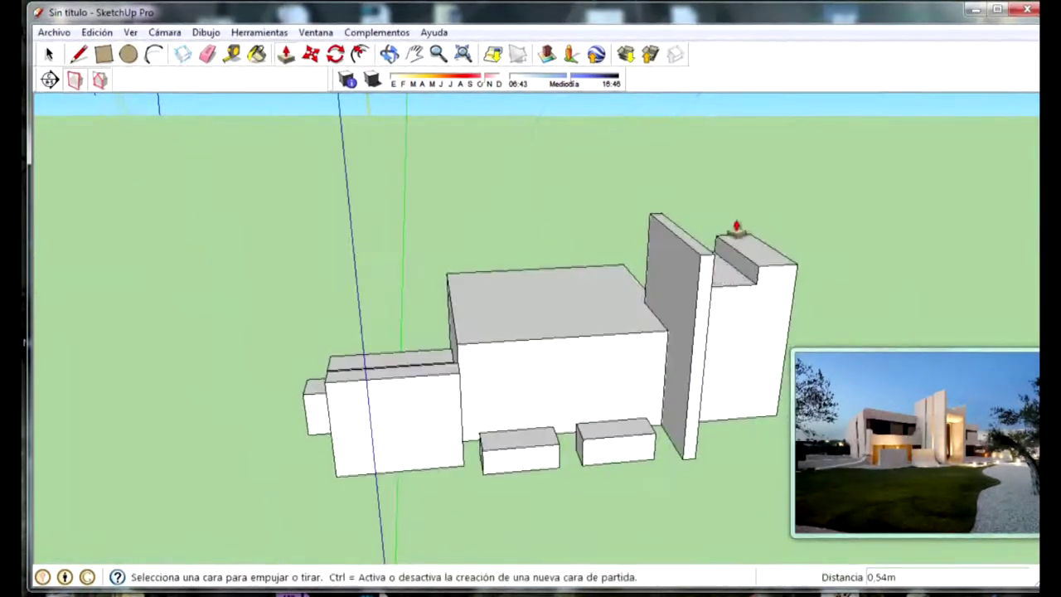
{"action": "mouse_move", "coordinate": [750, 272]}
{"action": "middle_mouse_down"}
{"action": "mouse_move", "coordinate": [730, 343]}
{"action": "mouse_move", "coordinate": [763, 308]}
{"action": "mouse_move", "coordinate": [599, 348]}
{"action": "mouse_move", "coordinate": [550, 324]}
{"action": "middle_mouse_up"}
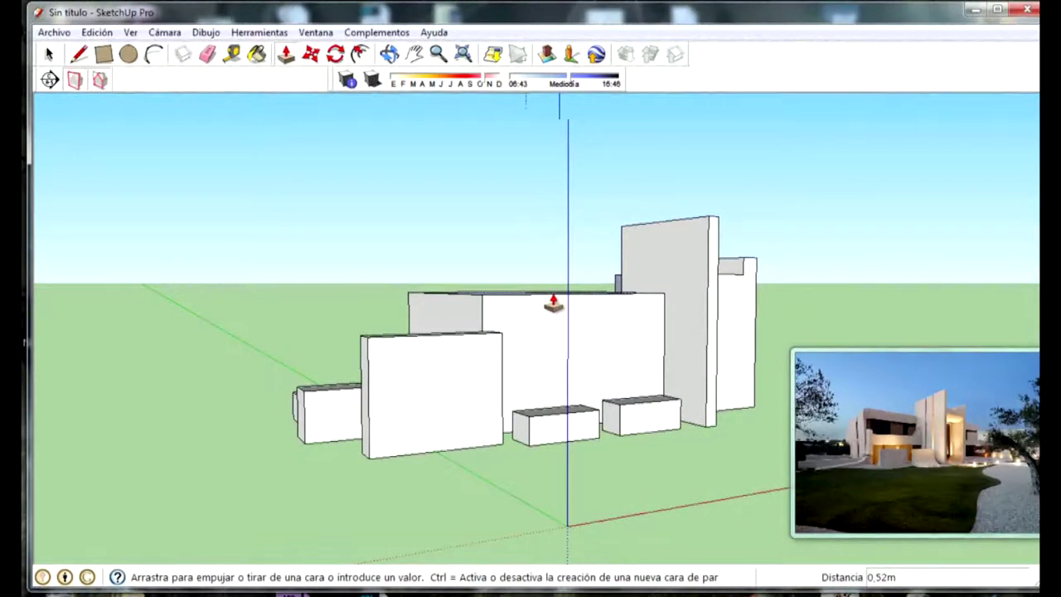
{"action": "middle_click_drag", "start_coordinate": [431, 356], "coordinate": [462, 407]}
Lower the front-left block's top by 0,29 m
{"action": "left_click_drag", "start_coordinate": [457, 374], "coordinate": [497, 393]}
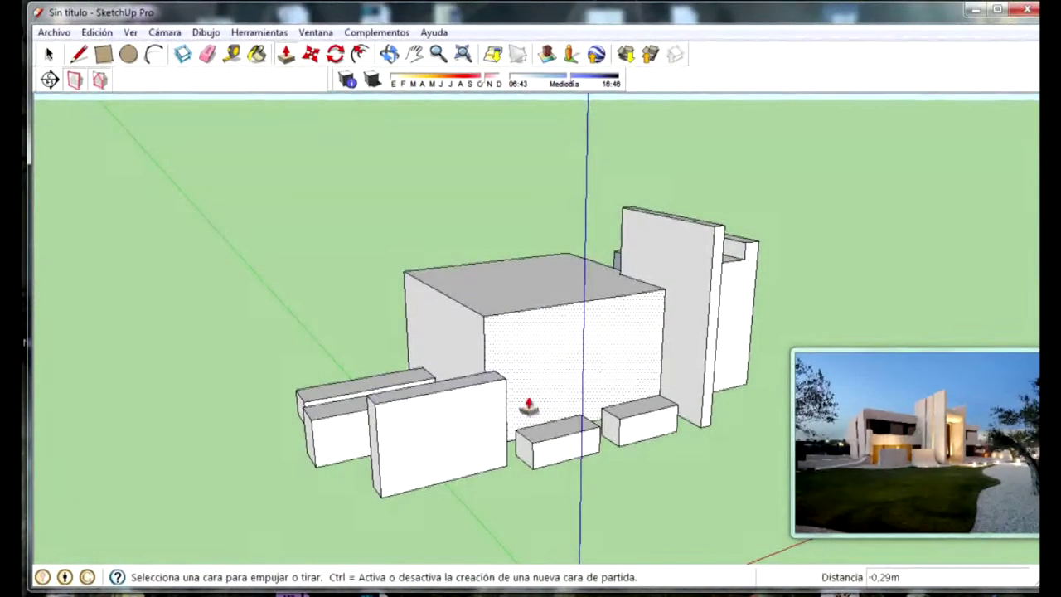
{"action": "mouse_move", "coordinate": [589, 308]}
{"action": "middle_mouse_down"}
{"action": "mouse_move", "coordinate": [694, 315]}
{"action": "mouse_move", "coordinate": [770, 379]}
{"action": "mouse_move", "coordinate": [755, 437]}
{"action": "middle_mouse_up"}
{"action": "scroll", "coordinate": [755, 438], "scroll_direction": "down", "scroll_amount": 2}
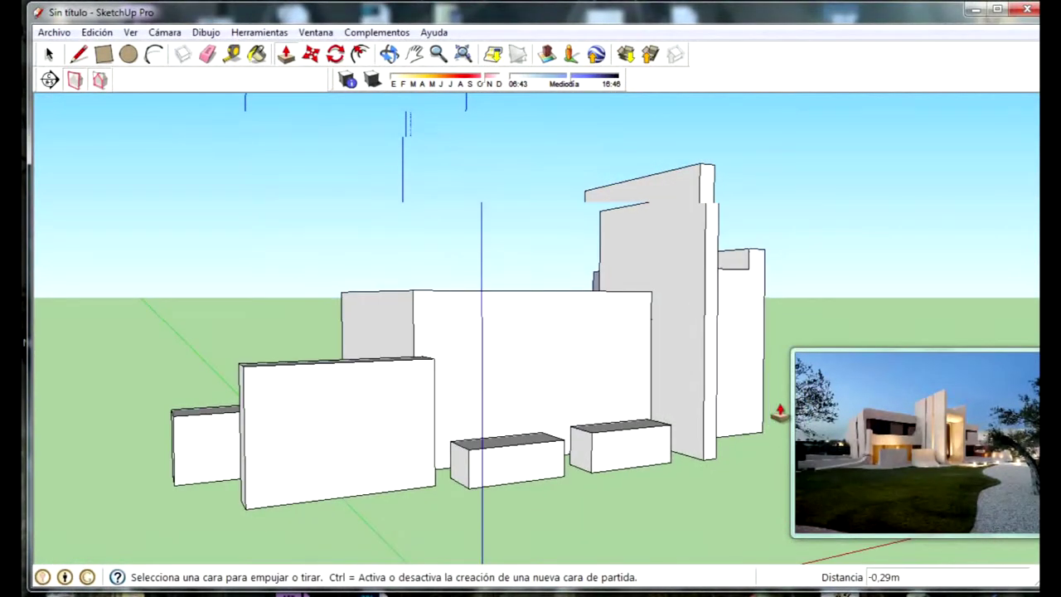
{"action": "mouse_move", "coordinate": [766, 343]}
{"action": "middle_mouse_down"}
{"action": "mouse_move", "coordinate": [357, 338]}
{"action": "mouse_move", "coordinate": [267, 191]}
{"action": "middle_mouse_up"}
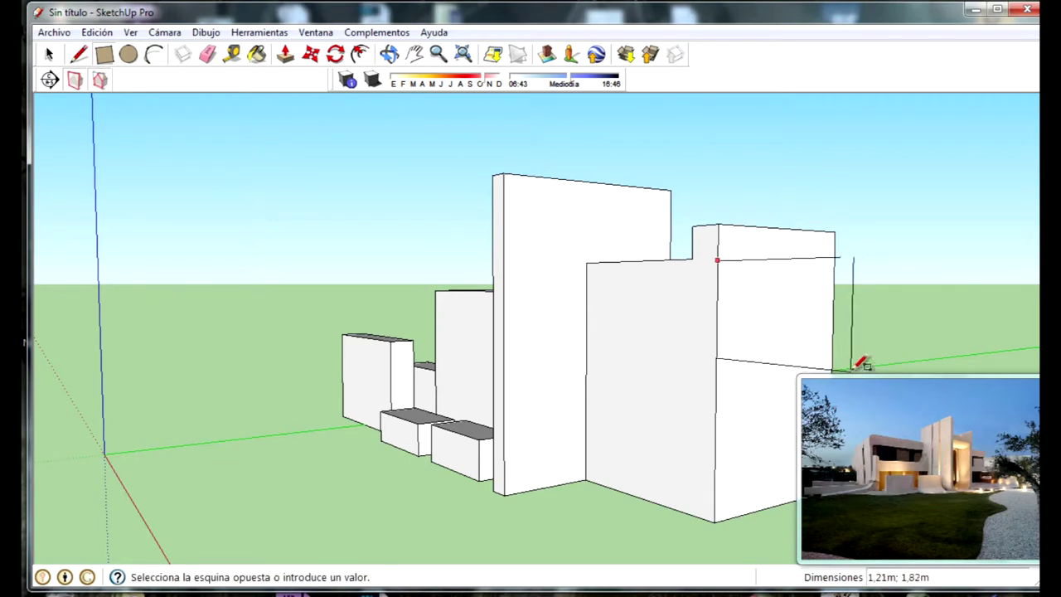
Extrude the right building's face outward
{"action": "left_click", "coordinate": [285, 54]}
{"action": "left_click", "coordinate": [775, 360]}
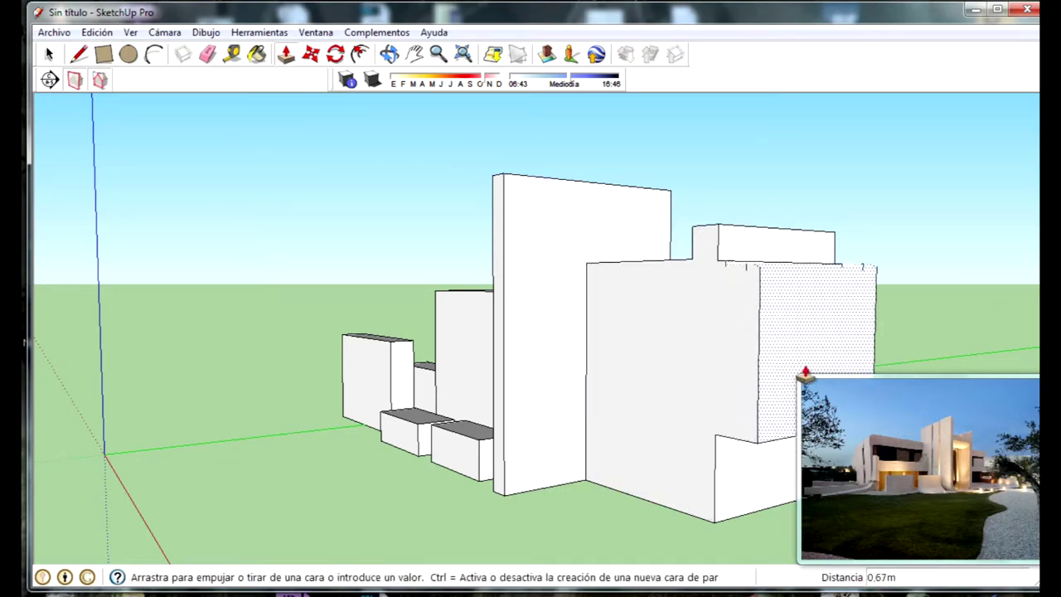
{"action": "left_click", "coordinate": [811, 374]}
{"action": "middle_click_drag", "start_coordinate": [865, 431], "coordinate": [697, 95]}
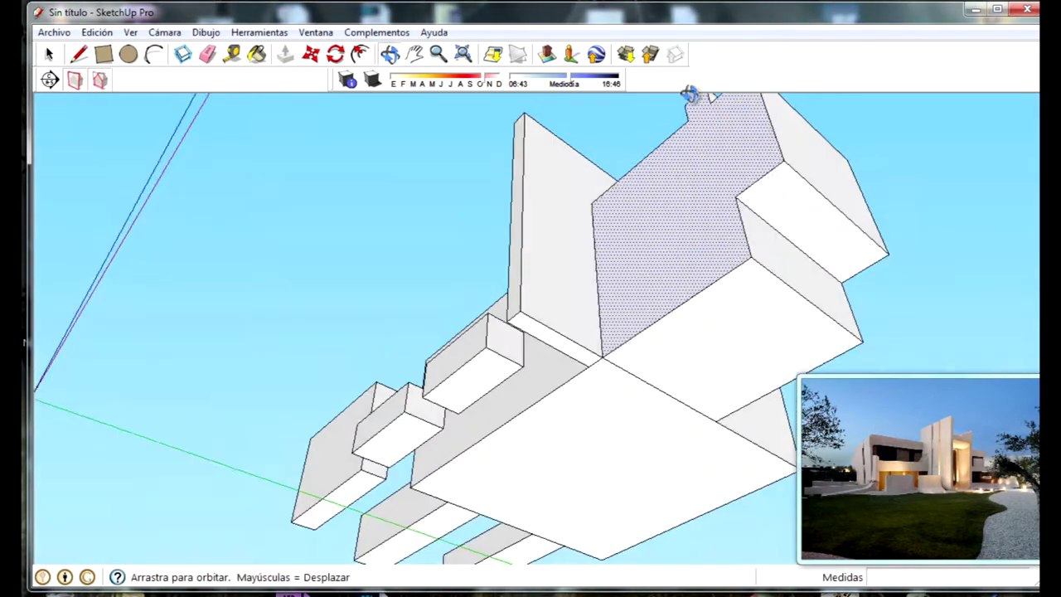
Draw a rectangle on the right building's underside face and push it
{"action": "left_click", "coordinate": [104, 53]}
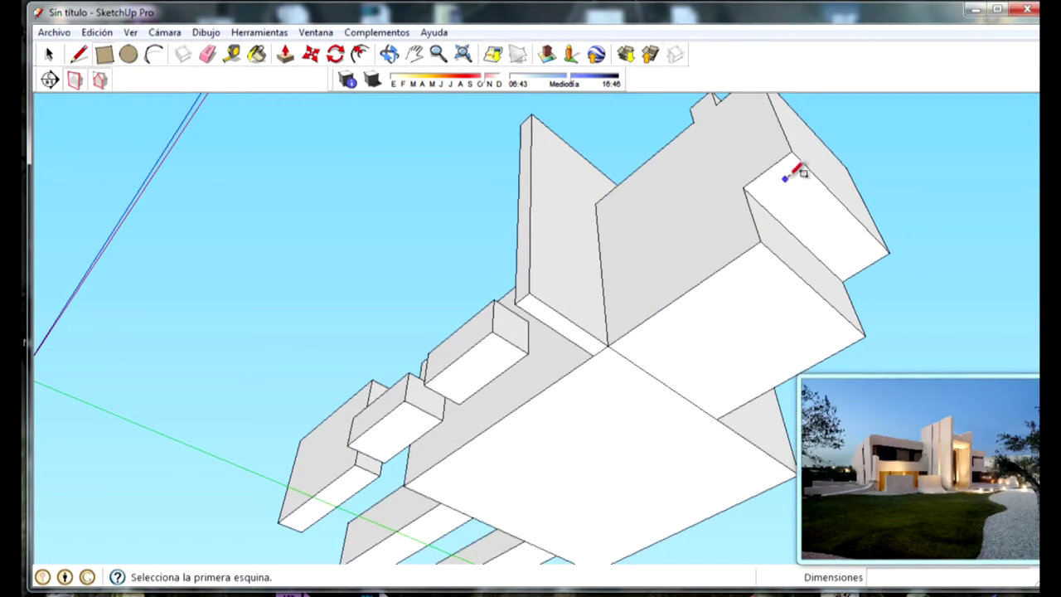
{"action": "left_click", "coordinate": [767, 170]}
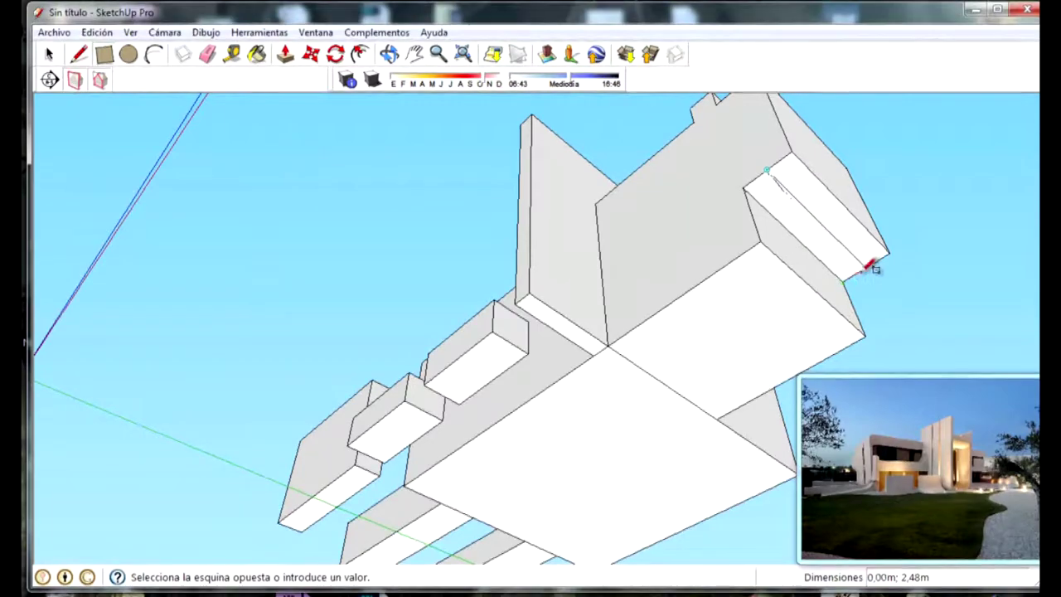
{"action": "left_click", "coordinate": [862, 267]}
{"action": "left_click", "coordinate": [284, 53]}
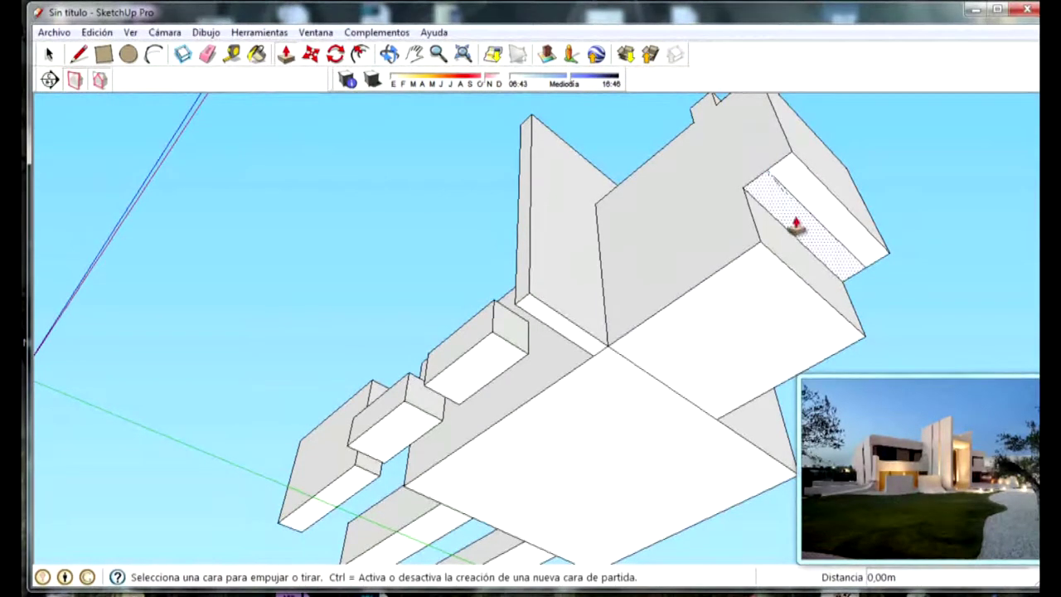
{"action": "left_click", "coordinate": [793, 225]}
Push the right building's side face outward 0,50 m
{"action": "mouse_move", "coordinate": [741, 253]}
{"action": "middle_mouse_down"}
{"action": "mouse_move", "coordinate": [819, 372]}
{"action": "mouse_move", "coordinate": [722, 339]}
{"action": "mouse_move", "coordinate": [762, 464]}
{"action": "mouse_move", "coordinate": [721, 381]}
{"action": "mouse_move", "coordinate": [738, 379]}
{"action": "middle_mouse_up"}
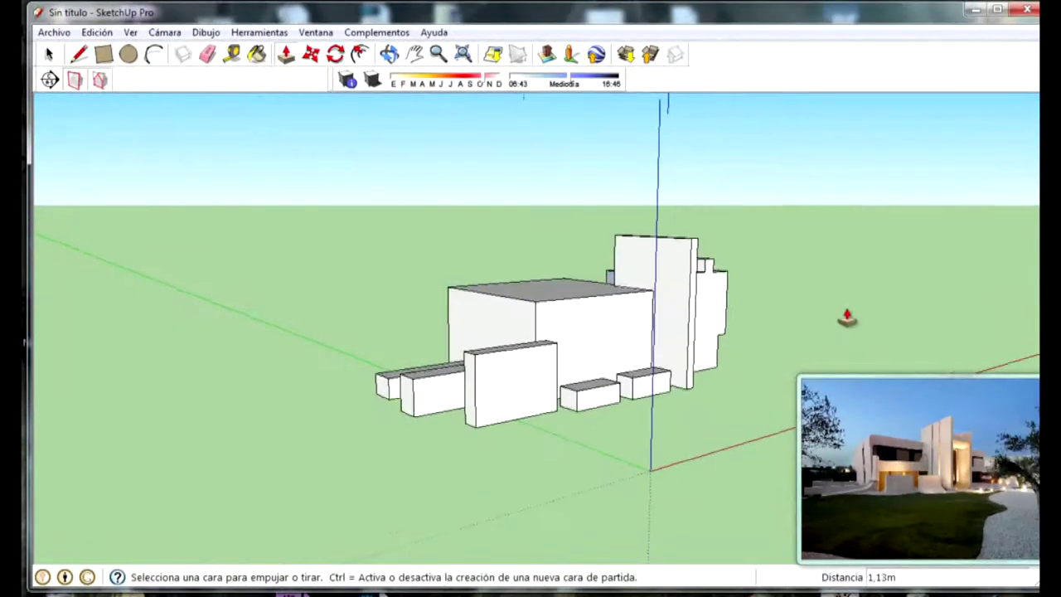
{"action": "scroll", "coordinate": [834, 337], "scroll_direction": "up", "scroll_amount": 3}
{"action": "middle_click_drag", "start_coordinate": [796, 338], "coordinate": [426, 324]}
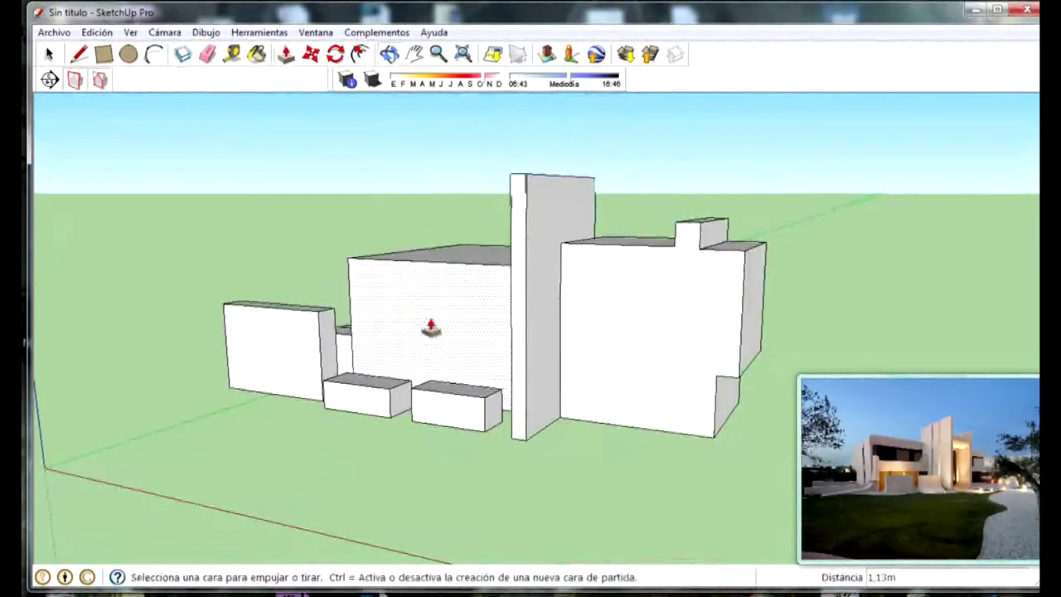
{"action": "left_click_drag", "start_coordinate": [750, 332], "coordinate": [786, 334]}
{"action": "mouse_move", "coordinate": [786, 333]}
{"action": "middle_mouse_down"}
{"action": "mouse_move", "coordinate": [746, 308]}
{"action": "mouse_move", "coordinate": [715, 308]}
{"action": "middle_mouse_up"}
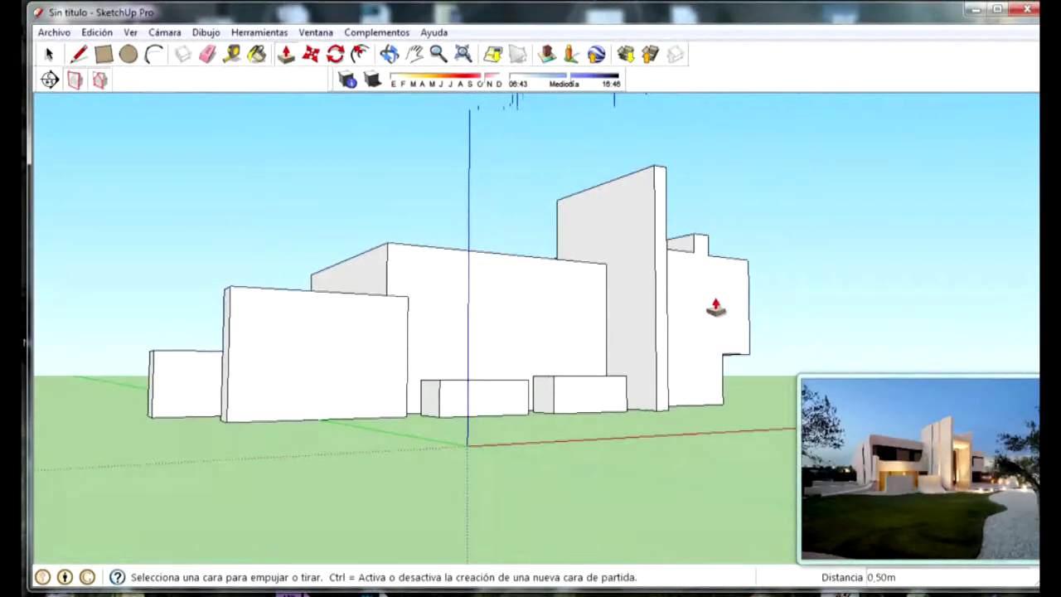
{"action": "left_click", "coordinate": [111, 61]}
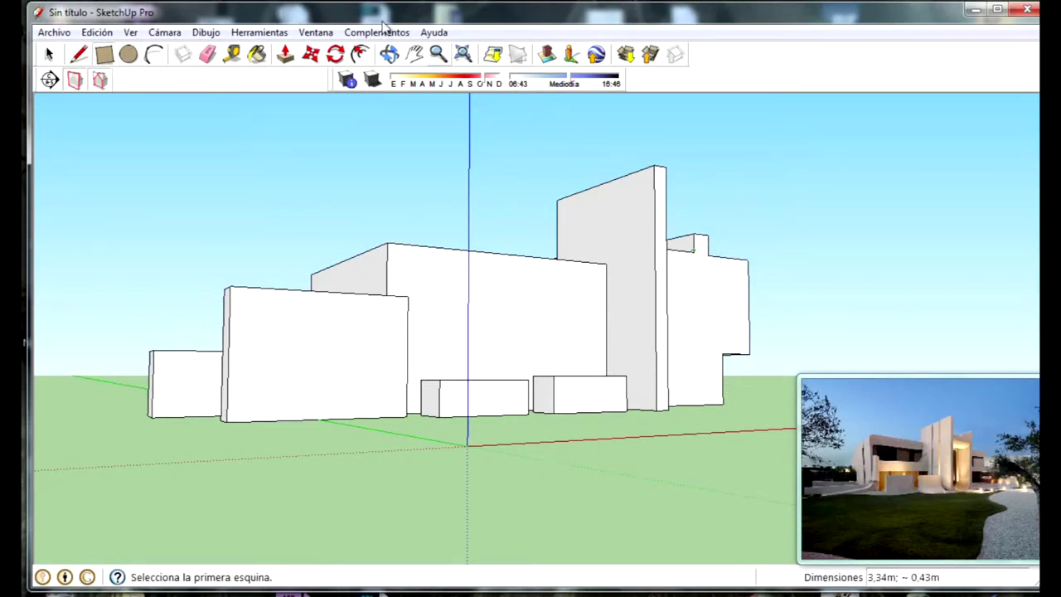
{"action": "left_click", "coordinate": [284, 55]}
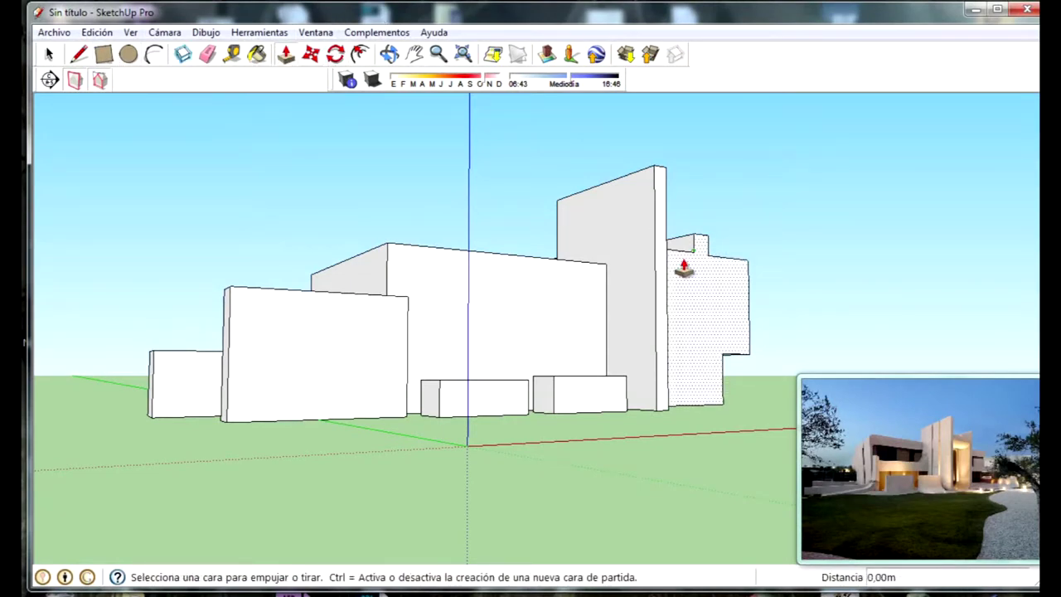
Draw a 0,48 m × 0,48 m square from the tall wall's top-left corner
{"action": "left_click", "coordinate": [104, 55]}
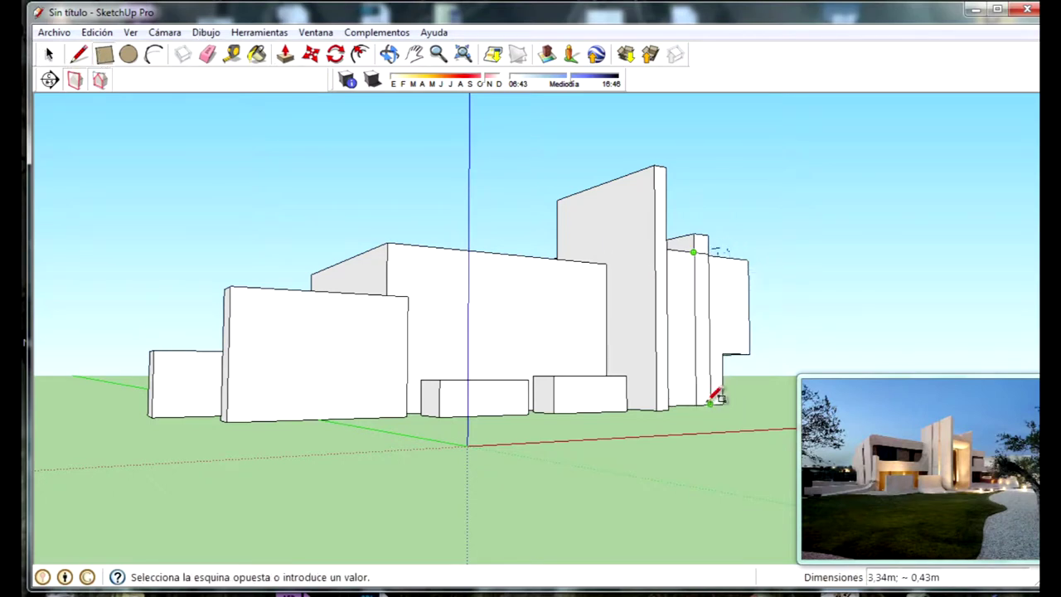
{"action": "left_click", "coordinate": [284, 55]}
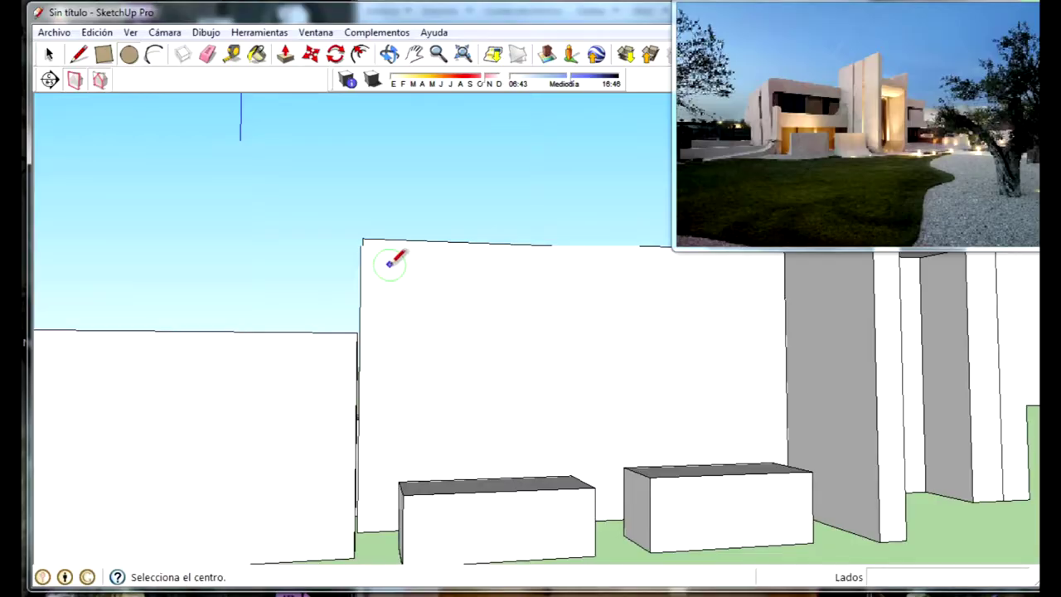
{"action": "left_click", "coordinate": [78, 54]}
{"action": "scroll", "coordinate": [431, 265], "scroll_direction": "up", "scroll_amount": 3}
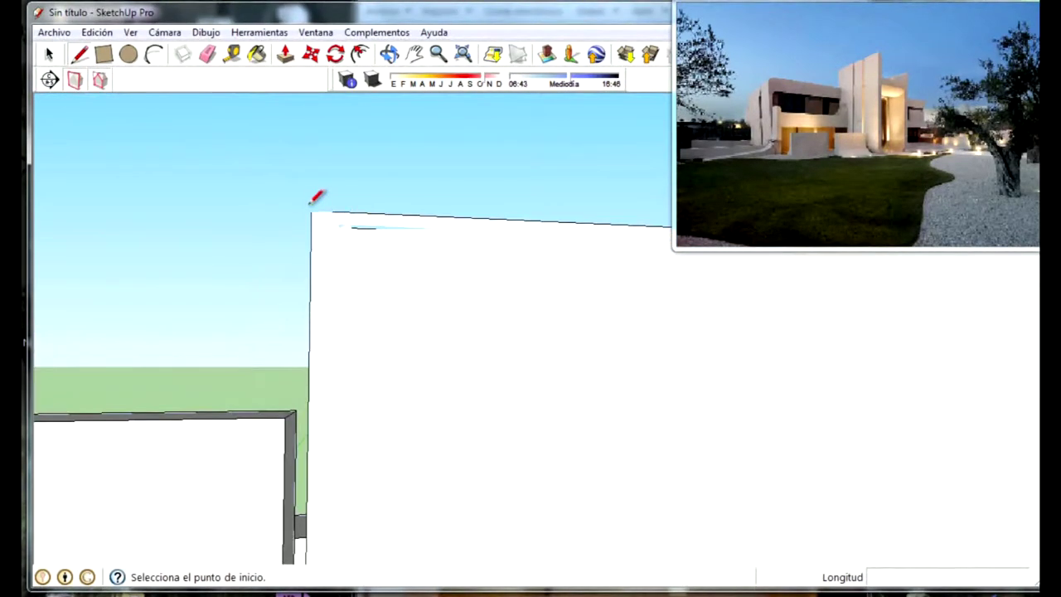
{"action": "key", "text": "r"}
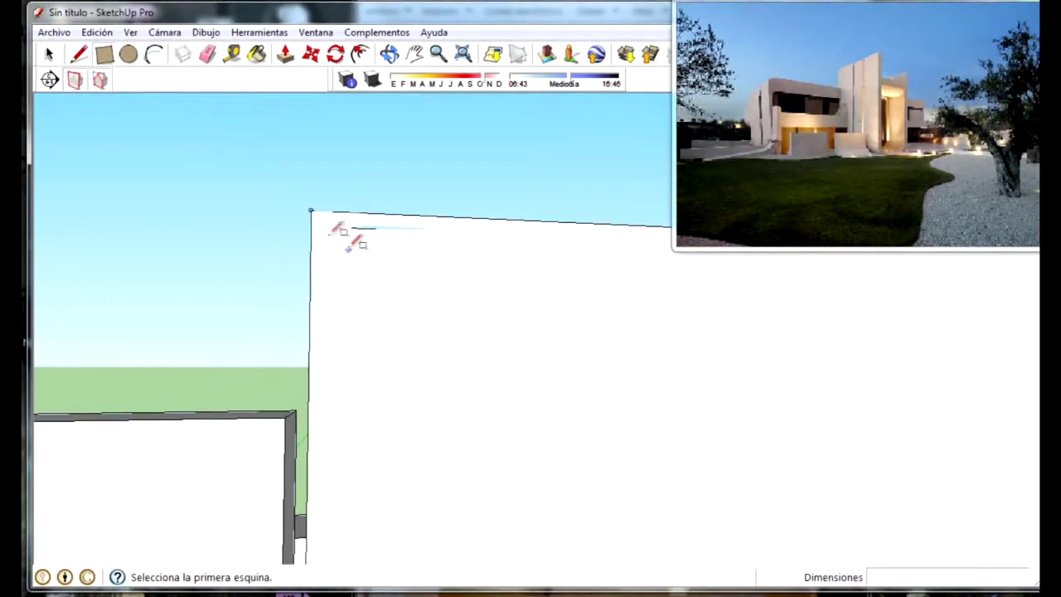
{"action": "left_click", "coordinate": [104, 54]}
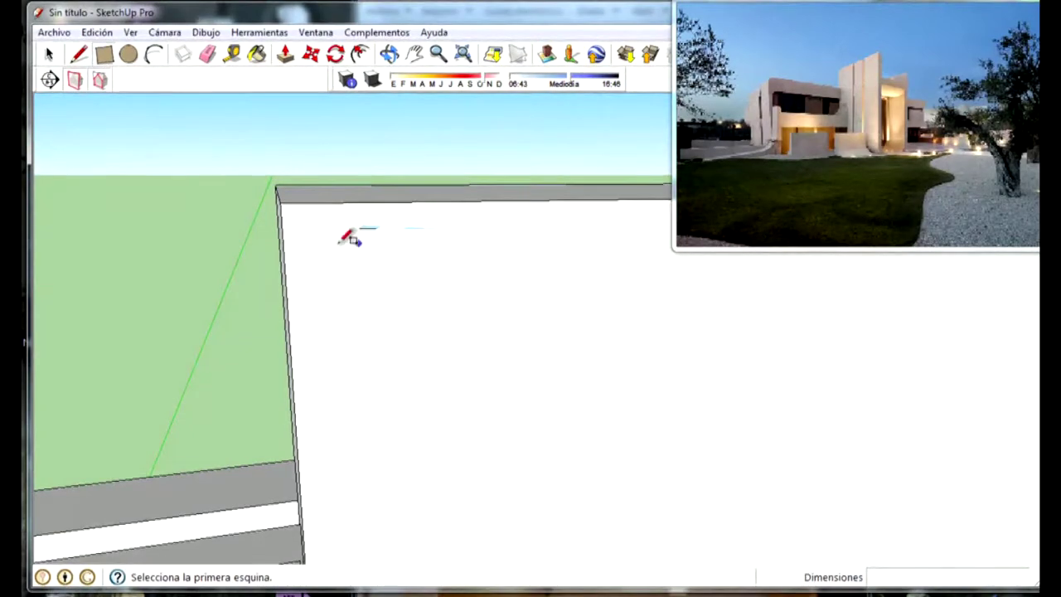
{"action": "left_click", "coordinate": [280, 203]}
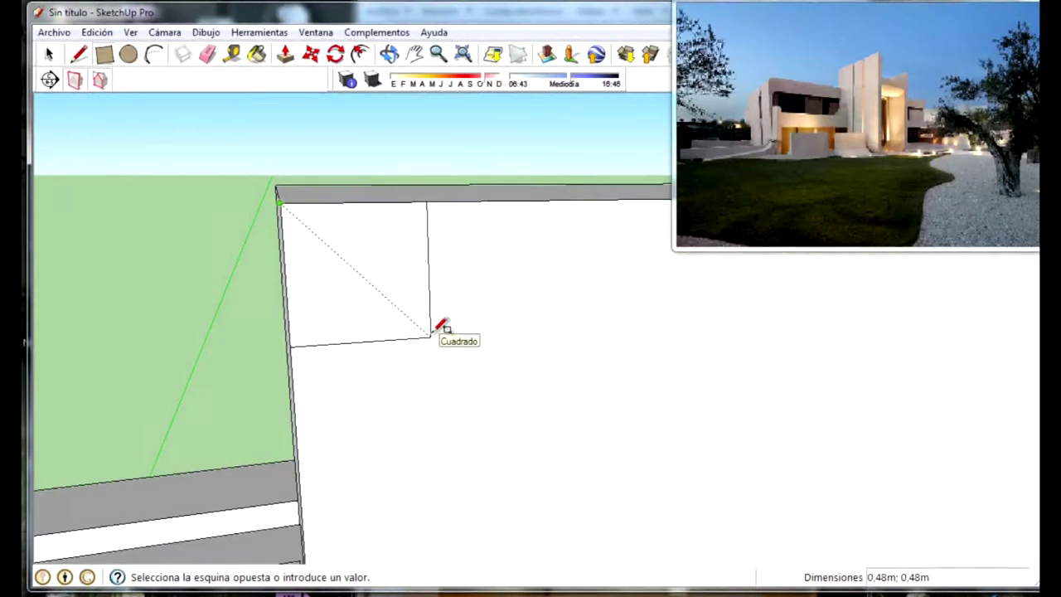
{"action": "left_click", "coordinate": [433, 333]}
{"action": "middle_click_drag", "start_coordinate": [462, 362], "coordinate": [370, 175]}
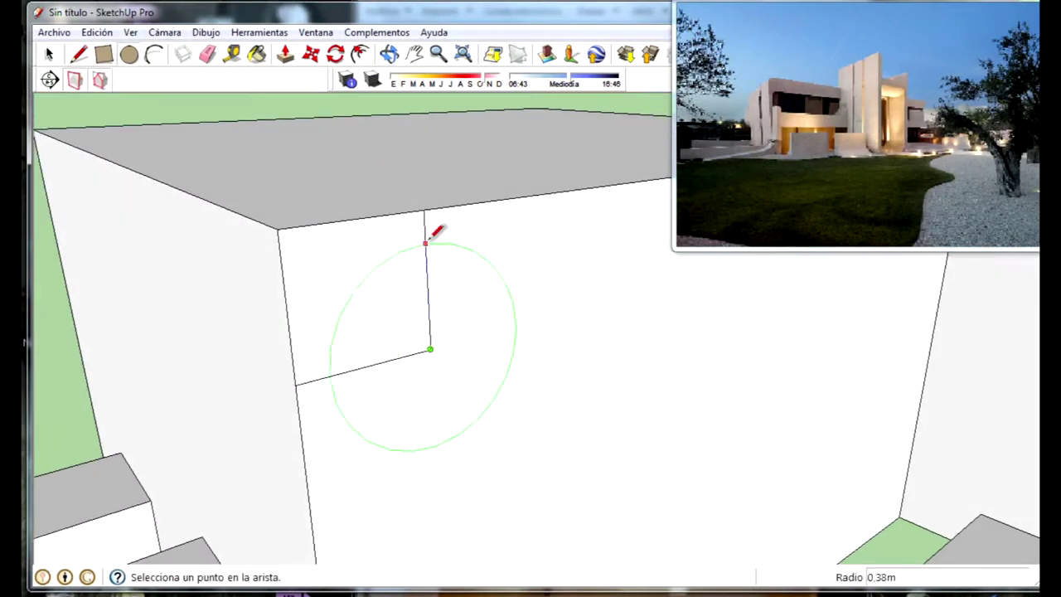
Complete the circle centred on the wall's top corner
{"action": "left_click", "coordinate": [437, 205]}
{"action": "scroll", "coordinate": [585, 426], "scroll_direction": "down", "scroll_amount": 2}
{"action": "scroll", "coordinate": [462, 360], "scroll_direction": "down", "scroll_amount": 2}
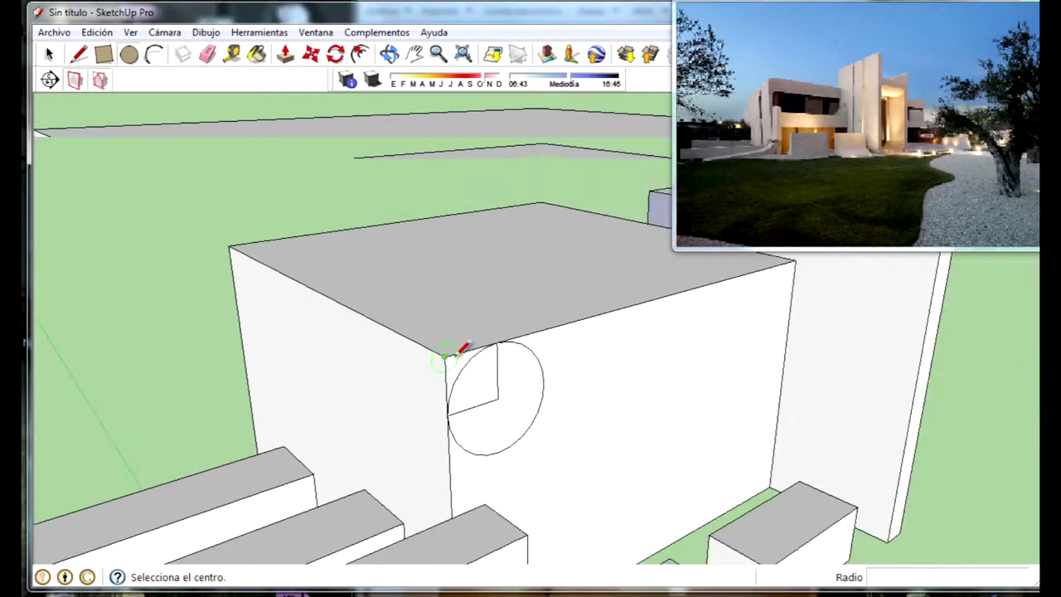
{"action": "scroll", "coordinate": [502, 310], "scroll_direction": "up", "scroll_amount": 5}
{"action": "scroll", "coordinate": [575, 342], "scroll_direction": "up", "scroll_amount": 3}
{"action": "middle_click_drag", "start_coordinate": [575, 342], "coordinate": [534, 284]}
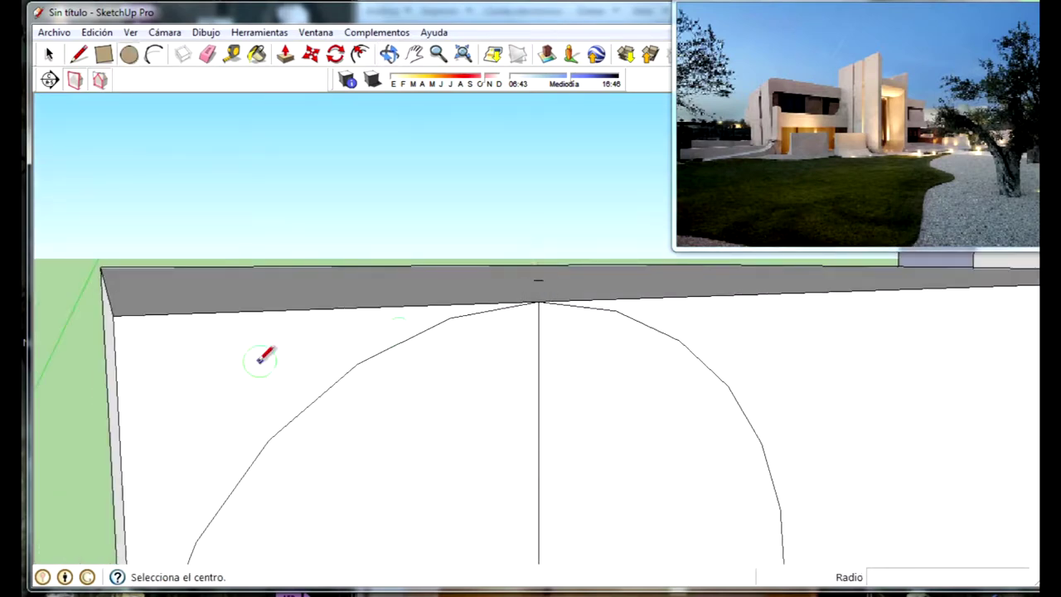
{"action": "middle_click_drag", "start_coordinate": [282, 351], "coordinate": [315, 230]}
{"action": "scroll", "coordinate": [315, 268], "scroll_direction": "down", "scroll_amount": 2}
{"action": "scroll", "coordinate": [415, 320], "scroll_direction": "down", "scroll_amount": 2}
{"action": "middle_click_drag", "start_coordinate": [414, 320], "coordinate": [326, 547]}
{"action": "scroll", "coordinate": [379, 486], "scroll_direction": "down", "scroll_amount": 3}
{"action": "scroll", "coordinate": [355, 473], "scroll_direction": "up", "scroll_amount": 2}
{"action": "mouse_move", "coordinate": [355, 473]}
{"action": "middle_mouse_down"}
{"action": "mouse_move", "coordinate": [301, 426]}
{"action": "mouse_move", "coordinate": [311, 424]}
{"action": "middle_mouse_up"}
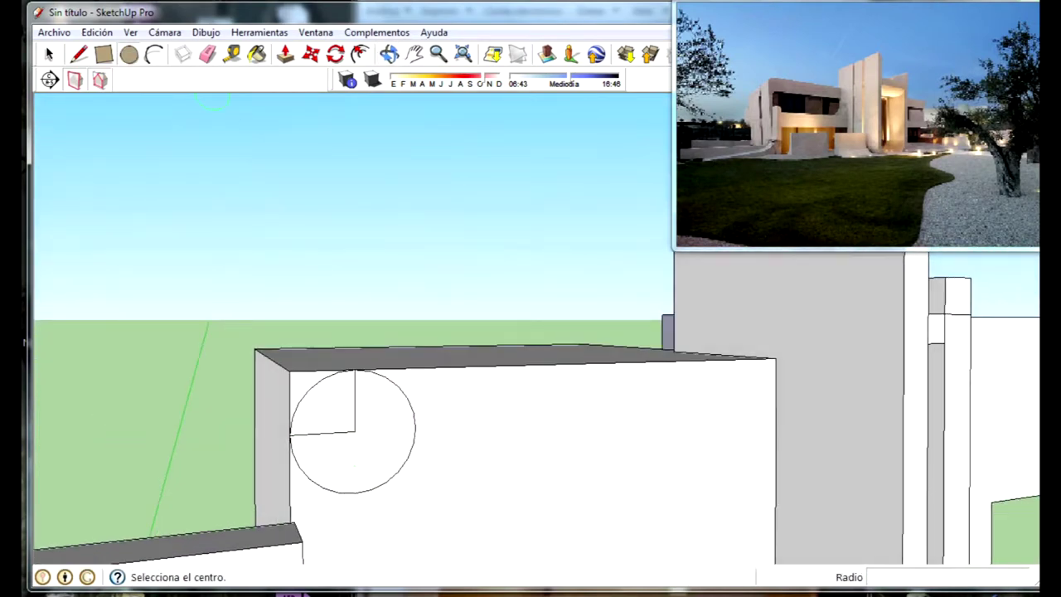
{"action": "scroll", "coordinate": [466, 371], "scroll_direction": "down", "scroll_amount": 2}
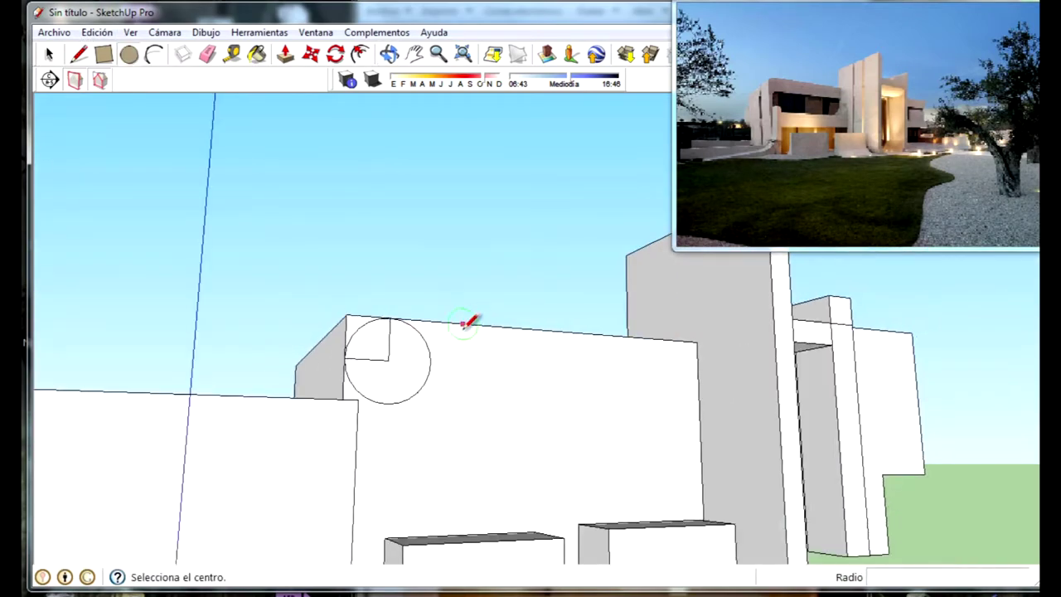
{"action": "scroll", "coordinate": [426, 351], "scroll_direction": "down", "scroll_amount": 2}
{"action": "scroll", "coordinate": [471, 417], "scroll_direction": "up", "scroll_amount": 3}
{"action": "mouse_move", "coordinate": [472, 417]}
{"action": "middle_mouse_down"}
{"action": "mouse_move", "coordinate": [399, 542]}
{"action": "mouse_move", "coordinate": [348, 431]}
{"action": "middle_mouse_up"}
Draw a sloping line from the circle's edge down to the wall's ground edge
{"action": "left_click", "coordinate": [129, 54]}
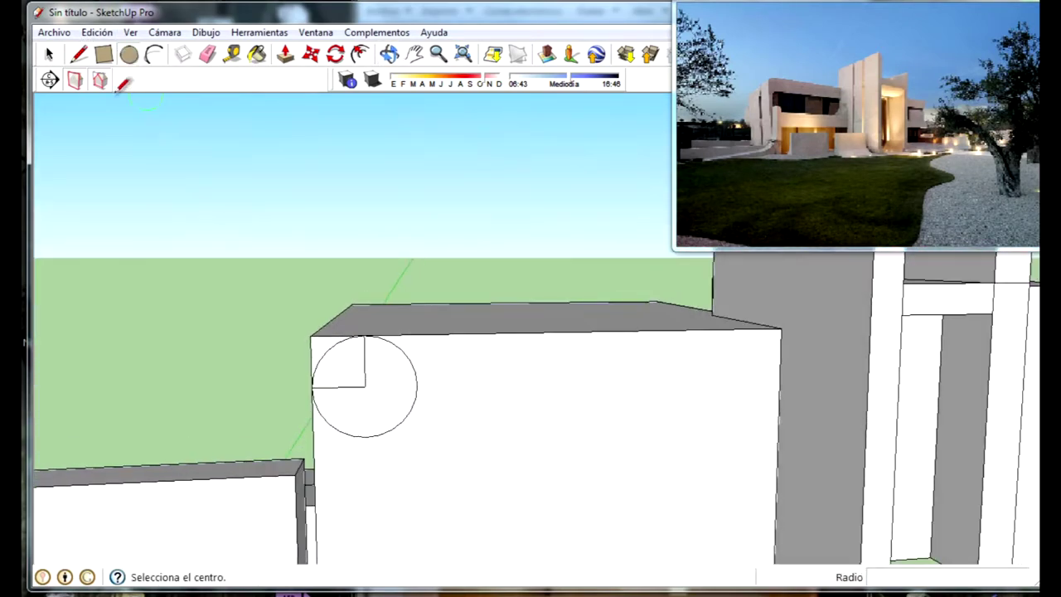
{"action": "left_click", "coordinate": [79, 58]}
{"action": "mouse_move", "coordinate": [398, 315]}
{"action": "middle_mouse_down"}
{"action": "mouse_move", "coordinate": [466, 360]}
{"action": "mouse_move", "coordinate": [362, 332]}
{"action": "mouse_move", "coordinate": [445, 498]}
{"action": "mouse_move", "coordinate": [334, 470]}
{"action": "mouse_move", "coordinate": [335, 340]}
{"action": "middle_mouse_up"}
{"action": "left_click", "coordinate": [318, 333]}
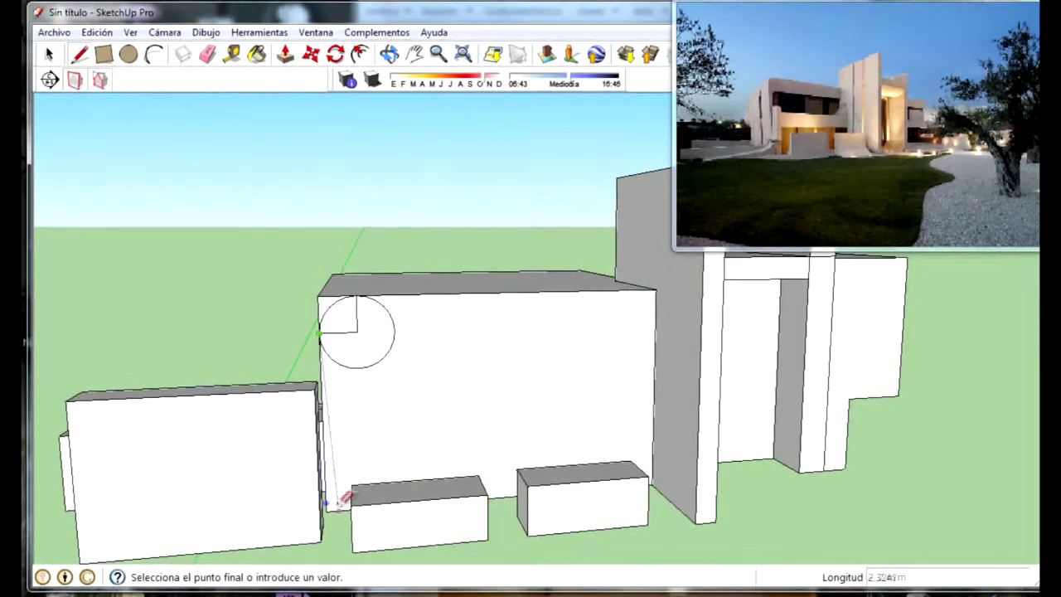
{"action": "left_click", "coordinate": [343, 507]}
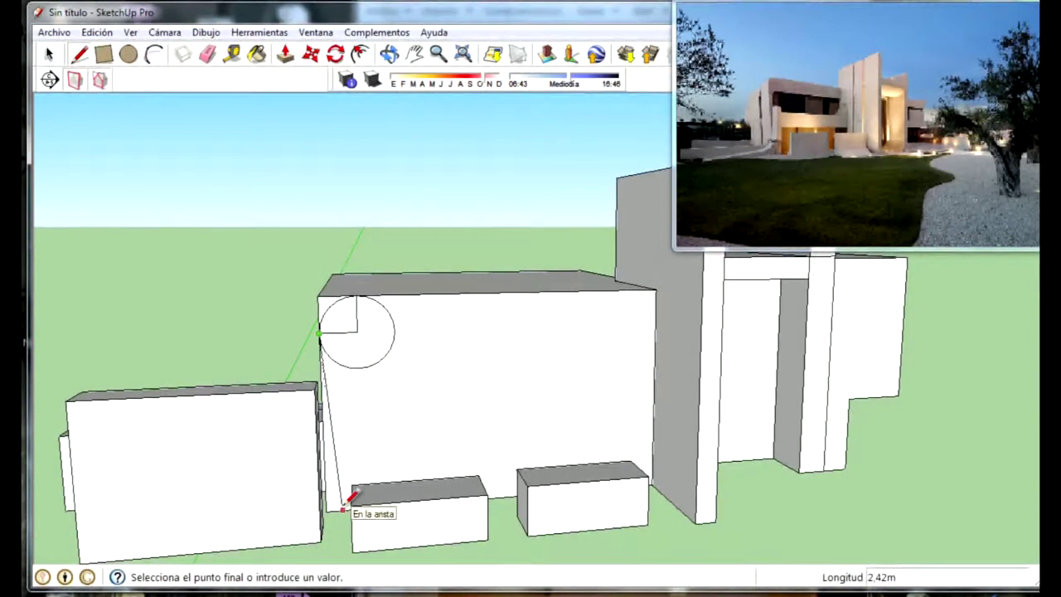
{"action": "scroll", "coordinate": [358, 414], "scroll_direction": "up", "scroll_amount": 2}
{"action": "mouse_move", "coordinate": [362, 407]}
{"action": "middle_mouse_down"}
{"action": "mouse_move", "coordinate": [367, 182]}
{"action": "mouse_move", "coordinate": [426, 429]}
{"action": "mouse_move", "coordinate": [378, 444]}
{"action": "mouse_move", "coordinate": [495, 372]}
{"action": "mouse_move", "coordinate": [514, 334]}
{"action": "mouse_move", "coordinate": [523, 341]}
{"action": "mouse_move", "coordinate": [490, 324]}
{"action": "middle_mouse_up"}
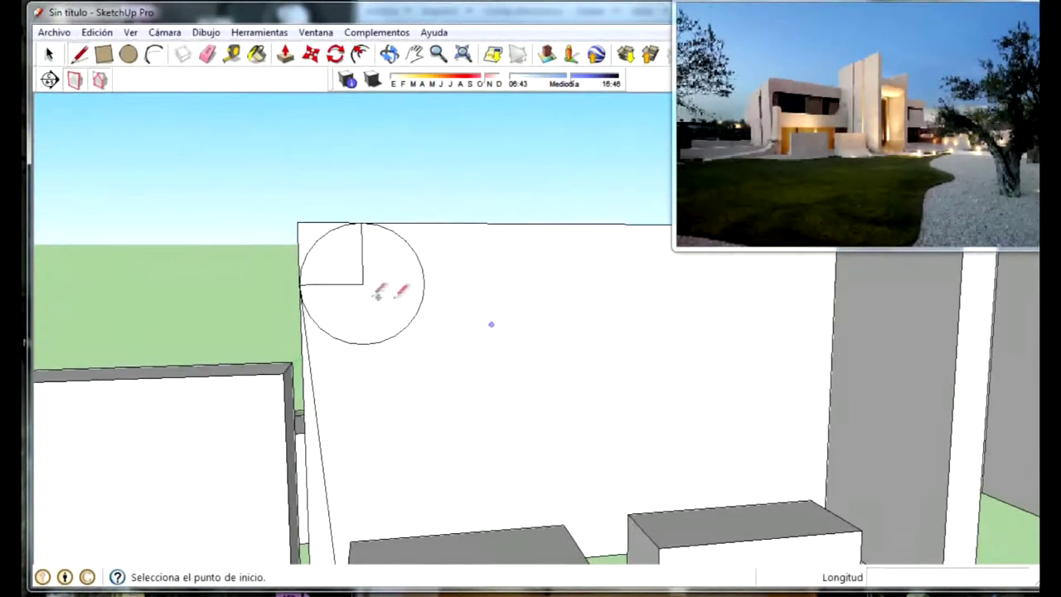
Draw a horizontal line from the circle's centre to the wall's right edge
{"action": "left_click", "coordinate": [128, 54]}
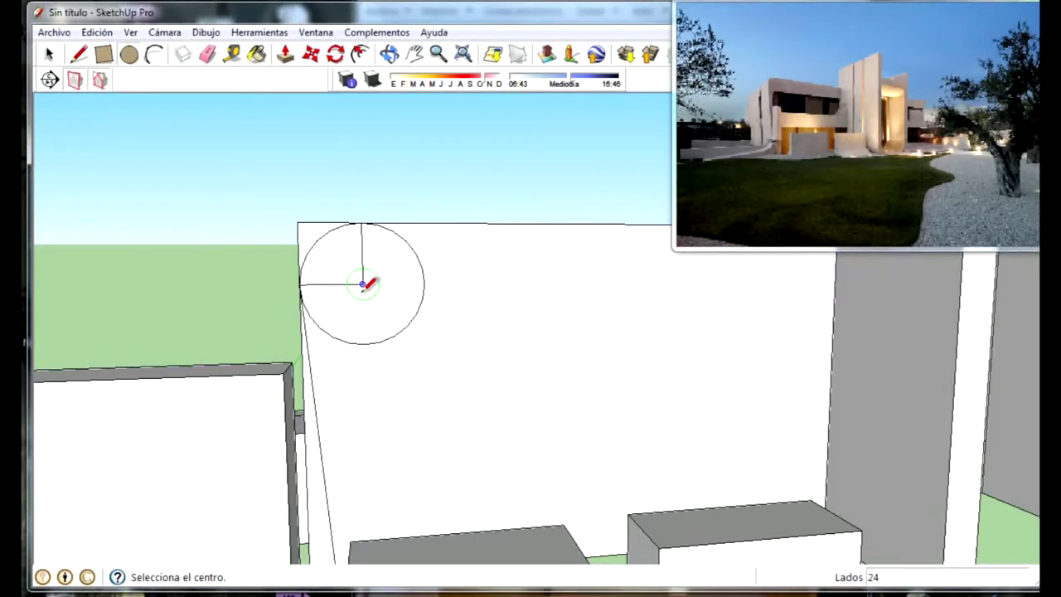
{"action": "mouse_move", "coordinate": [756, 325]}
{"action": "middle_mouse_down"}
{"action": "mouse_move", "coordinate": [685, 360]}
{"action": "mouse_move", "coordinate": [800, 329]}
{"action": "middle_mouse_up"}
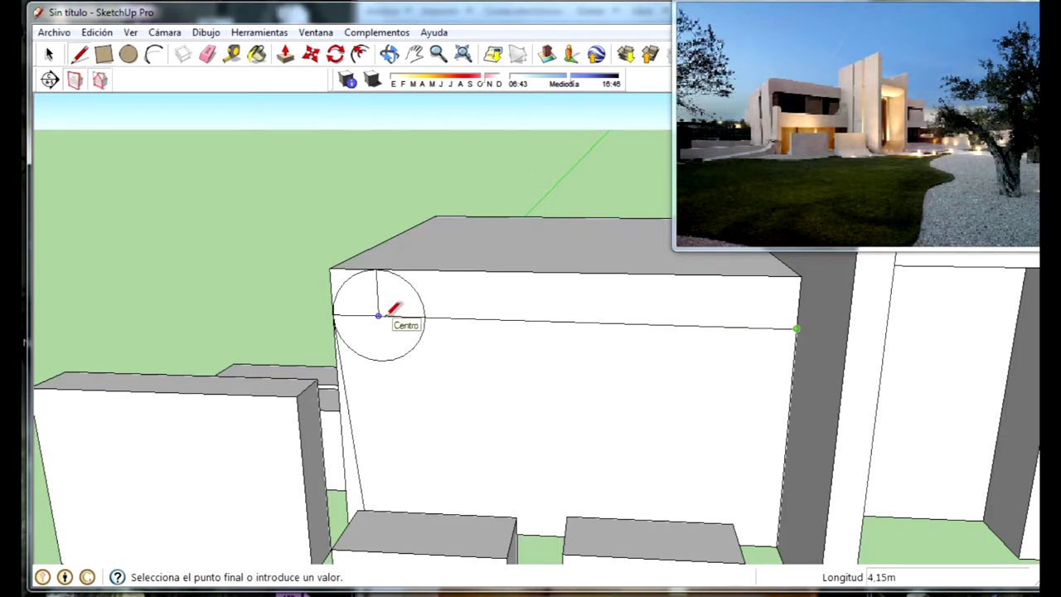
{"action": "scroll", "coordinate": [378, 315], "scroll_direction": "up", "scroll_amount": 2}
{"action": "scroll", "coordinate": [396, 293], "scroll_direction": "up", "scroll_amount": 2}
{"action": "scroll", "coordinate": [394, 295], "scroll_direction": "up", "scroll_amount": 2}
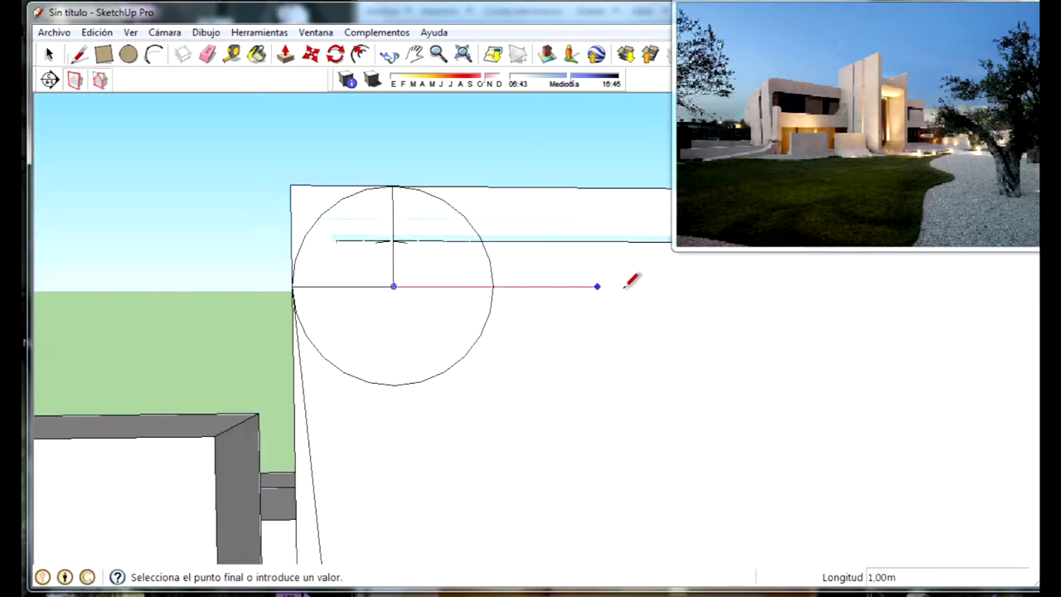
{"action": "scroll", "coordinate": [806, 282], "scroll_direction": "down", "scroll_amount": 3}
{"action": "left_click", "coordinate": [906, 289]}
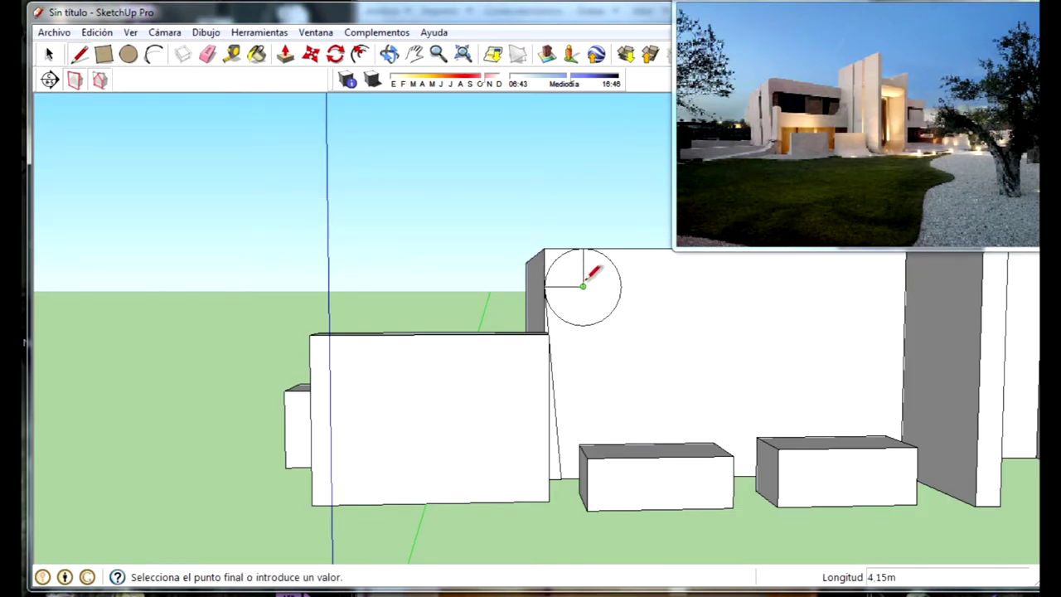
{"action": "scroll", "coordinate": [862, 292], "scroll_direction": "up", "scroll_amount": 2}
{"action": "scroll", "coordinate": [895, 286], "scroll_direction": "up", "scroll_amount": 2}
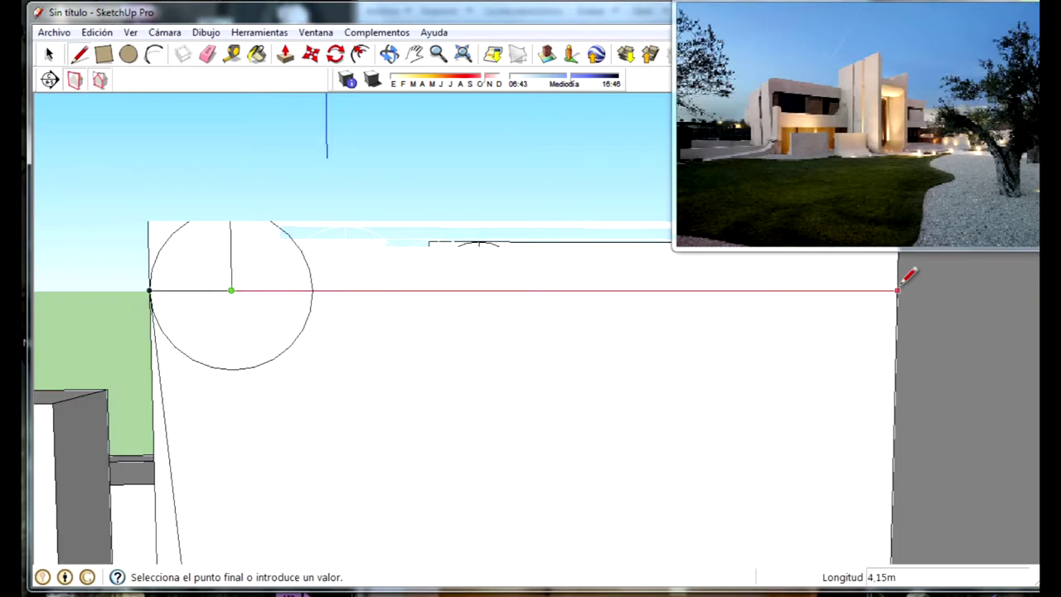
{"action": "left_click", "coordinate": [898, 290]}
Start another line from the circle's left edge
{"action": "scroll", "coordinate": [350, 324], "scroll_direction": "down", "scroll_amount": 3}
{"action": "scroll", "coordinate": [297, 322], "scroll_direction": "up", "scroll_amount": 2}
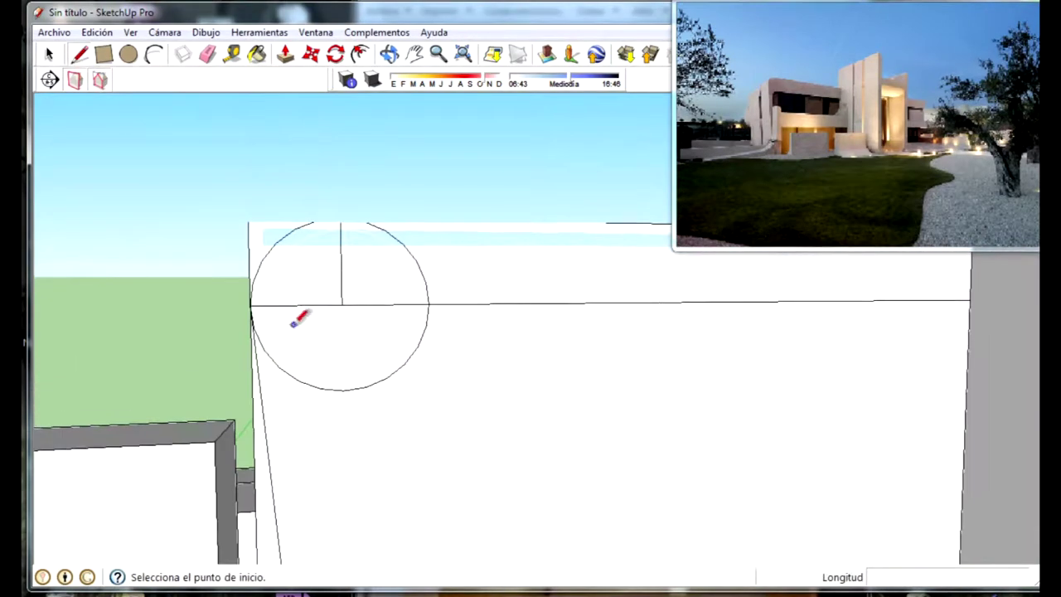
{"action": "scroll", "coordinate": [298, 322], "scroll_direction": "down", "scroll_amount": 3}
{"action": "middle_click_drag", "start_coordinate": [227, 304], "coordinate": [232, 483]}
{"action": "scroll", "coordinate": [260, 445], "scroll_direction": "up", "scroll_amount": 3}
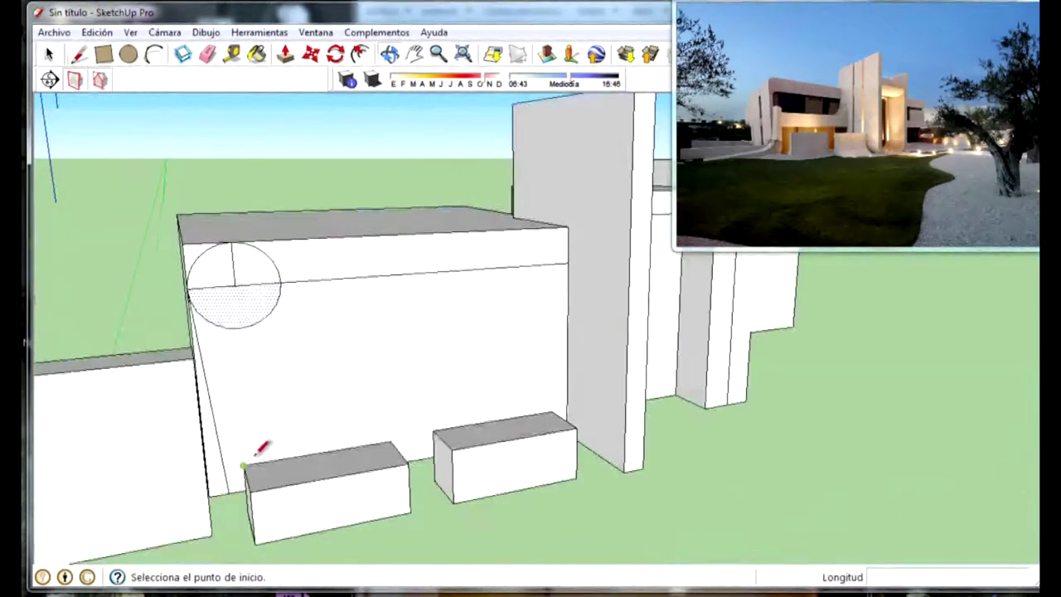
{"action": "left_click", "coordinate": [208, 286]}
Cancel the unfinished lines started on the circle's left edge
{"action": "middle_click_drag", "start_coordinate": [237, 391], "coordinate": [301, 505]}
{"action": "scroll", "coordinate": [309, 551], "scroll_direction": "up", "scroll_amount": 2}
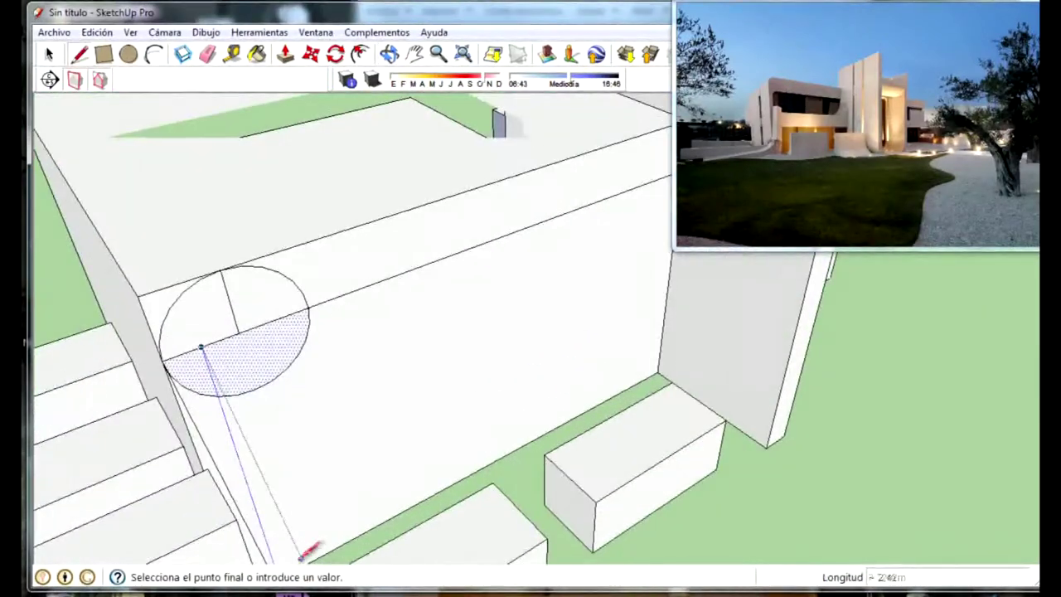
{"action": "key", "text": "Escape"}
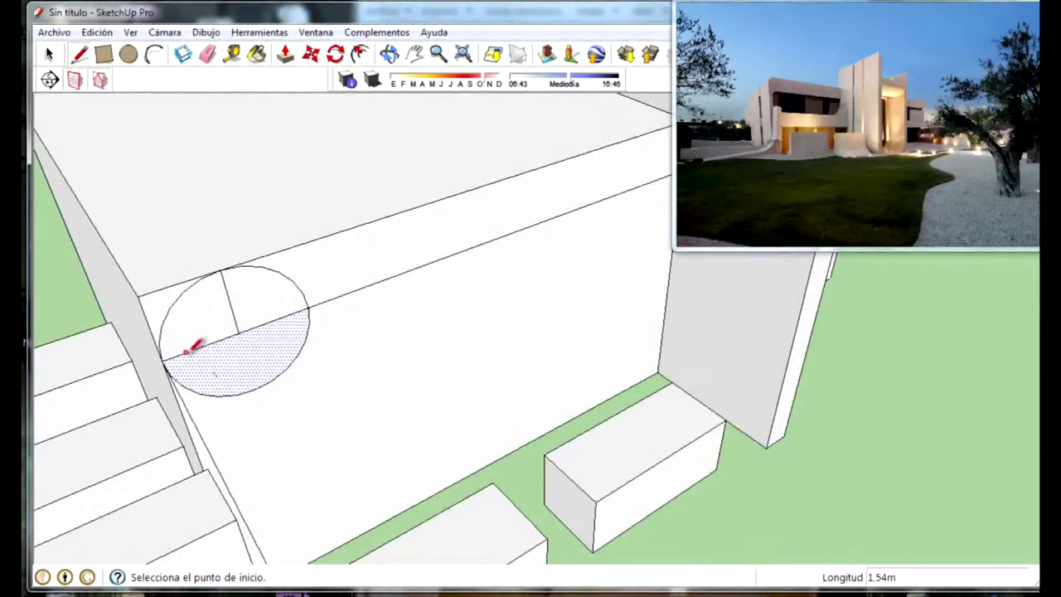
{"action": "left_click", "coordinate": [190, 348]}
{"action": "mouse_move", "coordinate": [313, 561]}
{"action": "middle_mouse_down"}
{"action": "mouse_move", "coordinate": [286, 522]}
{"action": "mouse_move", "coordinate": [284, 550]}
{"action": "middle_mouse_up"}
{"action": "key", "text": "Escape"}
Delete the lower half-circle face and arc, then place a small circle on the wall face
{"action": "mouse_move", "coordinate": [300, 454]}
{"action": "middle_mouse_down"}
{"action": "mouse_move", "coordinate": [105, 351]}
{"action": "mouse_move", "coordinate": [310, 442]}
{"action": "mouse_move", "coordinate": [298, 308]}
{"action": "mouse_move", "coordinate": [207, 226]}
{"action": "middle_mouse_up"}
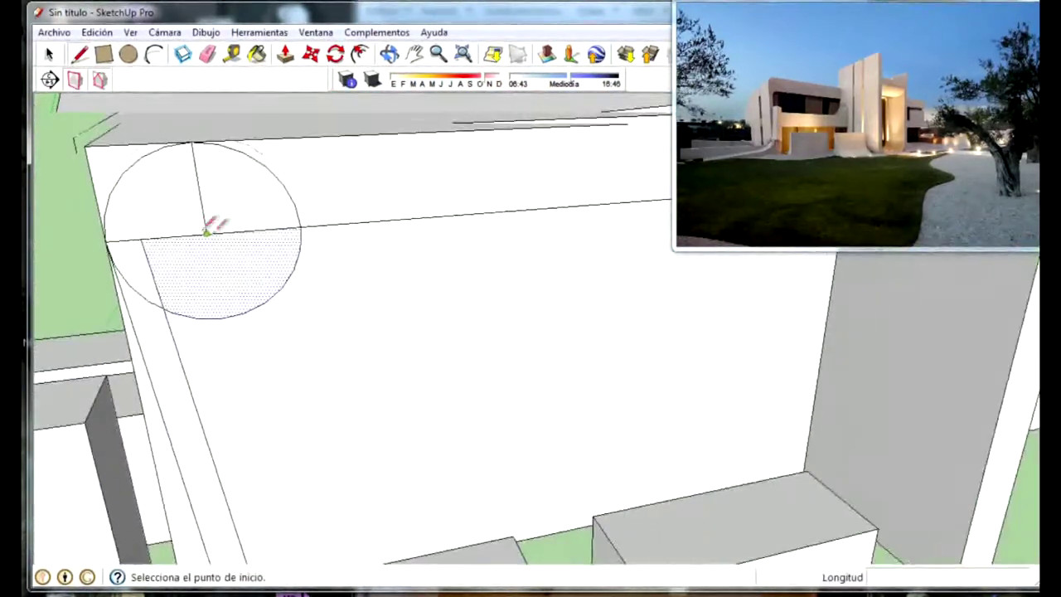
{"action": "scroll", "coordinate": [207, 225], "scroll_direction": "down", "scroll_amount": 3}
{"action": "scroll", "coordinate": [237, 241], "scroll_direction": "up", "scroll_amount": 2}
{"action": "scroll", "coordinate": [177, 237], "scroll_direction": "up", "scroll_amount": 2}
{"action": "scroll", "coordinate": [213, 227], "scroll_direction": "up", "scroll_amount": 2}
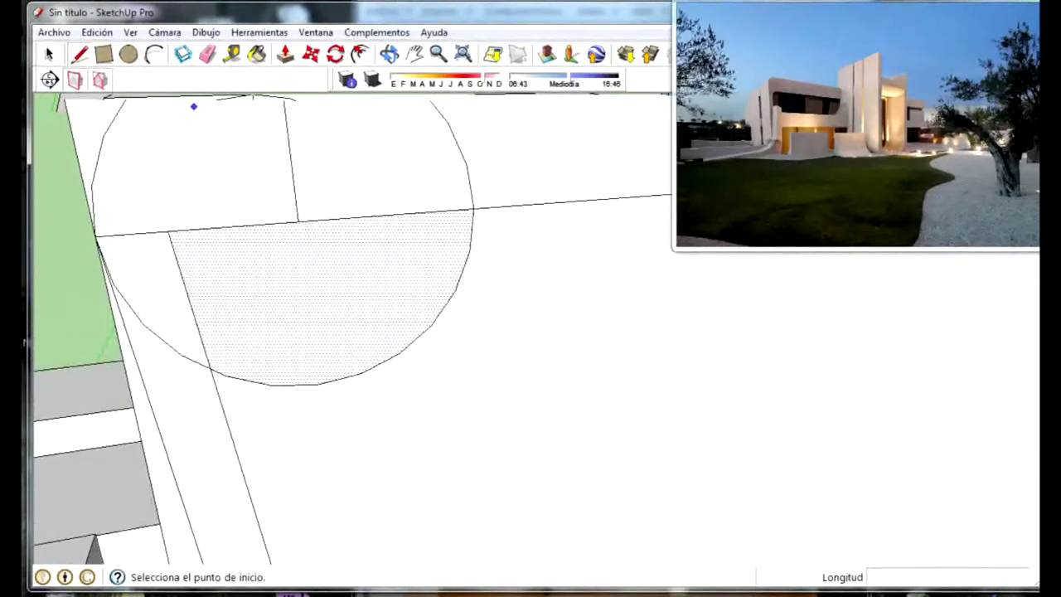
{"action": "key", "text": "space"}
{"action": "key", "text": "Delete"}
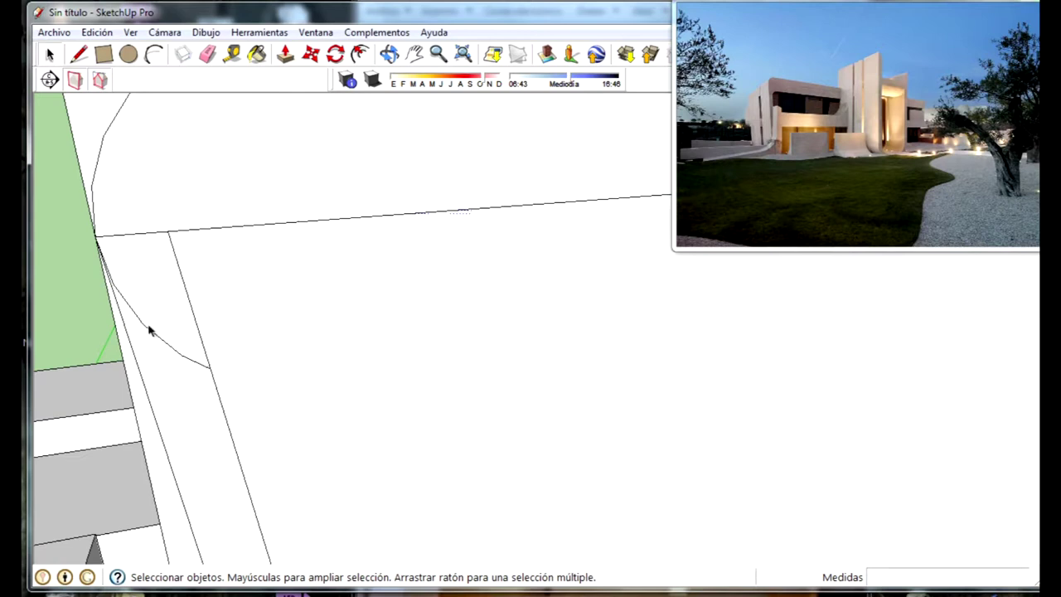
{"action": "mouse_move", "coordinate": [299, 126]}
{"action": "middle_mouse_down"}
{"action": "mouse_move", "coordinate": [303, 267]}
{"action": "mouse_move", "coordinate": [343, 256]}
{"action": "mouse_move", "coordinate": [256, 287]}
{"action": "mouse_move", "coordinate": [232, 329]}
{"action": "middle_mouse_up"}
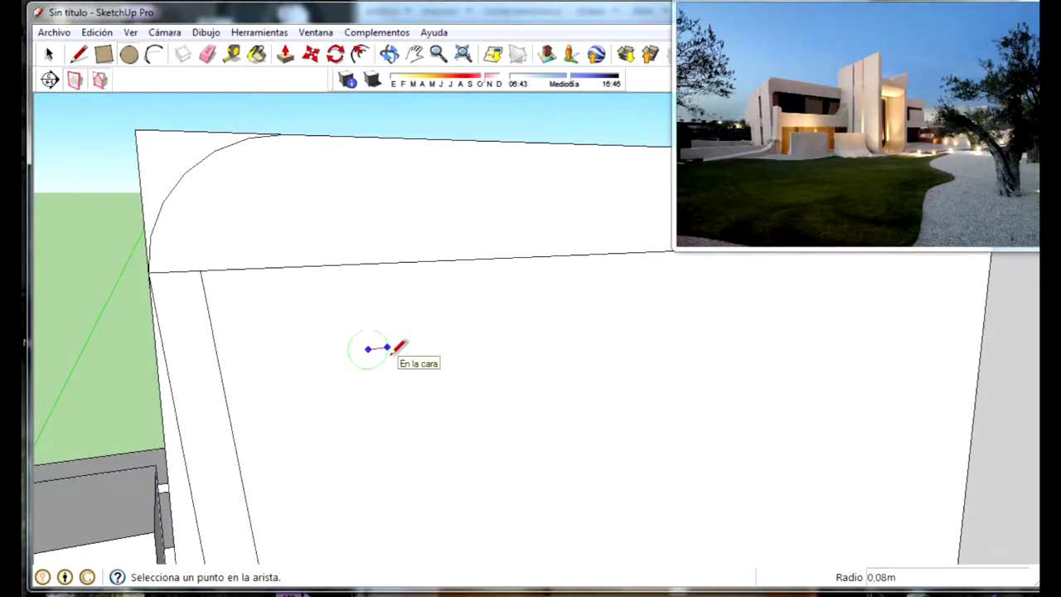
{"action": "left_click", "coordinate": [388, 347]}
Move the small circle toward the upper-left of the wall face
{"action": "key", "text": "space"}
{"action": "left_click", "coordinate": [386, 340]}
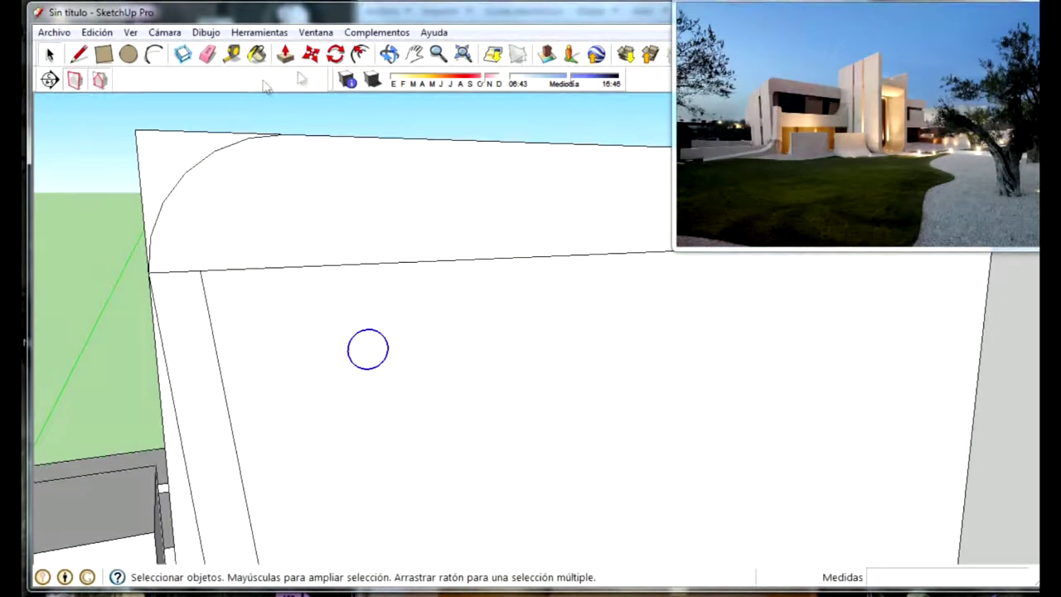
{"action": "left_click", "coordinate": [285, 54]}
{"action": "left_click", "coordinate": [350, 336]}
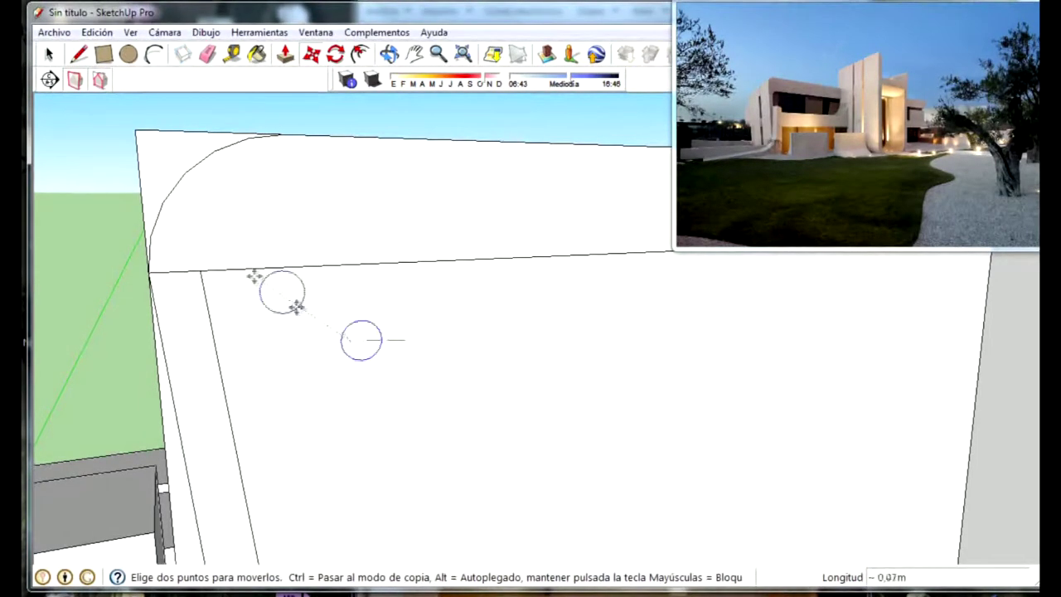
{"action": "scroll", "coordinate": [249, 295], "scroll_direction": "up", "scroll_amount": 3}
{"action": "scroll", "coordinate": [166, 286], "scroll_direction": "up", "scroll_amount": 2}
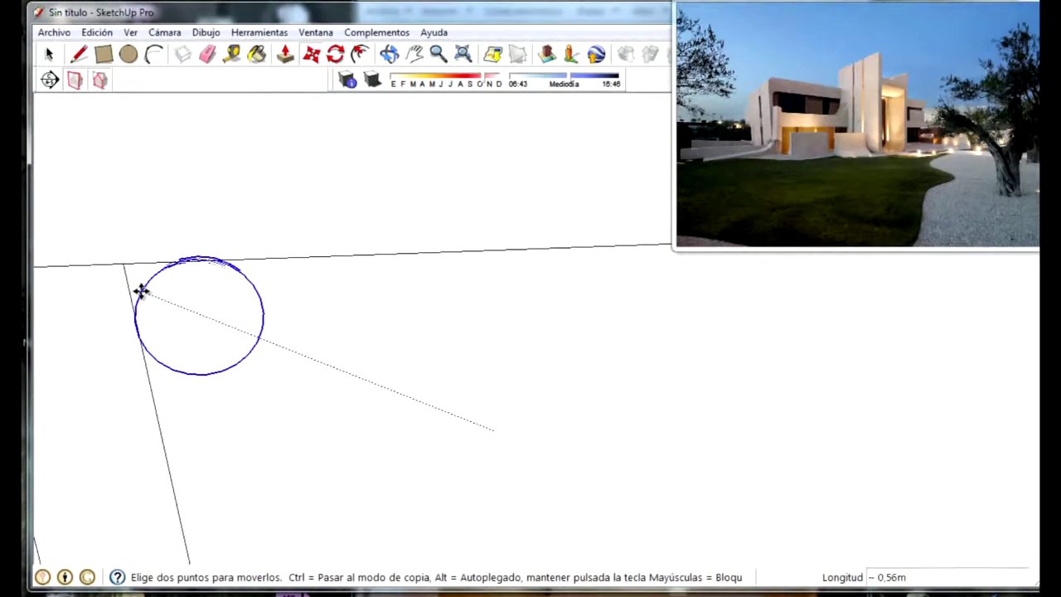
{"action": "scroll", "coordinate": [133, 294], "scroll_direction": "up", "scroll_amount": 2}
{"action": "scroll", "coordinate": [129, 300], "scroll_direction": "up", "scroll_amount": 2}
{"action": "scroll", "coordinate": [133, 282], "scroll_direction": "up", "scroll_amount": 2}
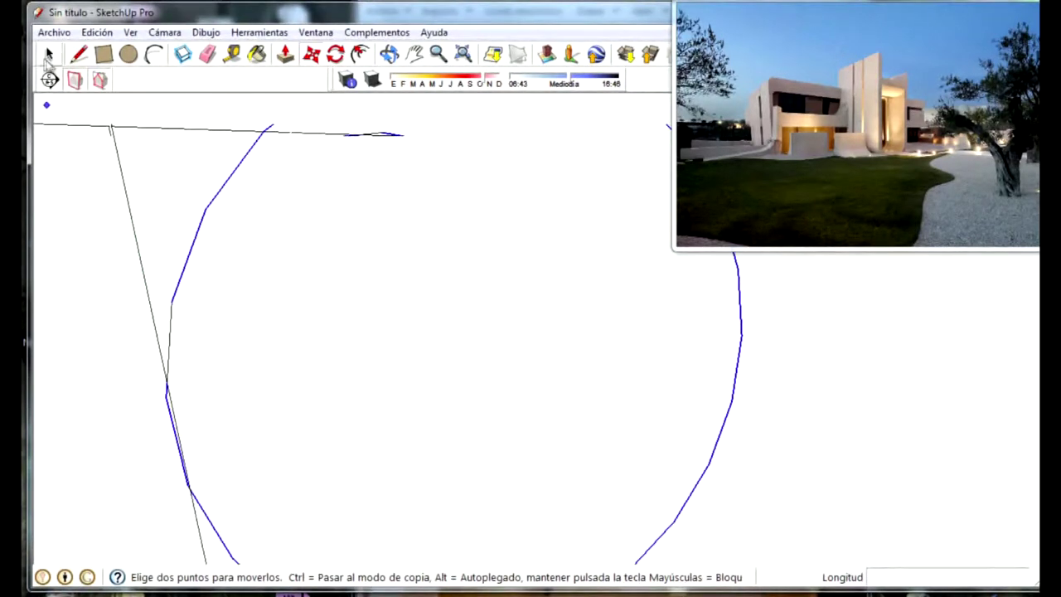
{"action": "left_click", "coordinate": [46, 58]}
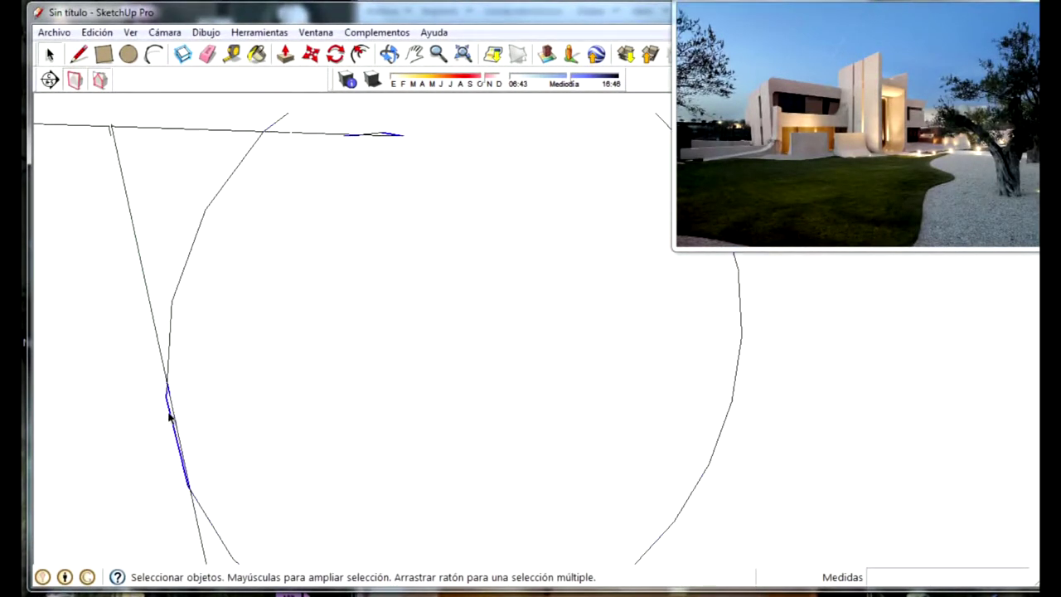
Delete the small circle and select the face and edge beside the curved corner
{"action": "double_click", "coordinate": [196, 496]}
{"action": "key", "text": "Delete"}
{"action": "mouse_move", "coordinate": [256, 434]}
{"action": "middle_mouse_down"}
{"action": "mouse_move", "coordinate": [391, 329]}
{"action": "mouse_move", "coordinate": [441, 205]}
{"action": "mouse_move", "coordinate": [382, 244]}
{"action": "mouse_move", "coordinate": [336, 303]}
{"action": "mouse_move", "coordinate": [256, 334]}
{"action": "middle_mouse_up"}
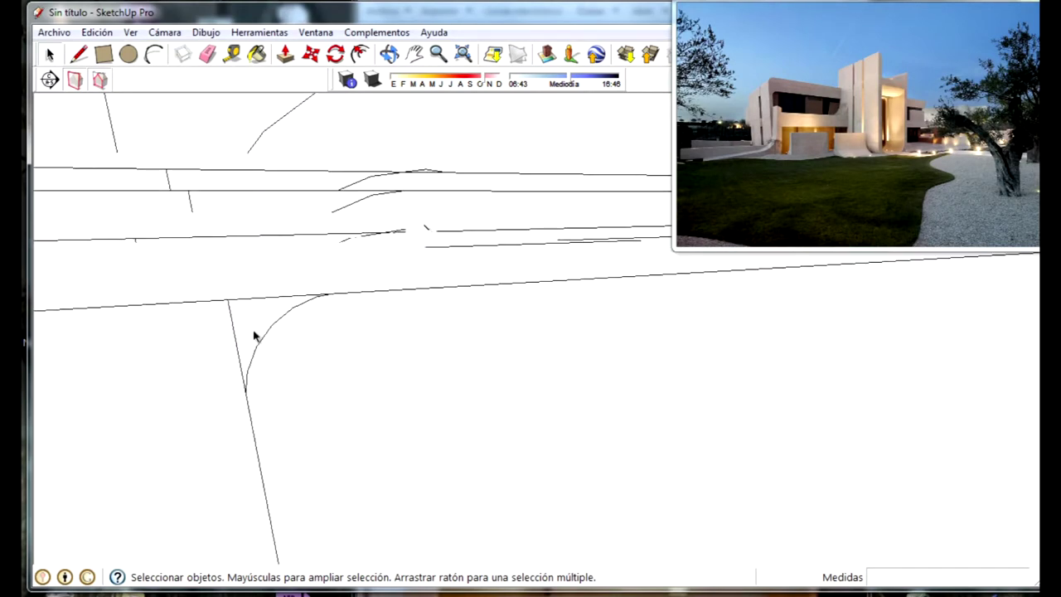
{"action": "left_click", "coordinate": [253, 308]}
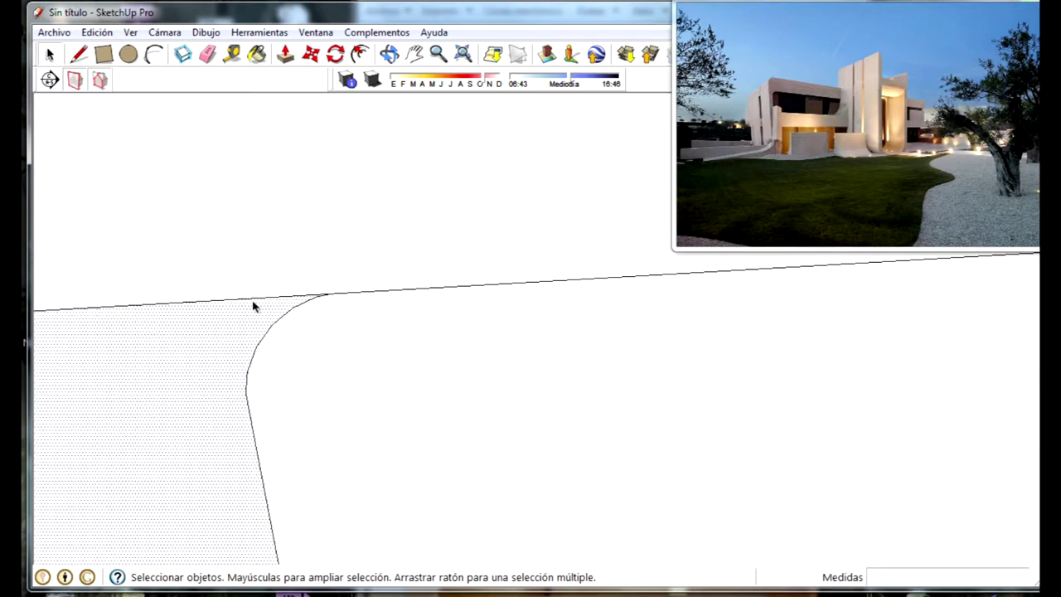
{"action": "left_click", "coordinate": [256, 303]}
Dismiss the antivirus notification and start pushing the curved corner sliver into the block
{"action": "scroll", "coordinate": [265, 290], "scroll_direction": "down", "scroll_amount": 1}
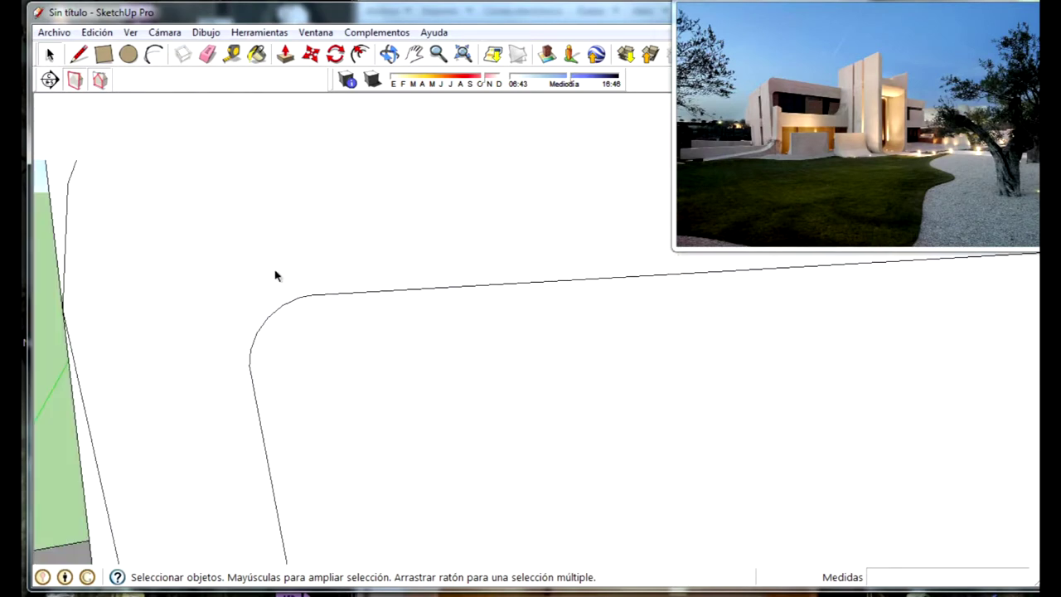
{"action": "scroll", "coordinate": [274, 290], "scroll_direction": "down", "scroll_amount": 2}
{"action": "scroll", "coordinate": [357, 277], "scroll_direction": "down", "scroll_amount": 2}
{"action": "middle_click_drag", "start_coordinate": [744, 99], "coordinate": [767, 97]}
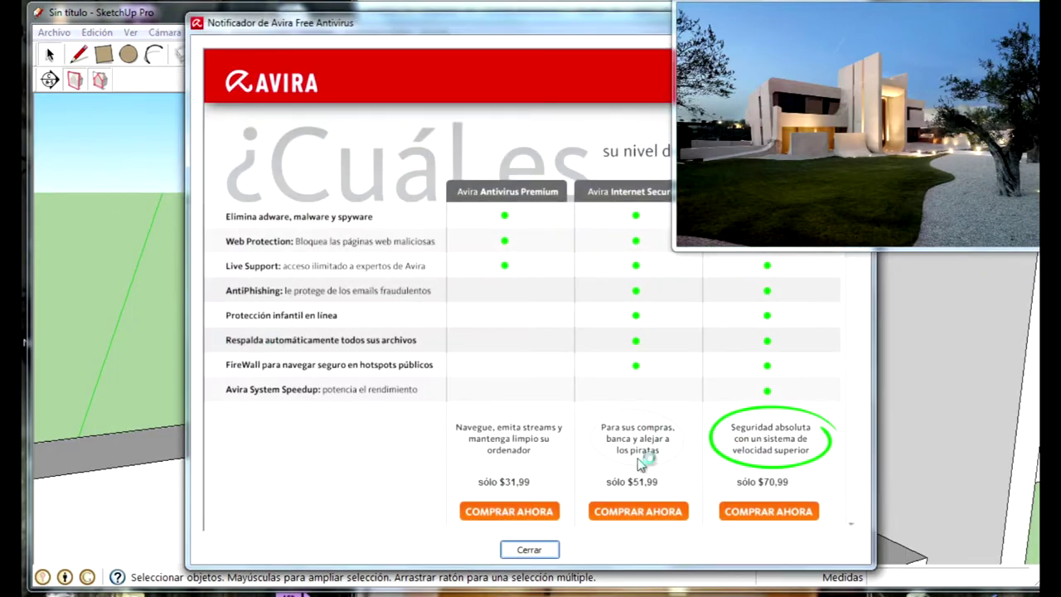
{"action": "left_click", "coordinate": [514, 552]}
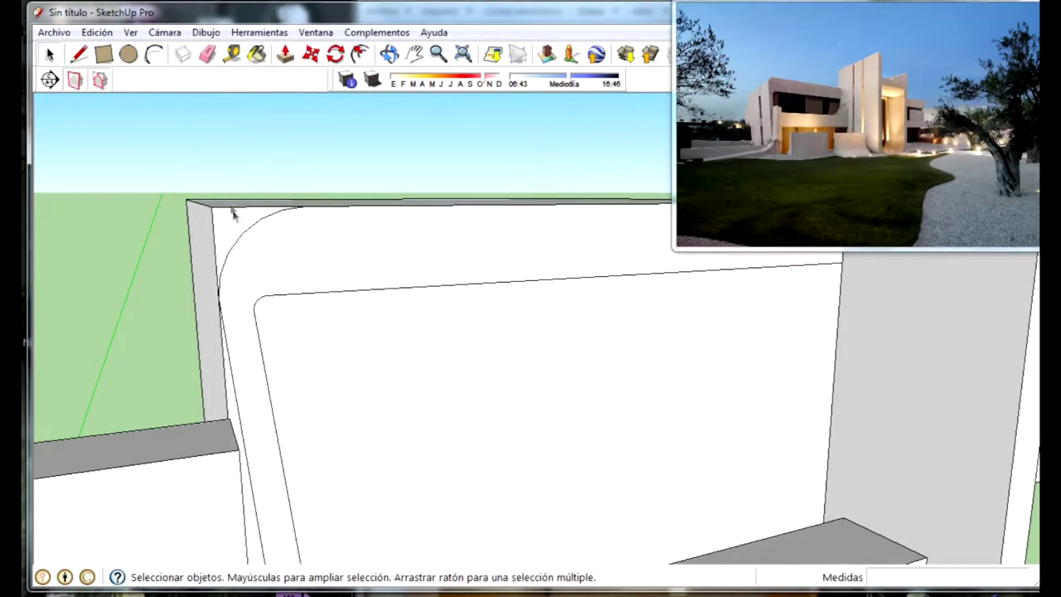
{"action": "left_click", "coordinate": [285, 54]}
{"action": "middle_click_drag", "start_coordinate": [268, 196], "coordinate": [379, 356]}
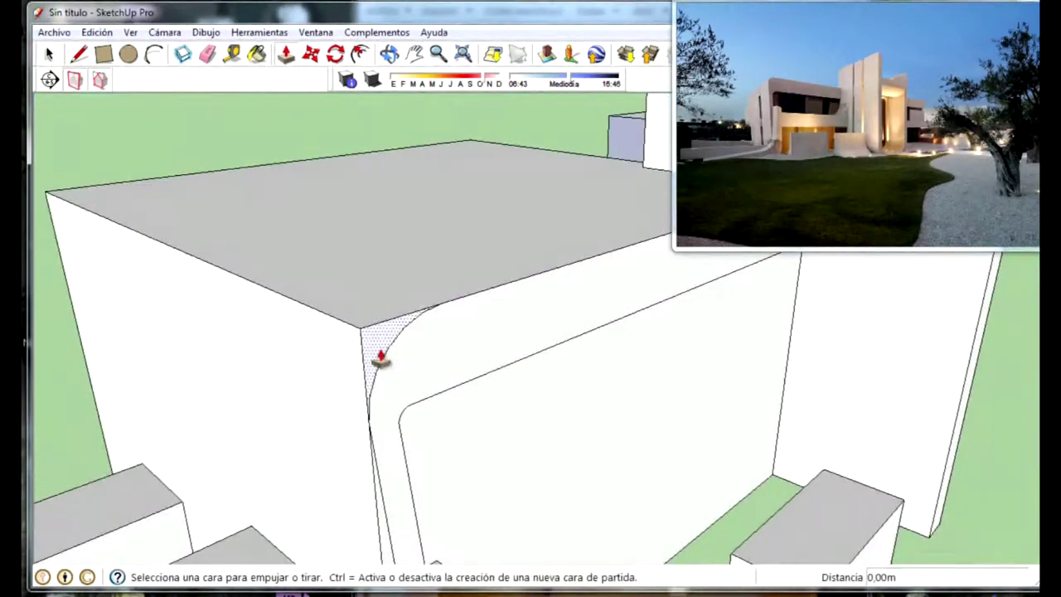
Push the curved corner sliver 4.77 m through the block's full depth
{"action": "left_click_drag", "start_coordinate": [379, 356], "coordinate": [23, 153]}
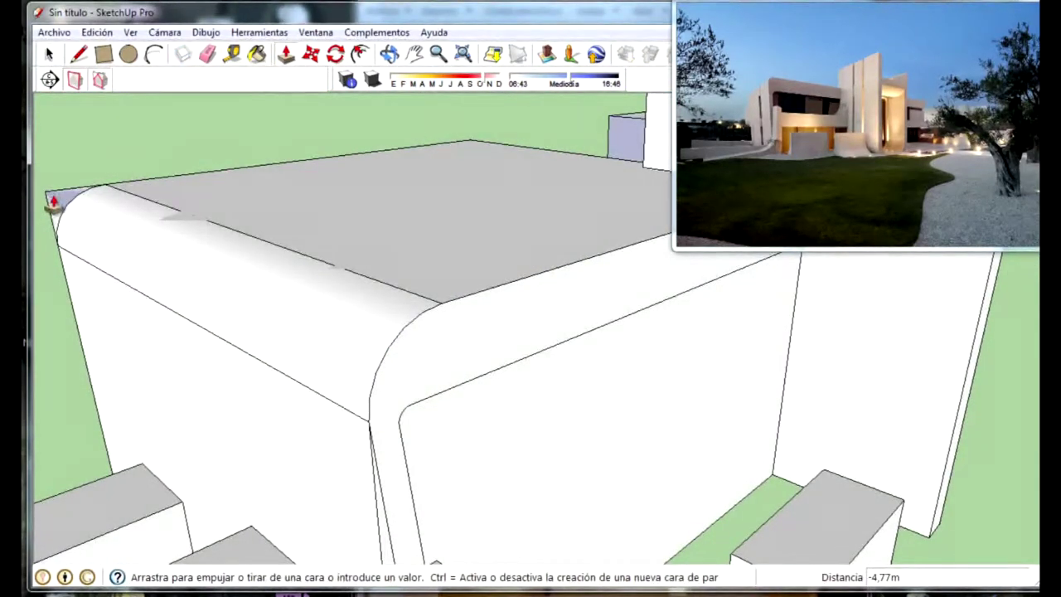
{"action": "left_click", "coordinate": [53, 204]}
{"action": "mouse_move", "coordinate": [307, 272]}
{"action": "middle_mouse_down"}
{"action": "mouse_move", "coordinate": [358, 172]}
{"action": "mouse_move", "coordinate": [407, 303]}
{"action": "middle_mouse_up"}
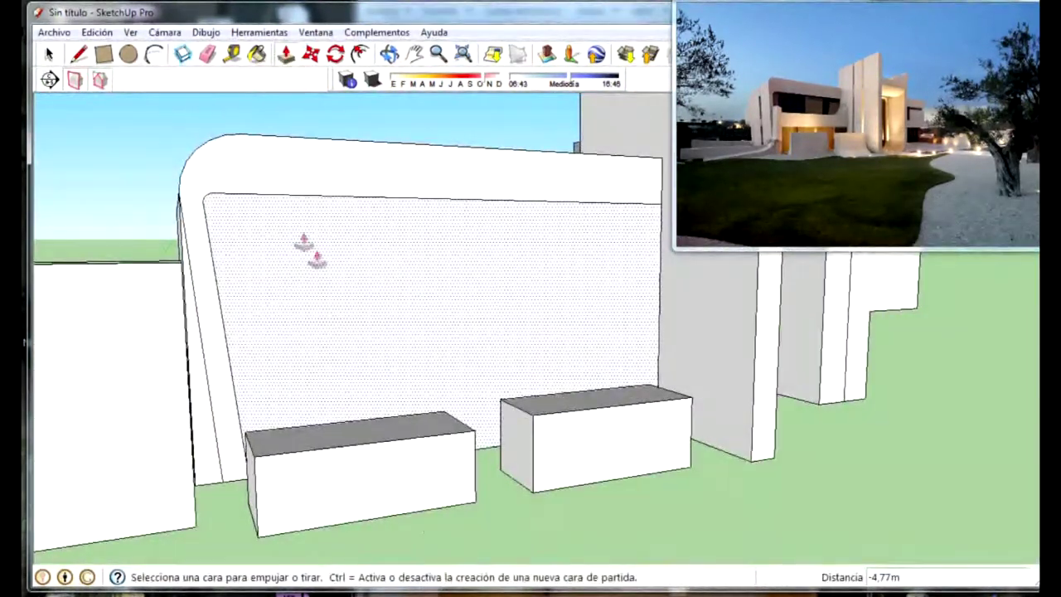
{"action": "middle_click_drag", "start_coordinate": [308, 243], "coordinate": [274, 462]}
Push and pull the leftover curved sliver and face near the base
{"action": "middle_click_drag", "start_coordinate": [253, 500], "coordinate": [237, 517]}
{"action": "left_click", "coordinate": [239, 513]}
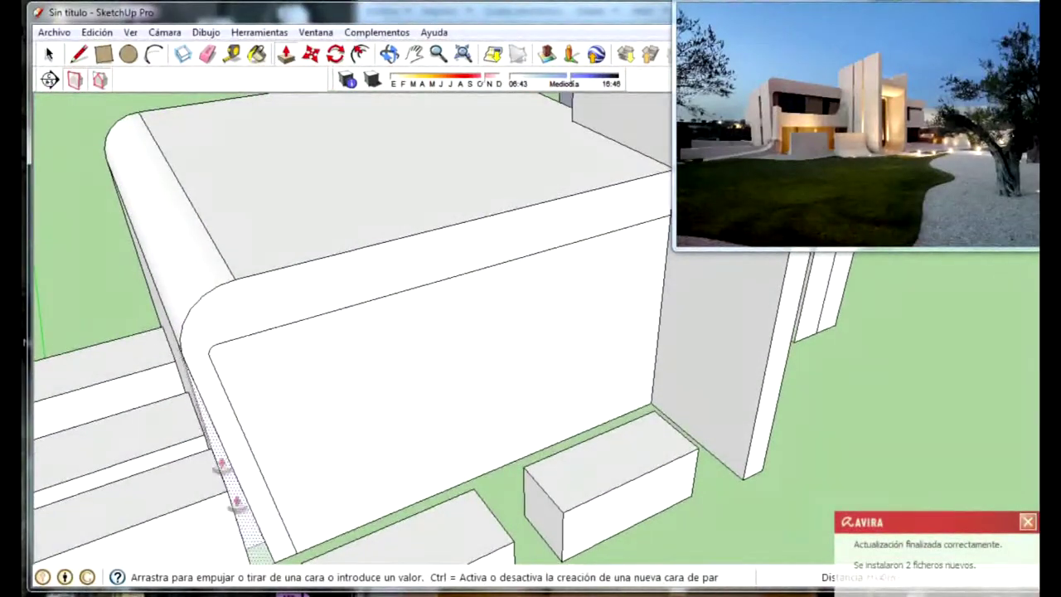
{"action": "mouse_move", "coordinate": [154, 303]}
{"action": "middle_mouse_down"}
{"action": "mouse_move", "coordinate": [365, 357]}
{"action": "mouse_move", "coordinate": [216, 485]}
{"action": "mouse_move", "coordinate": [291, 379]}
{"action": "middle_mouse_up"}
{"action": "left_click", "coordinate": [365, 357]}
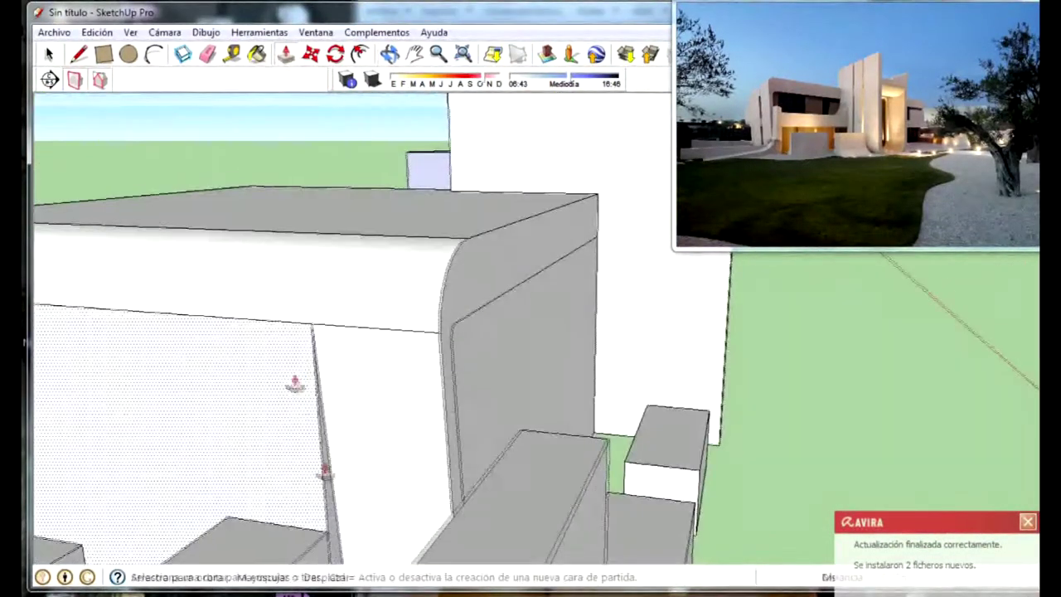
{"action": "left_click", "coordinate": [208, 495]}
Pull the blue back face out to the left to close the gap
{"action": "mouse_move", "coordinate": [57, 461]}
{"action": "middle_mouse_down"}
{"action": "mouse_move", "coordinate": [235, 297]}
{"action": "mouse_move", "coordinate": [248, 400]}
{"action": "middle_mouse_up"}
{"action": "scroll", "coordinate": [251, 402], "scroll_direction": "up", "scroll_amount": 3}
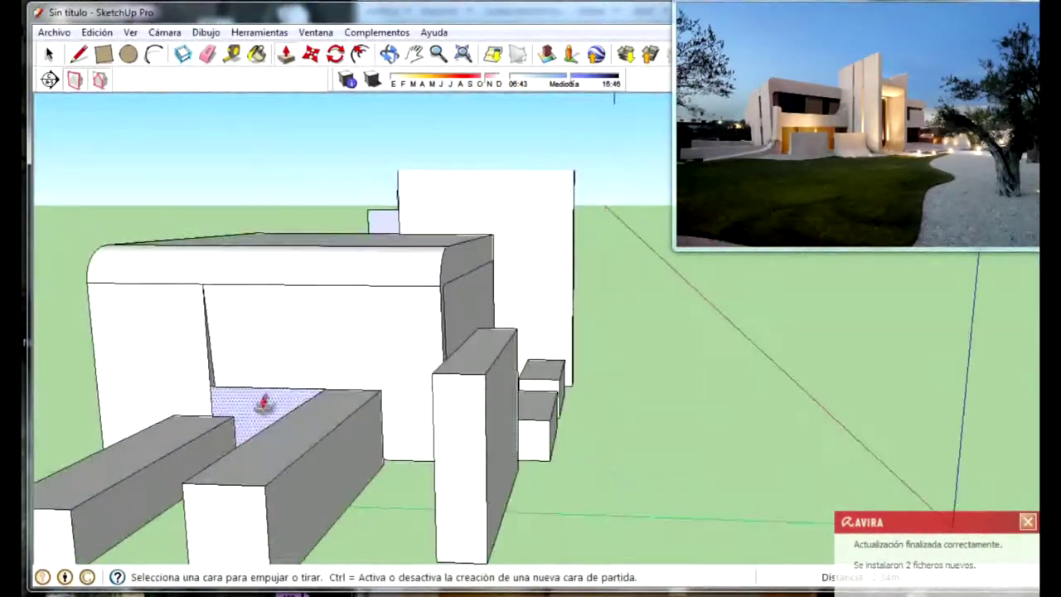
{"action": "scroll", "coordinate": [190, 374], "scroll_direction": "up", "scroll_amount": 2}
{"action": "middle_click_drag", "start_coordinate": [183, 382], "coordinate": [94, 390]}
{"action": "scroll", "coordinate": [280, 360], "scroll_direction": "down", "scroll_amount": 3}
{"action": "middle_click_drag", "start_coordinate": [279, 360], "coordinate": [71, 434]}
{"action": "scroll", "coordinate": [352, 284], "scroll_direction": "up", "scroll_amount": 5}
{"action": "scroll", "coordinate": [390, 311], "scroll_direction": "up", "scroll_amount": 2}
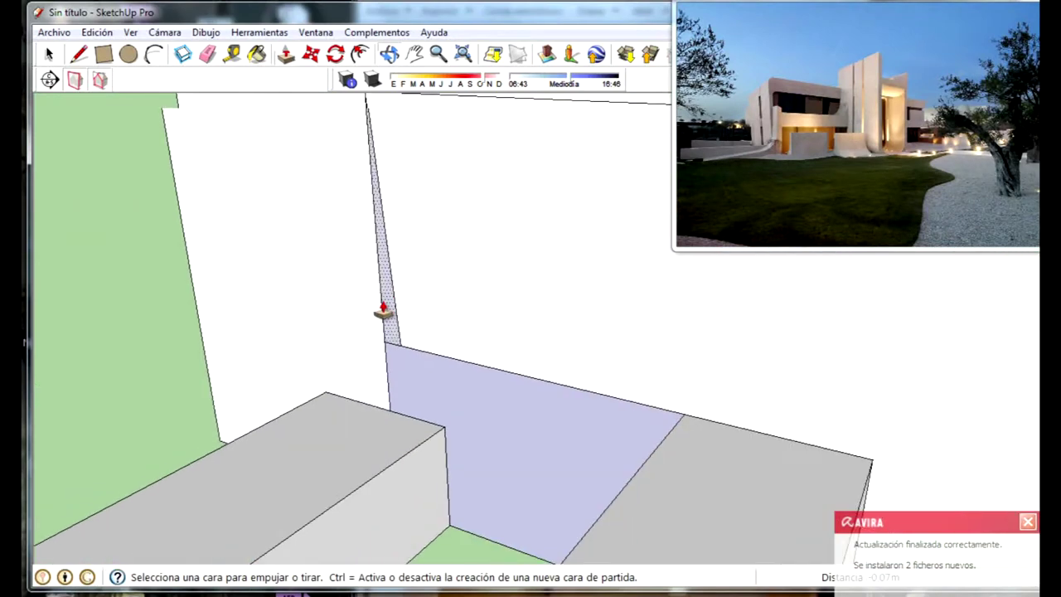
{"action": "left_click", "coordinate": [381, 308]}
{"action": "left_click", "coordinate": [179, 292]}
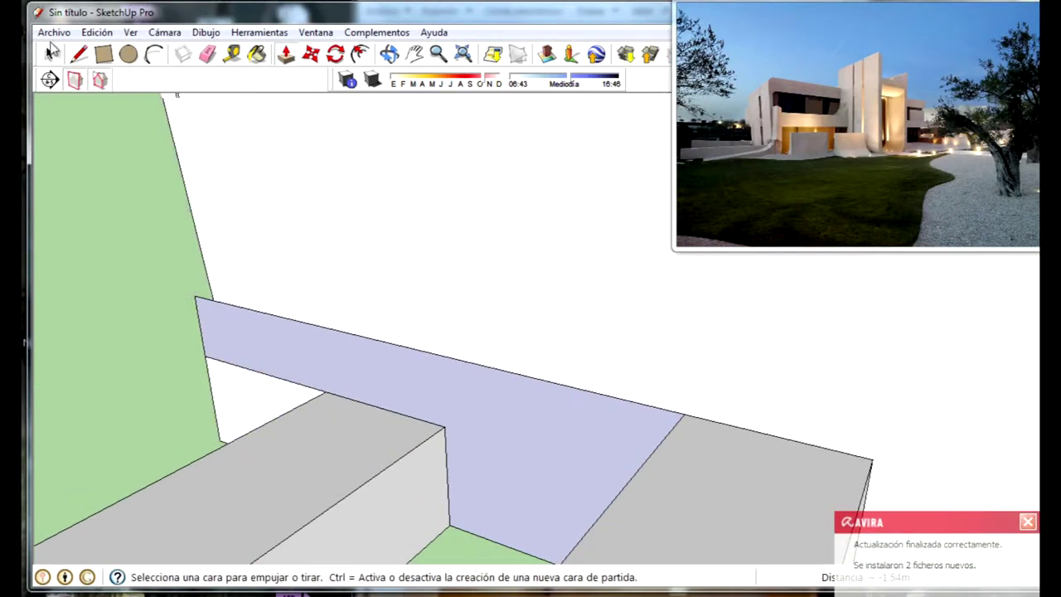
{"action": "left_click", "coordinate": [52, 52]}
{"action": "mouse_move", "coordinate": [201, 355]}
{"action": "middle_mouse_down"}
{"action": "mouse_move", "coordinate": [409, 257]}
{"action": "mouse_move", "coordinate": [378, 343]}
{"action": "middle_mouse_up"}
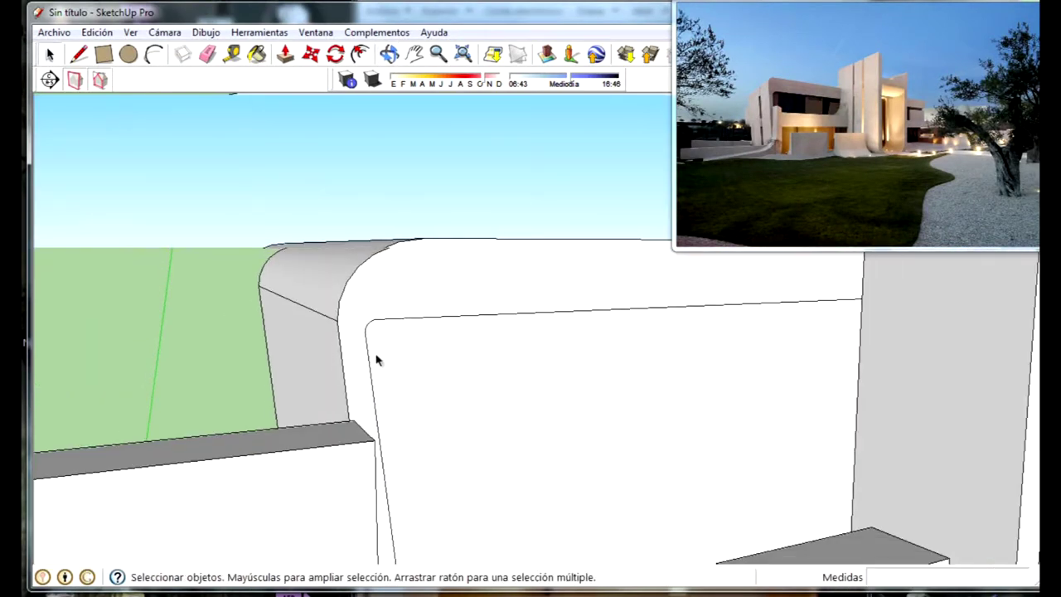
Orbit and zoom out to see the whole villa from a low frontal angle
{"action": "scroll", "coordinate": [398, 381], "scroll_direction": "down", "scroll_amount": 1}
{"action": "middle_click_drag", "start_coordinate": [414, 414], "coordinate": [453, 440]}
{"action": "scroll", "coordinate": [742, 410], "scroll_direction": "down", "scroll_amount": 5}
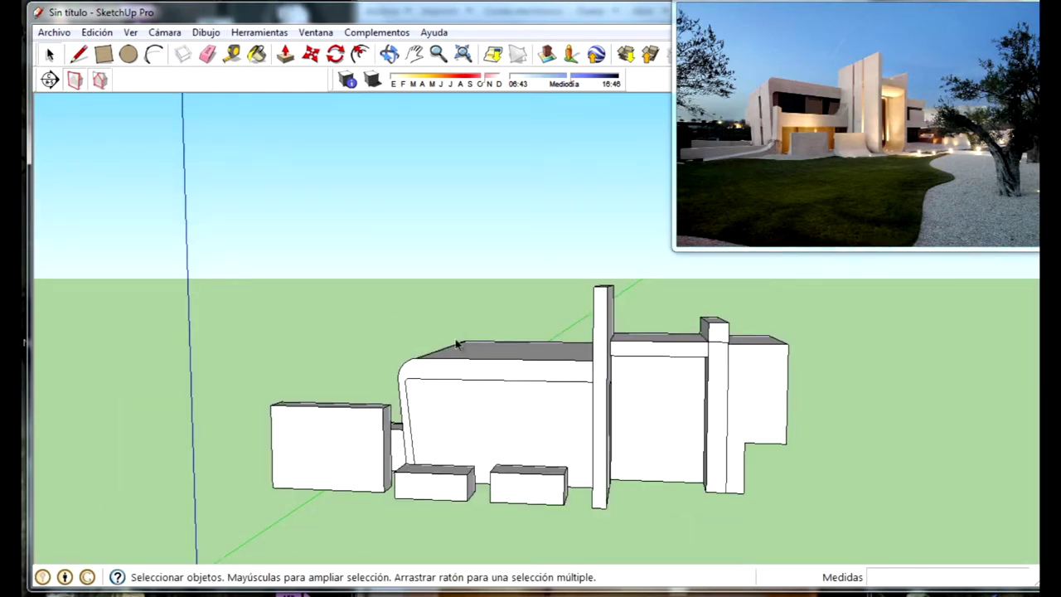
{"action": "middle_click_drag", "start_coordinate": [456, 334], "coordinate": [569, 280]}
{"action": "scroll", "coordinate": [531, 307], "scroll_direction": "up", "scroll_amount": 3}
{"action": "scroll", "coordinate": [519, 369], "scroll_direction": "up", "scroll_amount": 2}
{"action": "scroll", "coordinate": [635, 310], "scroll_direction": "down", "scroll_amount": 2}
{"action": "scroll", "coordinate": [635, 310], "scroll_direction": "down", "scroll_amount": 2}
{"action": "scroll", "coordinate": [569, 466], "scroll_direction": "down", "scroll_amount": 2}
{"action": "mouse_move", "coordinate": [569, 467]}
{"action": "middle_mouse_down"}
{"action": "mouse_move", "coordinate": [502, 495]}
{"action": "mouse_move", "coordinate": [489, 464]}
{"action": "middle_mouse_up"}
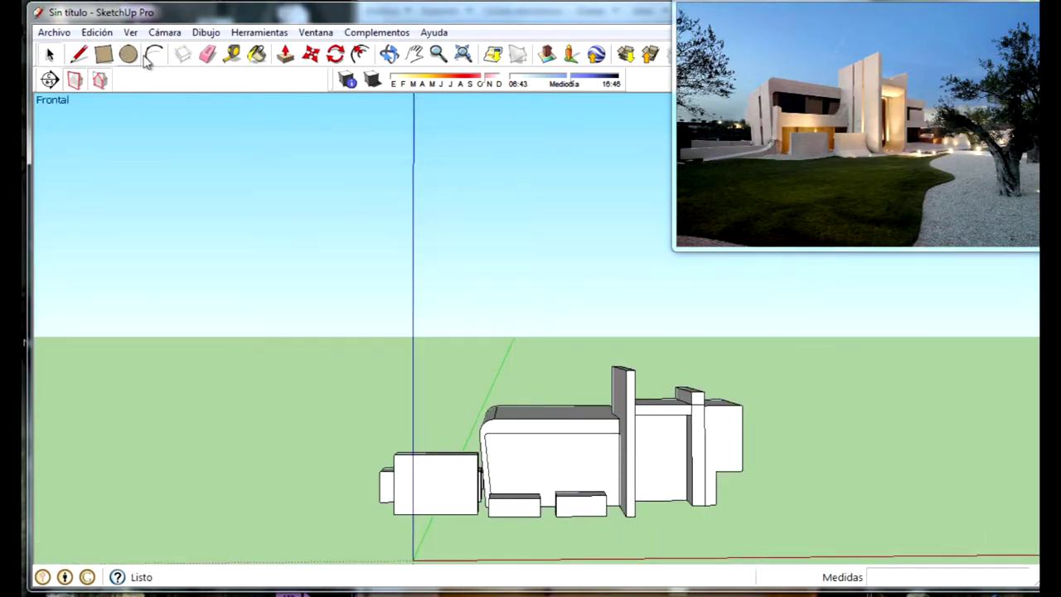
{"action": "scroll", "coordinate": [746, 245], "scroll_direction": "up", "scroll_amount": 2}
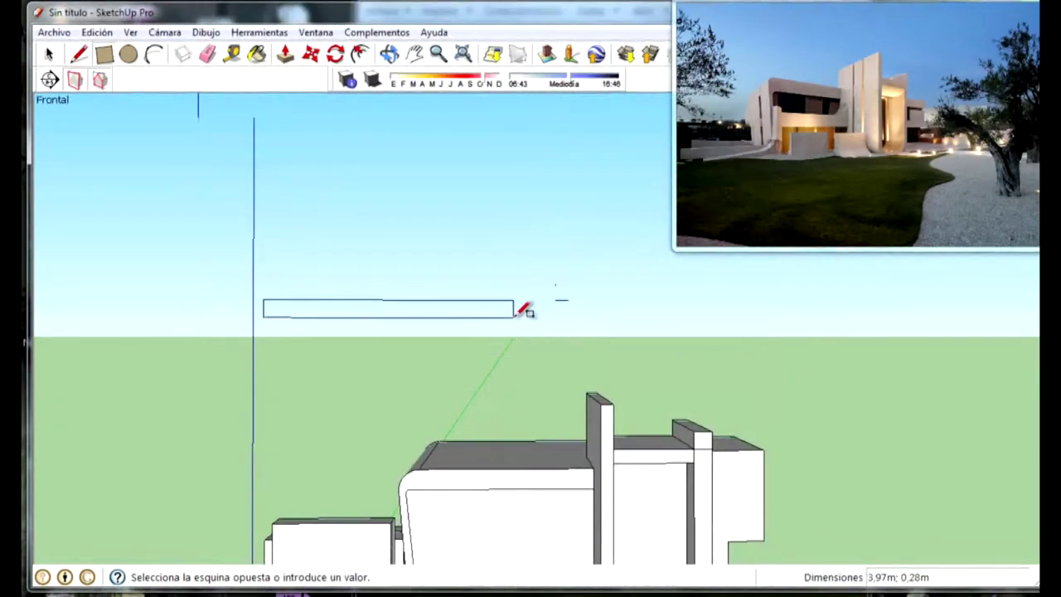
Push in one low wall's narrow face and thin the next low wall by 0.33 m
{"action": "middle_click_drag", "start_coordinate": [525, 304], "coordinate": [456, 294]}
{"action": "scroll", "coordinate": [456, 294], "scroll_direction": "down", "scroll_amount": 5}
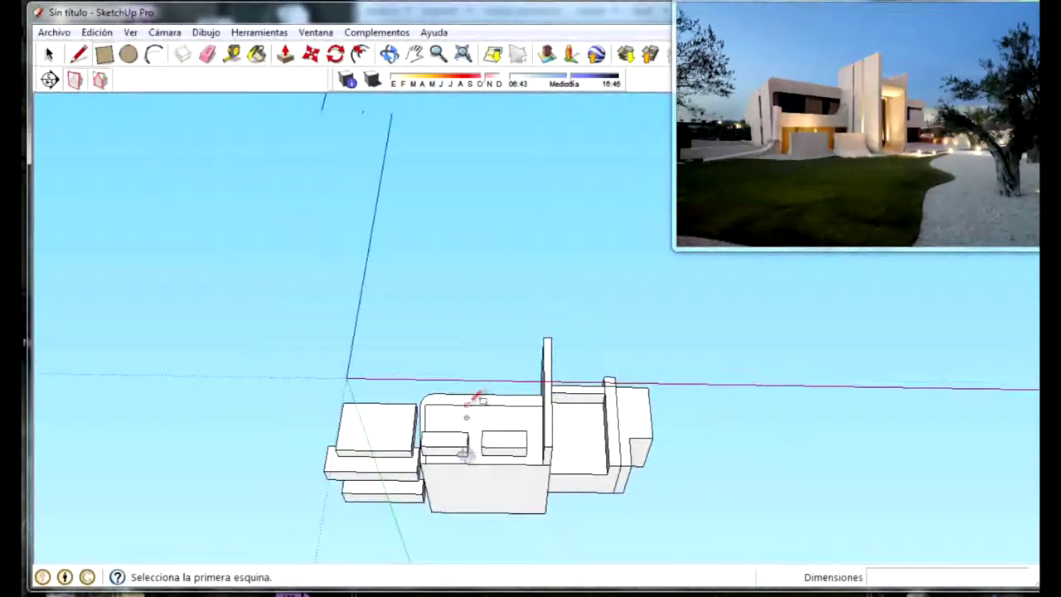
{"action": "middle_click_drag", "start_coordinate": [473, 398], "coordinate": [285, 372]}
{"action": "scroll", "coordinate": [635, 445], "scroll_direction": "up", "scroll_amount": 4}
{"action": "scroll", "coordinate": [427, 181], "scroll_direction": "up", "scroll_amount": 3}
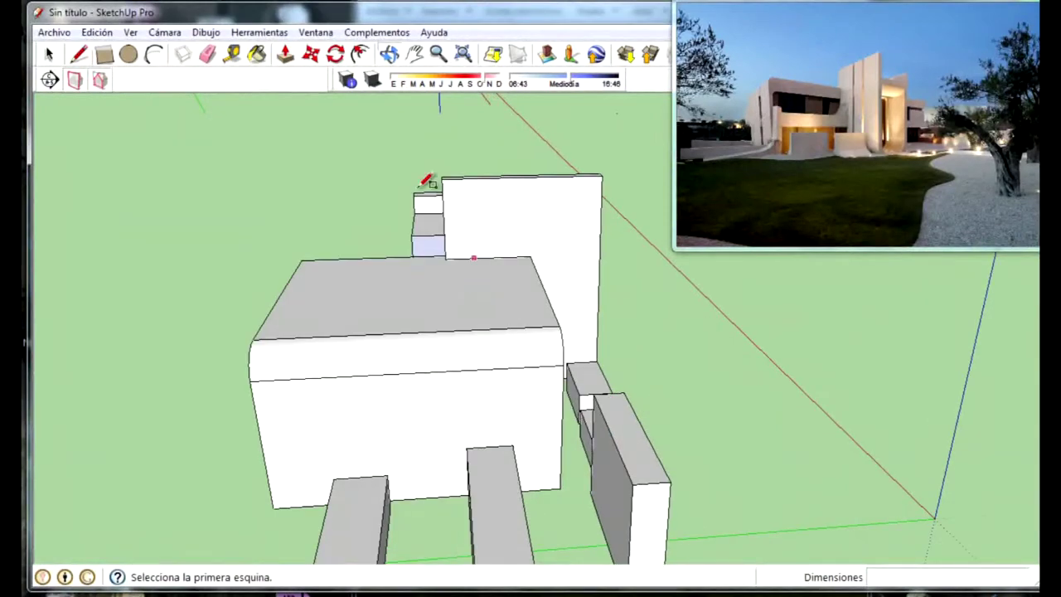
{"action": "left_click", "coordinate": [285, 54]}
{"action": "middle_click_drag", "start_coordinate": [670, 433], "coordinate": [606, 481]}
{"action": "left_click", "coordinate": [588, 497]}
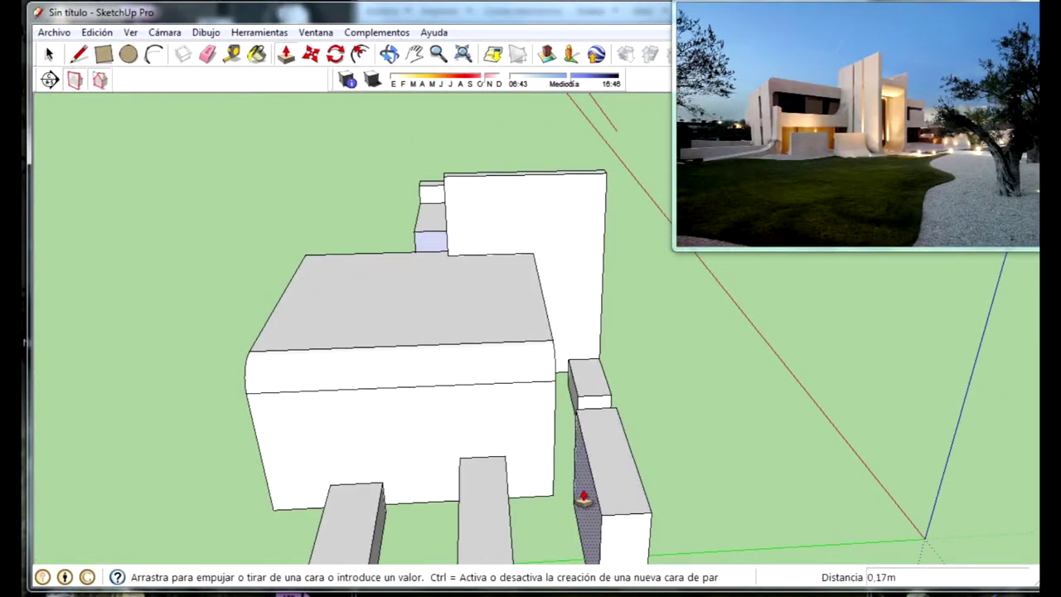
{"action": "left_click", "coordinate": [586, 505]}
{"action": "left_click", "coordinate": [710, 502]}
{"action": "middle_click_drag", "start_coordinate": [710, 502], "coordinate": [549, 502]}
{"action": "left_click", "coordinate": [479, 512]}
{"action": "left_click", "coordinate": [479, 512]}
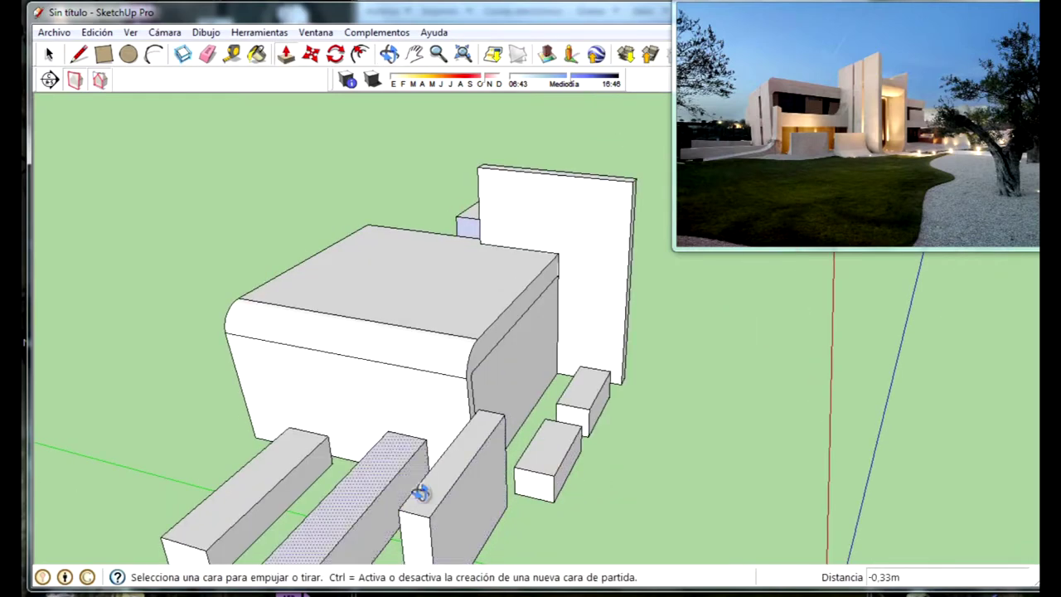
Push the wall's side face in about 0.22 m
{"action": "scroll", "coordinate": [834, 461], "scroll_direction": "up", "scroll_amount": 3}
{"action": "mouse_move", "coordinate": [834, 461]}
{"action": "middle_mouse_down"}
{"action": "mouse_move", "coordinate": [774, 426]}
{"action": "mouse_move", "coordinate": [562, 468]}
{"action": "mouse_move", "coordinate": [573, 440]}
{"action": "mouse_move", "coordinate": [530, 465]}
{"action": "mouse_move", "coordinate": [640, 444]}
{"action": "mouse_move", "coordinate": [616, 542]}
{"action": "mouse_move", "coordinate": [597, 498]}
{"action": "middle_mouse_up"}
{"action": "left_click", "coordinate": [527, 464]}
{"action": "left_click", "coordinate": [547, 494]}
{"action": "left_click", "coordinate": [537, 489]}
Pull the low wall's end face out 4.52 m into a long front wall
{"action": "mouse_move", "coordinate": [567, 409]}
{"action": "middle_mouse_down"}
{"action": "mouse_move", "coordinate": [597, 237]}
{"action": "mouse_move", "coordinate": [384, 379]}
{"action": "mouse_move", "coordinate": [412, 320]}
{"action": "middle_mouse_up"}
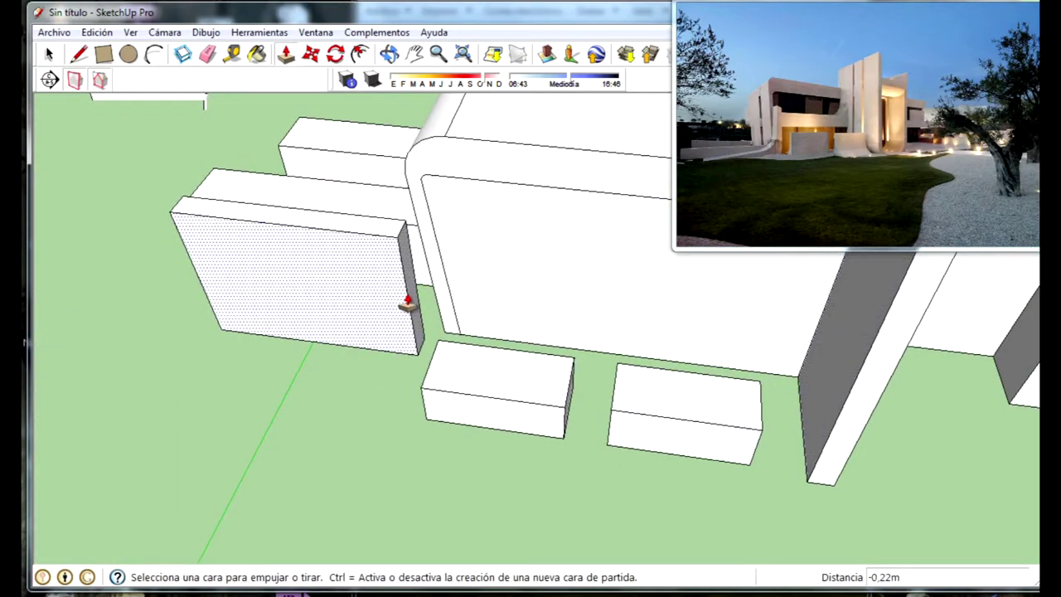
{"action": "left_click", "coordinate": [408, 313]}
{"action": "left_click", "coordinate": [811, 365]}
{"action": "mouse_move", "coordinate": [616, 308]}
{"action": "middle_mouse_down"}
{"action": "mouse_move", "coordinate": [635, 279]}
{"action": "mouse_move", "coordinate": [741, 284]}
{"action": "mouse_move", "coordinate": [798, 237]}
{"action": "mouse_move", "coordinate": [815, 168]}
{"action": "middle_mouse_up"}
{"action": "key", "text": "r"}
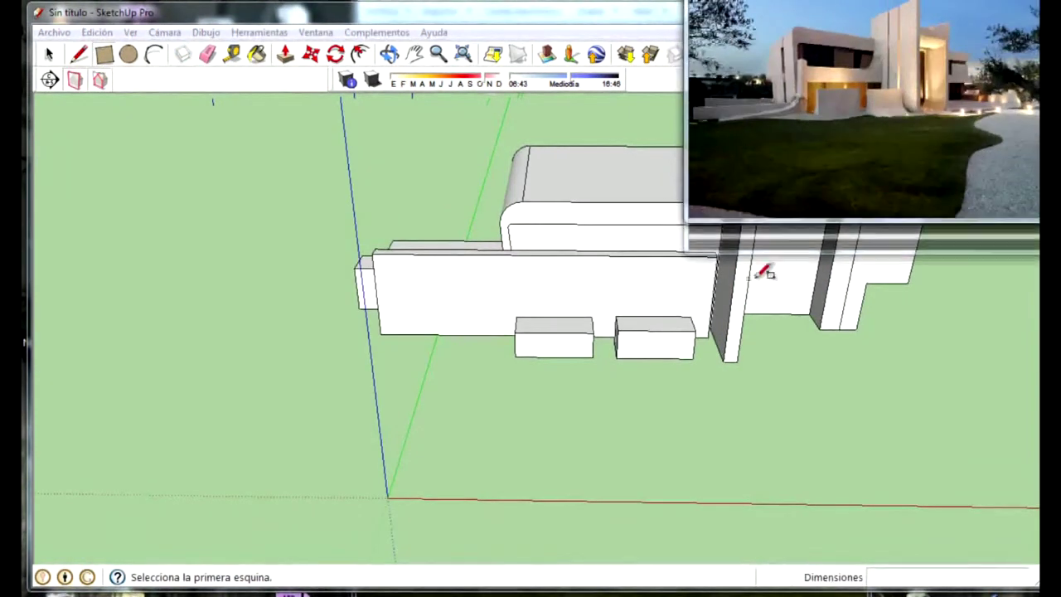
Orbit and zoom around the building to a frontal view of the long front wall
{"action": "mouse_move", "coordinate": [770, 313]}
{"action": "middle_mouse_down"}
{"action": "mouse_move", "coordinate": [742, 440]}
{"action": "mouse_move", "coordinate": [700, 263]}
{"action": "middle_mouse_up"}
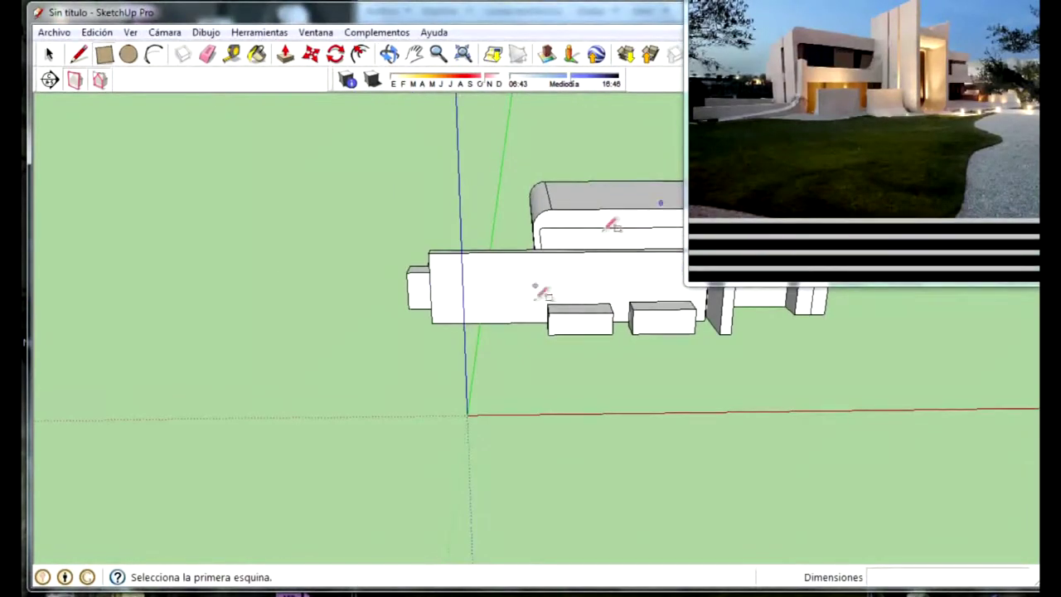
{"action": "mouse_move", "coordinate": [500, 187]}
{"action": "middle_mouse_down"}
{"action": "mouse_move", "coordinate": [472, 301]}
{"action": "mouse_move", "coordinate": [600, 206]}
{"action": "mouse_move", "coordinate": [329, 448]}
{"action": "mouse_move", "coordinate": [403, 434]}
{"action": "middle_mouse_up"}
{"action": "scroll", "coordinate": [329, 447], "scroll_direction": "up", "scroll_amount": 3}
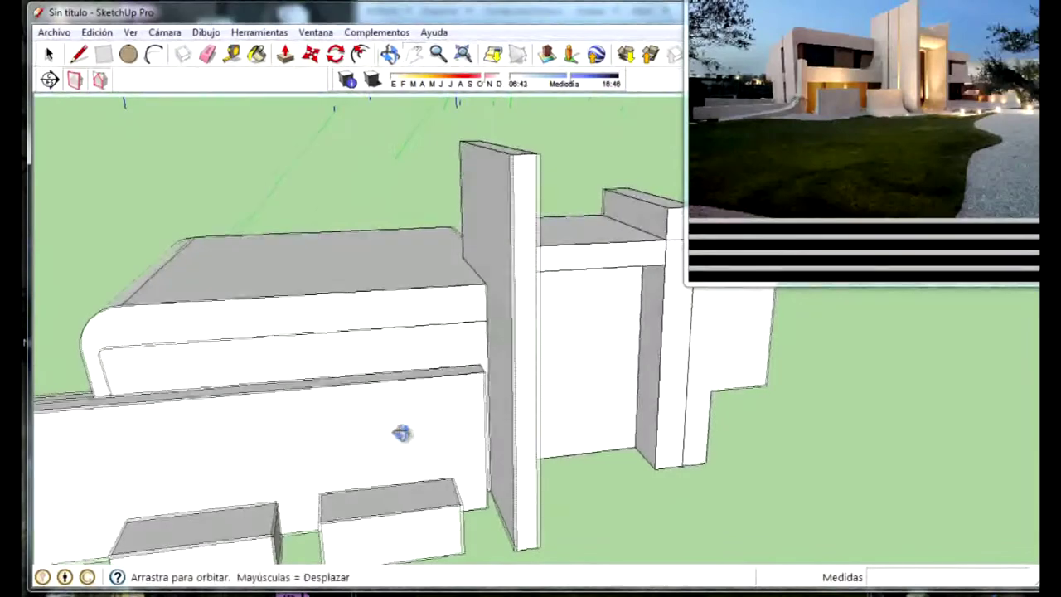
{"action": "scroll", "coordinate": [420, 247], "scroll_direction": "up", "scroll_amount": 3}
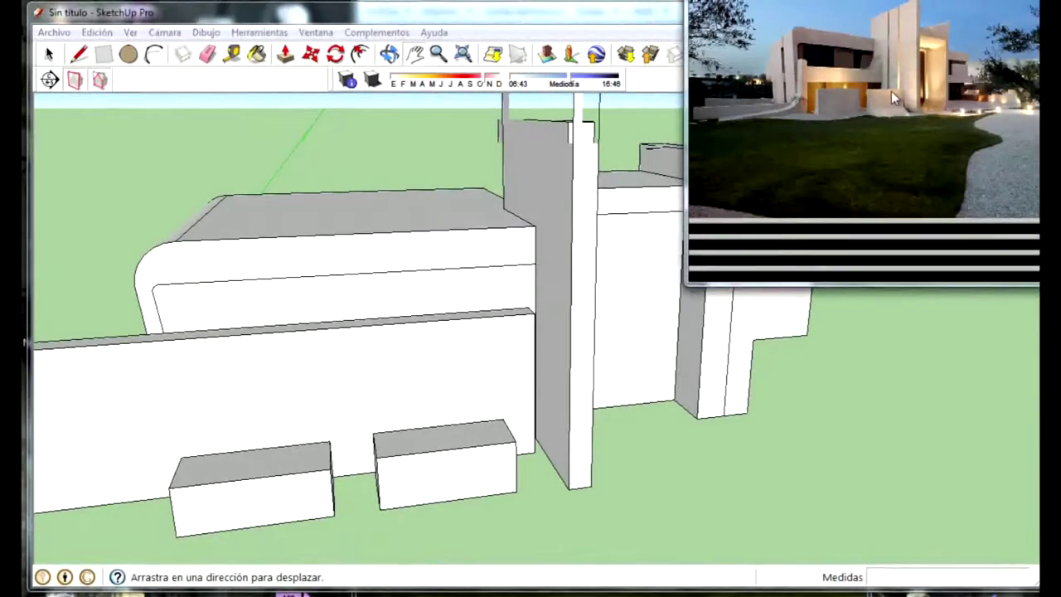
{"action": "mouse_move", "coordinate": [487, 442]}
{"action": "middle_mouse_down"}
{"action": "mouse_move", "coordinate": [555, 412]}
{"action": "mouse_move", "coordinate": [589, 367]}
{"action": "middle_mouse_up"}
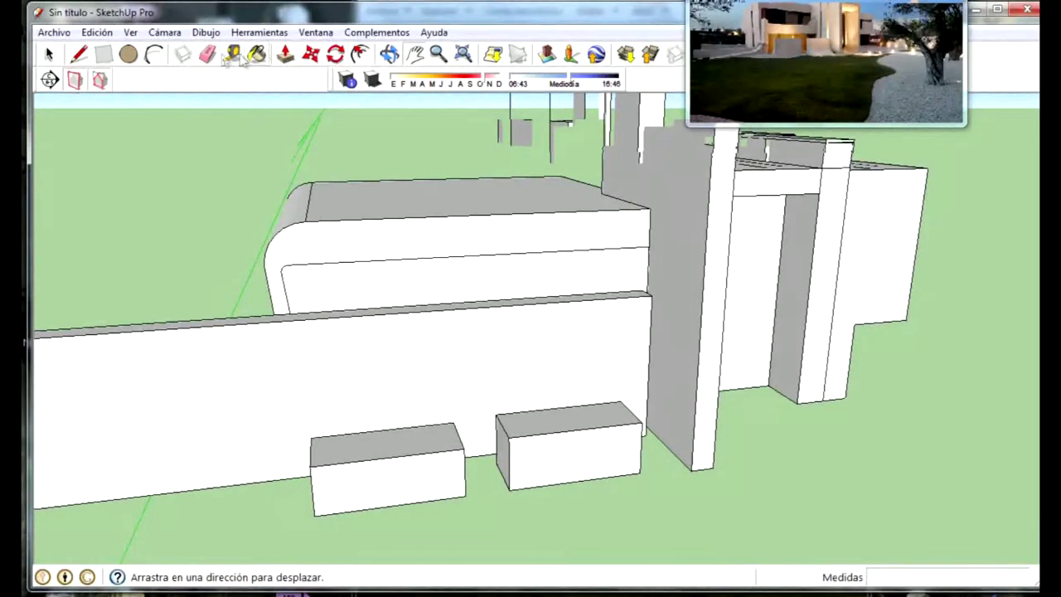
{"action": "left_click", "coordinate": [103, 54]}
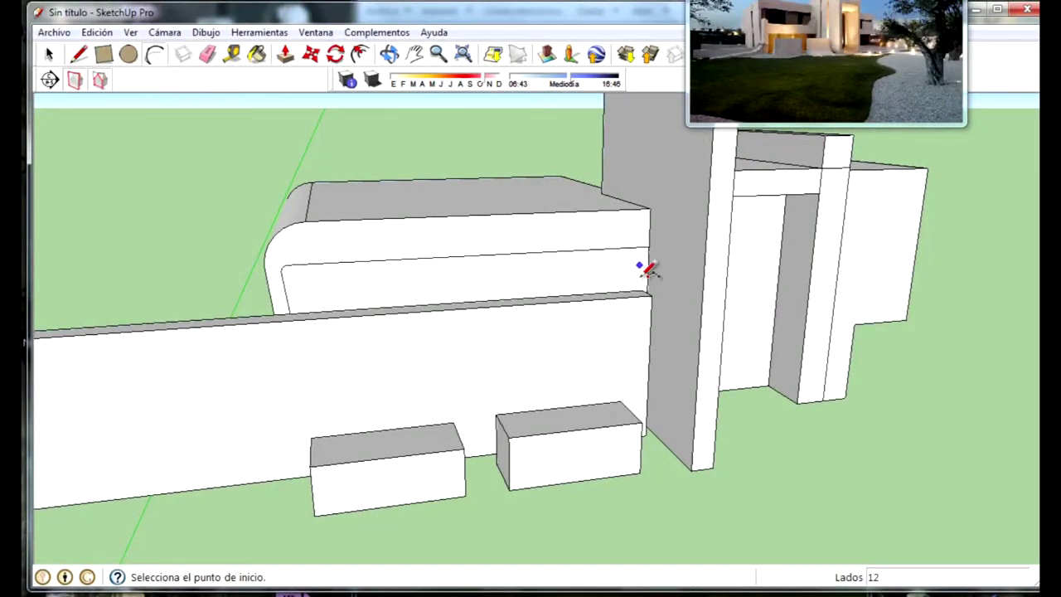
{"action": "scroll", "coordinate": [655, 332], "scroll_direction": "up", "scroll_amount": 3}
{"action": "middle_click_drag", "start_coordinate": [628, 323], "coordinate": [595, 263]}
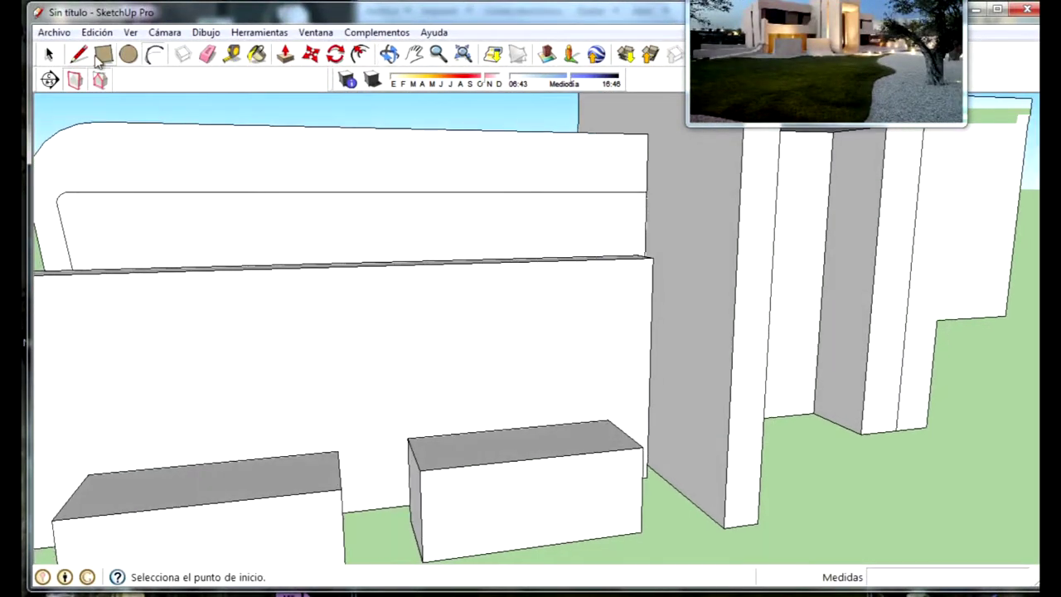
{"action": "middle_click_drag", "start_coordinate": [657, 309], "coordinate": [490, 345]}
{"action": "scroll", "coordinate": [461, 326], "scroll_direction": "down", "scroll_amount": 5}
{"action": "scroll", "coordinate": [373, 332], "scroll_direction": "down", "scroll_amount": 2}
{"action": "mouse_move", "coordinate": [290, 356]}
{"action": "middle_mouse_down"}
{"action": "mouse_move", "coordinate": [154, 371]}
{"action": "mouse_move", "coordinate": [261, 336]}
{"action": "middle_mouse_up"}
{"action": "scroll", "coordinate": [327, 334], "scroll_direction": "up", "scroll_amount": 2}
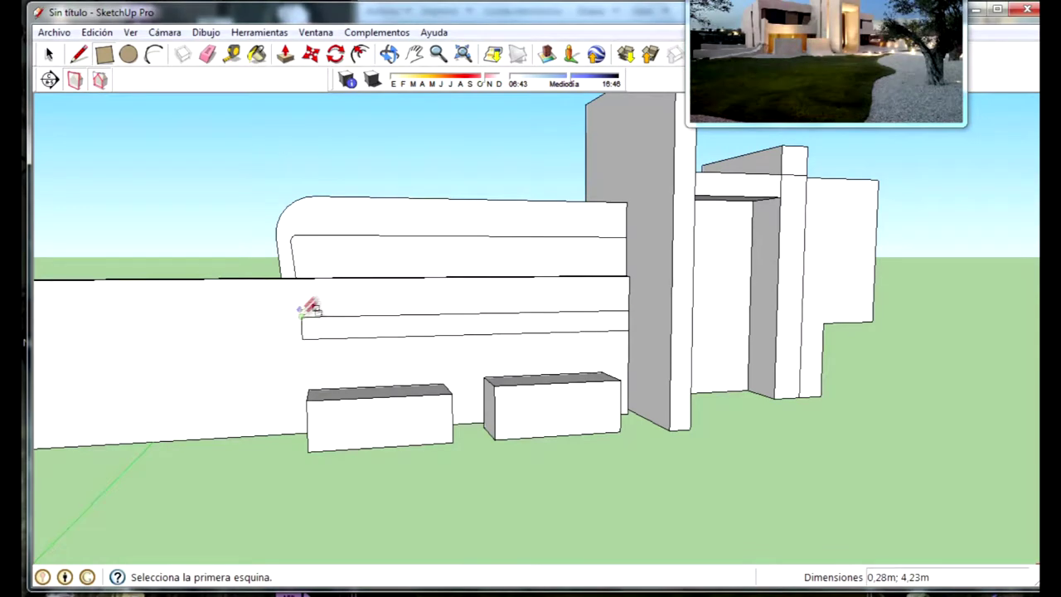
Outline the horizontal band and a 1.73 m × 0.28 m vertical strip on the front wall
{"action": "left_click", "coordinate": [301, 316]}
{"action": "key", "text": "Escape"}
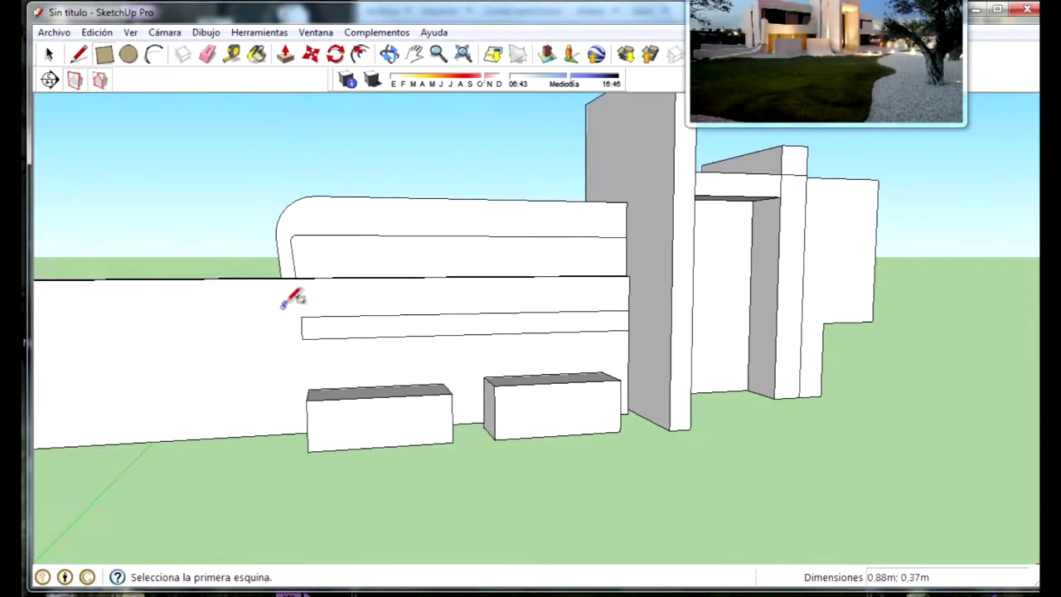
{"action": "left_click", "coordinate": [292, 292]}
{"action": "key", "text": "Escape"}
{"action": "left_click", "coordinate": [273, 291]}
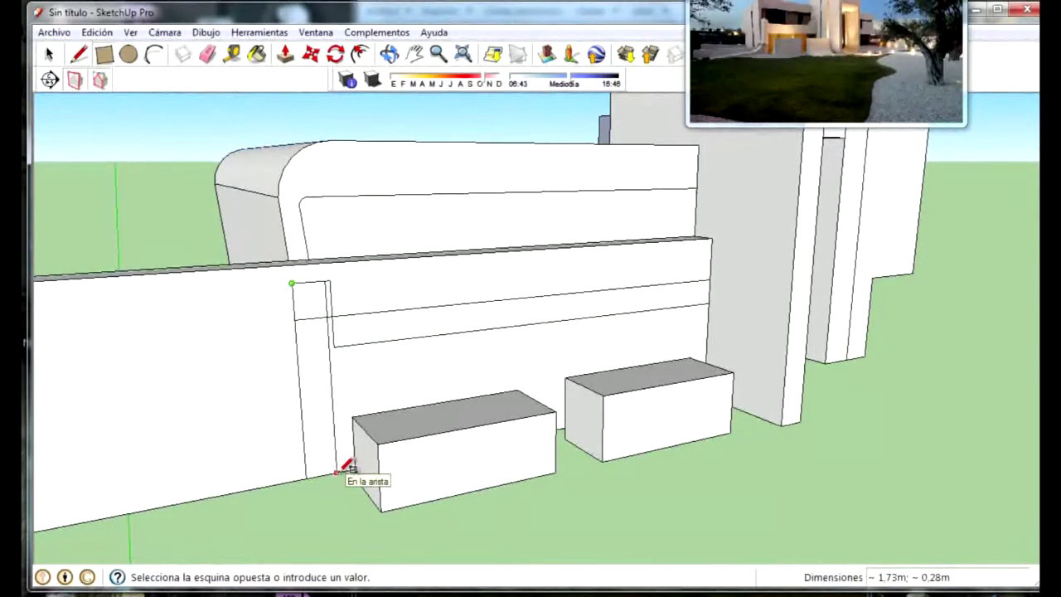
{"action": "left_click", "coordinate": [349, 469]}
{"action": "middle_click_drag", "start_coordinate": [268, 477], "coordinate": [190, 331]}
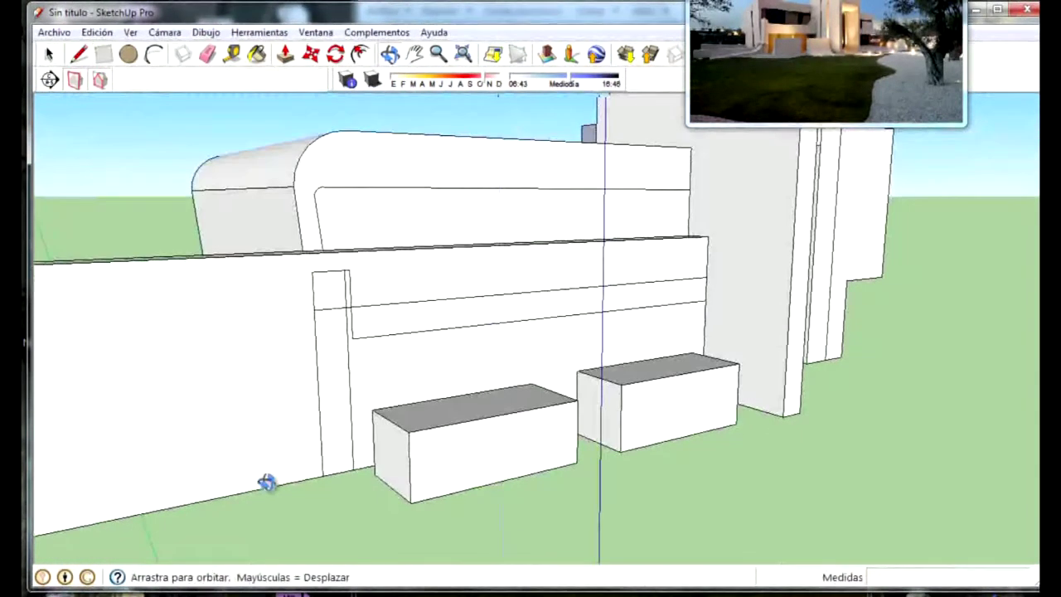
{"action": "left_click", "coordinate": [153, 55]}
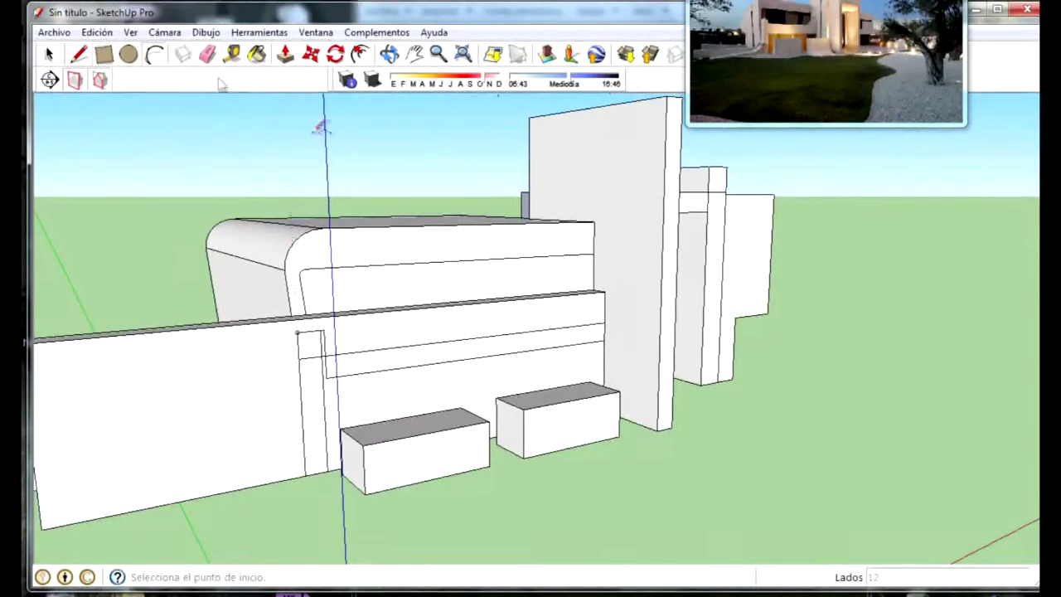
Draw a tall rectangle on the front wall reaching down to the ground
{"action": "left_click", "coordinate": [305, 438]}
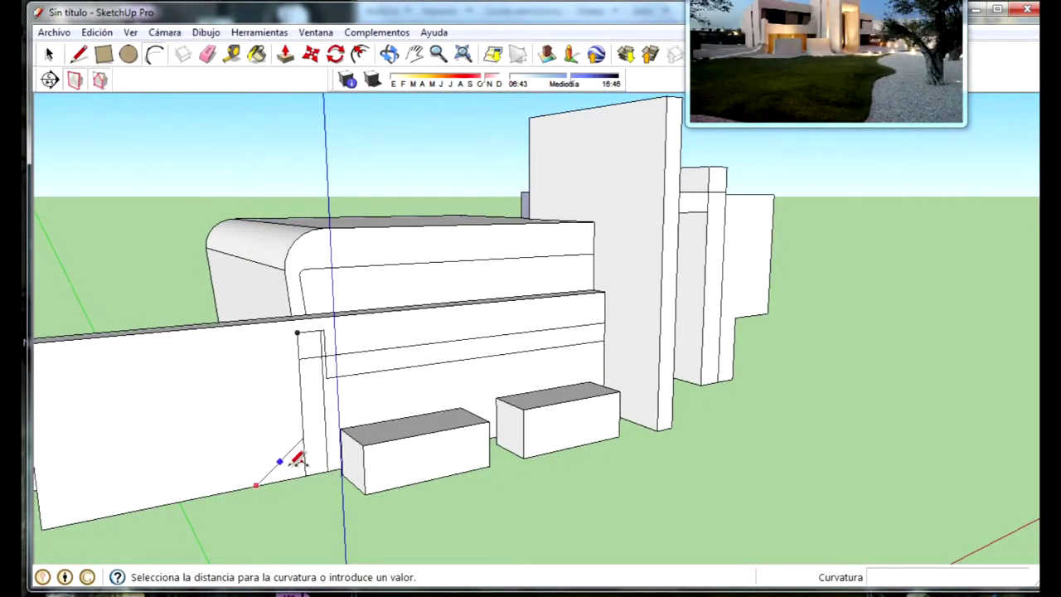
{"action": "scroll", "coordinate": [298, 461], "scroll_direction": "up", "scroll_amount": 3}
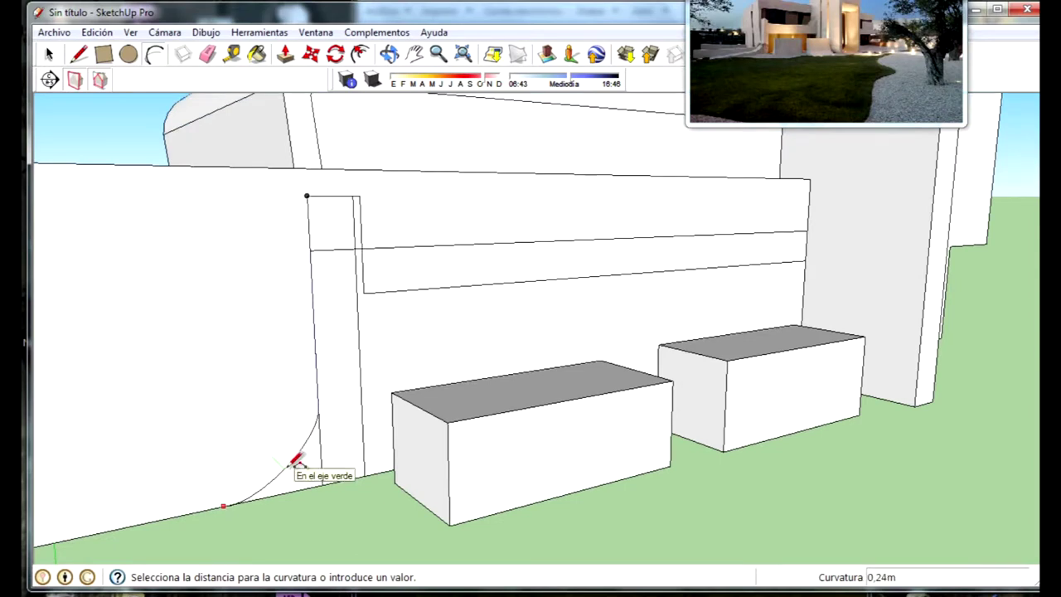
{"action": "key", "text": "Escape"}
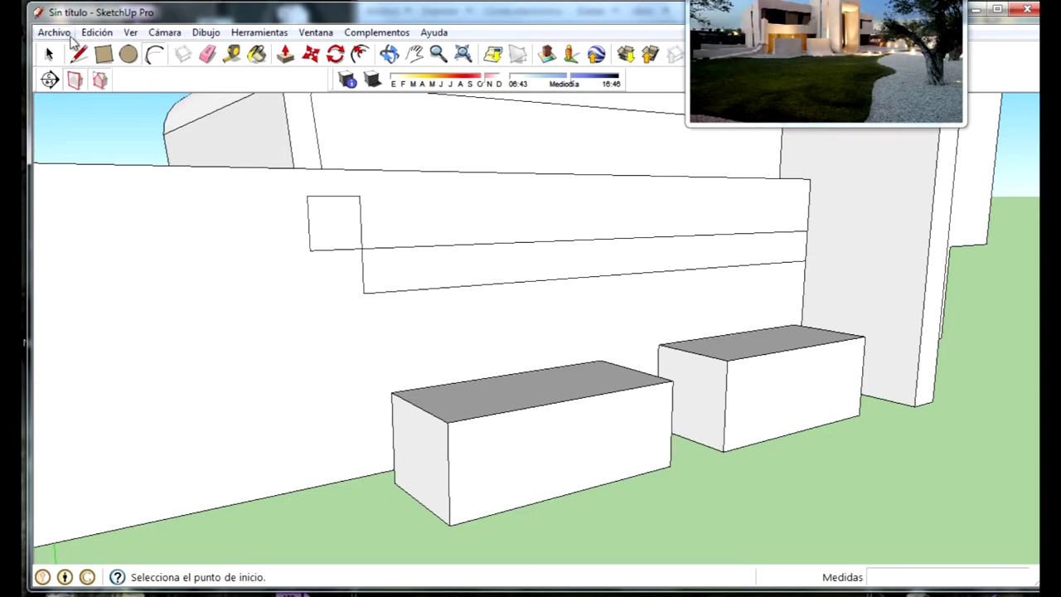
{"action": "left_click", "coordinate": [106, 57]}
{"action": "left_click", "coordinate": [365, 477]}
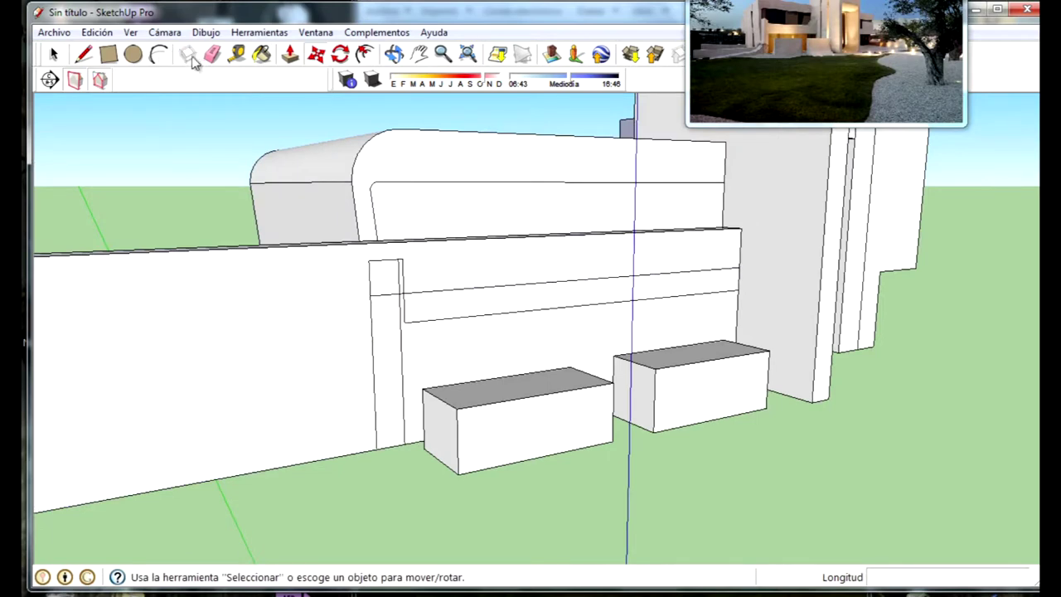
Draw an arc sweeping from the ground line up the pillar edge at the wall base
{"action": "left_click", "coordinate": [164, 66]}
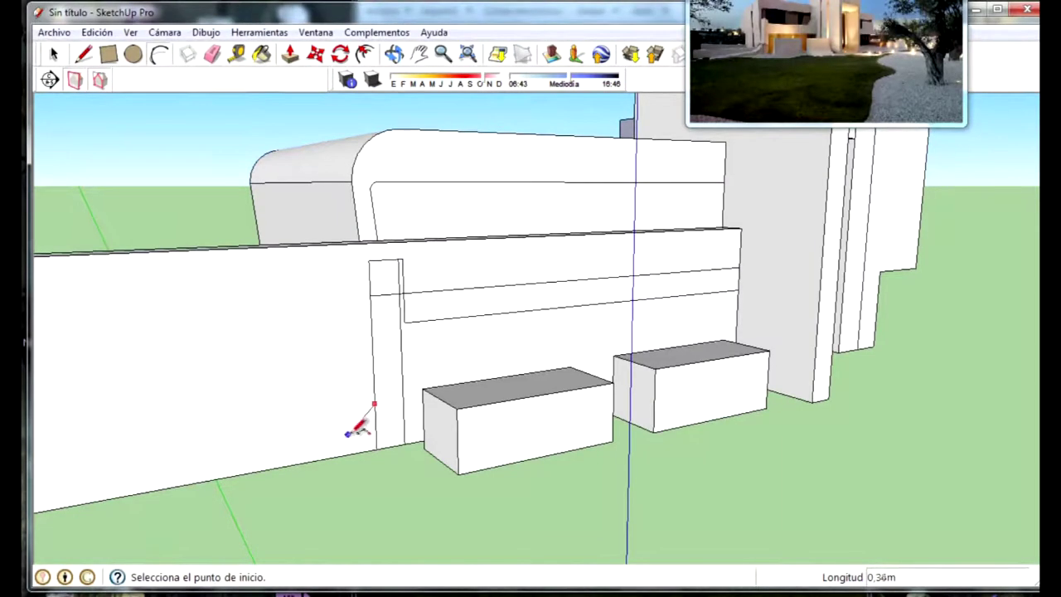
{"action": "left_click", "coordinate": [313, 449]}
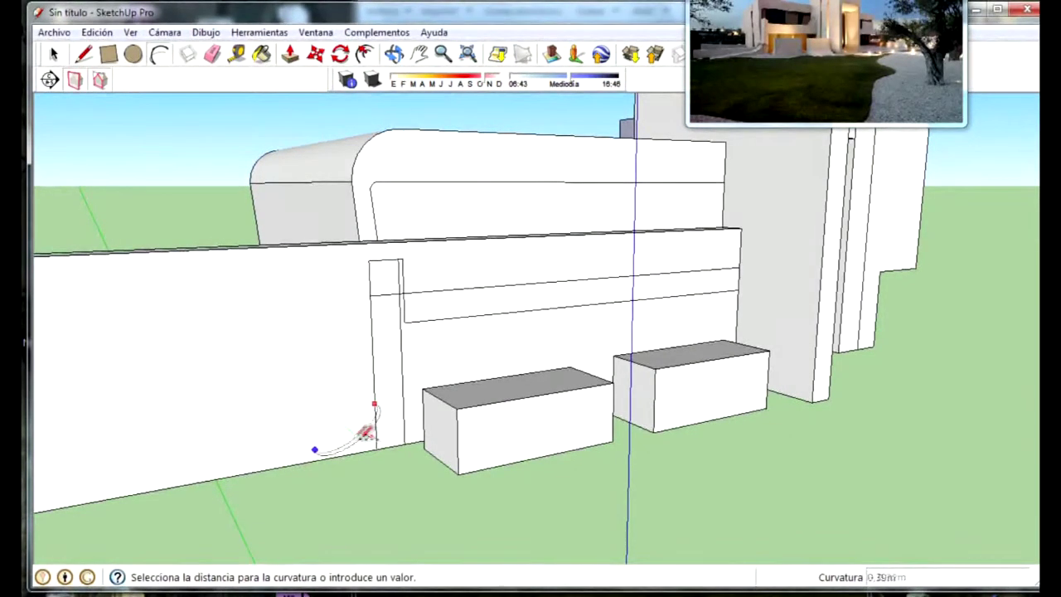
{"action": "scroll", "coordinate": [361, 427], "scroll_direction": "up", "scroll_amount": 3}
{"action": "mouse_move", "coordinate": [363, 425]}
{"action": "middle_mouse_down"}
{"action": "mouse_move", "coordinate": [362, 445]}
{"action": "mouse_move", "coordinate": [370, 431]}
{"action": "middle_mouse_up"}
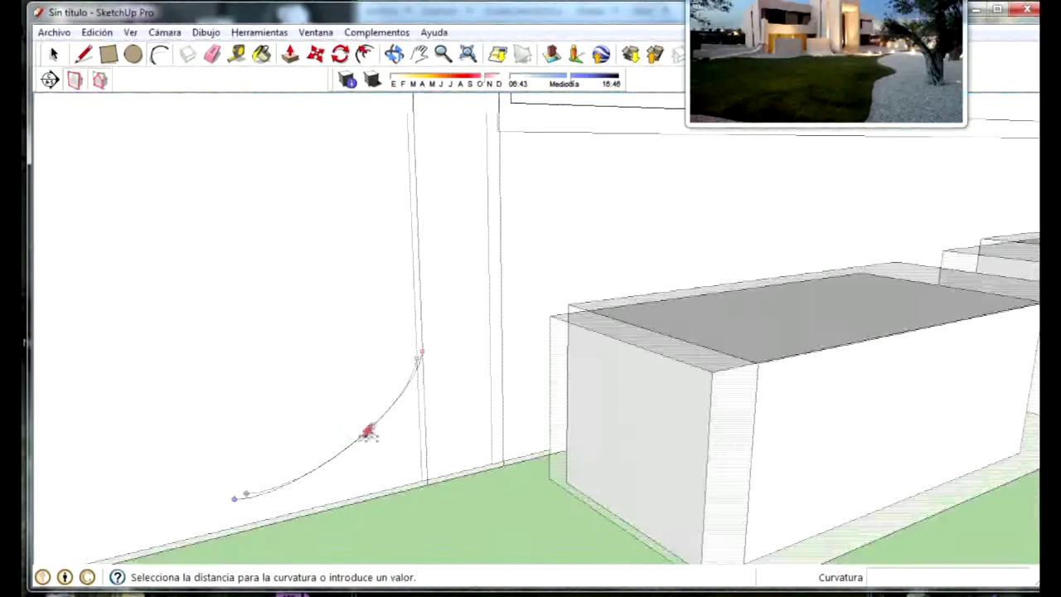
{"action": "scroll", "coordinate": [369, 431], "scroll_direction": "up", "scroll_amount": 1}
{"action": "key", "text": "Escape"}
{"action": "left_click", "coordinate": [415, 345]}
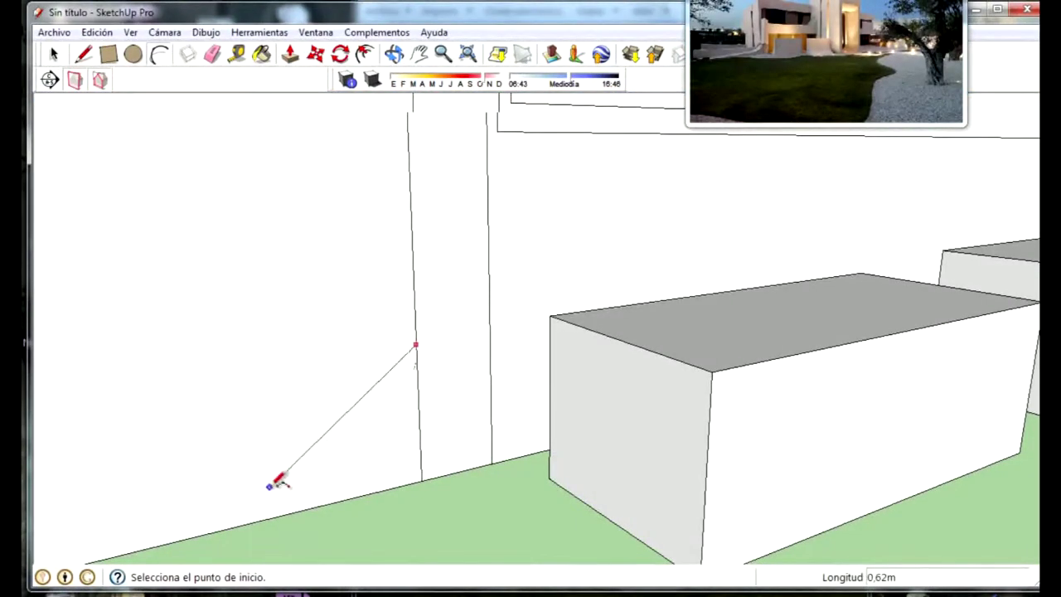
{"action": "left_click", "coordinate": [269, 485]}
{"action": "left_click", "coordinate": [366, 460]}
Draw a line from the arc's end along the wall base
{"action": "mouse_move", "coordinate": [315, 456]}
{"action": "middle_mouse_down"}
{"action": "mouse_move", "coordinate": [232, 450]}
{"action": "mouse_move", "coordinate": [208, 469]}
{"action": "mouse_move", "coordinate": [310, 438]}
{"action": "mouse_move", "coordinate": [340, 452]}
{"action": "middle_mouse_up"}
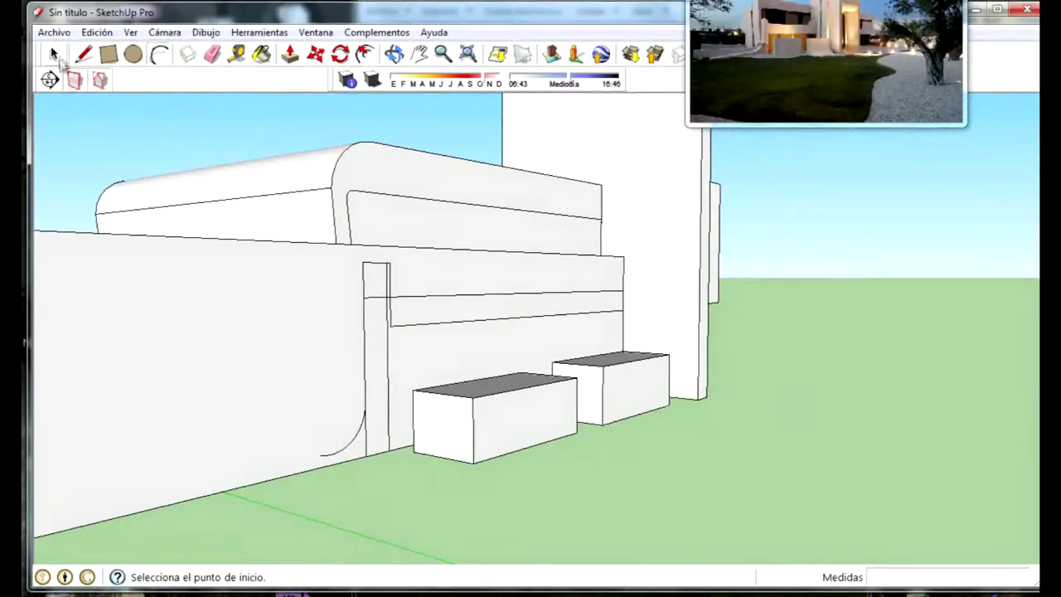
{"action": "left_click", "coordinate": [335, 452]}
{"action": "mouse_move", "coordinate": [106, 485]}
{"action": "middle_mouse_down"}
{"action": "mouse_move", "coordinate": [221, 431]}
{"action": "mouse_move", "coordinate": [356, 407]}
{"action": "middle_mouse_up"}
{"action": "left_click", "coordinate": [164, 443]}
{"action": "scroll", "coordinate": [232, 443], "scroll_direction": "up", "scroll_amount": 3}
{"action": "scroll", "coordinate": [282, 449], "scroll_direction": "up", "scroll_amount": 2}
{"action": "scroll", "coordinate": [282, 452], "scroll_direction": "up", "scroll_amount": 3}
{"action": "scroll", "coordinate": [279, 418], "scroll_direction": "up", "scroll_amount": 1}
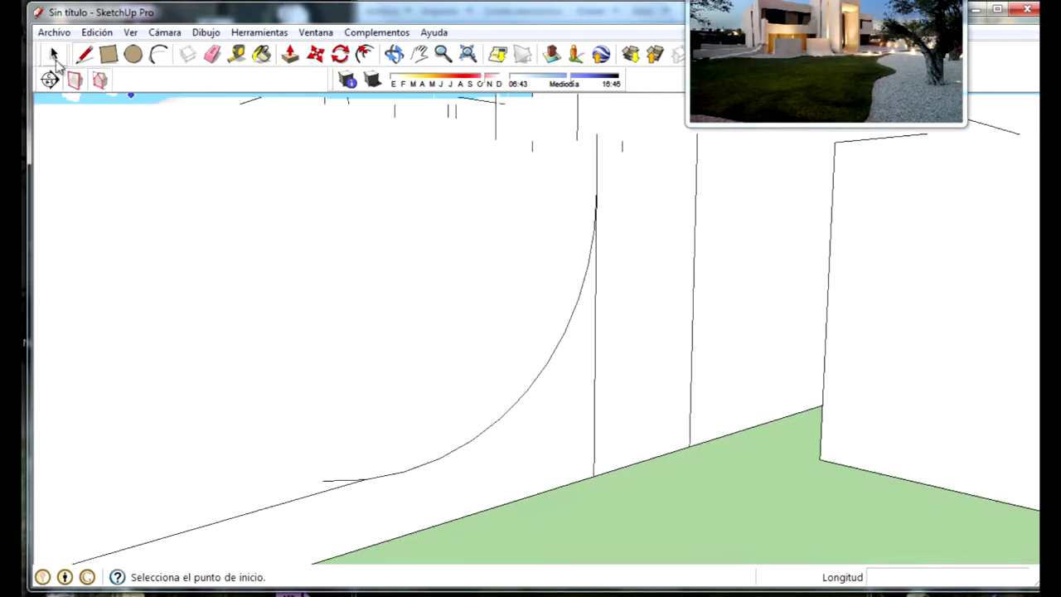
Select the short stray edges left beside the curve at the wall base
{"action": "key", "text": "space"}
{"action": "double_click", "coordinate": [349, 481]}
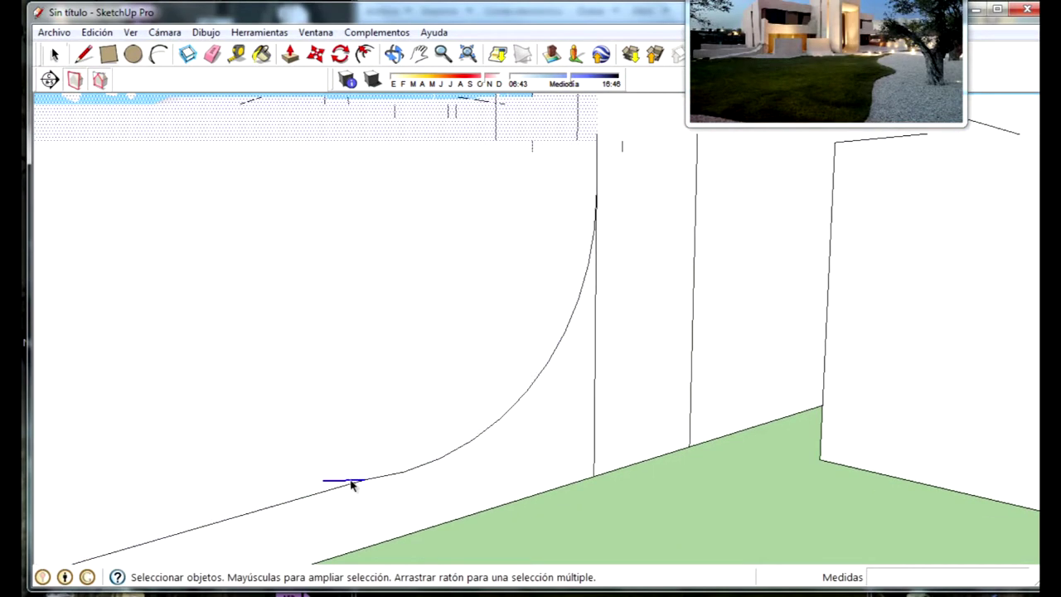
{"action": "scroll", "coordinate": [431, 448], "scroll_direction": "down", "scroll_amount": 2}
{"action": "scroll", "coordinate": [397, 479], "scroll_direction": "down", "scroll_amount": 2}
{"action": "scroll", "coordinate": [439, 487], "scroll_direction": "up", "scroll_amount": 3}
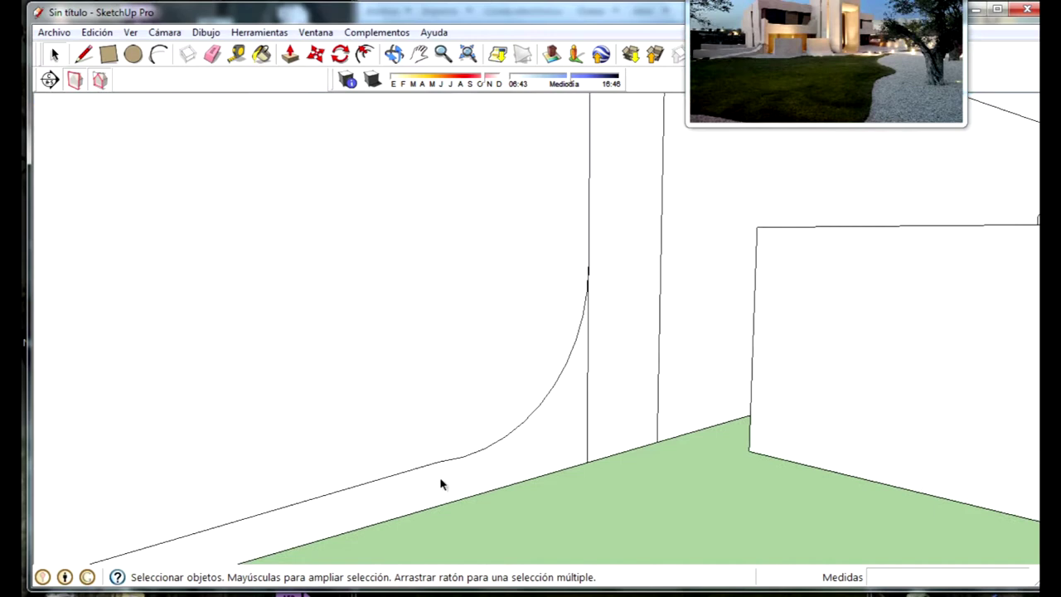
{"action": "scroll", "coordinate": [439, 464], "scroll_direction": "up", "scroll_amount": 1}
{"action": "scroll", "coordinate": [439, 462], "scroll_direction": "up", "scroll_amount": 1}
{"action": "left_click", "coordinate": [91, 58]}
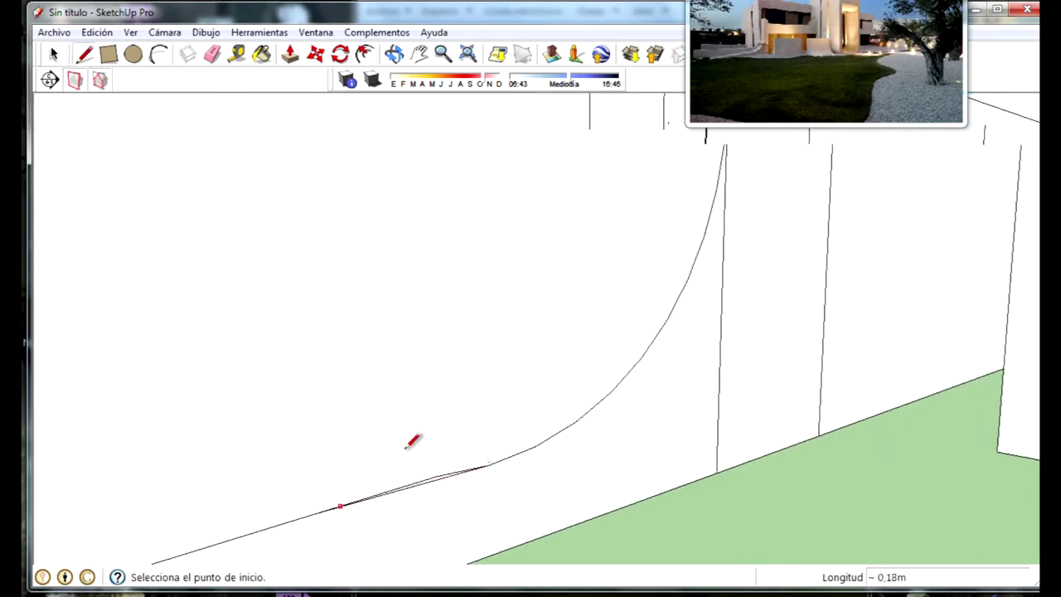
{"action": "left_click", "coordinate": [56, 54]}
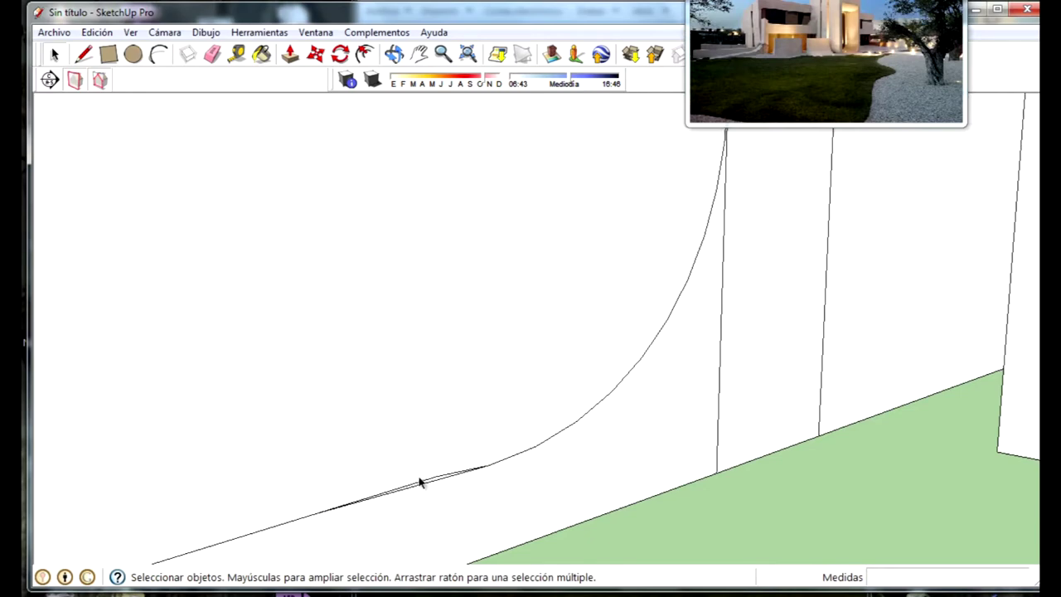
{"action": "left_click", "coordinate": [423, 483]}
{"action": "scroll", "coordinate": [493, 379], "scroll_direction": "down", "scroll_amount": 2}
{"action": "scroll", "coordinate": [492, 395], "scroll_direction": "down", "scroll_amount": 3}
{"action": "scroll", "coordinate": [492, 395], "scroll_direction": "down", "scroll_amount": 3}
{"action": "scroll", "coordinate": [437, 388], "scroll_direction": "down", "scroll_amount": 2}
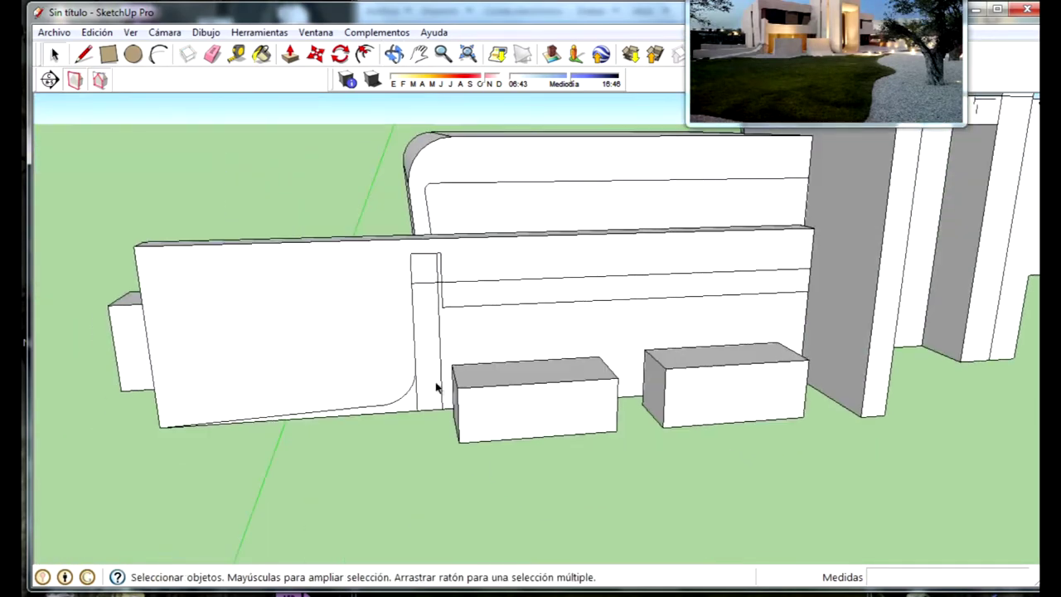
{"action": "scroll", "coordinate": [437, 387], "scroll_direction": "up", "scroll_amount": 3}
Round the wall's far corner with an arc running up the wall edge
{"action": "key", "text": "a"}
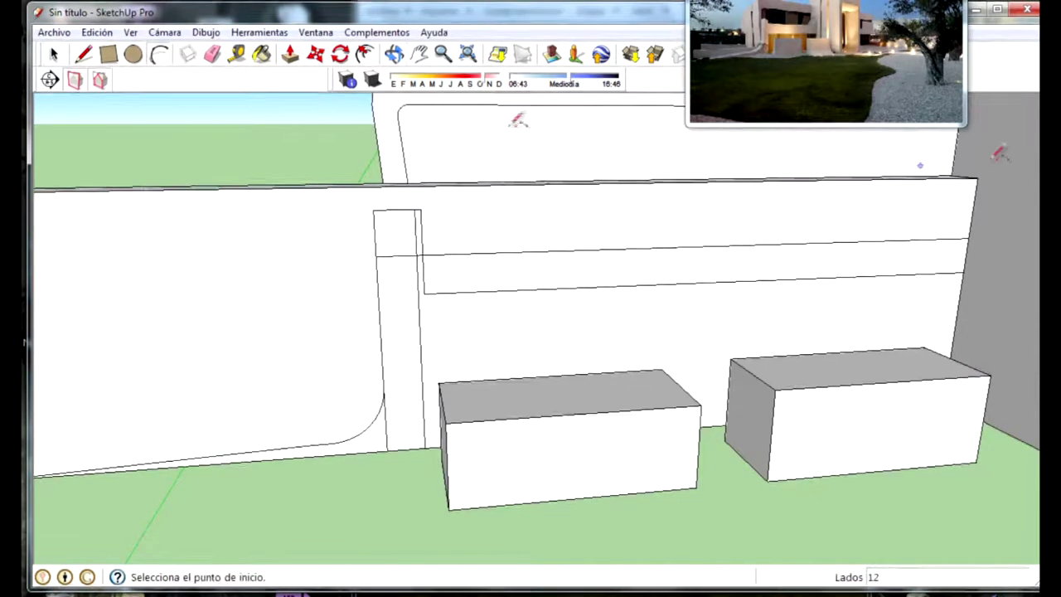
{"action": "scroll", "coordinate": [986, 174], "scroll_direction": "up", "scroll_amount": 3}
{"action": "scroll", "coordinate": [961, 208], "scroll_direction": "up", "scroll_amount": 2}
{"action": "scroll", "coordinate": [912, 282], "scroll_direction": "up", "scroll_amount": 1}
{"action": "left_click", "coordinate": [866, 374]}
{"action": "left_click", "coordinate": [959, 268]}
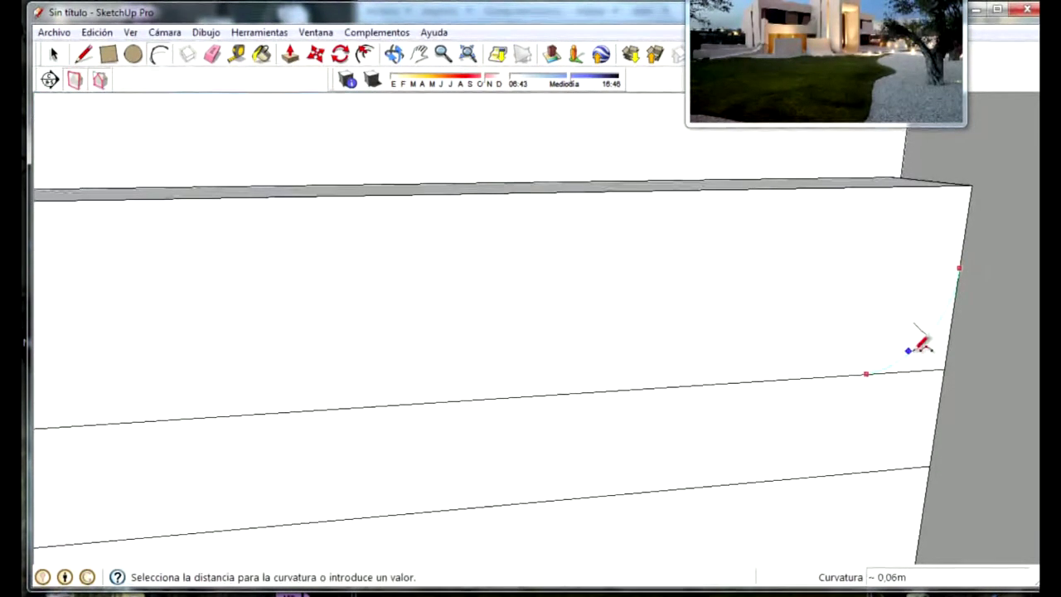
{"action": "left_click", "coordinate": [928, 348]}
{"action": "mouse_move", "coordinate": [978, 315]}
{"action": "middle_mouse_down"}
{"action": "mouse_move", "coordinate": [847, 247]}
{"action": "mouse_move", "coordinate": [801, 237]}
{"action": "middle_mouse_up"}
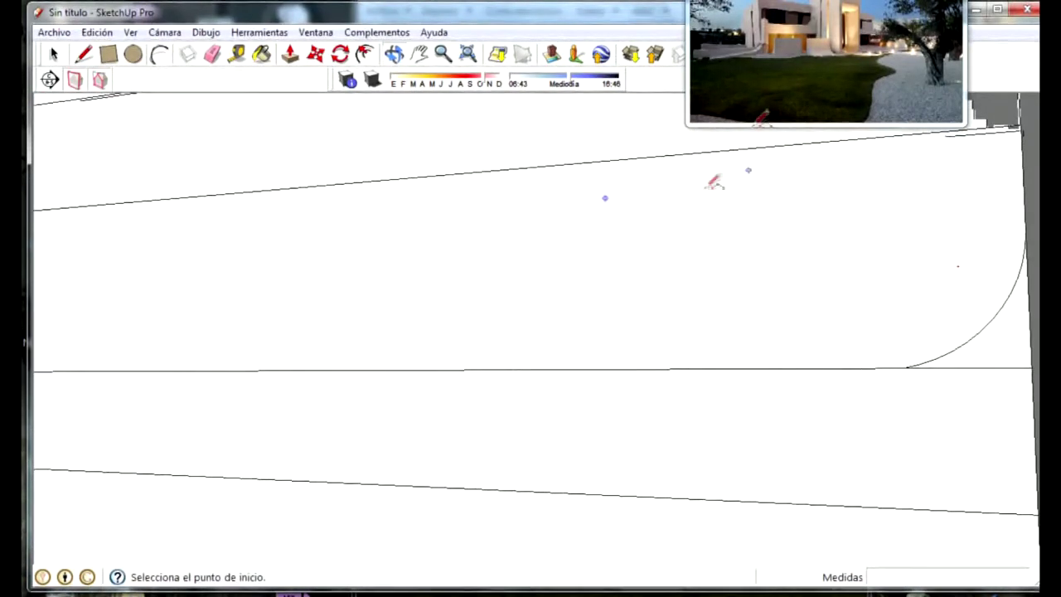
{"action": "scroll", "coordinate": [583, 392], "scroll_direction": "up", "scroll_amount": 3}
{"action": "scroll", "coordinate": [583, 392], "scroll_direction": "down", "scroll_amount": 2}
{"action": "scroll", "coordinate": [572, 393], "scroll_direction": "down", "scroll_amount": 2}
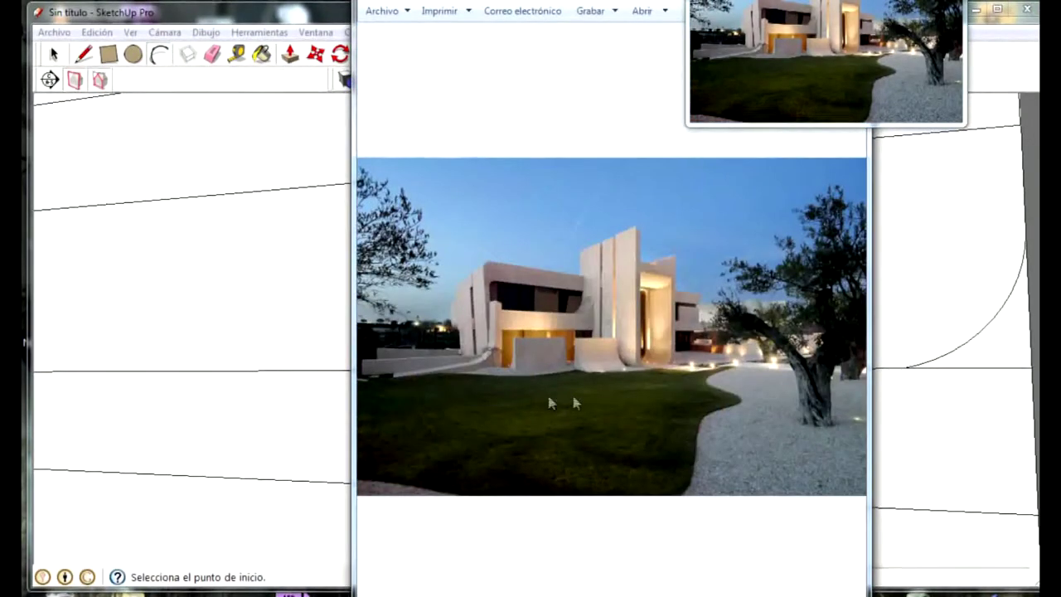
{"action": "left_click", "coordinate": [303, 344]}
{"action": "mouse_move", "coordinate": [302, 344]}
{"action": "middle_mouse_down"}
{"action": "mouse_move", "coordinate": [473, 353]}
{"action": "mouse_move", "coordinate": [460, 387]}
{"action": "mouse_move", "coordinate": [533, 320]}
{"action": "mouse_move", "coordinate": [473, 390]}
{"action": "mouse_move", "coordinate": [368, 428]}
{"action": "mouse_move", "coordinate": [328, 423]}
{"action": "middle_mouse_up"}
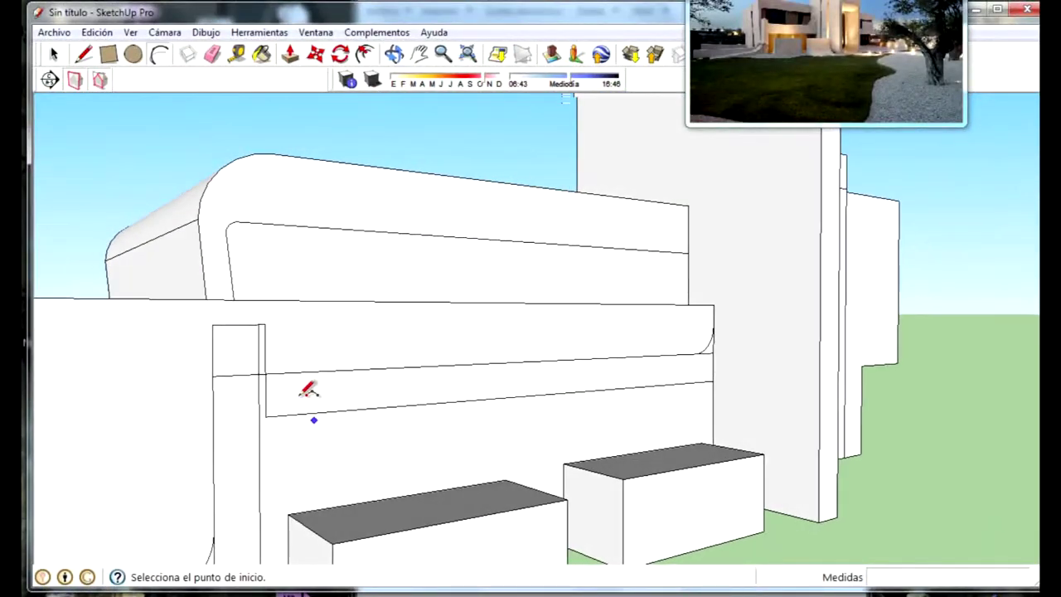
Extend the sloped edge with a line to meet the vertical edge
{"action": "scroll", "coordinate": [246, 328], "scroll_direction": "up", "scroll_amount": 2}
{"action": "scroll", "coordinate": [214, 312], "scroll_direction": "up", "scroll_amount": 1}
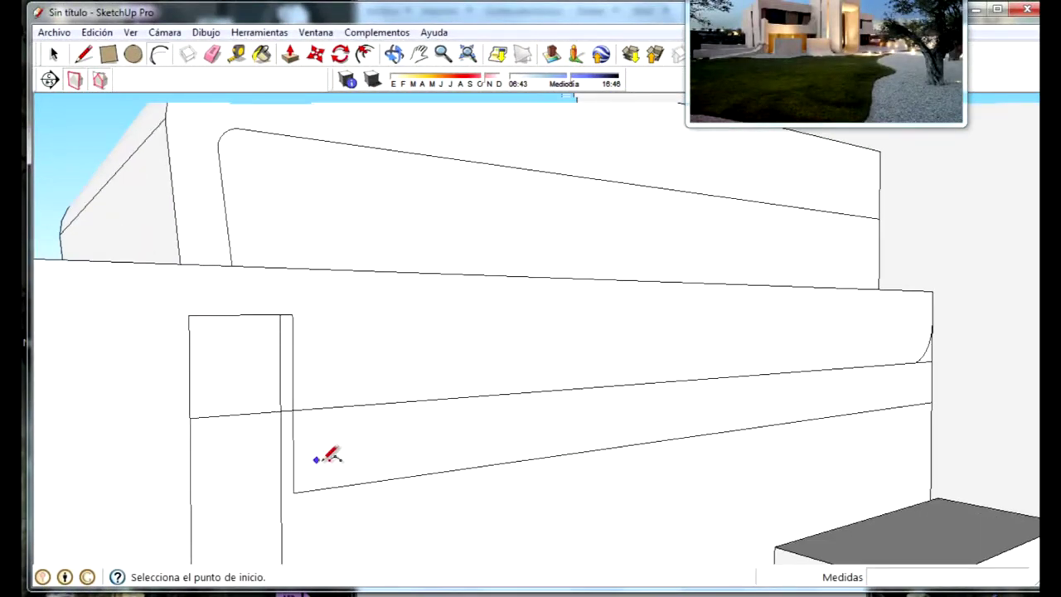
{"action": "scroll", "coordinate": [317, 449], "scroll_direction": "down", "scroll_amount": 1}
{"action": "scroll", "coordinate": [348, 470], "scroll_direction": "down", "scroll_amount": 2}
{"action": "scroll", "coordinate": [334, 466], "scroll_direction": "up", "scroll_amount": 2}
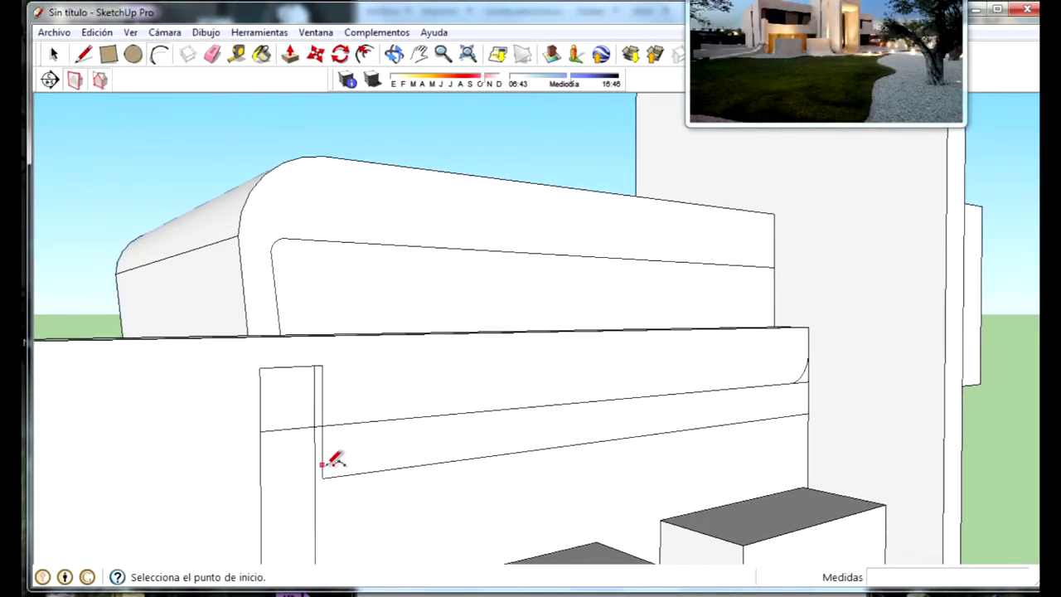
{"action": "key", "text": "Escape"}
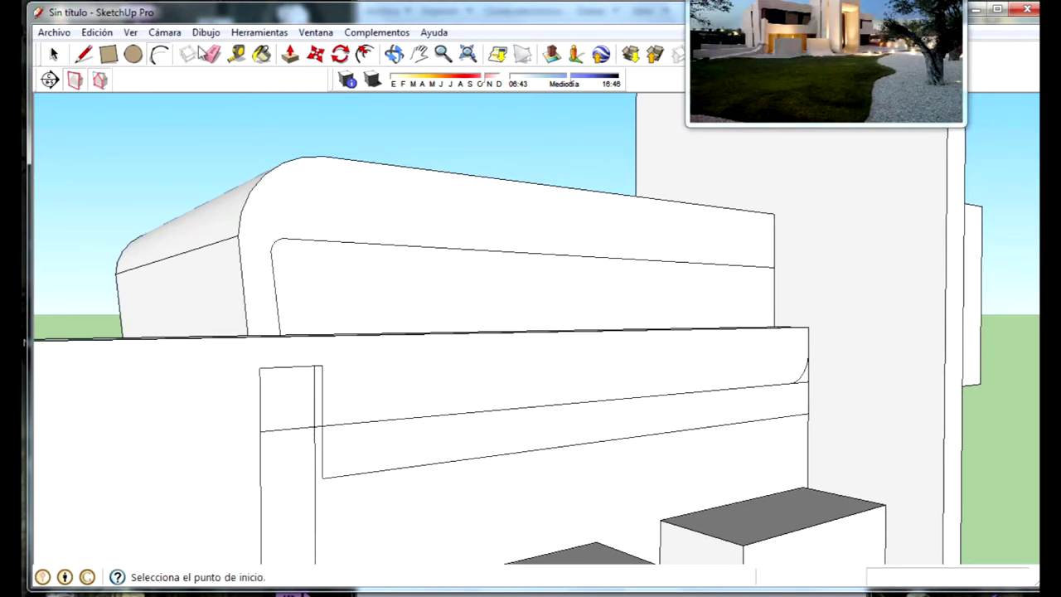
{"action": "left_click", "coordinate": [83, 54]}
{"action": "scroll", "coordinate": [202, 426], "scroll_direction": "up", "scroll_amount": 2}
{"action": "scroll", "coordinate": [241, 460], "scroll_direction": "up", "scroll_amount": 1}
{"action": "left_click", "coordinate": [226, 458]}
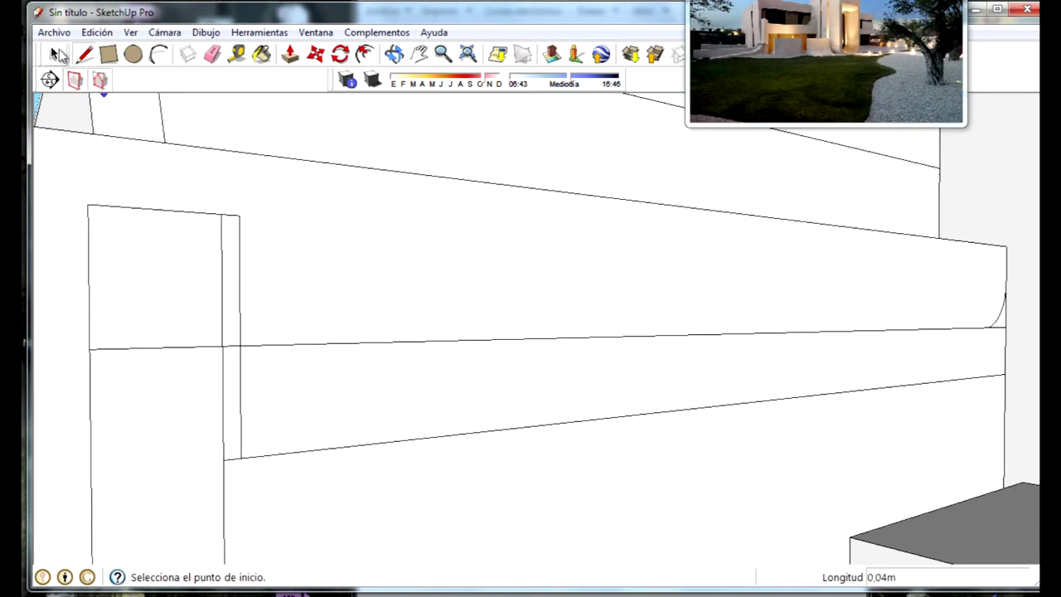
Delete the large wall face and the leftover edges around the rectangle
{"action": "left_click", "coordinate": [58, 55]}
{"action": "left_click", "coordinate": [238, 333]}
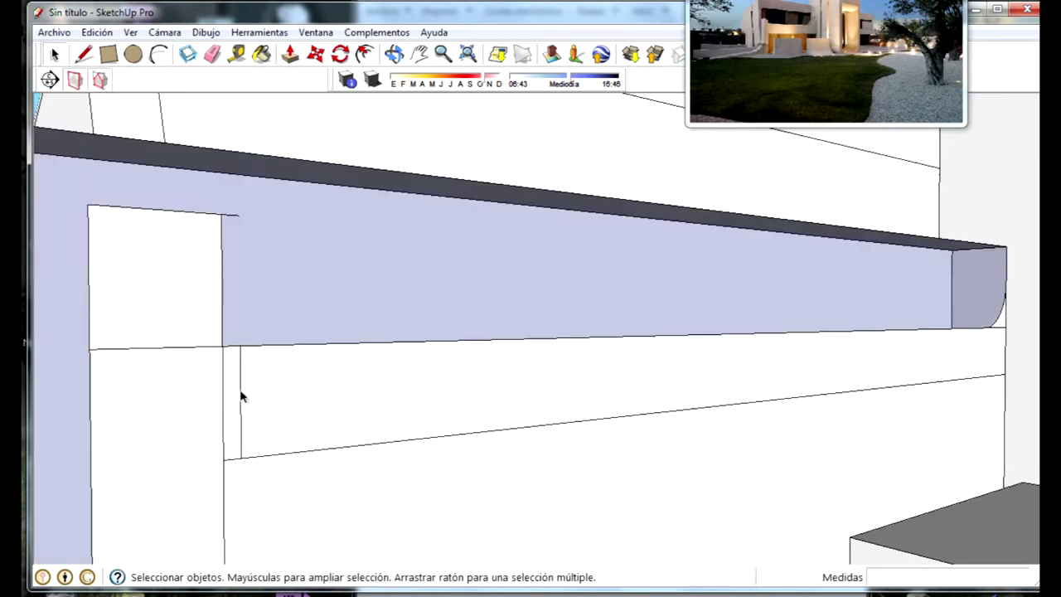
{"action": "key", "text": "Delete"}
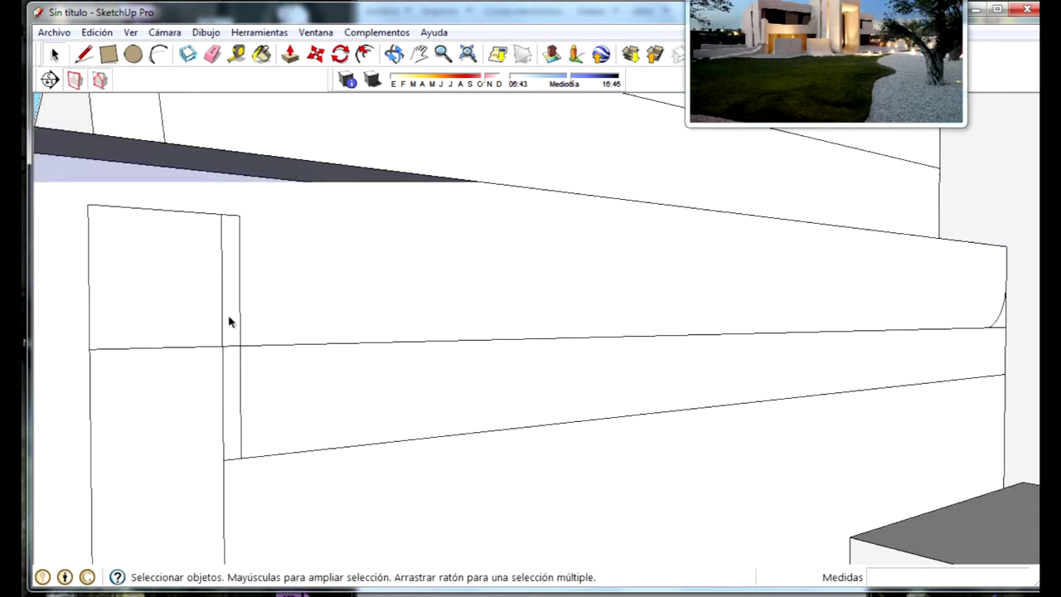
{"action": "key", "text": "Delete"}
{"action": "left_click", "coordinate": [238, 356]}
{"action": "key", "text": "Delete"}
{"action": "left_click", "coordinate": [240, 328]}
{"action": "key", "text": "Delete"}
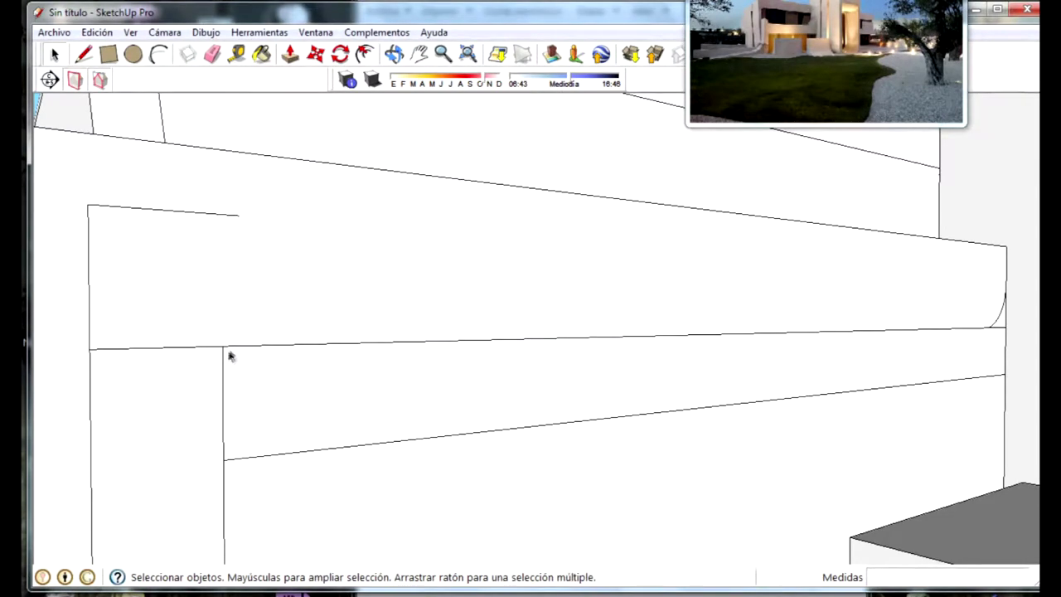
{"action": "left_click", "coordinate": [218, 349]}
{"action": "key", "text": "Delete"}
Redraw the rectangle's right vertical edge and remove a short leftover corner edge
{"action": "left_click", "coordinate": [83, 55]}
{"action": "left_click", "coordinate": [223, 345]}
{"action": "left_click", "coordinate": [221, 215]}
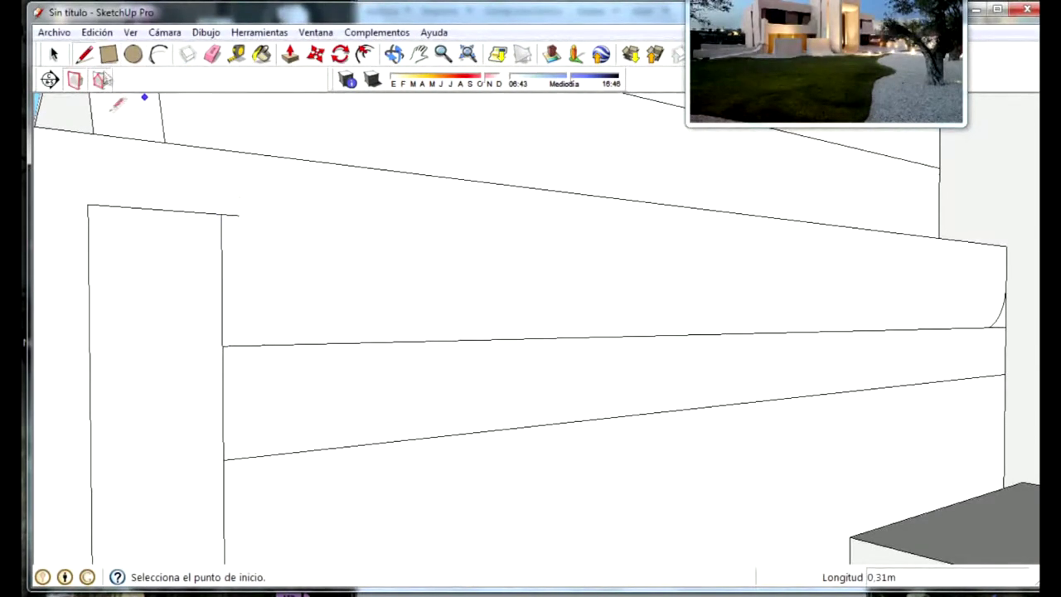
{"action": "left_click", "coordinate": [53, 54]}
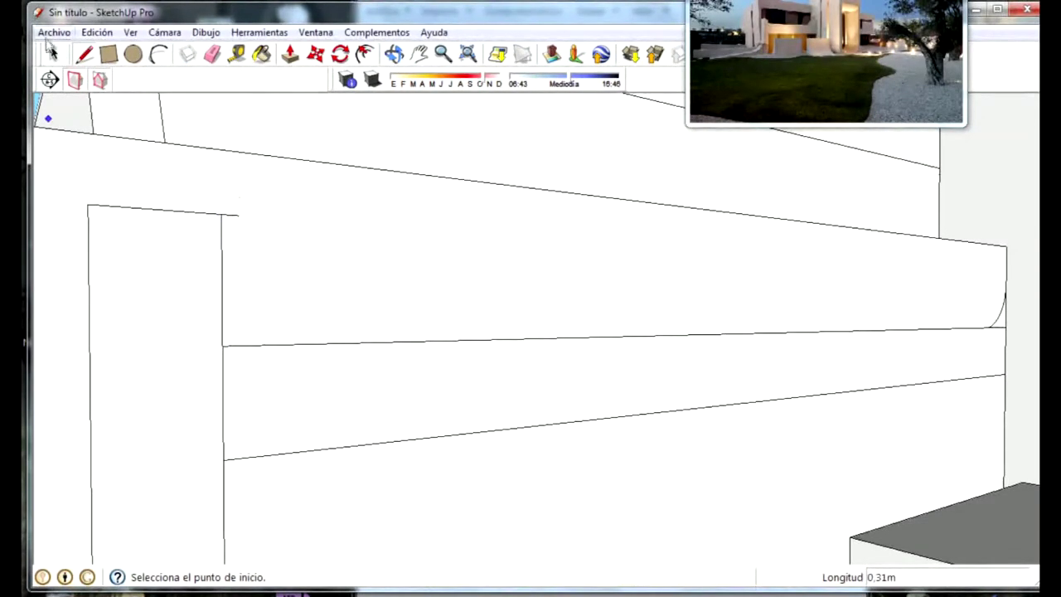
{"action": "left_click", "coordinate": [221, 400]}
{"action": "mouse_move", "coordinate": [221, 400]}
{"action": "middle_mouse_down"}
{"action": "mouse_move", "coordinate": [383, 332]}
{"action": "mouse_move", "coordinate": [351, 285]}
{"action": "mouse_move", "coordinate": [260, 349]}
{"action": "middle_mouse_up"}
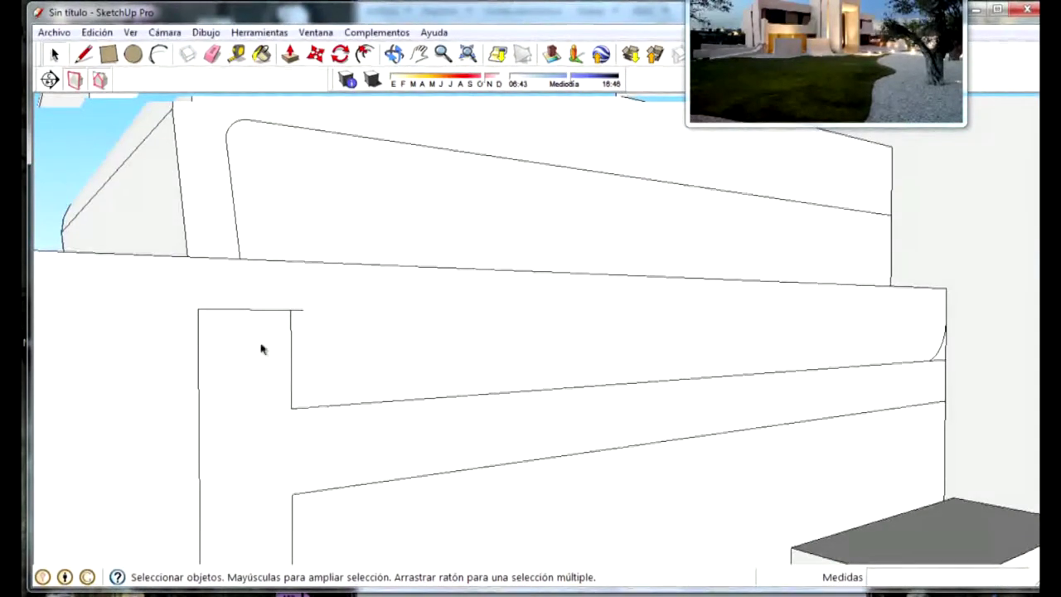
{"action": "left_click", "coordinate": [291, 313]}
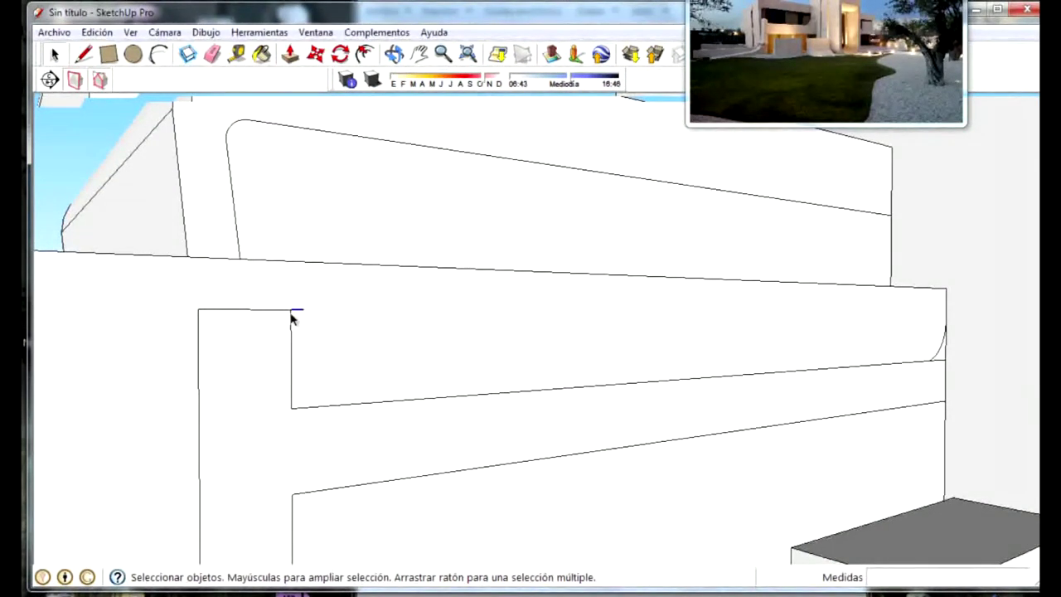
{"action": "key", "text": "Delete"}
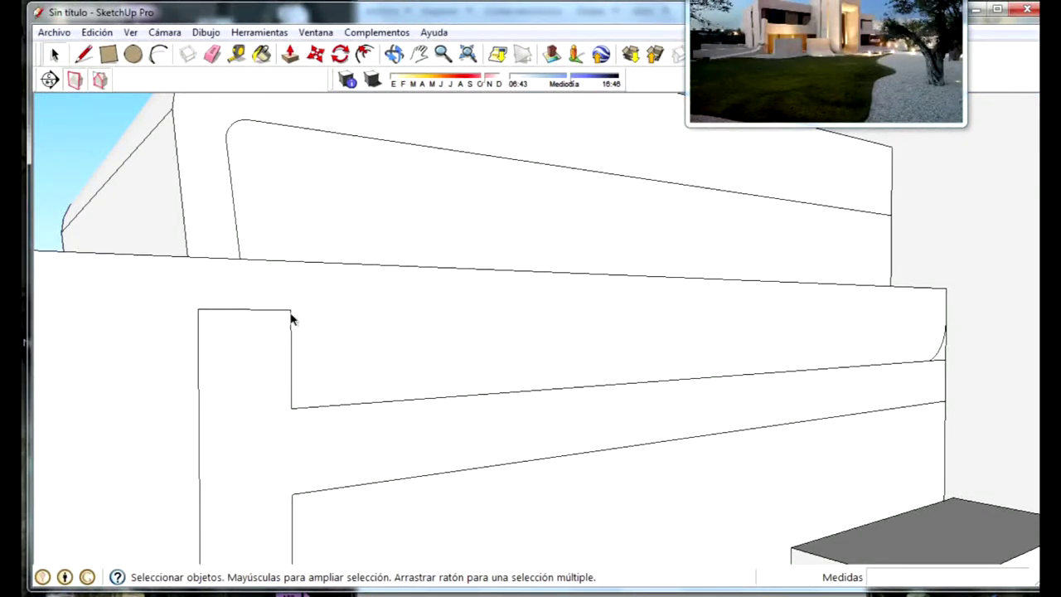
Draw a diagonal across the entrance wall top and delete the old flat top and vertical edges
{"action": "scroll", "coordinate": [292, 319], "scroll_direction": "down", "scroll_amount": 2}
{"action": "mouse_move", "coordinate": [320, 320]}
{"action": "middle_mouse_down"}
{"action": "mouse_move", "coordinate": [374, 360]}
{"action": "mouse_move", "coordinate": [290, 348]}
{"action": "middle_mouse_up"}
{"action": "scroll", "coordinate": [232, 240], "scroll_direction": "up", "scroll_amount": 2}
{"action": "scroll", "coordinate": [220, 238], "scroll_direction": "up", "scroll_amount": 2}
{"action": "middle_click_drag", "start_coordinate": [216, 238], "coordinate": [171, 351]}
{"action": "left_click", "coordinate": [83, 54]}
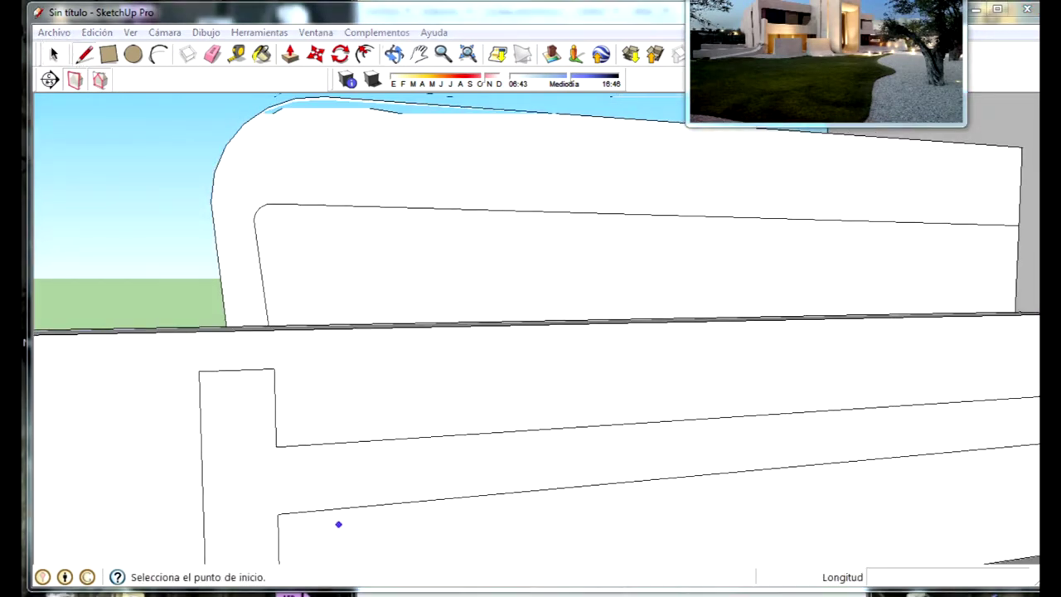
{"action": "scroll", "coordinate": [597, 237], "scroll_direction": "up", "scroll_amount": 3}
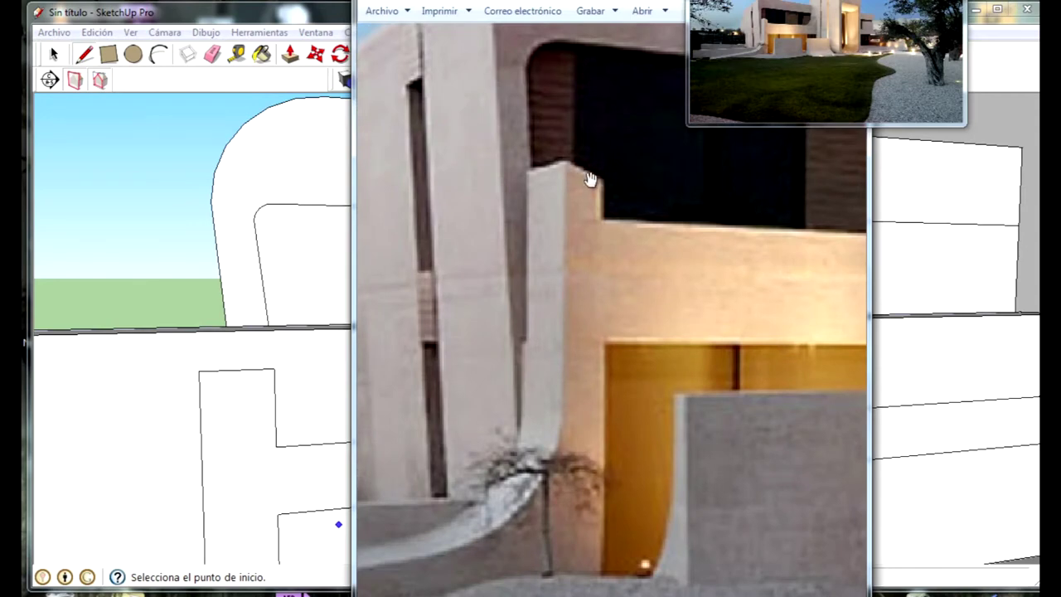
{"action": "left_click", "coordinate": [200, 370]}
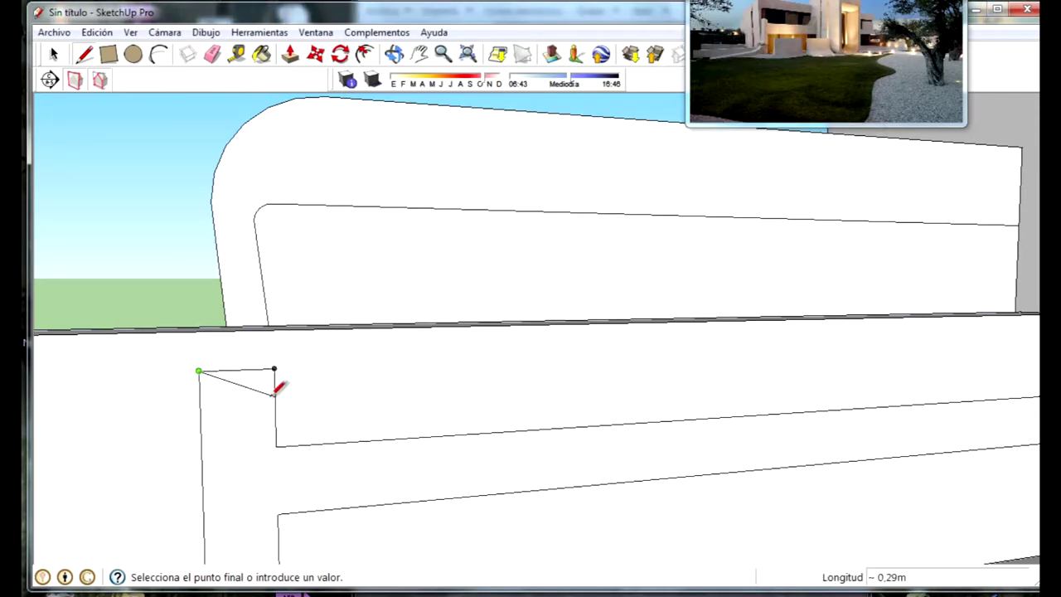
{"action": "left_click", "coordinate": [289, 54]}
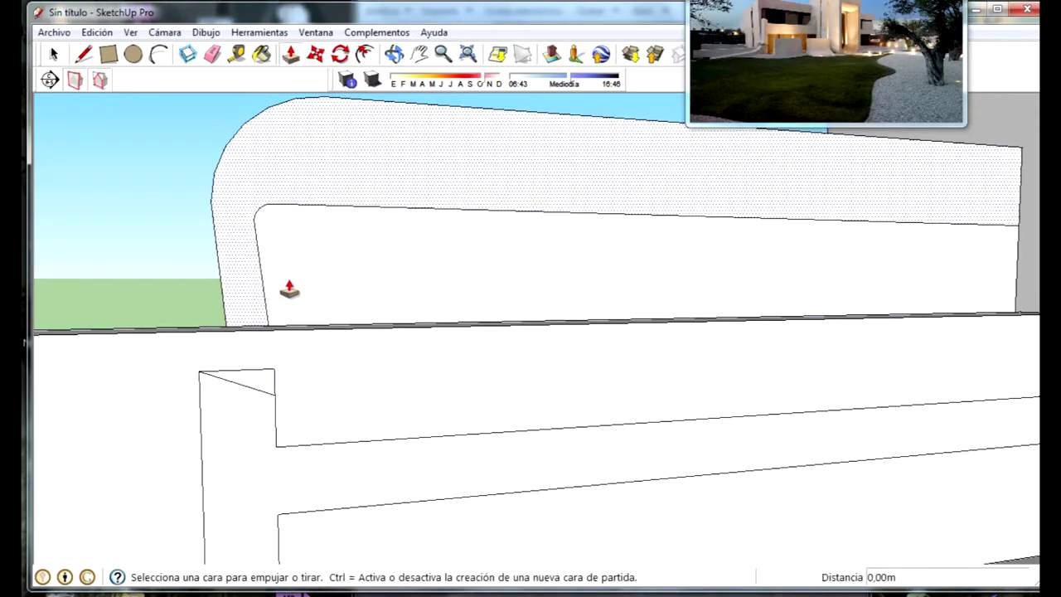
{"action": "left_click", "coordinate": [39, 52]}
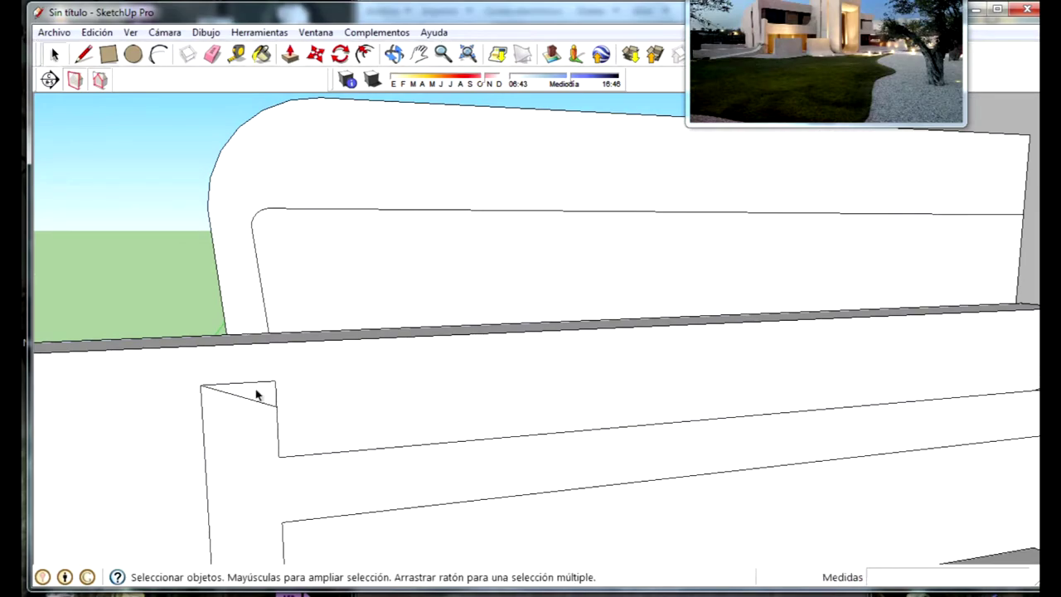
{"action": "key", "text": "Delete"}
{"action": "left_click", "coordinate": [276, 390]}
{"action": "key", "text": "Delete"}
Recess the wall face beneath the long beam 0.30 m with Push/Pull
{"action": "scroll", "coordinate": [282, 414], "scroll_direction": "down", "scroll_amount": 3}
{"action": "scroll", "coordinate": [282, 414], "scroll_direction": "down", "scroll_amount": 3}
{"action": "middle_click_drag", "start_coordinate": [389, 355], "coordinate": [347, 389]}
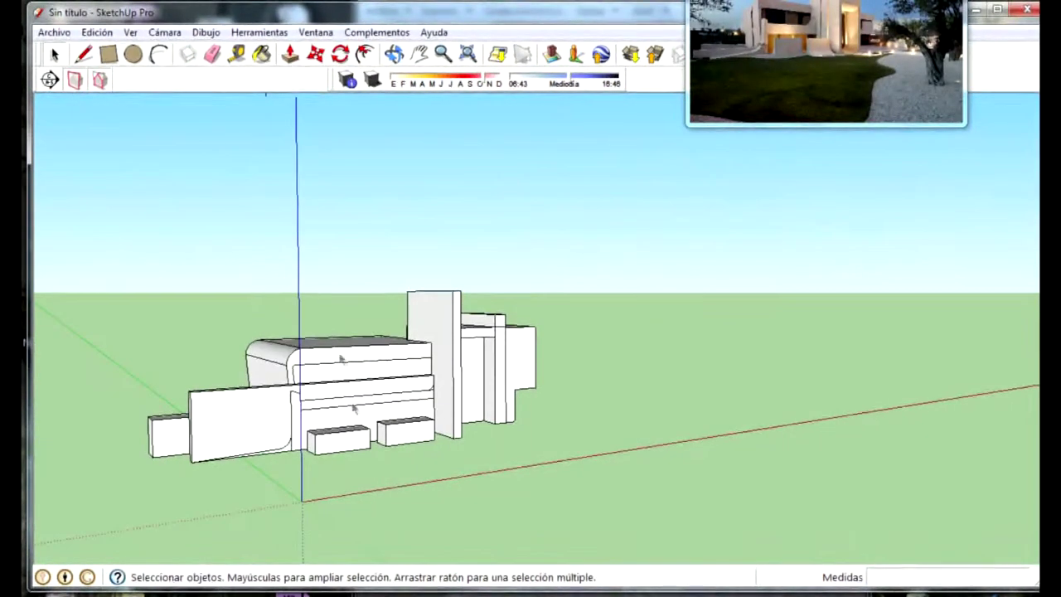
{"action": "scroll", "coordinate": [348, 373], "scroll_direction": "up", "scroll_amount": 3}
{"action": "left_click", "coordinate": [290, 54]}
{"action": "scroll", "coordinate": [211, 417], "scroll_direction": "up", "scroll_amount": 2}
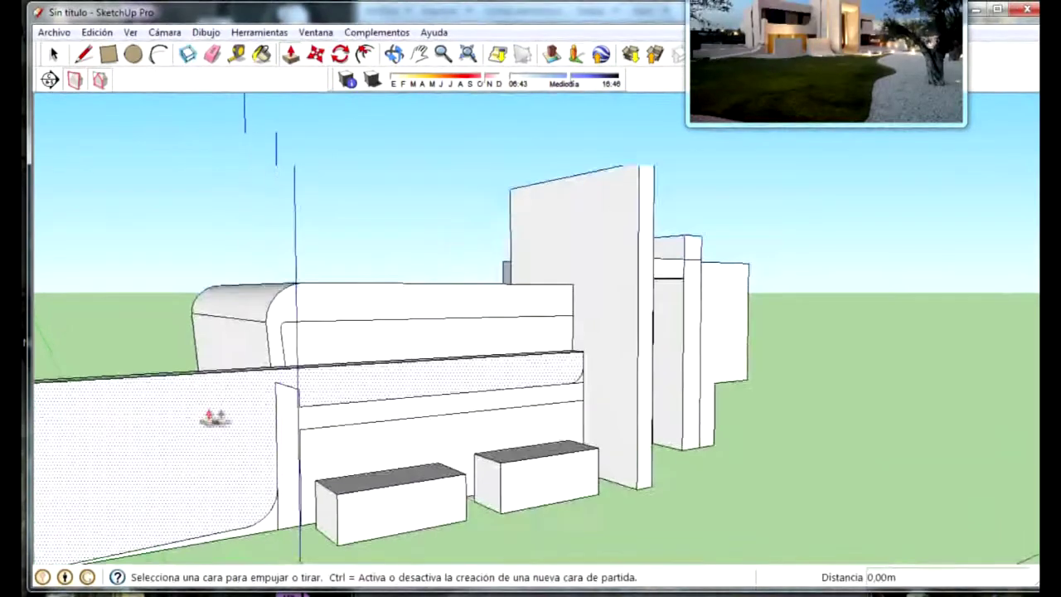
{"action": "scroll", "coordinate": [379, 437], "scroll_direction": "down", "scroll_amount": 3}
{"action": "middle_click_drag", "start_coordinate": [379, 438], "coordinate": [288, 441]}
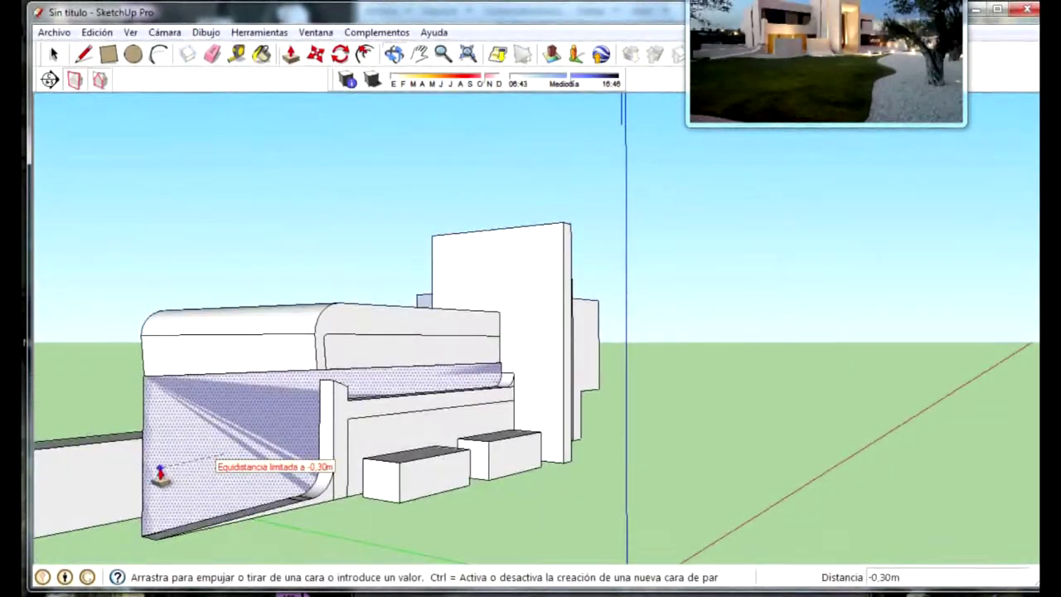
{"action": "left_click", "coordinate": [160, 474]}
Recess the strip directly under the beam 0.30 m as well
{"action": "middle_click_drag", "start_coordinate": [160, 474], "coordinate": [289, 457]}
{"action": "scroll", "coordinate": [443, 415], "scroll_direction": "up", "scroll_amount": 3}
{"action": "middle_click_drag", "start_coordinate": [442, 414], "coordinate": [560, 491]}
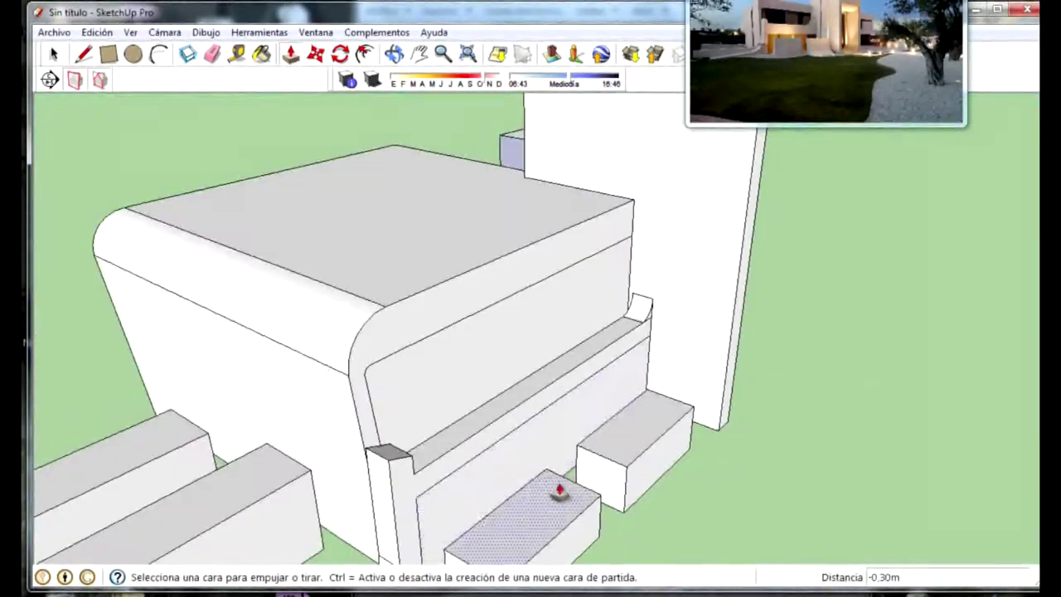
{"action": "left_click", "coordinate": [559, 491]}
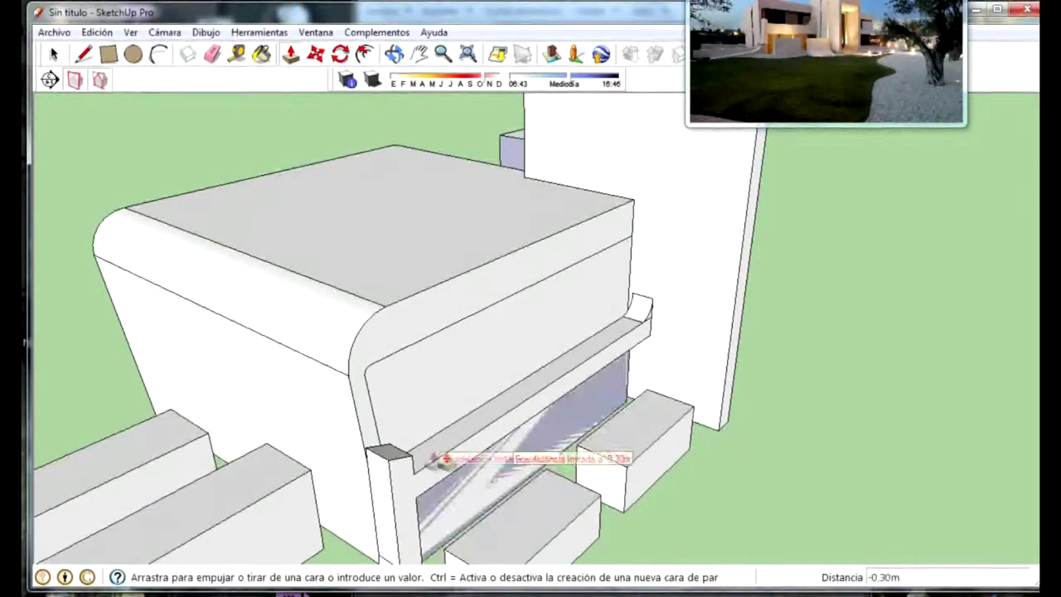
{"action": "left_click", "coordinate": [446, 485]}
{"action": "mouse_move", "coordinate": [449, 491]}
{"action": "middle_mouse_down"}
{"action": "mouse_move", "coordinate": [501, 513]}
{"action": "mouse_move", "coordinate": [533, 481]}
{"action": "middle_mouse_up"}
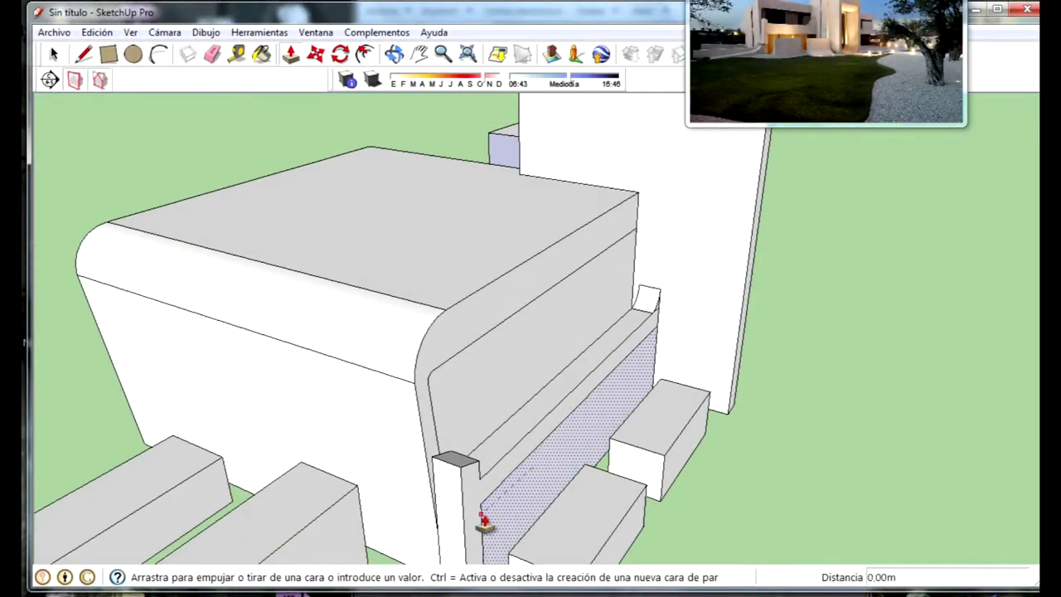
Orbit and zoom around the front wall and low box to check the recesses
{"action": "scroll", "coordinate": [440, 431], "scroll_direction": "down", "scroll_amount": 5}
{"action": "middle_click_drag", "start_coordinate": [343, 374], "coordinate": [332, 473]}
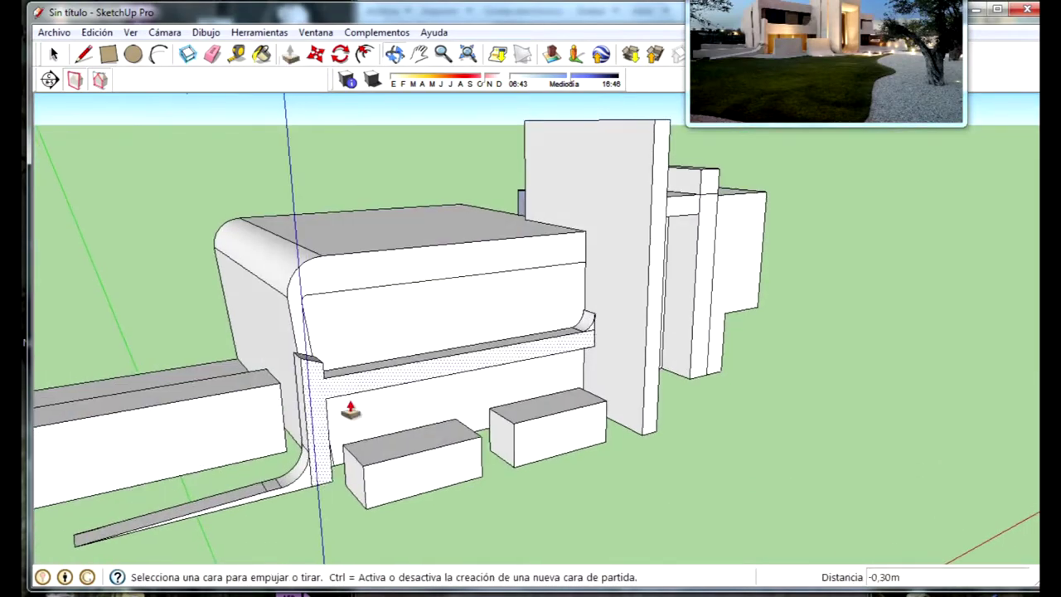
{"action": "scroll", "coordinate": [438, 500], "scroll_direction": "up", "scroll_amount": 4}
{"action": "scroll", "coordinate": [438, 500], "scroll_direction": "up", "scroll_amount": 4}
{"action": "mouse_move", "coordinate": [439, 500]}
{"action": "middle_mouse_down"}
{"action": "mouse_move", "coordinate": [409, 335]}
{"action": "mouse_move", "coordinate": [431, 173]}
{"action": "mouse_move", "coordinate": [346, 190]}
{"action": "middle_mouse_up"}
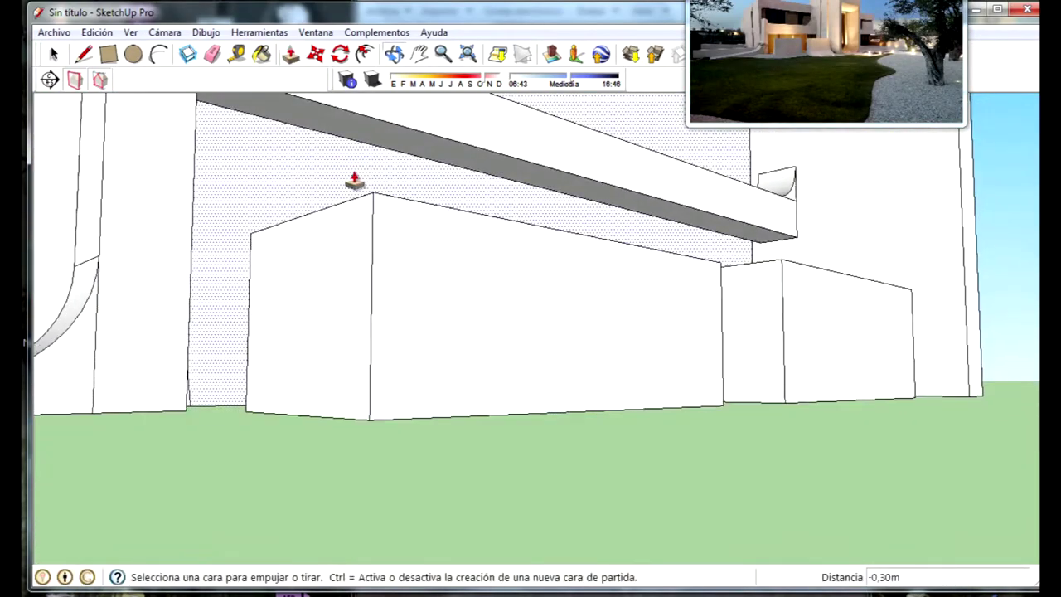
{"action": "scroll", "coordinate": [403, 303], "scroll_direction": "down", "scroll_amount": 5}
{"action": "scroll", "coordinate": [519, 362], "scroll_direction": "down", "scroll_amount": 4}
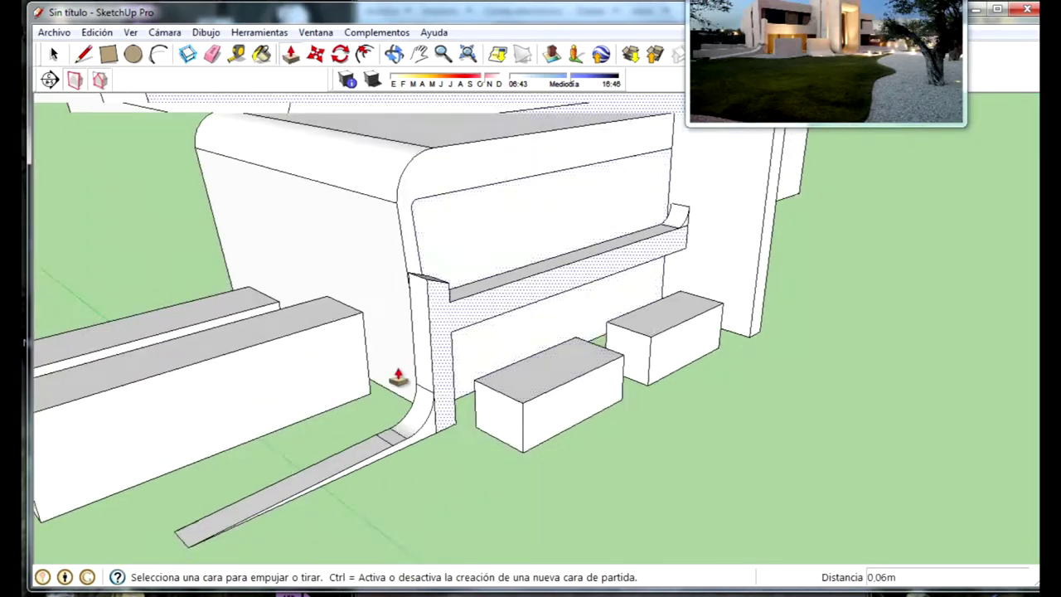
{"action": "scroll", "coordinate": [239, 356], "scroll_direction": "up", "scroll_amount": 3}
{"action": "scroll", "coordinate": [341, 373], "scroll_direction": "up", "scroll_amount": 5}
{"action": "middle_click_drag", "start_coordinate": [341, 373], "coordinate": [350, 273]}
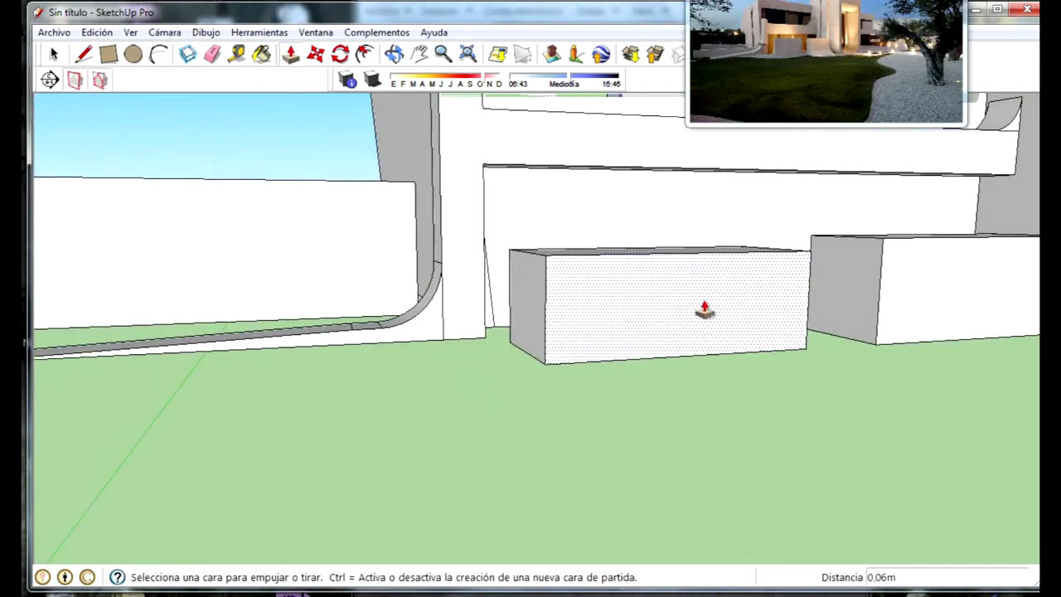
{"action": "scroll", "coordinate": [578, 276], "scroll_direction": "down", "scroll_amount": 5}
{"action": "scroll", "coordinate": [644, 315], "scroll_direction": "down", "scroll_amount": 3}
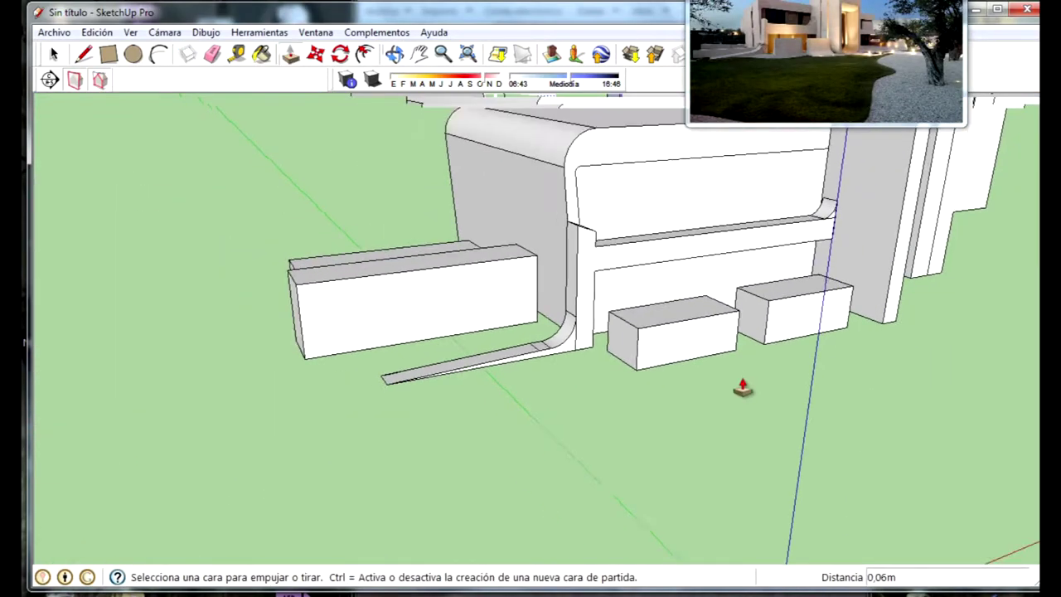
{"action": "middle_click_drag", "start_coordinate": [737, 384], "coordinate": [878, 298]}
Pan toward the building and look down on its top
{"action": "left_click", "coordinate": [423, 54]}
{"action": "scroll", "coordinate": [580, 331], "scroll_direction": "up", "scroll_amount": 3}
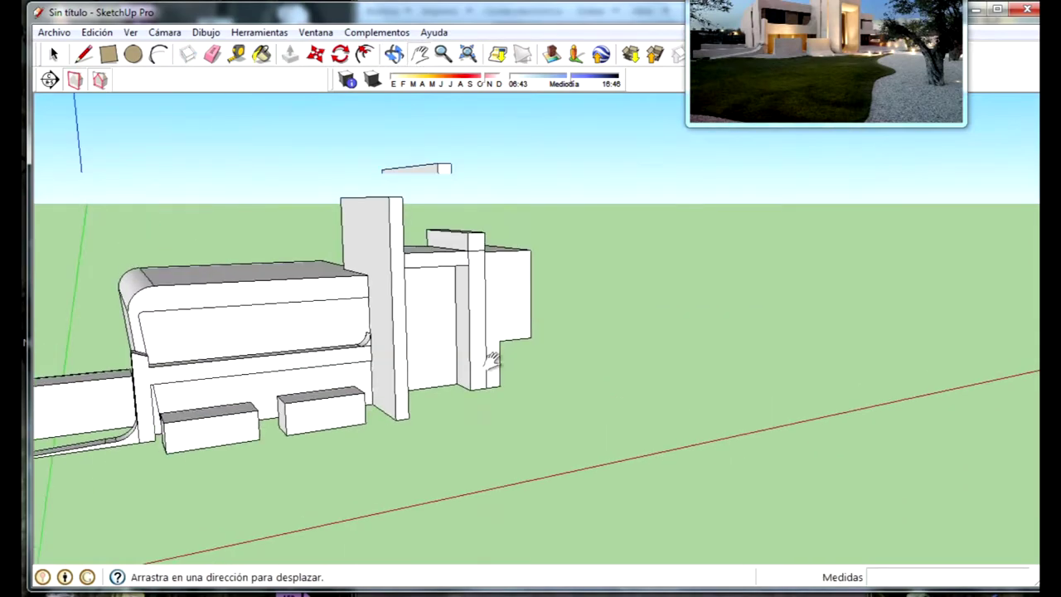
{"action": "mouse_move", "coordinate": [531, 349]}
{"action": "middle_mouse_down"}
{"action": "mouse_move", "coordinate": [580, 336]}
{"action": "mouse_move", "coordinate": [457, 336]}
{"action": "mouse_move", "coordinate": [473, 334]}
{"action": "mouse_move", "coordinate": [469, 325]}
{"action": "middle_mouse_up"}
{"action": "scroll", "coordinate": [569, 308], "scroll_direction": "up", "scroll_amount": 2}
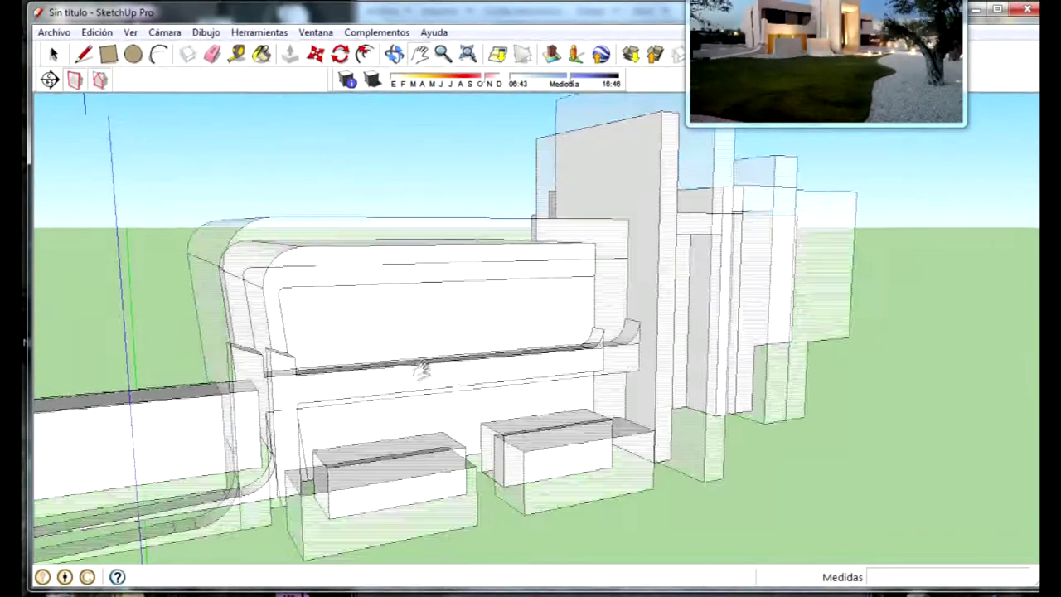
{"action": "middle_click_drag", "start_coordinate": [374, 384], "coordinate": [464, 489]}
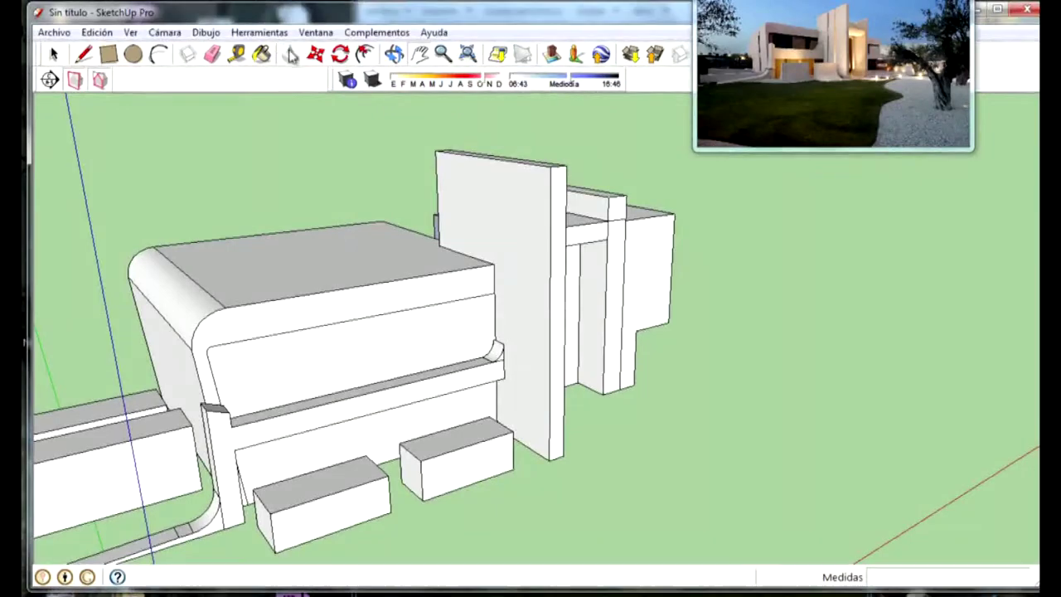
Push the upper front face 0.41 m back into its curved frame
{"action": "left_click", "coordinate": [290, 55]}
{"action": "left_click_drag", "start_coordinate": [355, 327], "coordinate": [365, 347]}
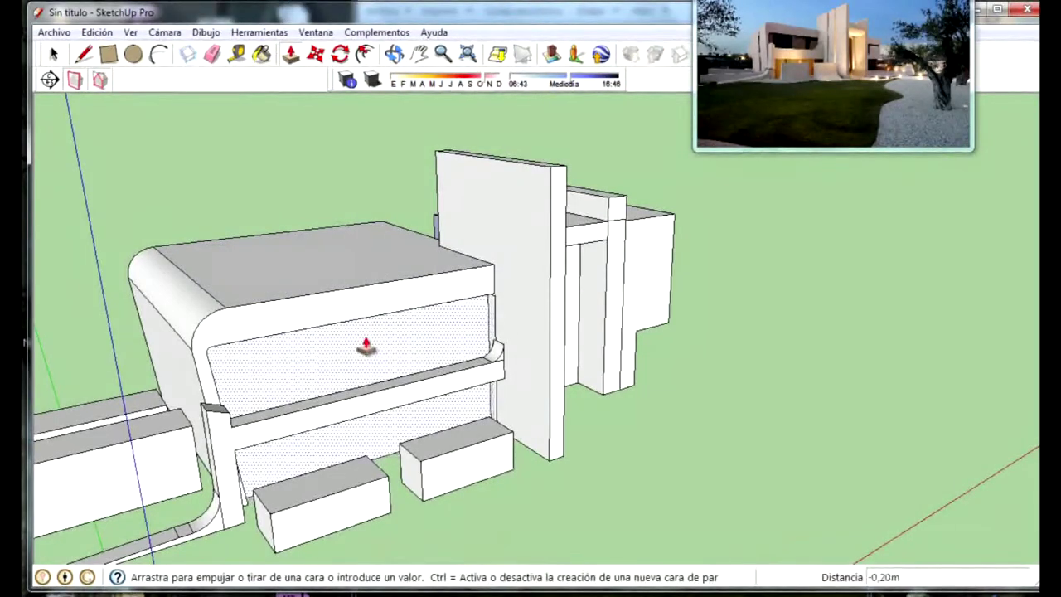
{"action": "left_click", "coordinate": [357, 345]}
{"action": "scroll", "coordinate": [357, 345], "scroll_direction": "up", "scroll_amount": 5}
{"action": "middle_click_drag", "start_coordinate": [356, 345], "coordinate": [356, 330]}
Orbit to a new angle to view the deepened beam projection
{"action": "scroll", "coordinate": [334, 398], "scroll_direction": "down", "scroll_amount": 3}
{"action": "scroll", "coordinate": [307, 372], "scroll_direction": "down", "scroll_amount": 2}
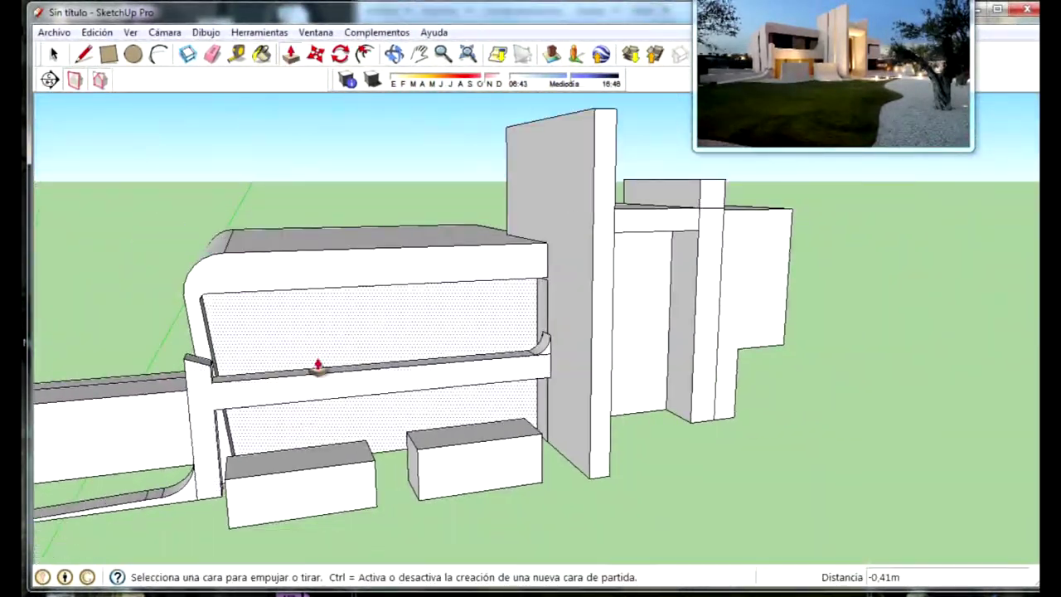
{"action": "scroll", "coordinate": [308, 372], "scroll_direction": "up", "scroll_amount": 5}
{"action": "middle_click_drag", "start_coordinate": [441, 284], "coordinate": [415, 274]}
{"action": "left_click", "coordinate": [108, 54]}
{"action": "scroll", "coordinate": [474, 284], "scroll_direction": "up", "scroll_amount": 2}
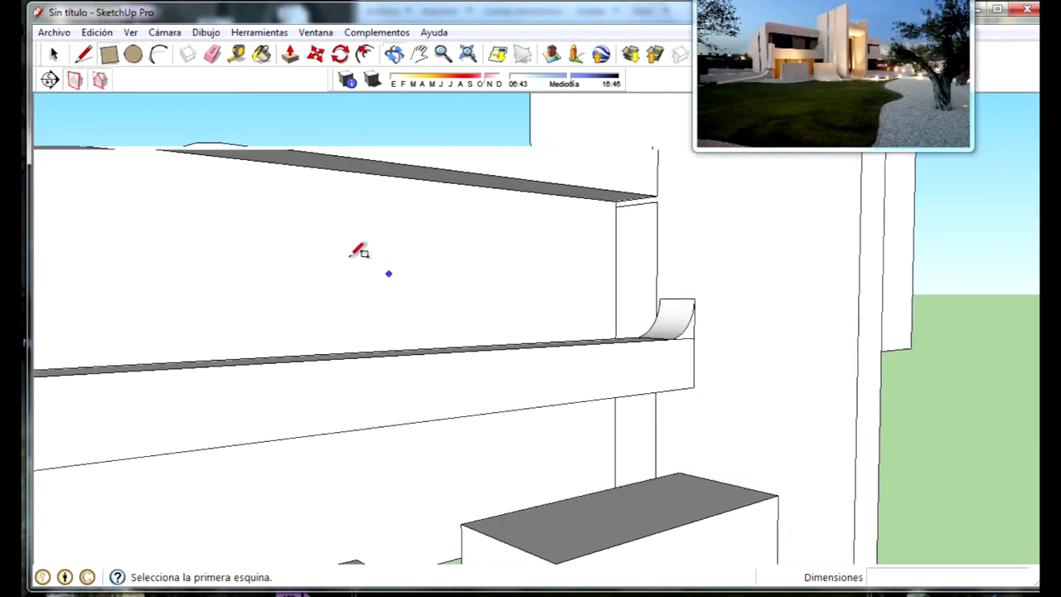
Compare the model with the reference photo and orbit back to the building front
{"action": "scroll", "coordinate": [332, 215], "scroll_direction": "up", "scroll_amount": 1}
{"action": "key", "text": "alt+Tab"}
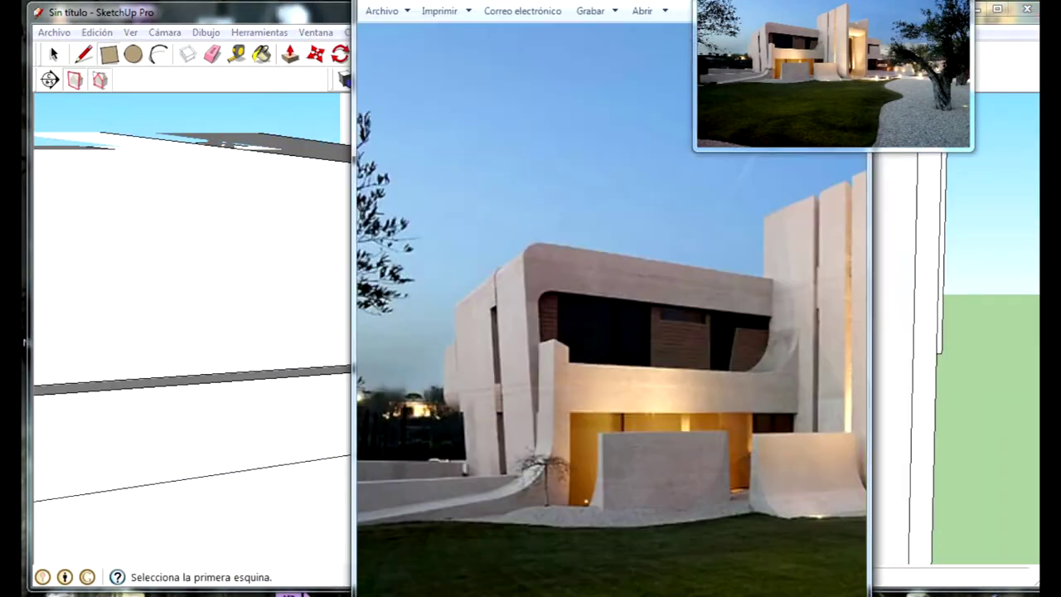
{"action": "key", "text": "alt+Tab"}
{"action": "scroll", "coordinate": [308, 254], "scroll_direction": "down", "scroll_amount": 5}
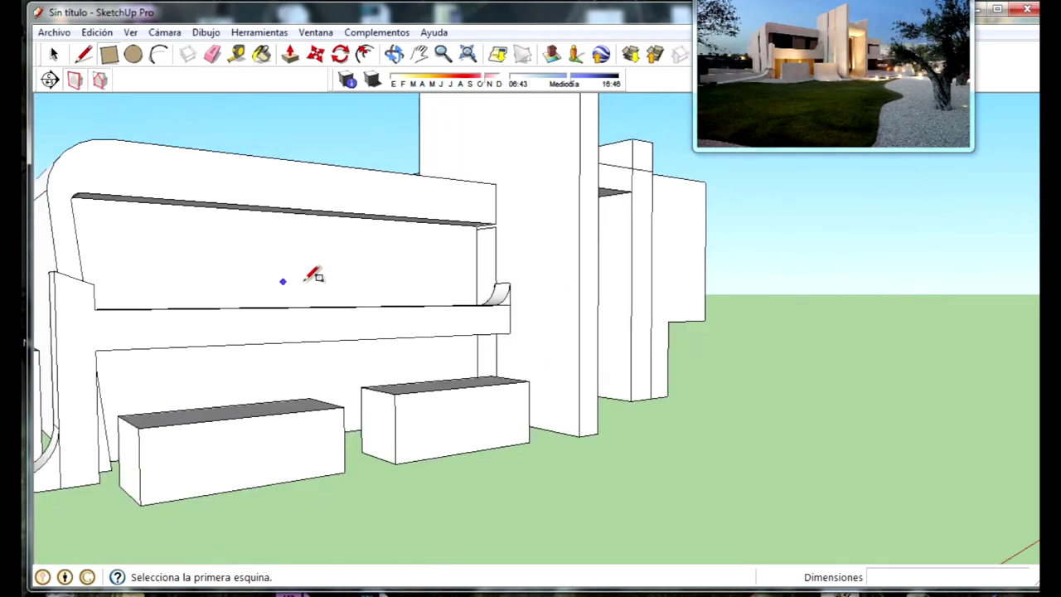
{"action": "middle_click_drag", "start_coordinate": [279, 273], "coordinate": [207, 311]}
{"action": "scroll", "coordinate": [241, 207], "scroll_direction": "up", "scroll_amount": 3}
{"action": "scroll", "coordinate": [331, 220], "scroll_direction": "up", "scroll_amount": 3}
{"action": "scroll", "coordinate": [240, 180], "scroll_direction": "up", "scroll_amount": 3}
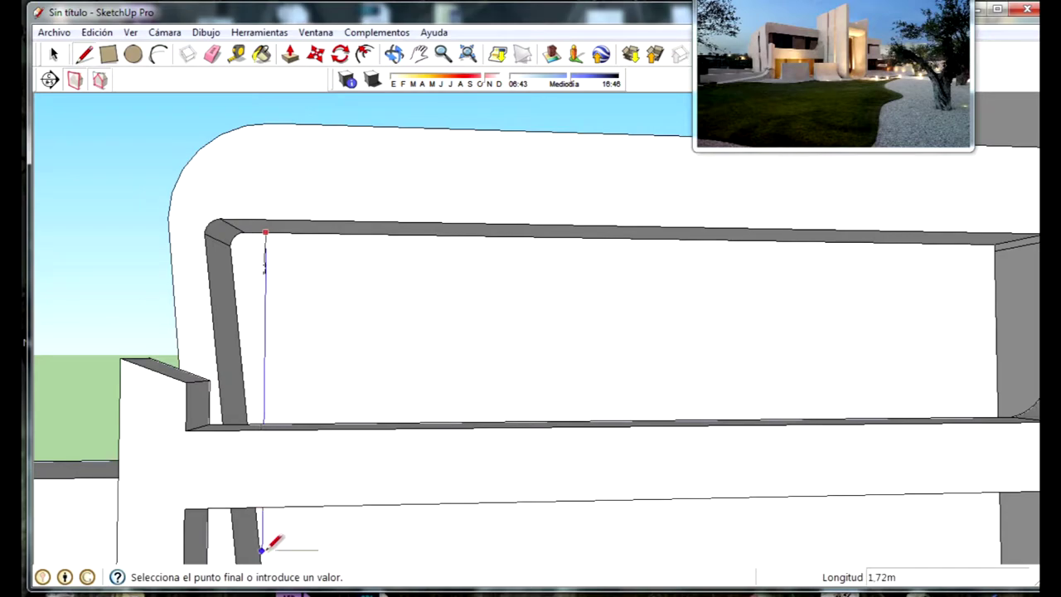
Draw a sloped edge on the recessed upper face and a line beneath the slab
{"action": "middle_click_drag", "start_coordinate": [261, 549], "coordinate": [263, 512]}
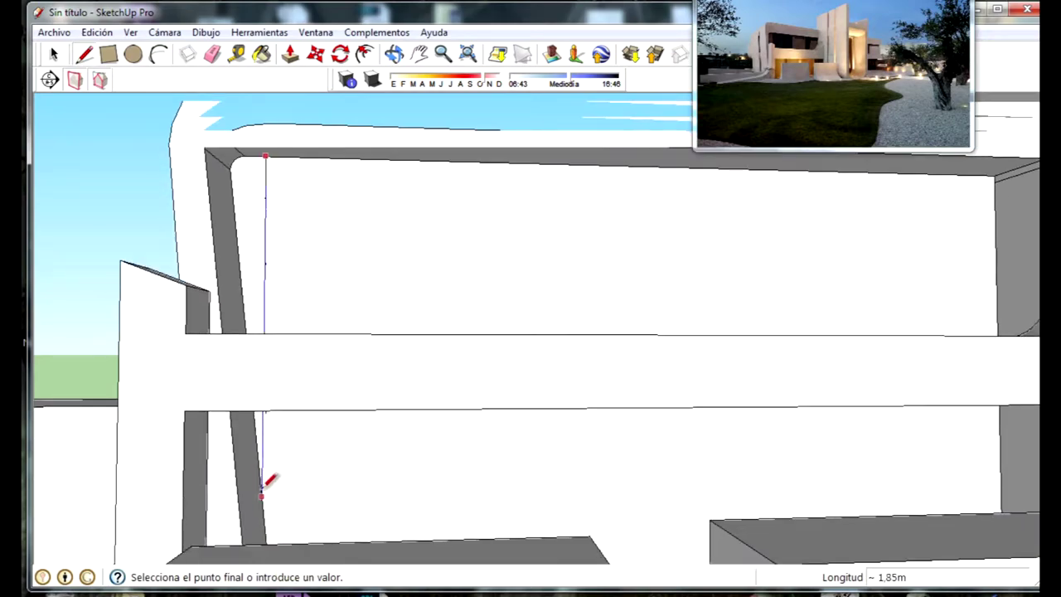
{"action": "mouse_move", "coordinate": [261, 496]}
{"action": "middle_mouse_down"}
{"action": "mouse_move", "coordinate": [438, 296]}
{"action": "mouse_move", "coordinate": [699, 438]}
{"action": "middle_mouse_up"}
{"action": "scroll", "coordinate": [663, 398], "scroll_direction": "up", "scroll_amount": 2}
{"action": "scroll", "coordinate": [633, 360], "scroll_direction": "up", "scroll_amount": 2}
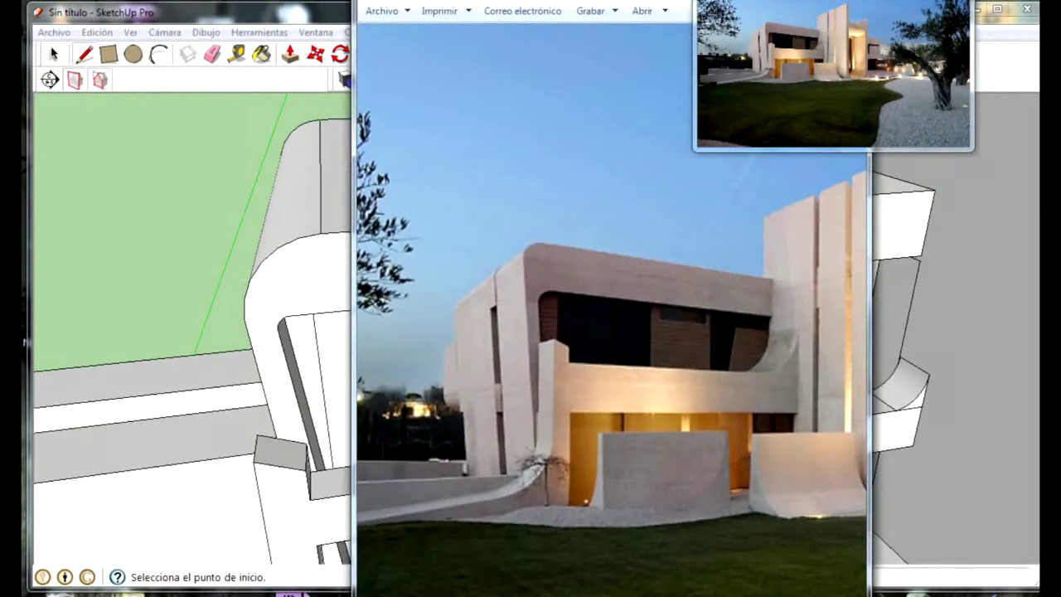
{"action": "scroll", "coordinate": [829, 338], "scroll_direction": "up", "scroll_amount": 3}
{"action": "scroll", "coordinate": [829, 338], "scroll_direction": "up", "scroll_amount": 3}
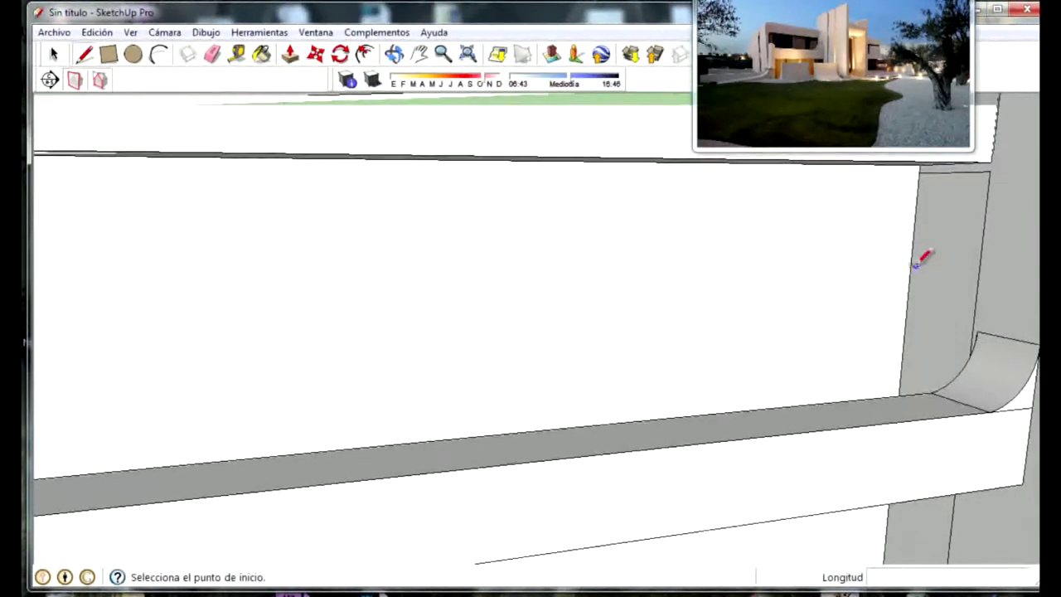
{"action": "left_click", "coordinate": [911, 263]}
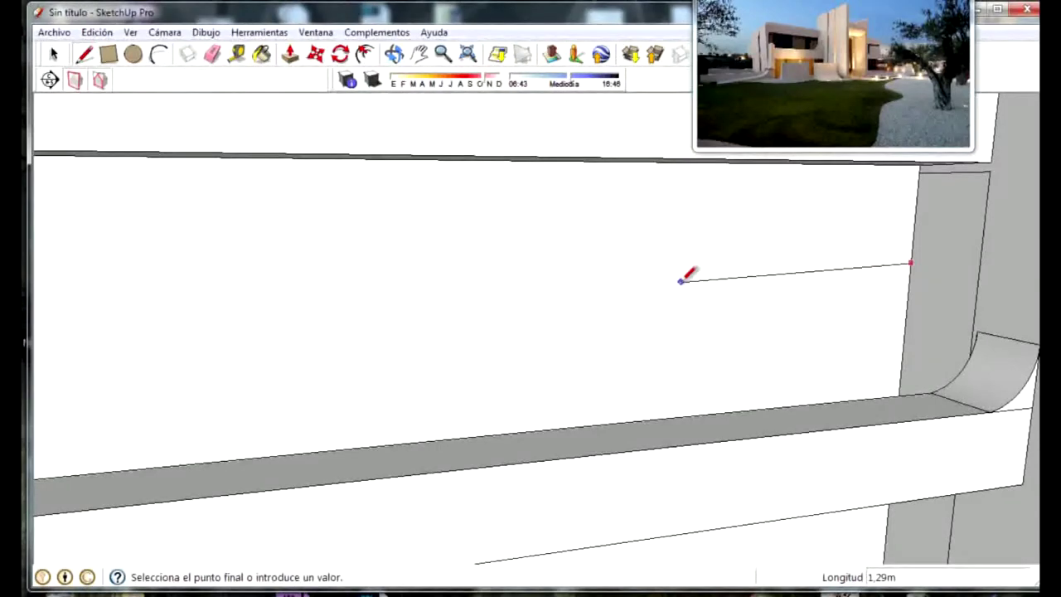
{"action": "middle_click_drag", "start_coordinate": [682, 280], "coordinate": [615, 373]}
{"action": "left_click", "coordinate": [649, 343]}
{"action": "left_click", "coordinate": [612, 438]}
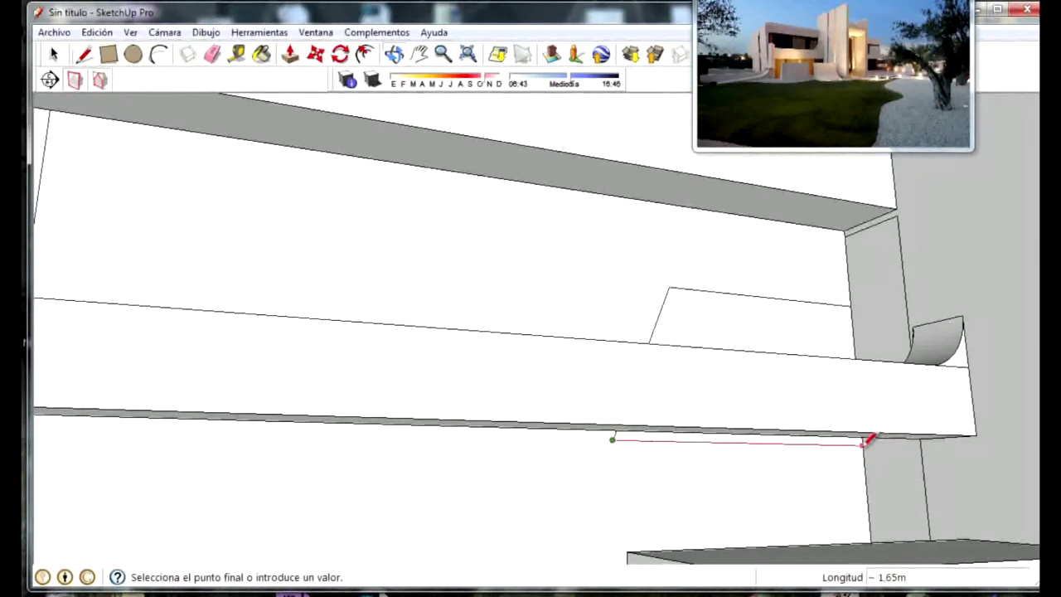
{"action": "left_click", "coordinate": [868, 439]}
Begin a vertical dividing line on the upper back wall
{"action": "mouse_move", "coordinate": [320, 307]}
{"action": "middle_mouse_down"}
{"action": "mouse_move", "coordinate": [439, 407]}
{"action": "mouse_move", "coordinate": [433, 461]}
{"action": "middle_mouse_up"}
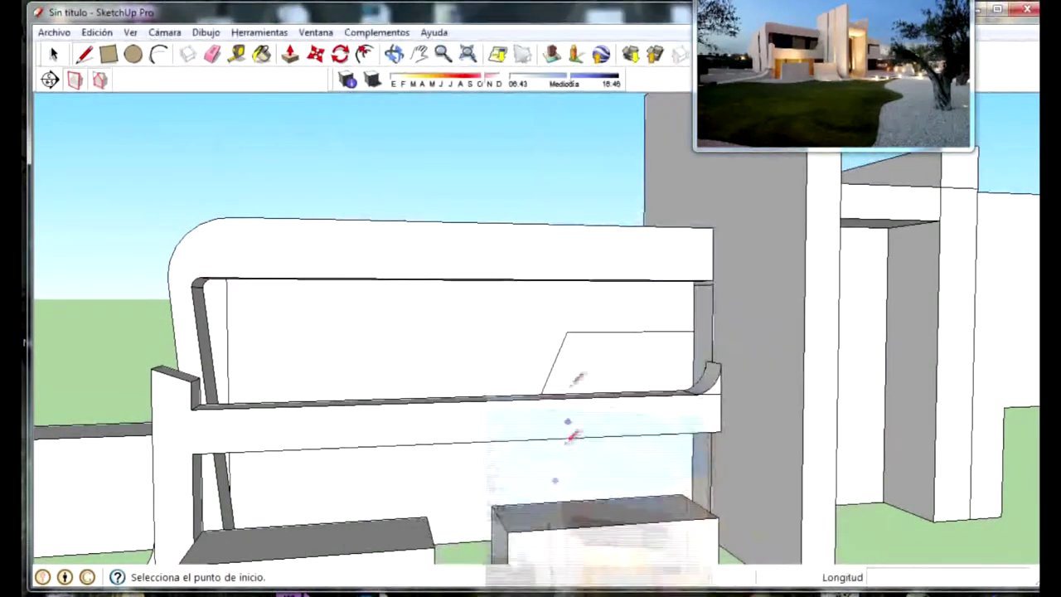
{"action": "mouse_move", "coordinate": [505, 267]}
{"action": "middle_mouse_down"}
{"action": "mouse_move", "coordinate": [521, 220]}
{"action": "mouse_move", "coordinate": [514, 267]}
{"action": "middle_mouse_up"}
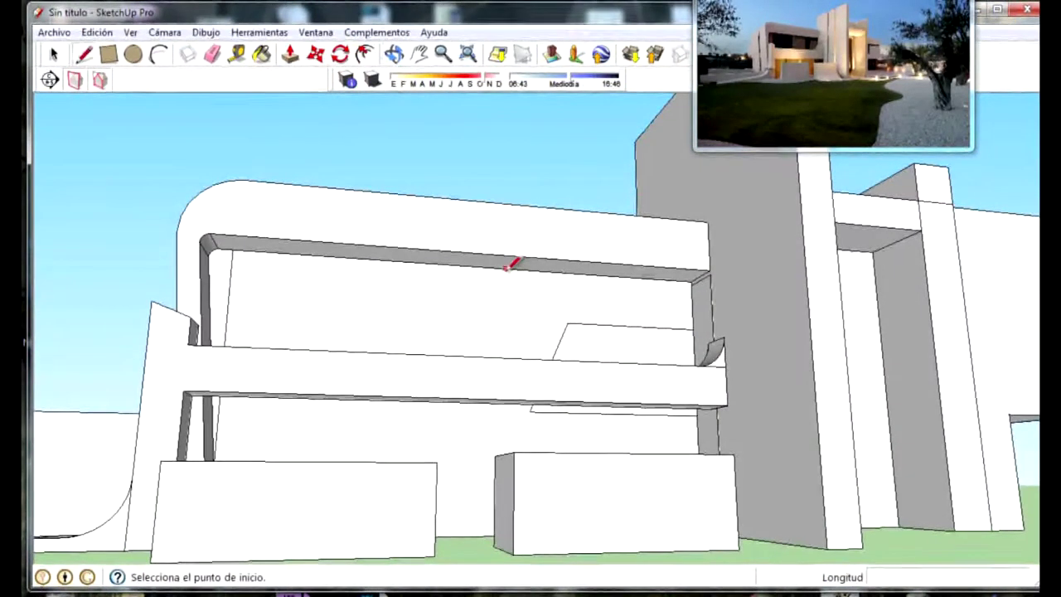
{"action": "left_click", "coordinate": [503, 268]}
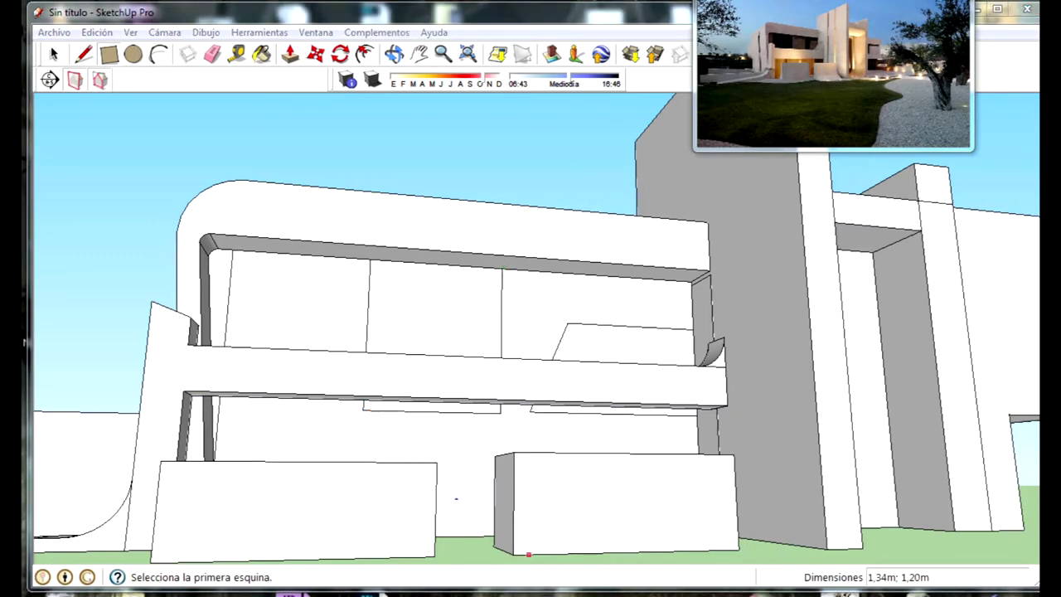
Draw a small notch rectangle under the slab and push the middle panel back
{"action": "scroll", "coordinate": [434, 286], "scroll_direction": "up", "scroll_amount": 2}
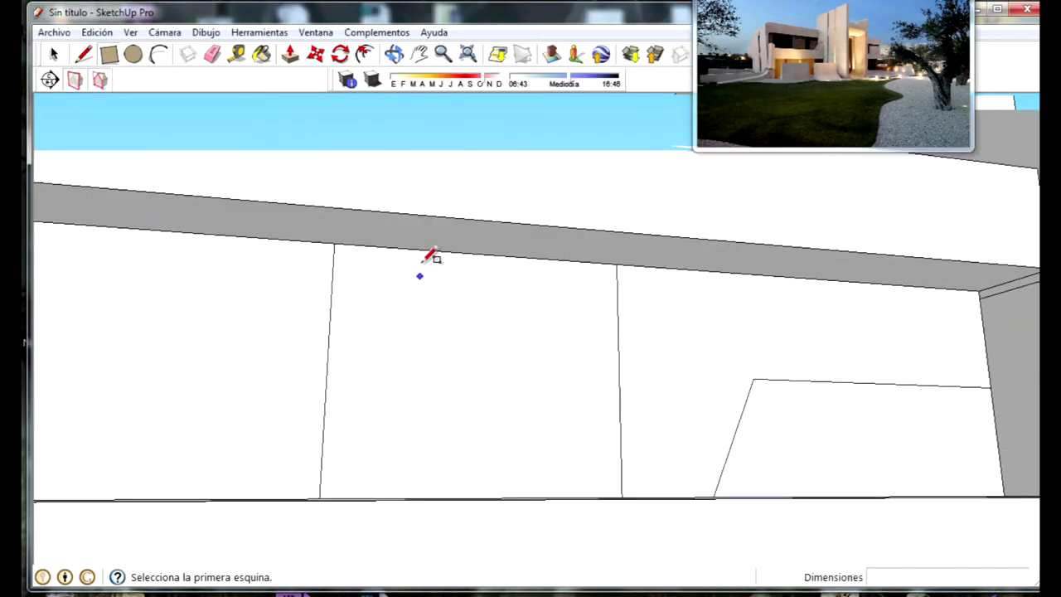
{"action": "left_click", "coordinate": [401, 247]}
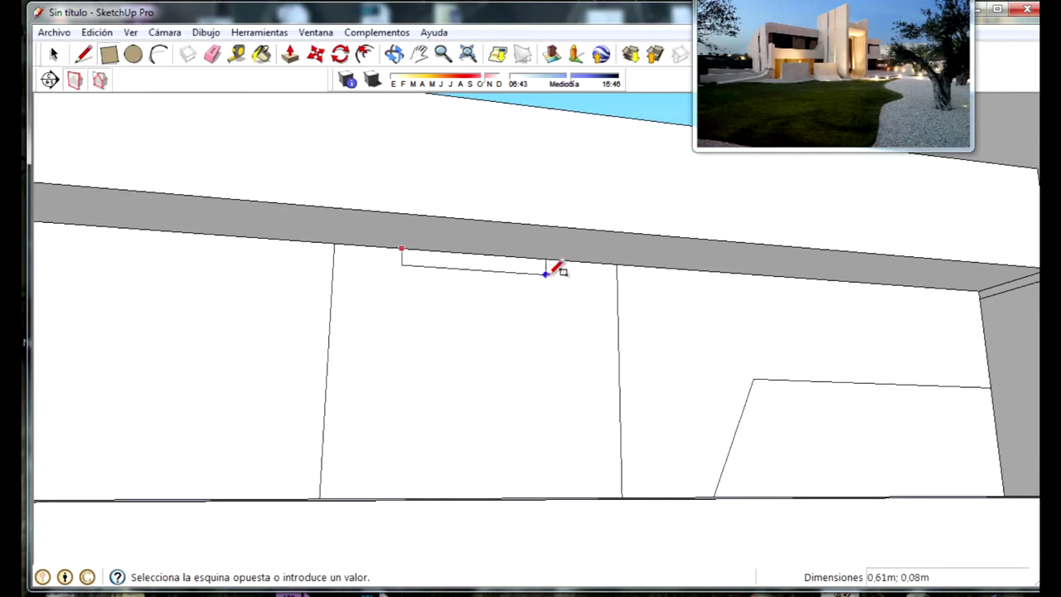
{"action": "left_click", "coordinate": [292, 55]}
{"action": "left_click", "coordinate": [527, 424]}
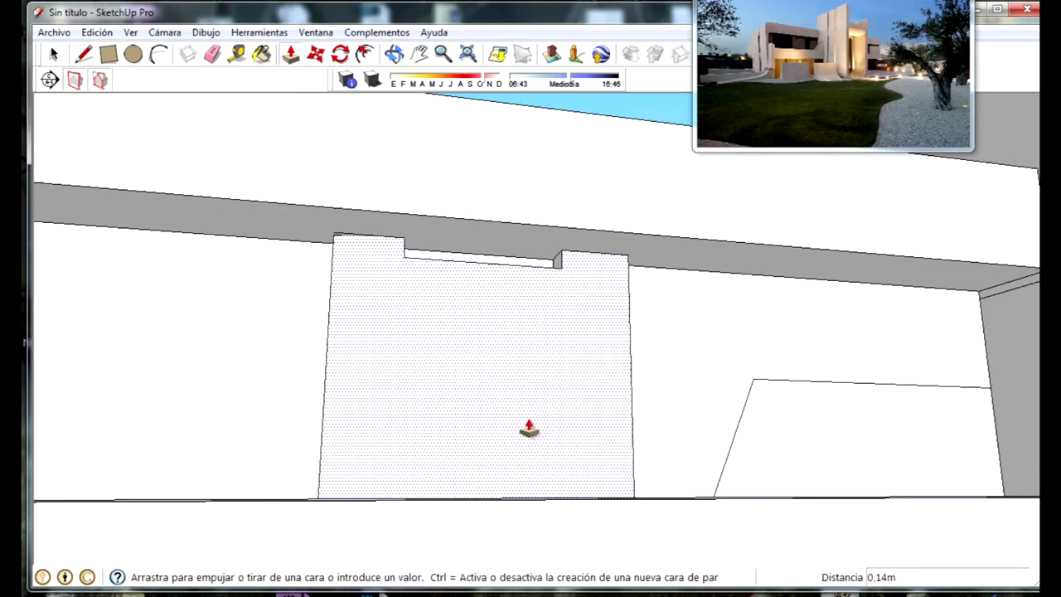
{"action": "mouse_move", "coordinate": [524, 424]}
{"action": "middle_mouse_down"}
{"action": "mouse_move", "coordinate": [680, 464]}
{"action": "mouse_move", "coordinate": [552, 452]}
{"action": "middle_mouse_up"}
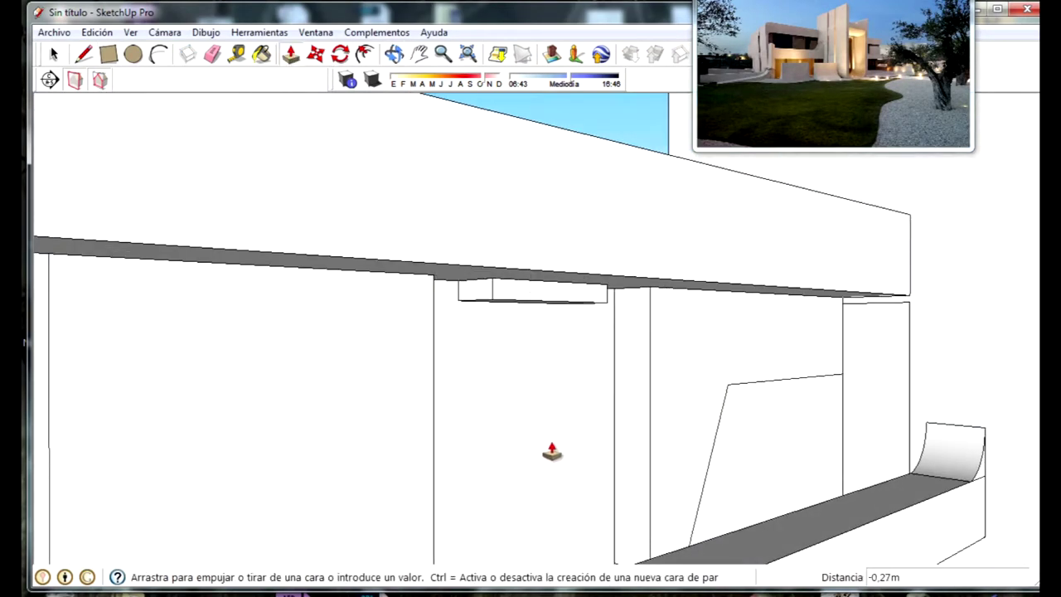
{"action": "left_click", "coordinate": [582, 455]}
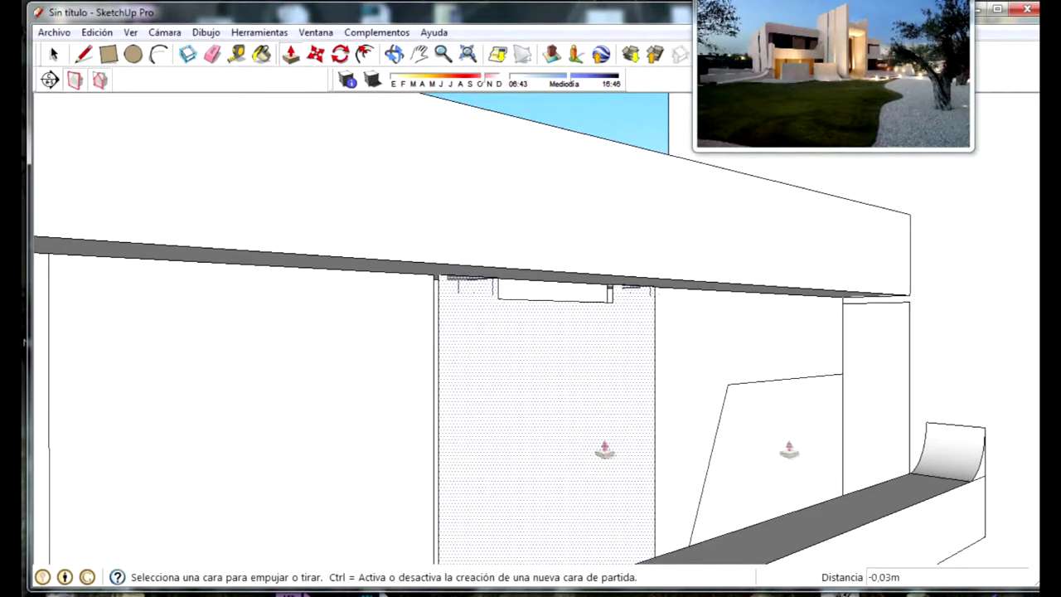
Pull the slanted right panel out 0.02 m and the thin side face 0.01 m
{"action": "left_click", "coordinate": [798, 455]}
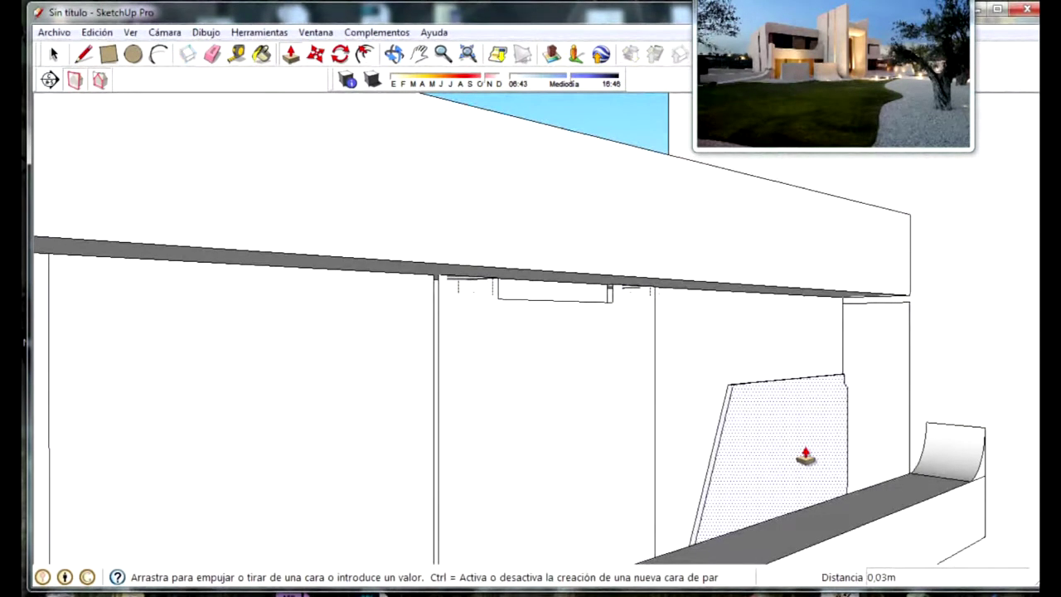
{"action": "left_click", "coordinate": [802, 456]}
{"action": "mouse_move", "coordinate": [804, 456]}
{"action": "middle_mouse_down"}
{"action": "mouse_move", "coordinate": [136, 398]}
{"action": "mouse_move", "coordinate": [244, 339]}
{"action": "middle_mouse_up"}
{"action": "left_click", "coordinate": [223, 375]}
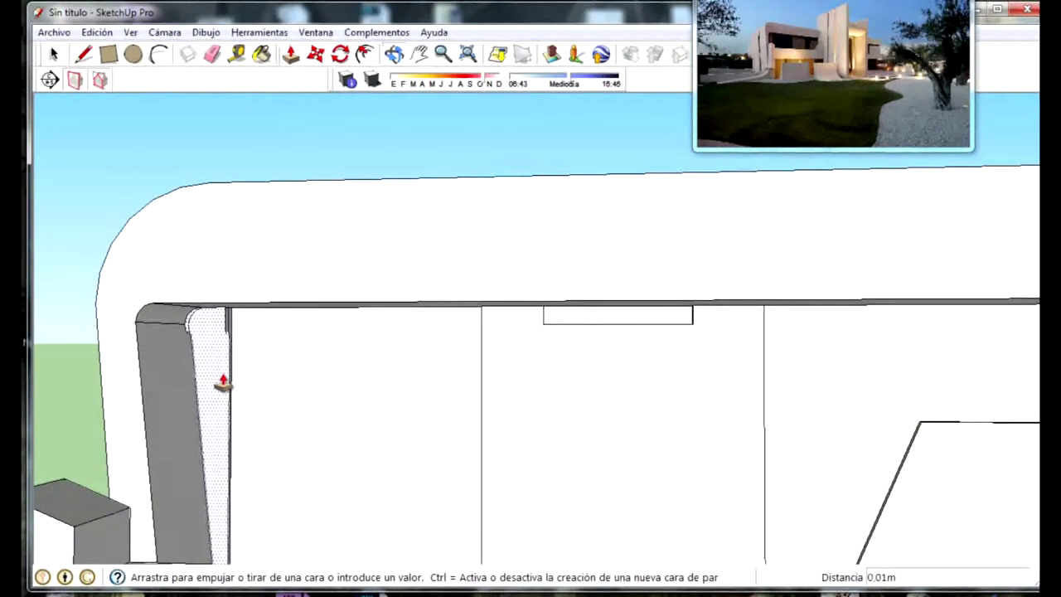
{"action": "left_click", "coordinate": [223, 380]}
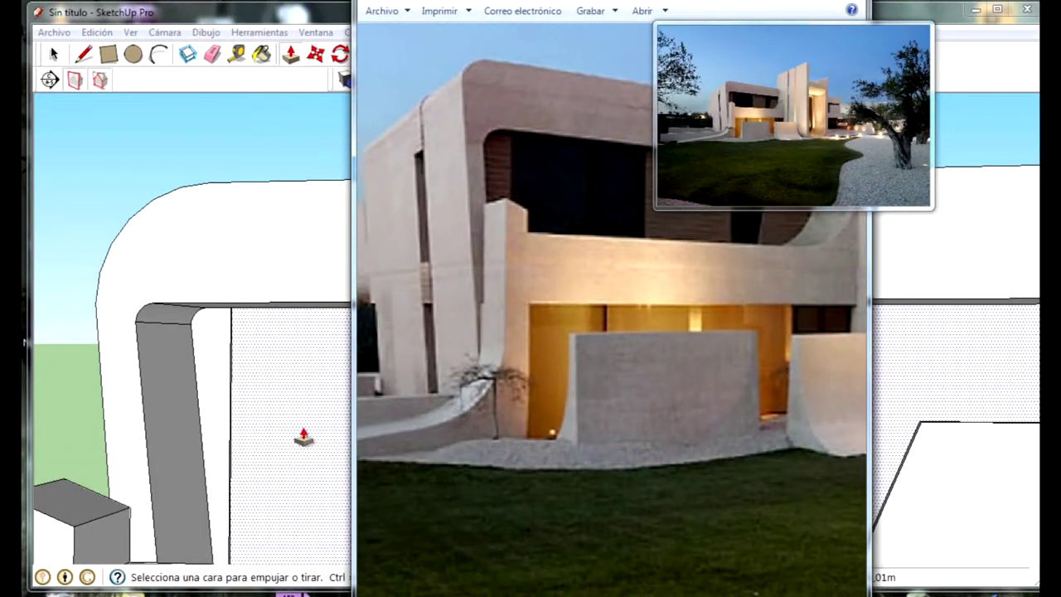
Orbit and zoom to bring the lower facade beneath the overhang into view
{"action": "scroll", "coordinate": [282, 436], "scroll_direction": "down", "scroll_amount": 3}
{"action": "mouse_move", "coordinate": [279, 440]}
{"action": "middle_mouse_down"}
{"action": "mouse_move", "coordinate": [450, 373]}
{"action": "mouse_move", "coordinate": [372, 480]}
{"action": "mouse_move", "coordinate": [339, 450]}
{"action": "mouse_move", "coordinate": [393, 379]}
{"action": "mouse_move", "coordinate": [358, 420]}
{"action": "middle_mouse_up"}
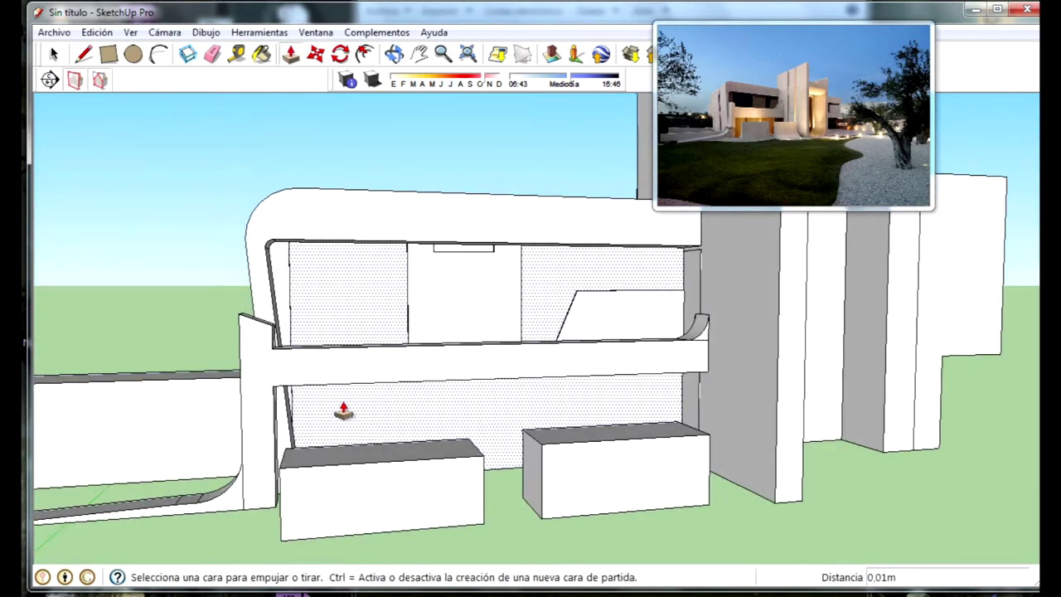
{"action": "scroll", "coordinate": [256, 372], "scroll_direction": "up", "scroll_amount": 5}
{"action": "mouse_move", "coordinate": [256, 372]}
{"action": "middle_mouse_down"}
{"action": "mouse_move", "coordinate": [250, 308]}
{"action": "mouse_move", "coordinate": [187, 315]}
{"action": "middle_mouse_up"}
{"action": "scroll", "coordinate": [135, 331], "scroll_direction": "up", "scroll_amount": 2}
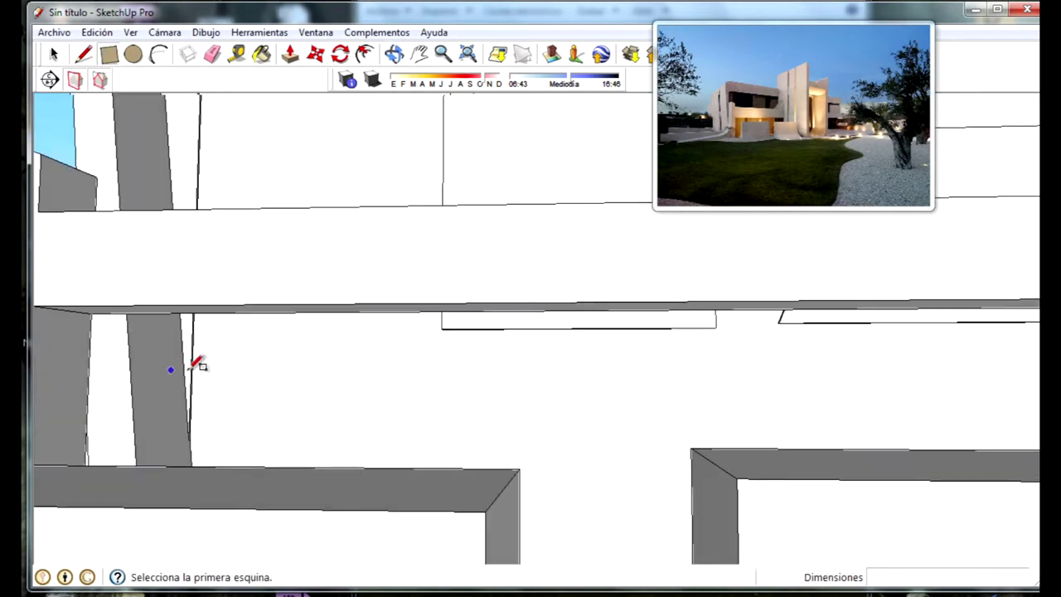
{"action": "scroll", "coordinate": [196, 355], "scroll_direction": "up", "scroll_amount": 2}
{"action": "scroll", "coordinate": [198, 321], "scroll_direction": "up", "scroll_amount": 2}
{"action": "scroll", "coordinate": [222, 325], "scroll_direction": "down", "scroll_amount": 2}
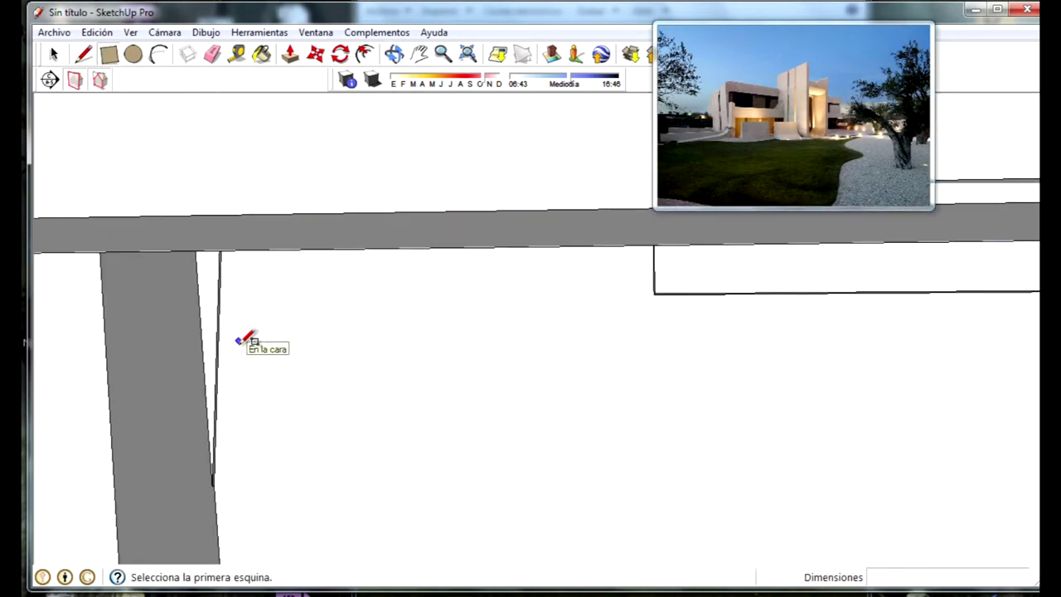
{"action": "scroll", "coordinate": [248, 343], "scroll_direction": "down", "scroll_amount": 3}
{"action": "mouse_move", "coordinate": [550, 433]}
{"action": "middle_mouse_down"}
{"action": "mouse_move", "coordinate": [443, 483]}
{"action": "mouse_move", "coordinate": [558, 528]}
{"action": "middle_mouse_up"}
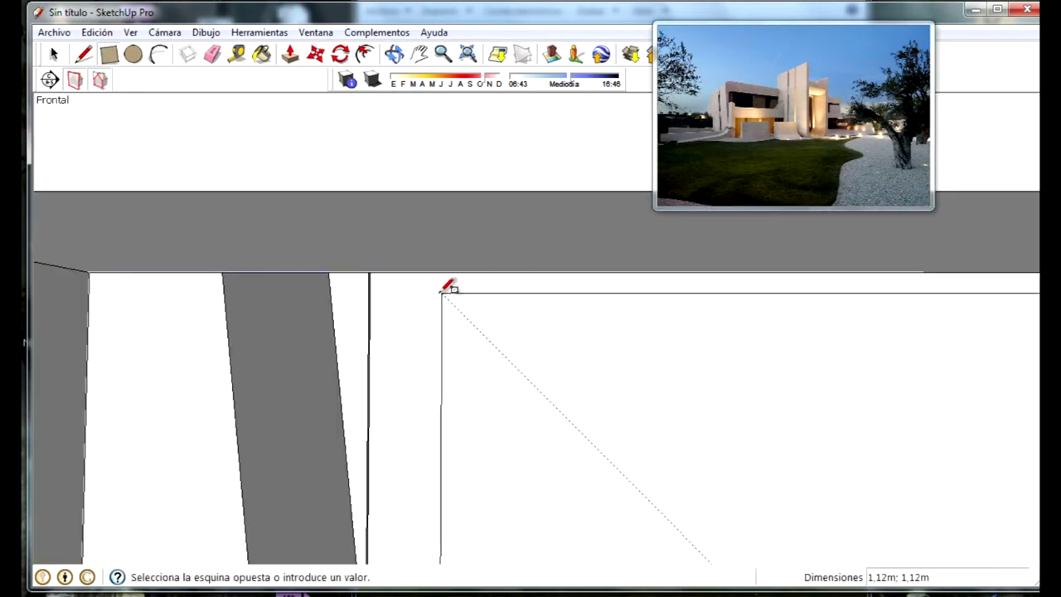
{"action": "mouse_move", "coordinate": [468, 299]}
{"action": "middle_mouse_down"}
{"action": "mouse_move", "coordinate": [840, 436]}
{"action": "mouse_move", "coordinate": [836, 457]}
{"action": "mouse_move", "coordinate": [682, 374]}
{"action": "mouse_move", "coordinate": [504, 107]}
{"action": "middle_mouse_up"}
Set the lower facade panel under the overhang back 0.03 m, then check the reference photo
{"action": "left_click", "coordinate": [291, 54]}
{"action": "mouse_move", "coordinate": [812, 364]}
{"action": "middle_mouse_down"}
{"action": "mouse_move", "coordinate": [827, 367]}
{"action": "mouse_move", "coordinate": [789, 374]}
{"action": "mouse_move", "coordinate": [978, 421]}
{"action": "mouse_move", "coordinate": [829, 445]}
{"action": "mouse_move", "coordinate": [675, 372]}
{"action": "mouse_move", "coordinate": [1019, 343]}
{"action": "mouse_move", "coordinate": [860, 428]}
{"action": "middle_mouse_up"}
{"action": "left_click", "coordinate": [978, 420]}
{"action": "left_click", "coordinate": [829, 445]}
{"action": "scroll", "coordinate": [860, 428], "scroll_direction": "up", "scroll_amount": 3}
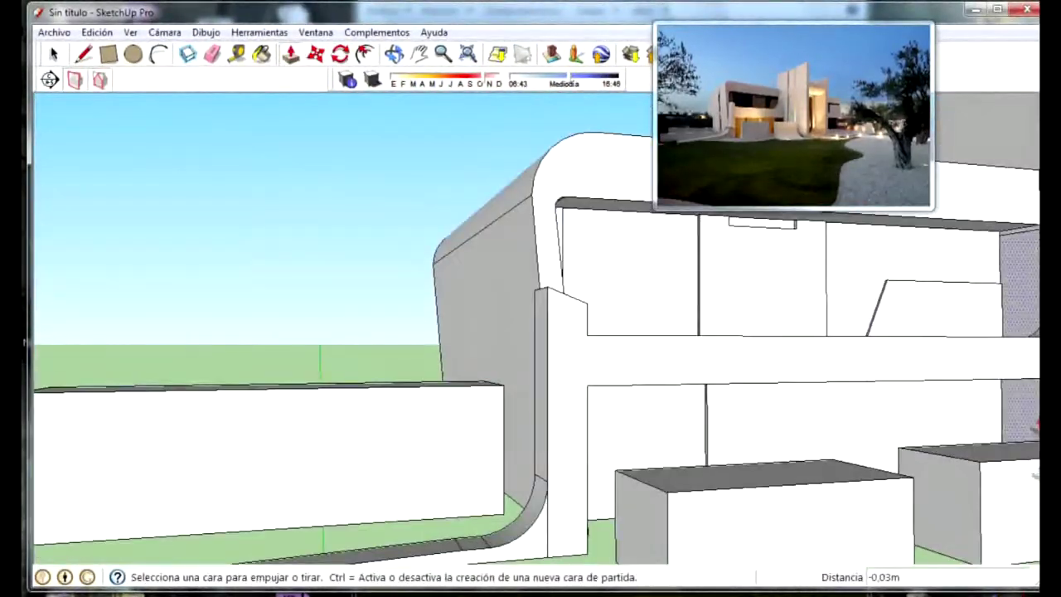
{"action": "key", "text": "alt+Tab"}
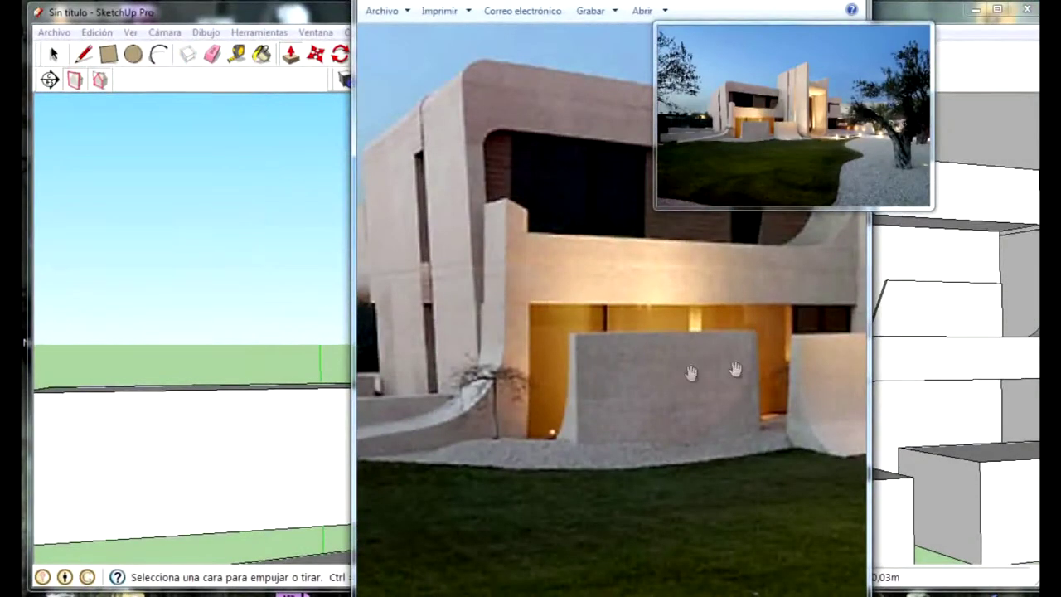
Outline a rectangular strip on the lower facade, viewing it from several angles
{"action": "left_click", "coordinate": [267, 321]}
{"action": "mouse_move", "coordinate": [937, 391]}
{"action": "middle_mouse_down"}
{"action": "mouse_move", "coordinate": [788, 339]}
{"action": "mouse_move", "coordinate": [1036, 481]}
{"action": "middle_mouse_up"}
{"action": "scroll", "coordinate": [779, 203], "scroll_direction": "up", "scroll_amount": 2}
{"action": "key", "text": "r"}
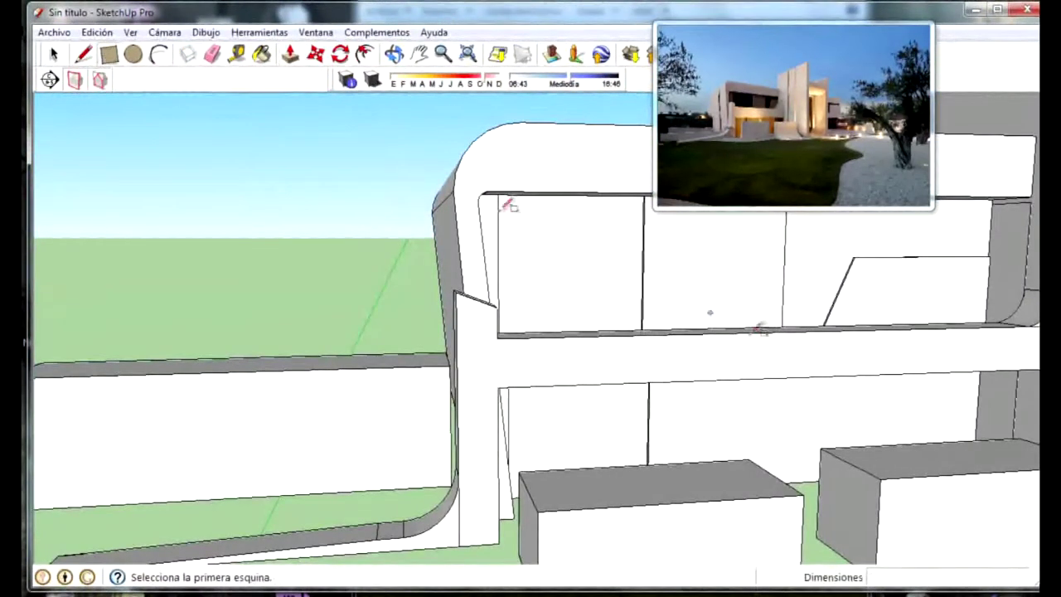
{"action": "left_click", "coordinate": [864, 386]}
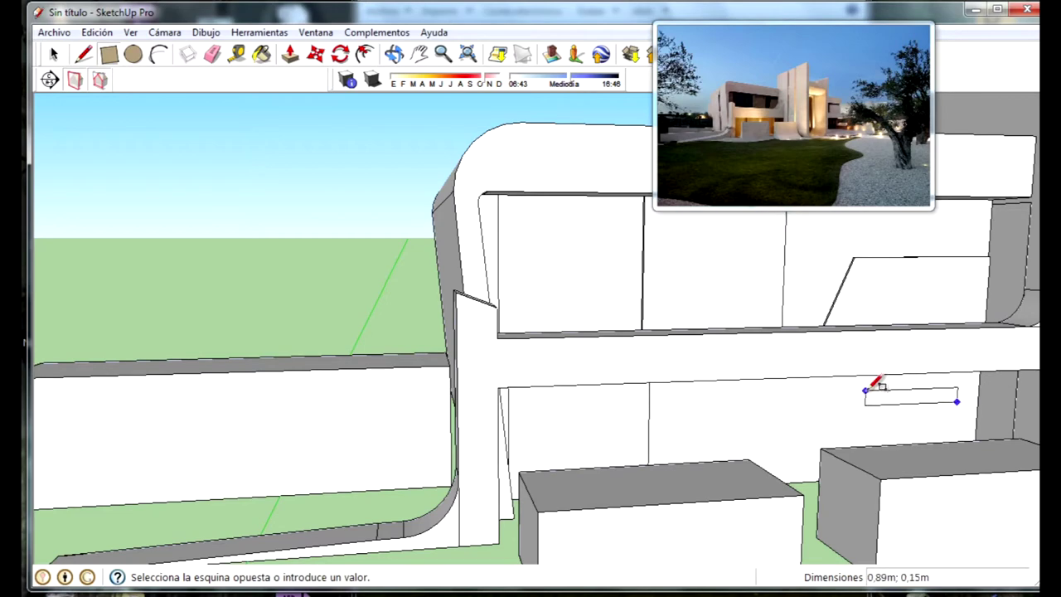
{"action": "scroll", "coordinate": [949, 347], "scroll_direction": "up", "scroll_amount": 2}
{"action": "scroll", "coordinate": [935, 406], "scroll_direction": "up", "scroll_amount": 2}
{"action": "scroll", "coordinate": [875, 328], "scroll_direction": "up", "scroll_amount": 2}
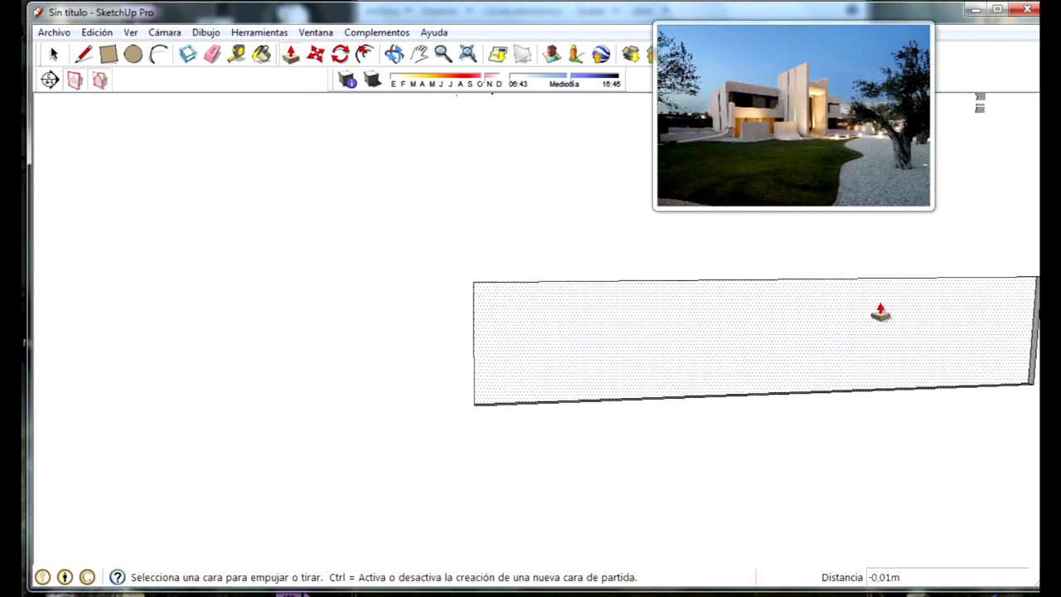
{"action": "middle_click_drag", "start_coordinate": [881, 310], "coordinate": [354, 287]}
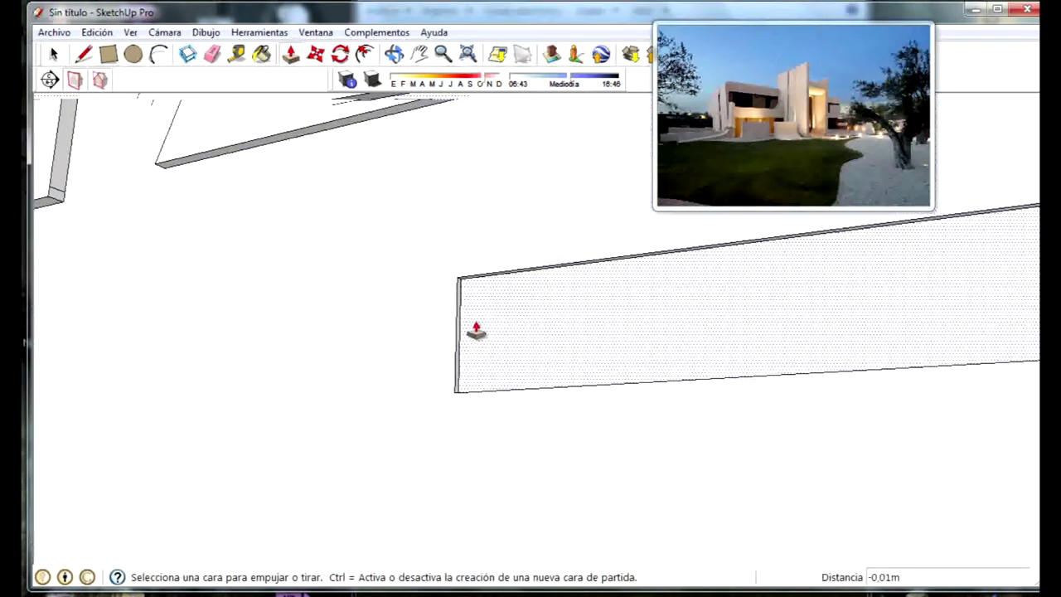
{"action": "middle_click_drag", "start_coordinate": [651, 353], "coordinate": [942, 287]}
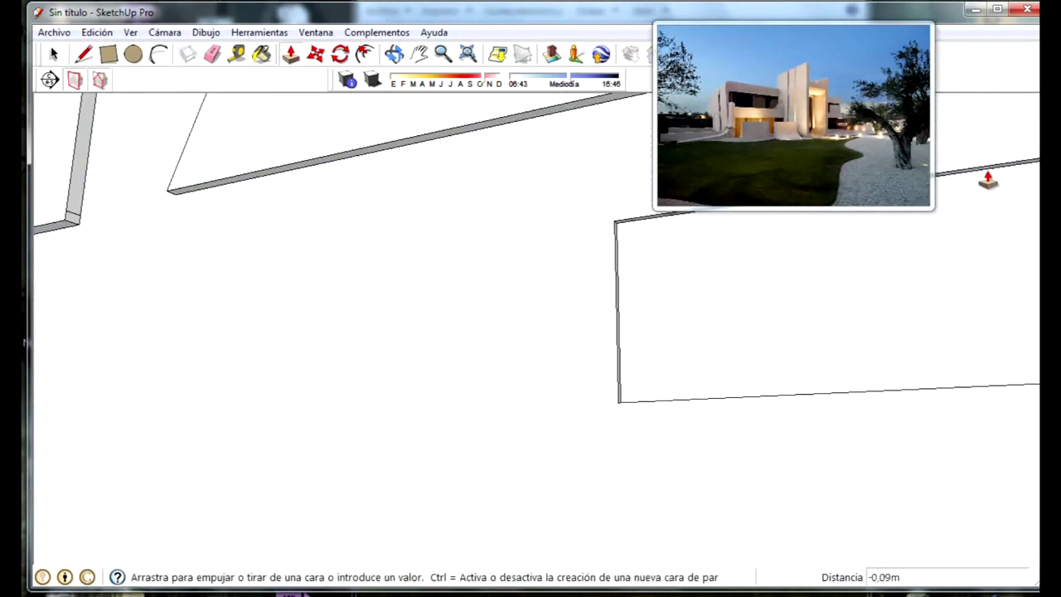
{"action": "left_click", "coordinate": [107, 54]}
{"action": "middle_click_drag", "start_coordinate": [817, 403], "coordinate": [885, 454]}
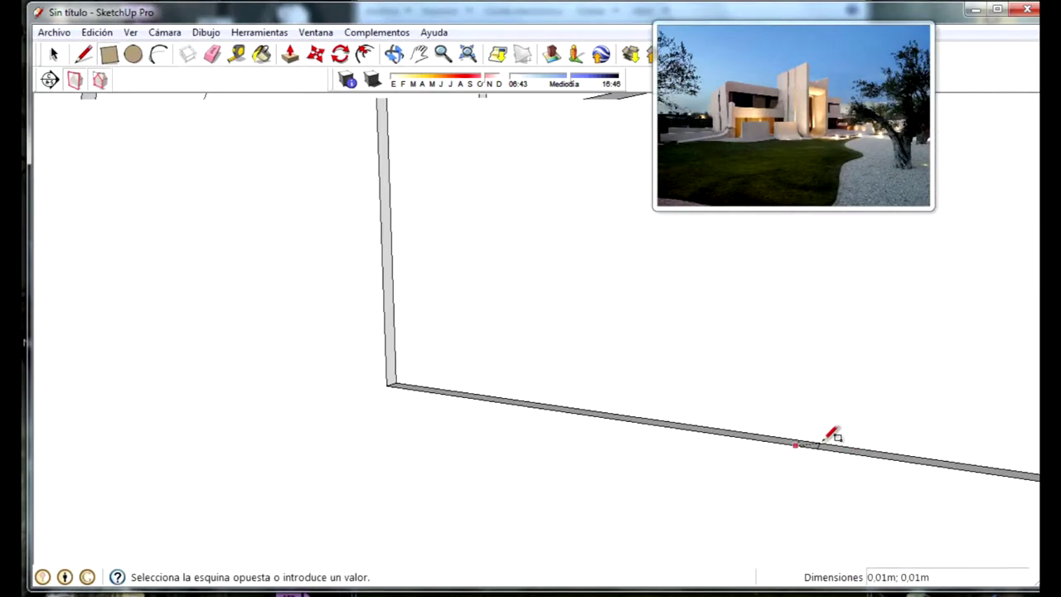
{"action": "left_click", "coordinate": [831, 437]}
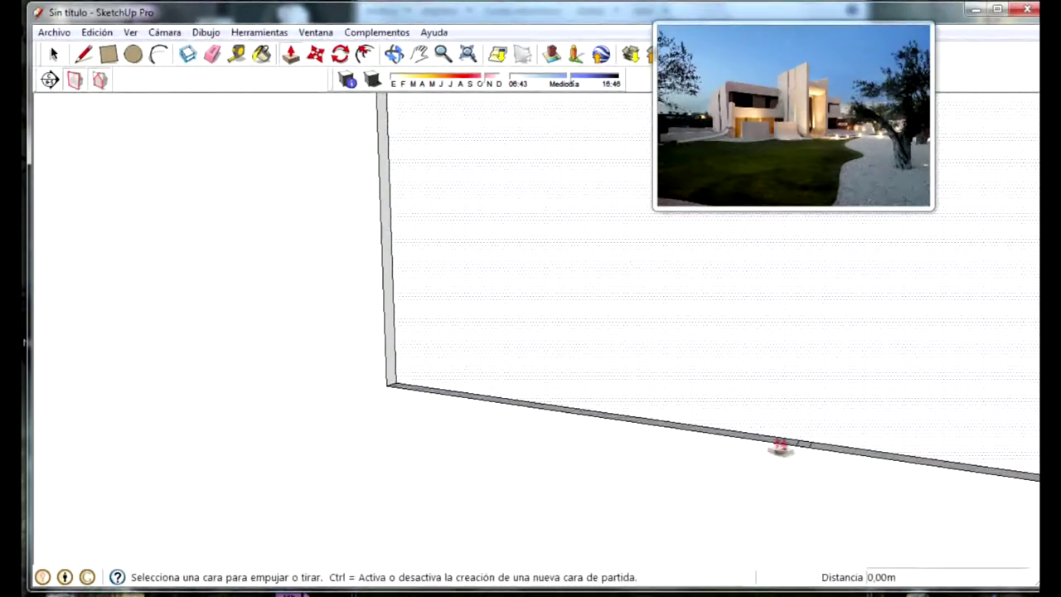
Extrude the first thin entrance-wall strip to 0.25 m thickness
{"action": "left_click", "coordinate": [801, 448]}
{"action": "scroll", "coordinate": [552, 201], "scroll_direction": "down", "scroll_amount": 3}
{"action": "scroll", "coordinate": [573, 284], "scroll_direction": "down", "scroll_amount": 2}
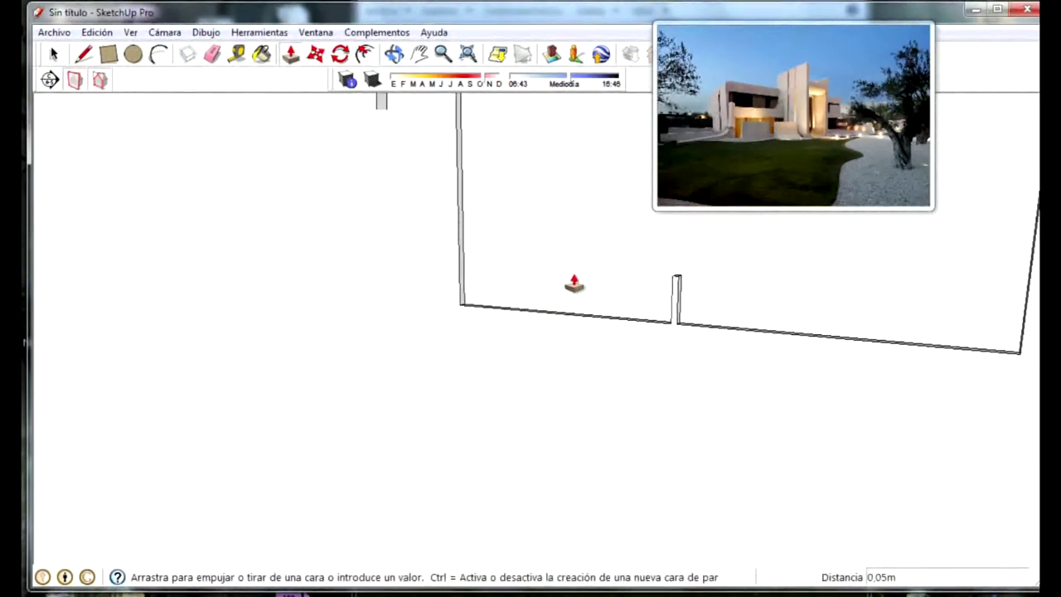
{"action": "scroll", "coordinate": [531, 265], "scroll_direction": "up", "scroll_amount": 3}
{"action": "scroll", "coordinate": [464, 249], "scroll_direction": "up", "scroll_amount": 2}
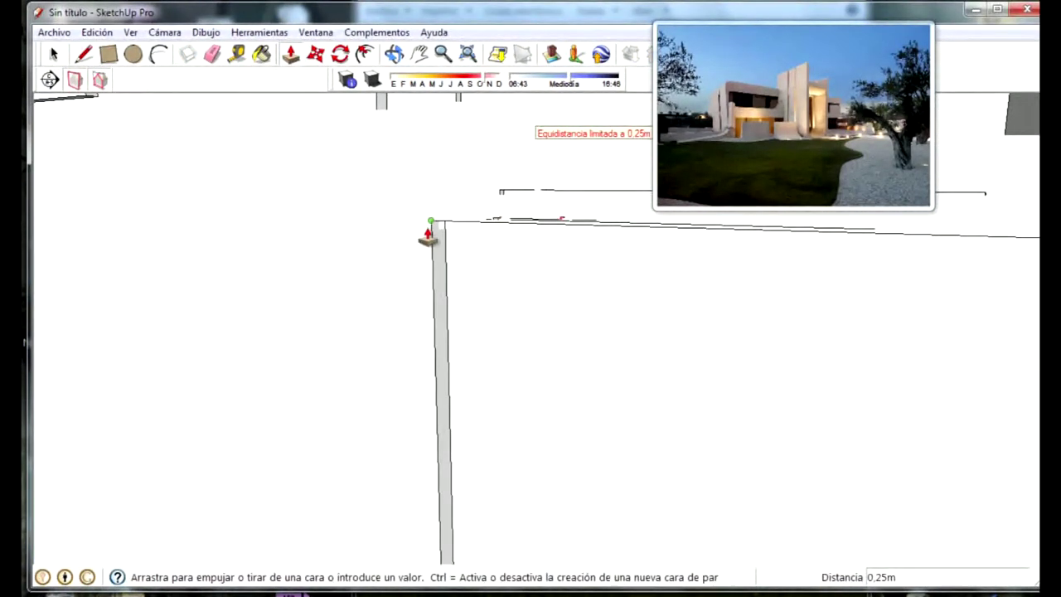
{"action": "left_click", "coordinate": [428, 237]}
{"action": "scroll", "coordinate": [655, 356], "scroll_direction": "down", "scroll_amount": 2}
{"action": "scroll", "coordinate": [727, 398], "scroll_direction": "down", "scroll_amount": 2}
{"action": "scroll", "coordinate": [761, 422], "scroll_direction": "down", "scroll_amount": 2}
{"action": "scroll", "coordinate": [902, 433], "scroll_direction": "up", "scroll_amount": 1}
{"action": "scroll", "coordinate": [742, 434], "scroll_direction": "up", "scroll_amount": 2}
{"action": "scroll", "coordinate": [722, 436], "scroll_direction": "up", "scroll_amount": 2}
{"action": "scroll", "coordinate": [709, 419], "scroll_direction": "up", "scroll_amount": 1}
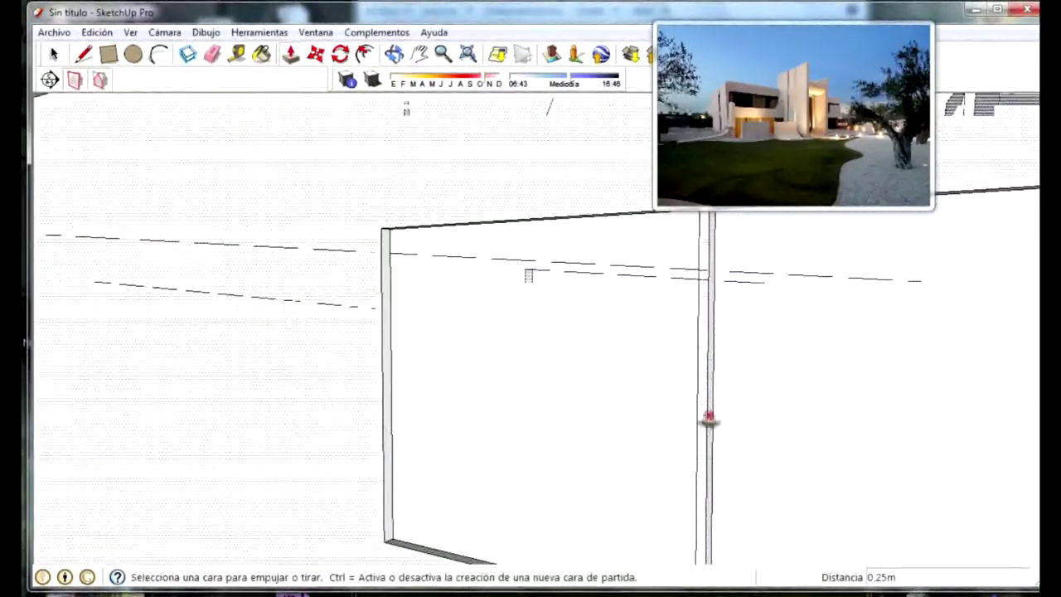
{"action": "left_click", "coordinate": [708, 418]}
{"action": "left_click", "coordinate": [760, 443]}
Extrude the next strip and the neighbouring face by the same amount, then orbit out
{"action": "middle_click_drag", "start_coordinate": [761, 442], "coordinate": [550, 384]}
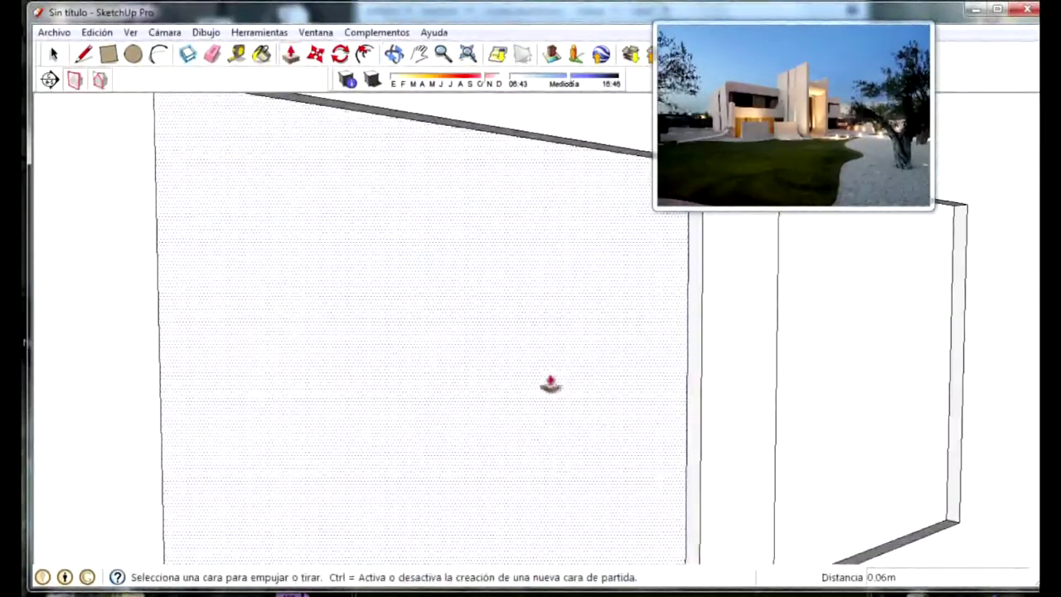
{"action": "left_click", "coordinate": [673, 432]}
{"action": "left_click", "coordinate": [722, 433]}
{"action": "middle_click_drag", "start_coordinate": [722, 434], "coordinate": [550, 421]}
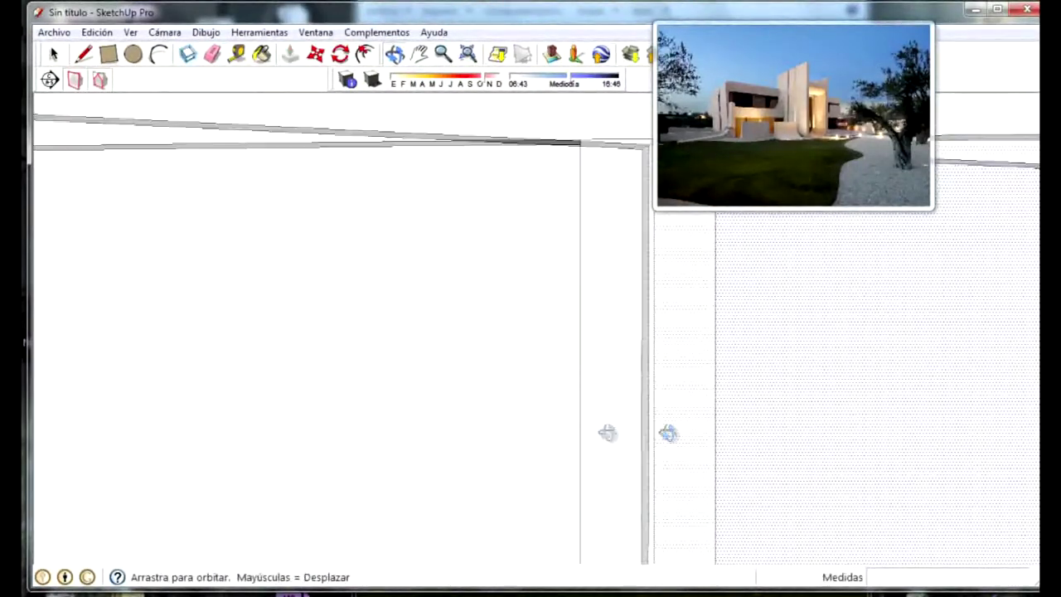
{"action": "left_click", "coordinate": [580, 424]}
{"action": "double_click", "coordinate": [581, 424]}
{"action": "left_click", "coordinate": [523, 437]}
{"action": "scroll", "coordinate": [580, 456], "scroll_direction": "down", "scroll_amount": 5}
{"action": "mouse_move", "coordinate": [672, 450]}
{"action": "middle_mouse_down"}
{"action": "mouse_move", "coordinate": [679, 439]}
{"action": "mouse_move", "coordinate": [505, 499]}
{"action": "mouse_move", "coordinate": [592, 504]}
{"action": "middle_mouse_up"}
{"action": "scroll", "coordinate": [680, 439], "scroll_direction": "down", "scroll_amount": 5}
Bring up the reference photo of the house to check the front garden walls
{"action": "key", "text": "alt+Tab"}
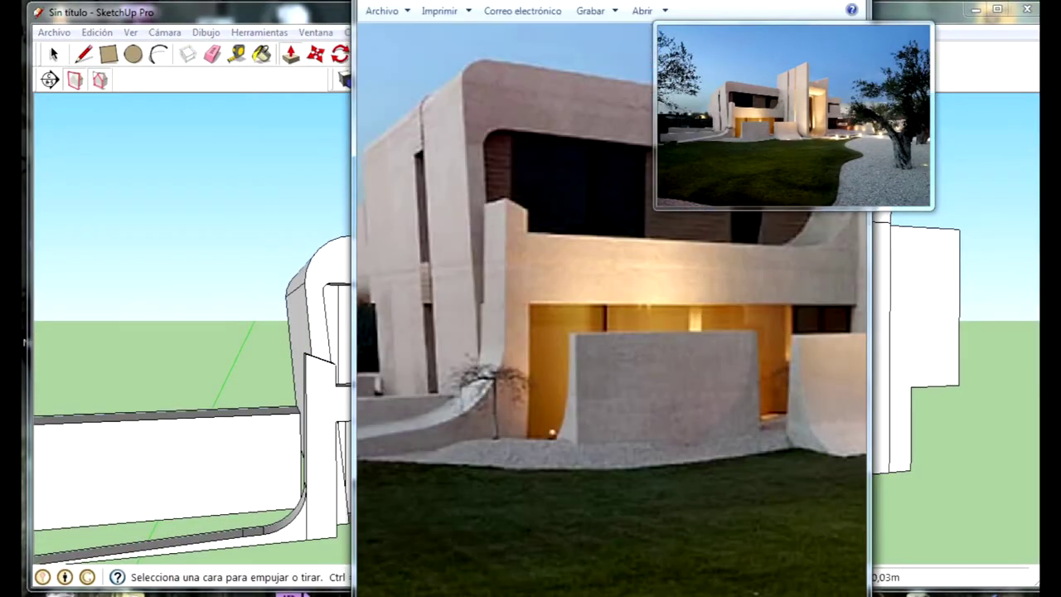
{"action": "scroll", "coordinate": [601, 522], "scroll_direction": "down", "scroll_amount": 2}
{"action": "scroll", "coordinate": [601, 467], "scroll_direction": "up", "scroll_amount": 3}
{"action": "scroll", "coordinate": [604, 401], "scroll_direction": "down", "scroll_amount": 2}
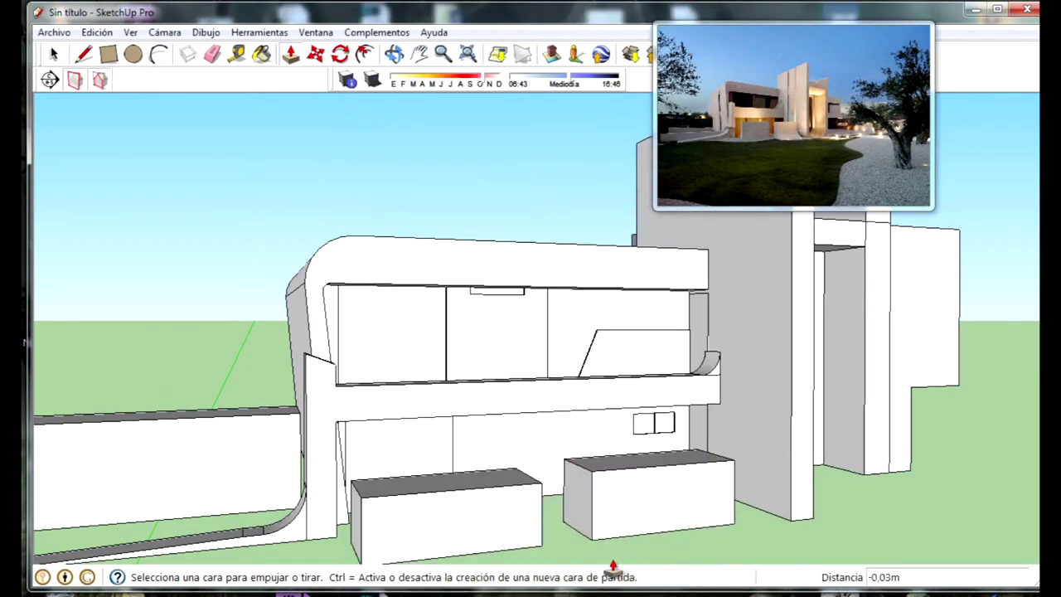
Draw curved arcs across the ends of both low boxes in front of the house
{"action": "mouse_move", "coordinate": [611, 568]}
{"action": "middle_mouse_down"}
{"action": "mouse_move", "coordinate": [775, 450]}
{"action": "mouse_move", "coordinate": [611, 450]}
{"action": "mouse_move", "coordinate": [657, 505]}
{"action": "middle_mouse_up"}
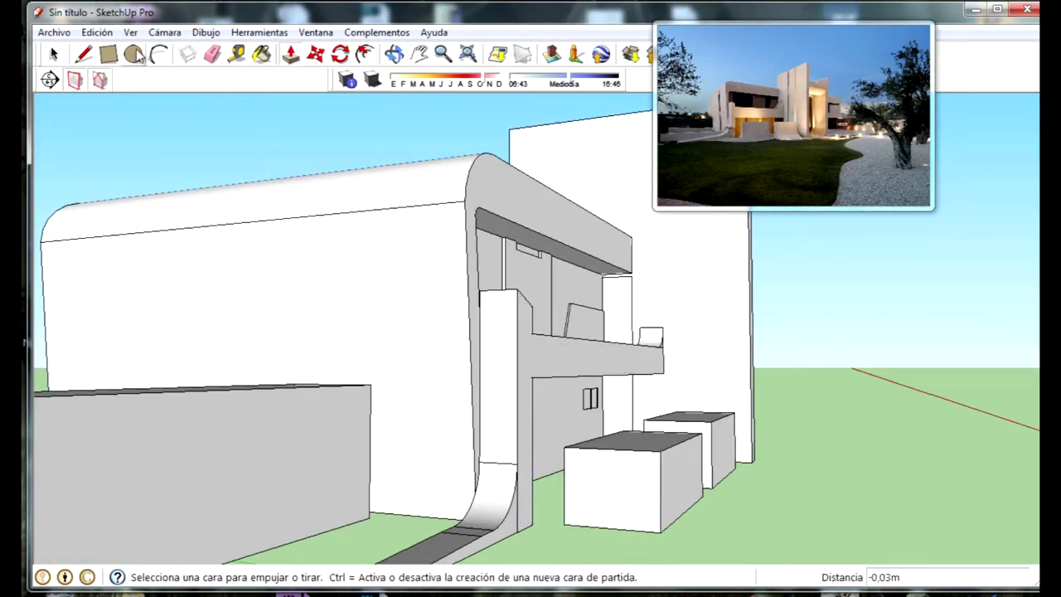
{"action": "scroll", "coordinate": [634, 448], "scroll_direction": "up", "scroll_amount": 1}
{"action": "left_click", "coordinate": [652, 450]}
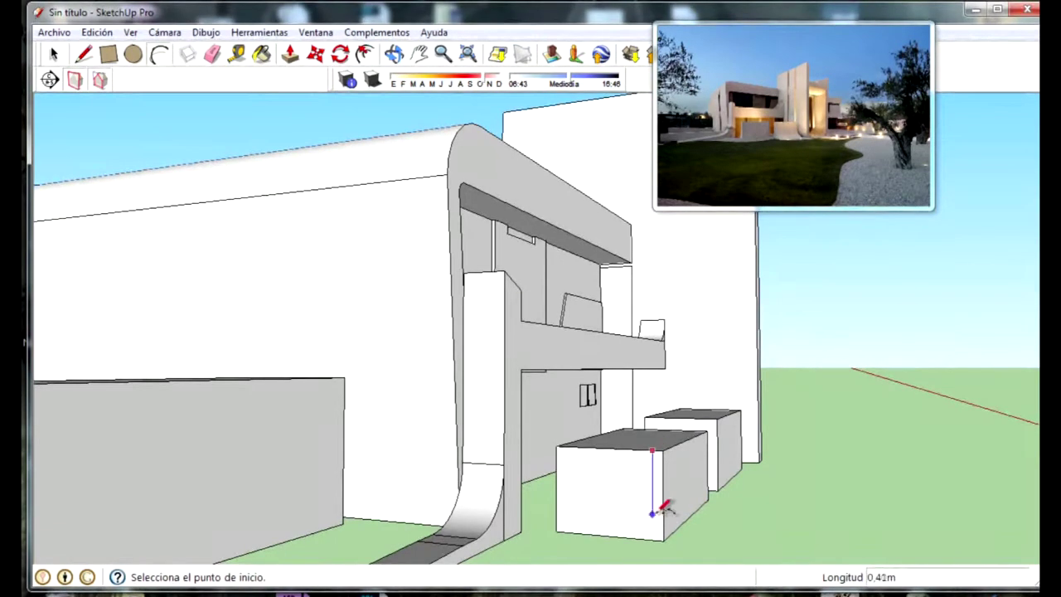
{"action": "left_click", "coordinate": [555, 532]}
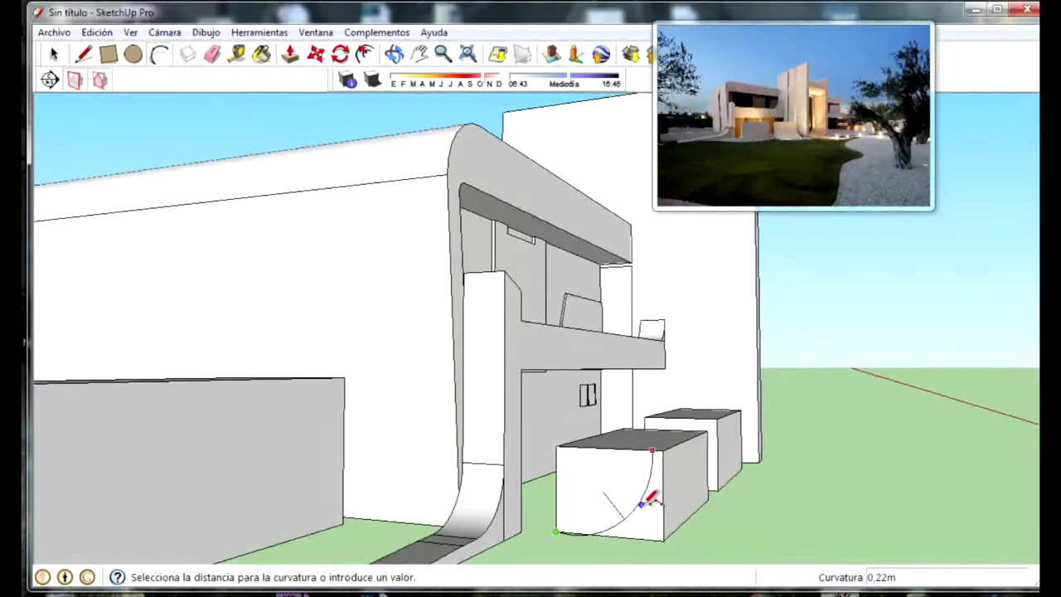
{"action": "left_click", "coordinate": [643, 497]}
{"action": "middle_click_drag", "start_coordinate": [724, 503], "coordinate": [720, 452]}
{"action": "scroll", "coordinate": [719, 452], "scroll_direction": "up", "scroll_amount": 4}
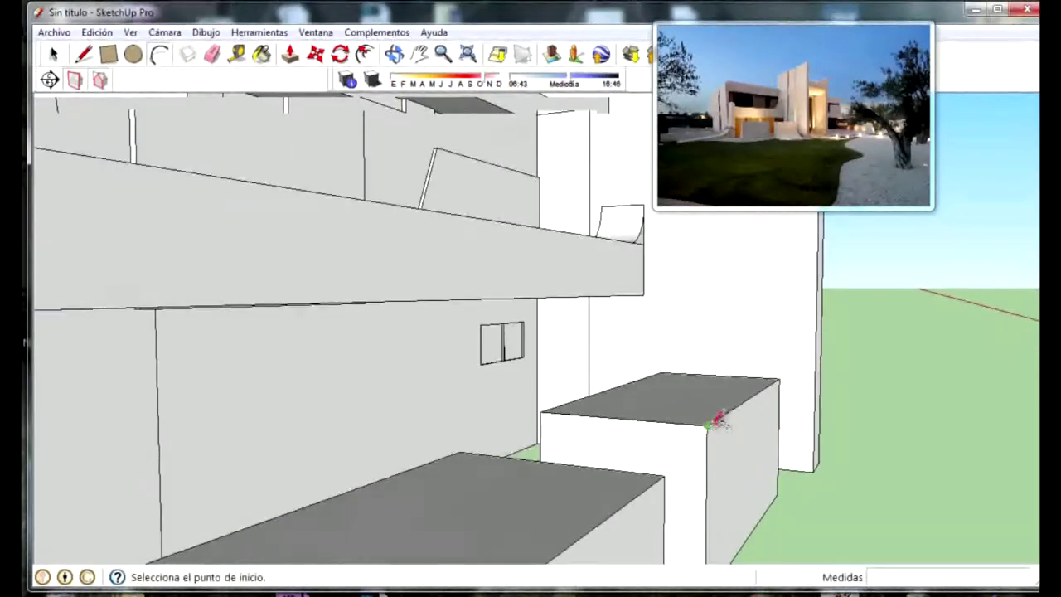
{"action": "left_click", "coordinate": [704, 427]}
{"action": "middle_click_drag", "start_coordinate": [703, 427], "coordinate": [450, 498]}
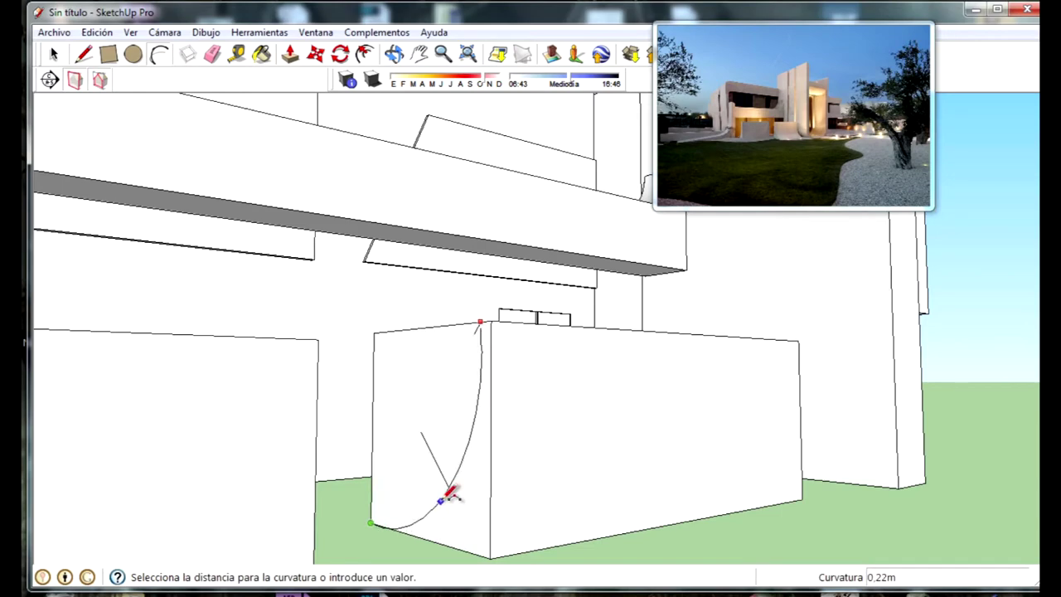
{"action": "scroll", "coordinate": [384, 526], "scroll_direction": "down", "scroll_amount": 3}
{"action": "middle_click_drag", "start_coordinate": [472, 436], "coordinate": [464, 493]}
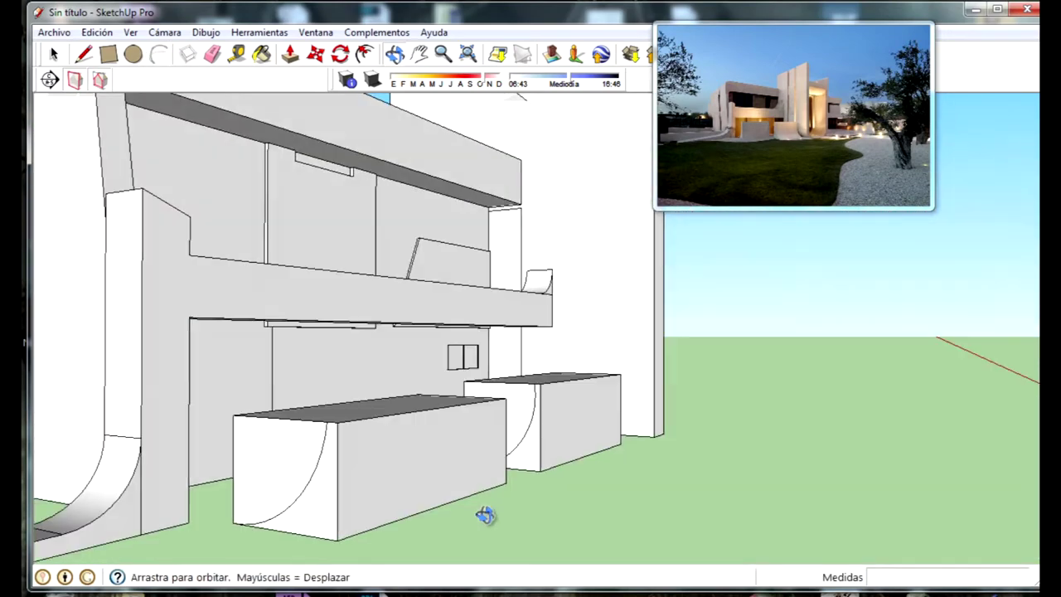
Push both box fronts back 1.57 m, leaving thin walls with curved sweeping bases
{"action": "key", "text": "p"}
{"action": "middle_click_drag", "start_coordinate": [408, 377], "coordinate": [308, 505]}
{"action": "left_click", "coordinate": [301, 483]}
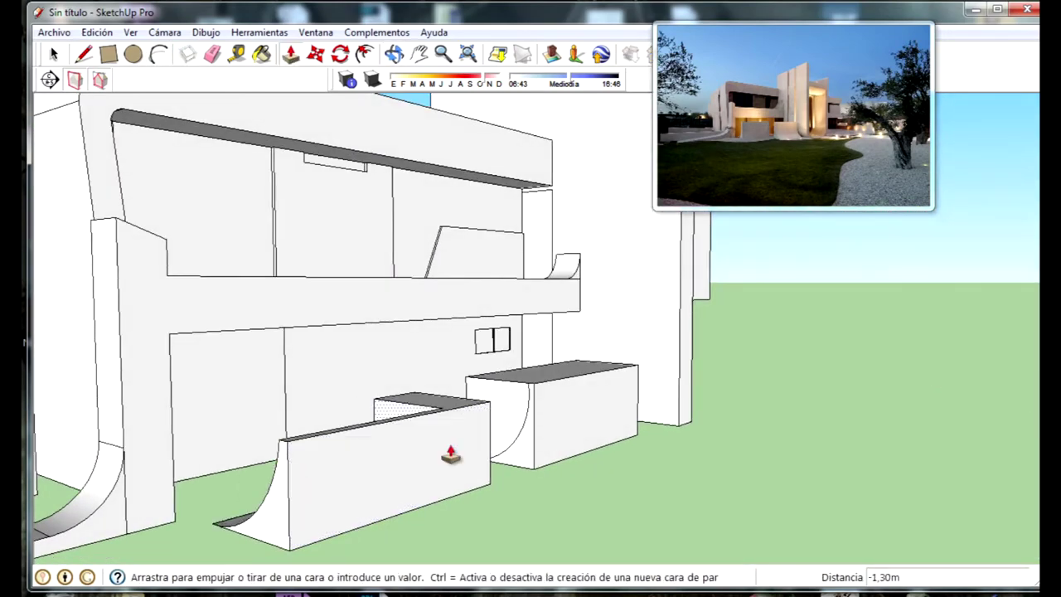
{"action": "left_click", "coordinate": [502, 438]}
{"action": "left_click", "coordinate": [528, 415]}
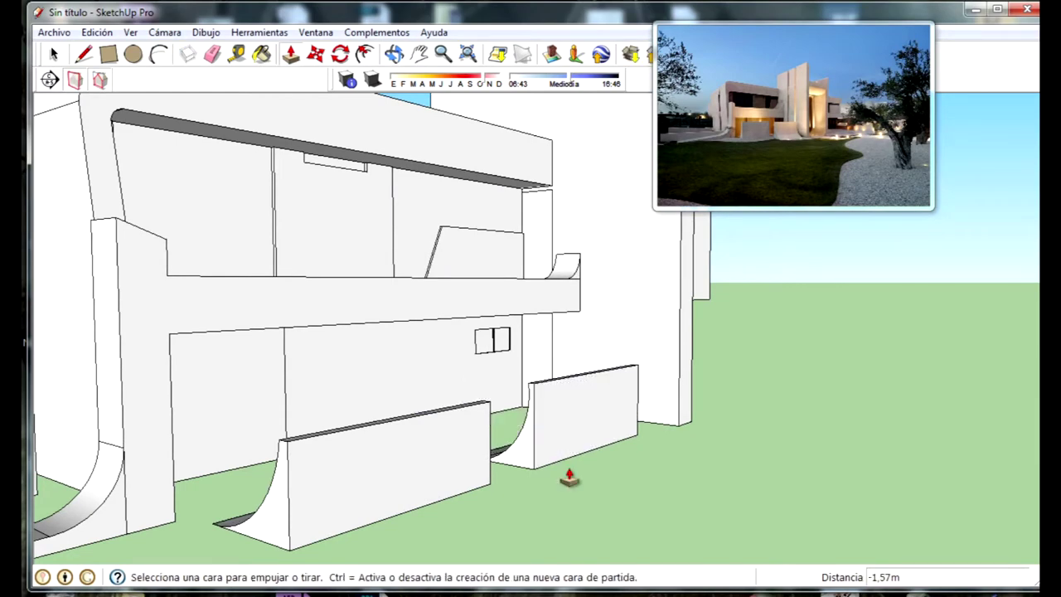
{"action": "scroll", "coordinate": [497, 464], "scroll_direction": "down", "scroll_amount": 3}
{"action": "scroll", "coordinate": [374, 445], "scroll_direction": "up", "scroll_amount": 5}
{"action": "scroll", "coordinate": [734, 362], "scroll_direction": "down", "scroll_amount": 2}
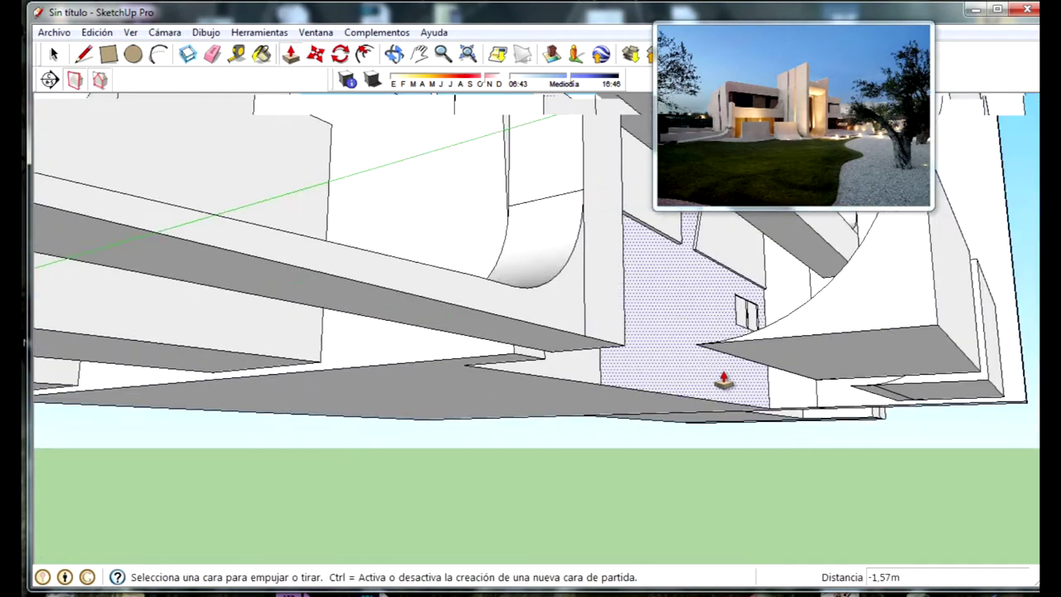
{"action": "scroll", "coordinate": [723, 380], "scroll_direction": "down", "scroll_amount": 5}
{"action": "scroll", "coordinate": [676, 450], "scroll_direction": "up", "scroll_amount": 3}
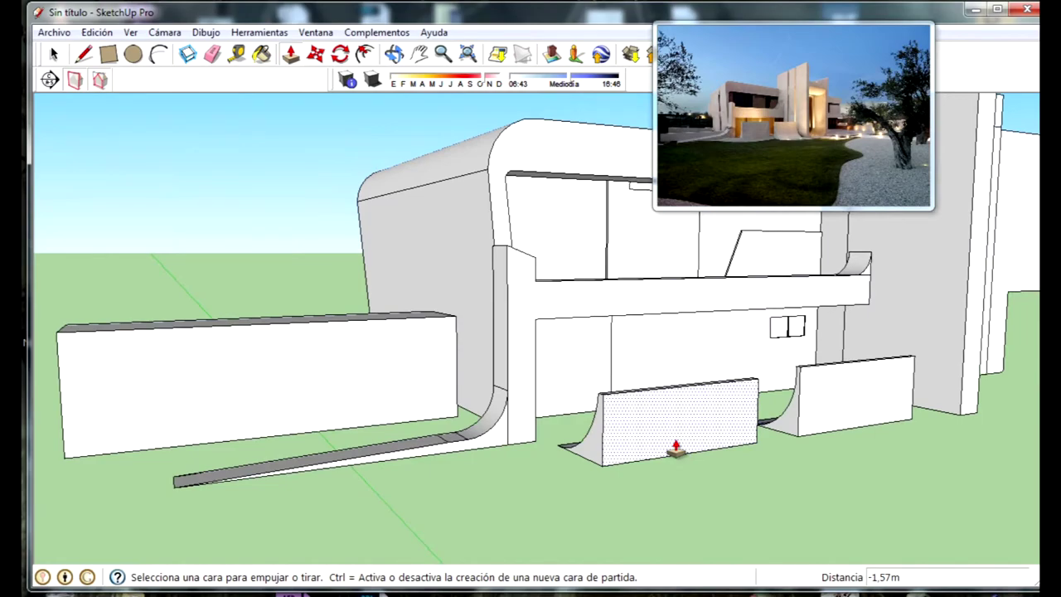
{"action": "scroll", "coordinate": [469, 474], "scroll_direction": "down", "scroll_amount": 3}
{"action": "scroll", "coordinate": [487, 448], "scroll_direction": "down", "scroll_amount": 2}
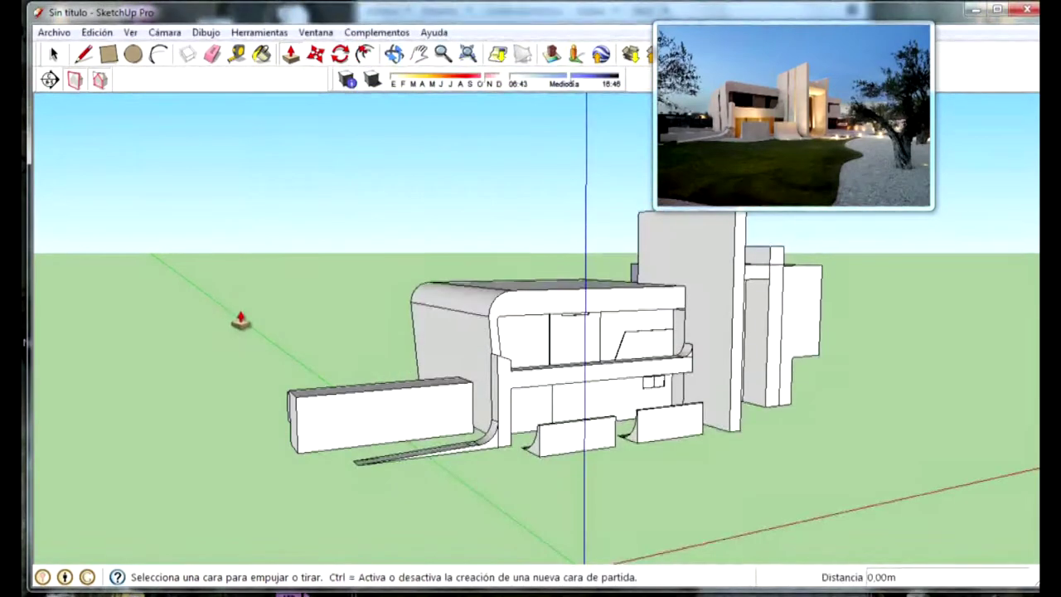
Push the narrow face between the tall entrance wall and the right-hand building in 1.50 m
{"action": "mouse_move", "coordinate": [237, 317]}
{"action": "middle_mouse_down"}
{"action": "mouse_move", "coordinate": [727, 346]}
{"action": "mouse_move", "coordinate": [677, 354]}
{"action": "middle_mouse_up"}
{"action": "key", "text": "p"}
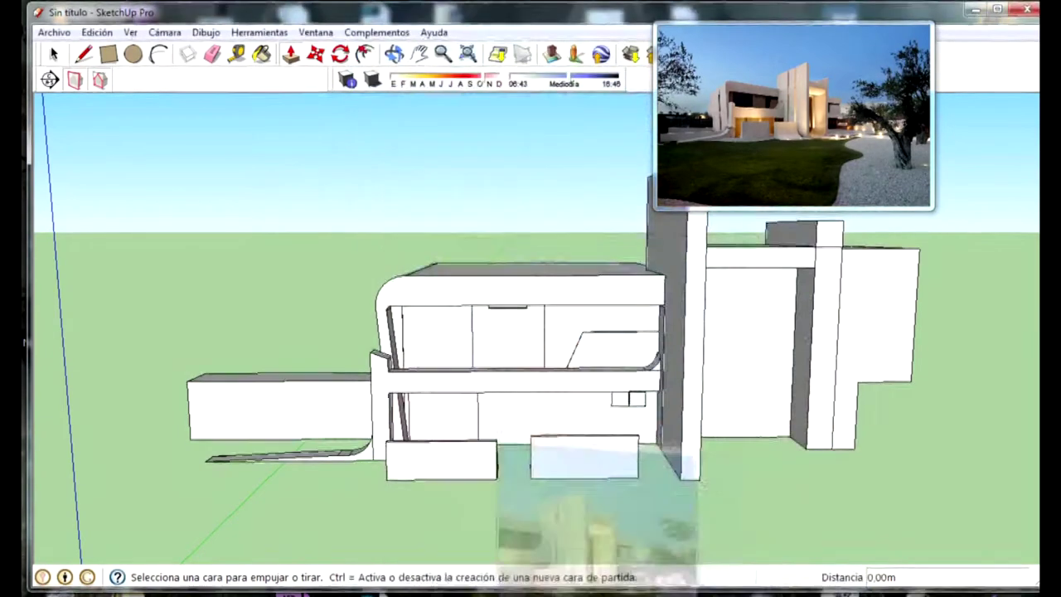
{"action": "mouse_move", "coordinate": [828, 447]}
{"action": "middle_mouse_down"}
{"action": "mouse_move", "coordinate": [743, 451]}
{"action": "mouse_move", "coordinate": [544, 214]}
{"action": "middle_mouse_up"}
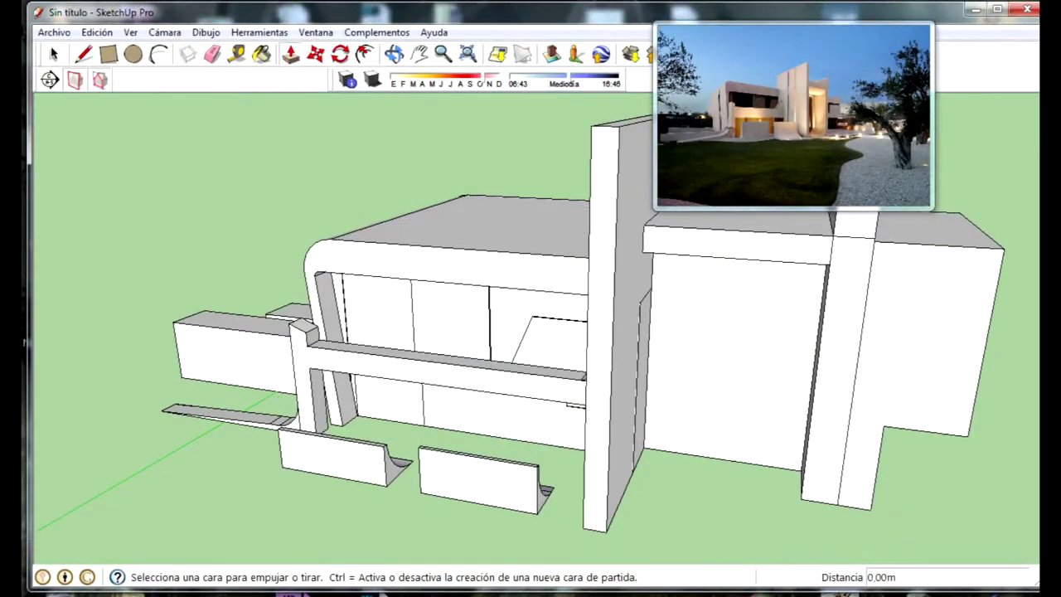
{"action": "mouse_move", "coordinate": [948, 497]}
{"action": "middle_mouse_down"}
{"action": "mouse_move", "coordinate": [876, 403]}
{"action": "mouse_move", "coordinate": [801, 394]}
{"action": "mouse_move", "coordinate": [987, 473]}
{"action": "mouse_move", "coordinate": [486, 334]}
{"action": "mouse_move", "coordinate": [725, 377]}
{"action": "middle_mouse_up"}
{"action": "left_click", "coordinate": [718, 390]}
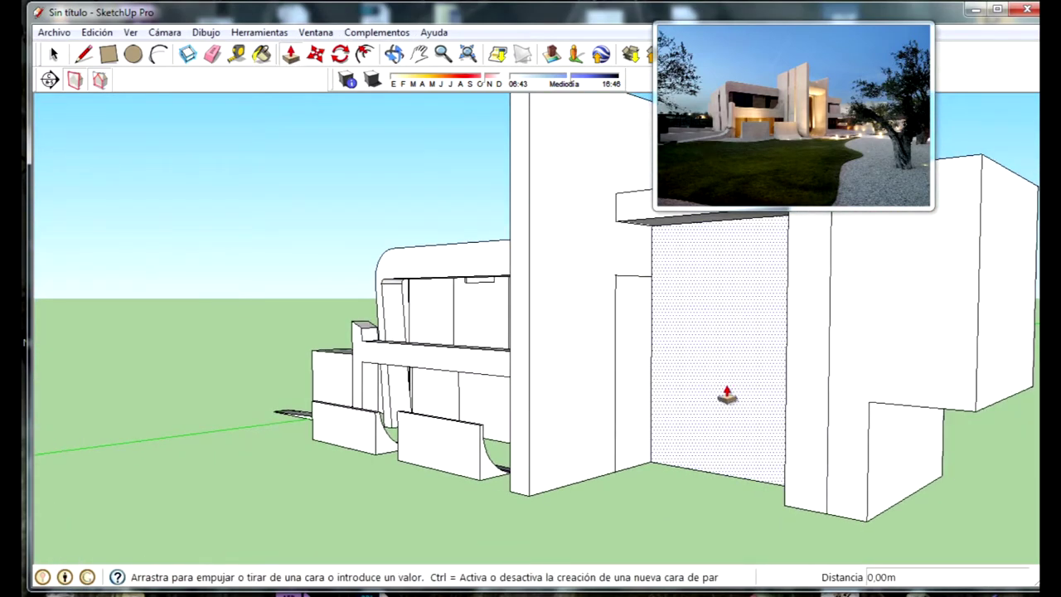
{"action": "mouse_move", "coordinate": [700, 432]}
{"action": "middle_mouse_down"}
{"action": "mouse_move", "coordinate": [684, 440]}
{"action": "mouse_move", "coordinate": [682, 464]}
{"action": "middle_mouse_up"}
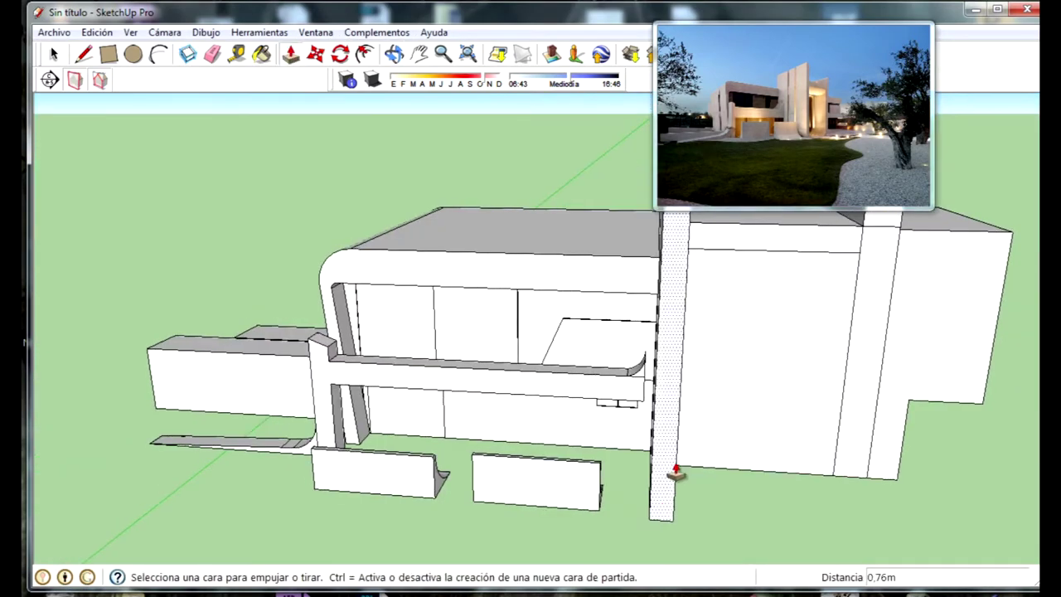
{"action": "type", "text": "-1,50m"}
{"action": "left_click", "coordinate": [678, 474]}
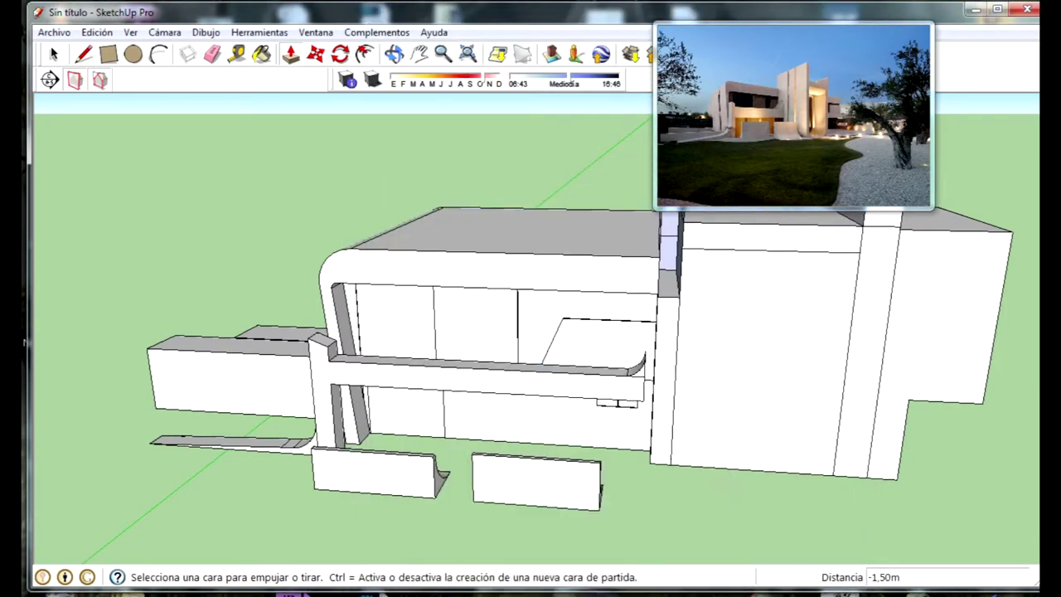
{"action": "middle_click_drag", "start_coordinate": [796, 389], "coordinate": [822, 387]}
{"action": "scroll", "coordinate": [671, 375], "scroll_direction": "up", "scroll_amount": 3}
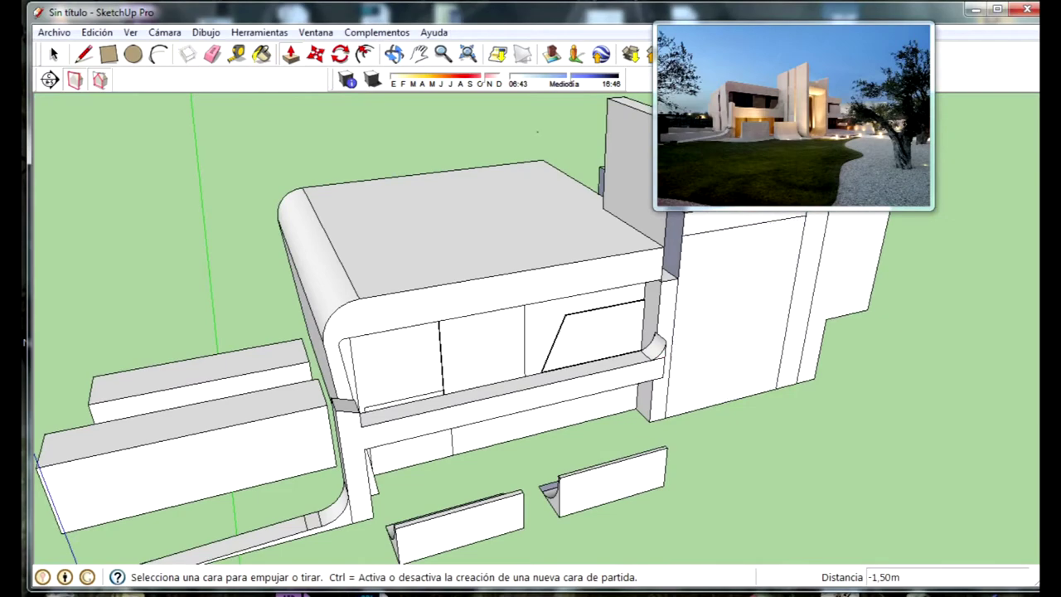
{"action": "mouse_move", "coordinate": [310, 114]}
{"action": "middle_mouse_down"}
{"action": "mouse_move", "coordinate": [403, 279]}
{"action": "mouse_move", "coordinate": [630, 381]}
{"action": "middle_mouse_up"}
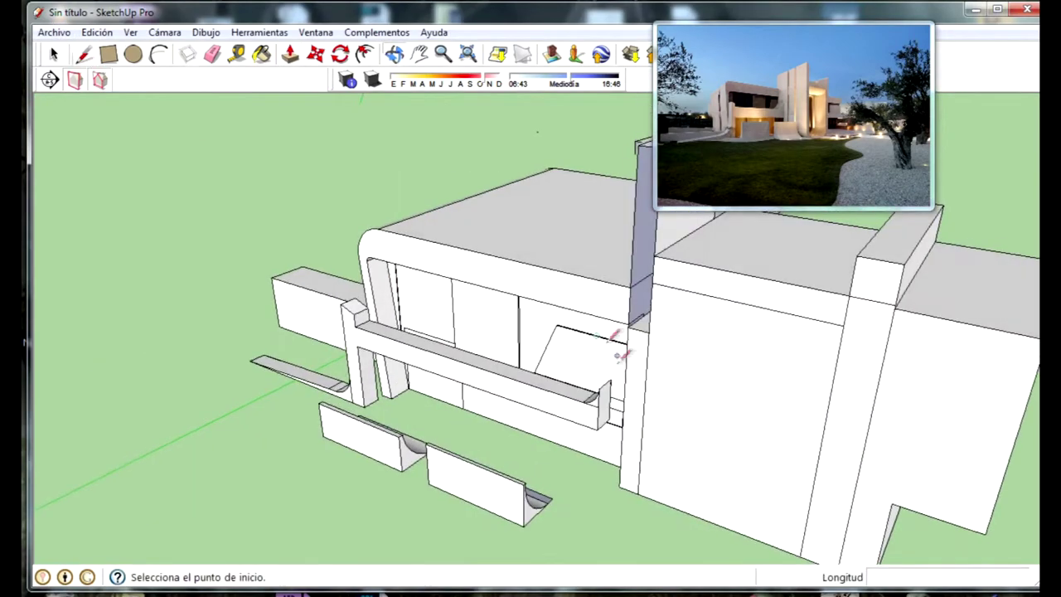
{"action": "key", "text": "r"}
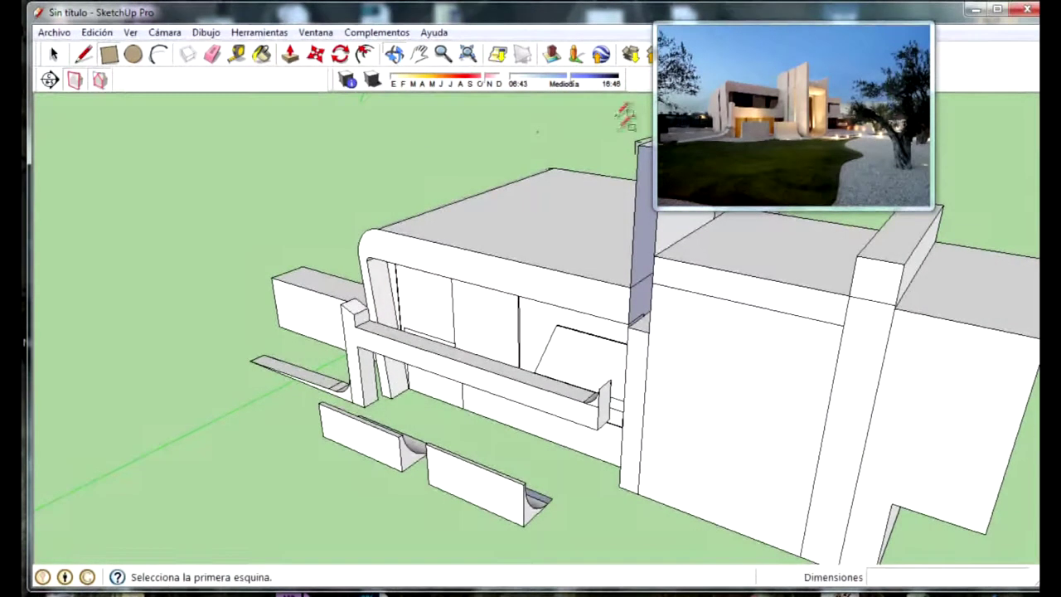
{"action": "left_click", "coordinate": [639, 144]}
{"action": "left_click", "coordinate": [652, 314]}
{"action": "key", "text": "space"}
{"action": "left_click", "coordinate": [641, 336]}
{"action": "key", "text": "Delete"}
{"action": "left_click", "coordinate": [717, 296]}
{"action": "key", "text": "Delete"}
{"action": "left_click", "coordinate": [852, 331]}
{"action": "left_click", "coordinate": [842, 322]}
{"action": "key", "text": "Delete"}
{"action": "left_click", "coordinate": [853, 303]}
{"action": "key", "text": "Delete"}
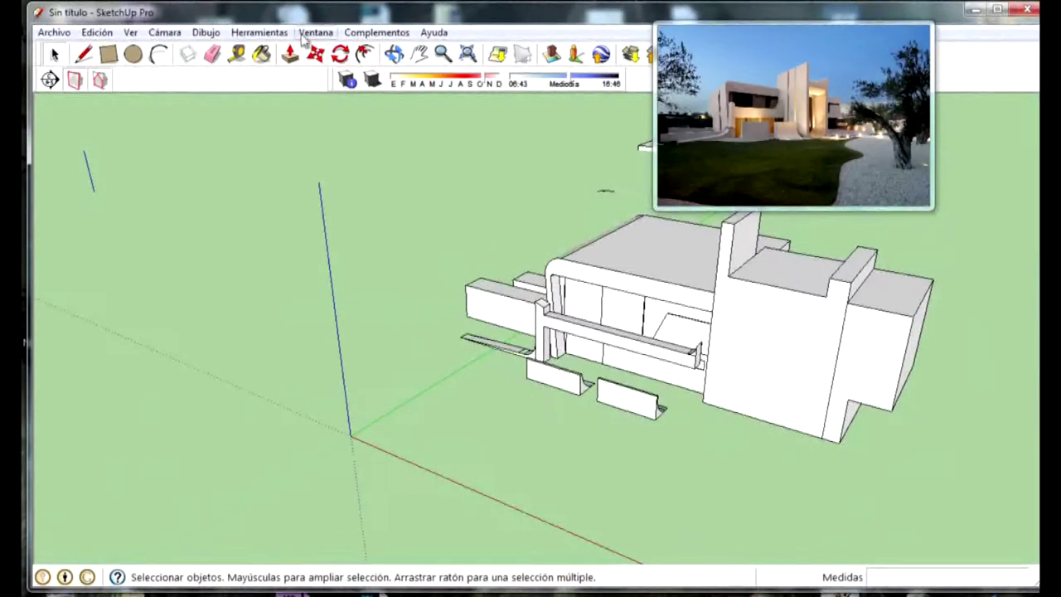
{"action": "left_click", "coordinate": [289, 53]}
{"action": "middle_click_drag", "start_coordinate": [663, 373], "coordinate": [954, 372]}
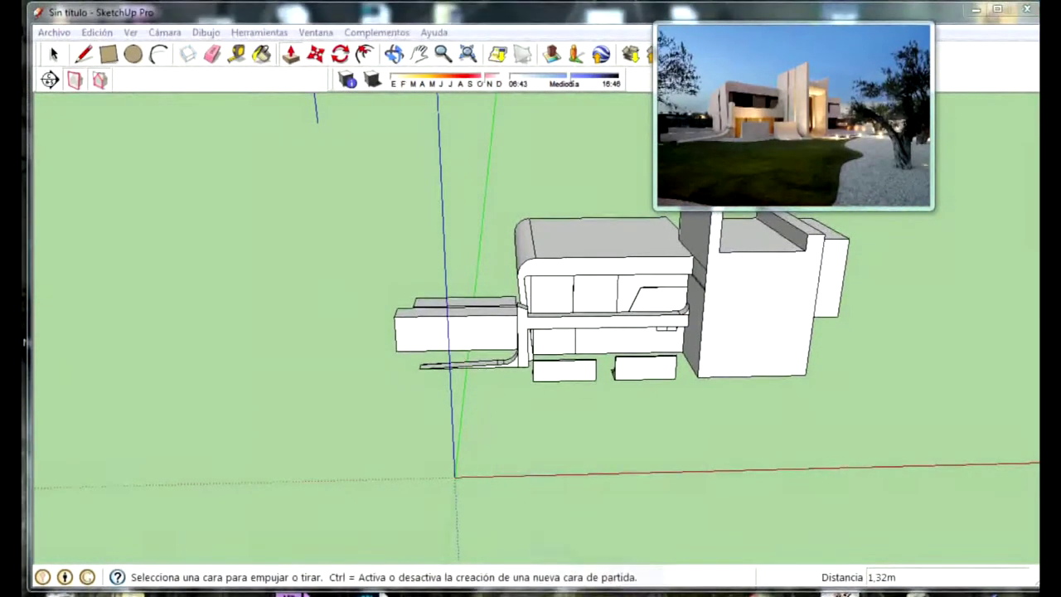
{"action": "key", "text": "alt+Tab"}
{"action": "scroll", "coordinate": [432, 404], "scroll_direction": "up", "scroll_amount": 2}
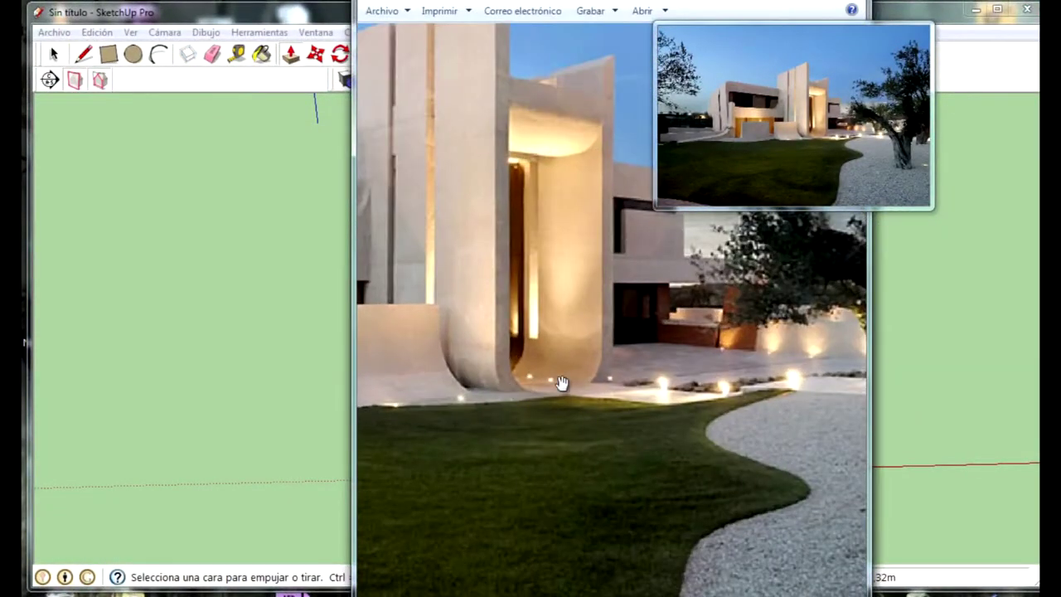
{"action": "scroll", "coordinate": [409, 404], "scroll_direction": "down", "scroll_amount": 2}
{"action": "scroll", "coordinate": [584, 345], "scroll_direction": "up", "scroll_amount": 2}
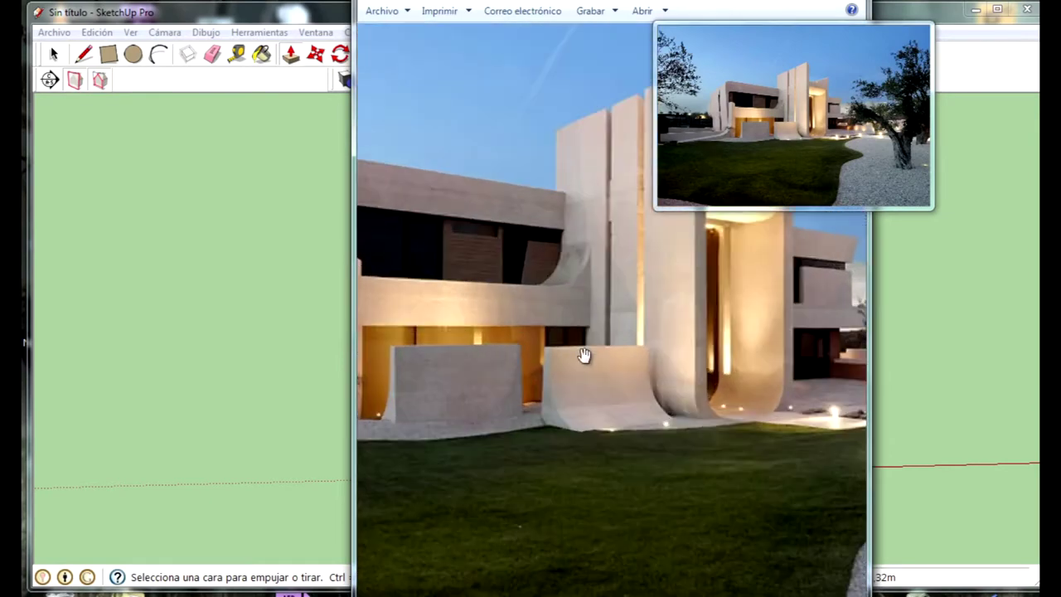
{"action": "middle_click_drag", "start_coordinate": [300, 405], "coordinate": [284, 379]}
{"action": "middle_click_drag", "start_coordinate": [726, 407], "coordinate": [616, 422]}
{"action": "scroll", "coordinate": [516, 467], "scroll_direction": "down", "scroll_amount": 3}
{"action": "middle_click_drag", "start_coordinate": [517, 467], "coordinate": [752, 394]}
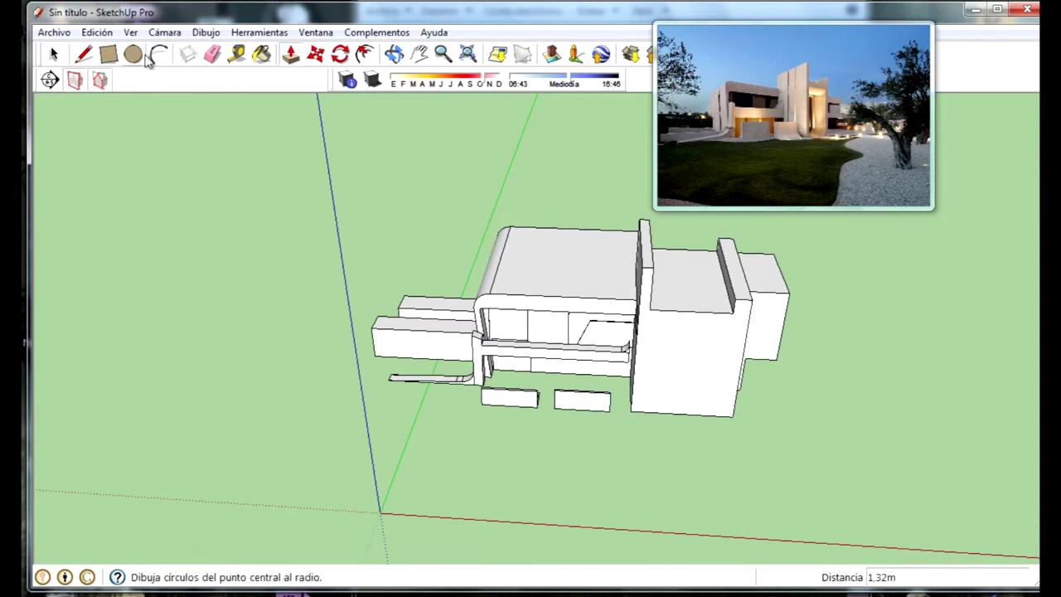
{"action": "key", "text": "alt+Tab"}
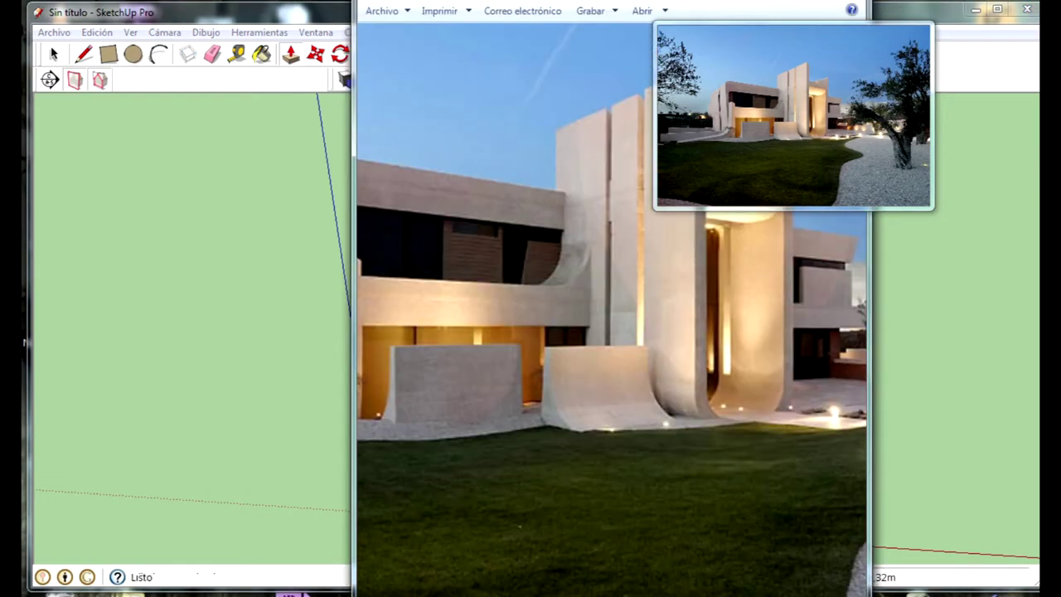
{"action": "key", "text": "alt+Tab"}
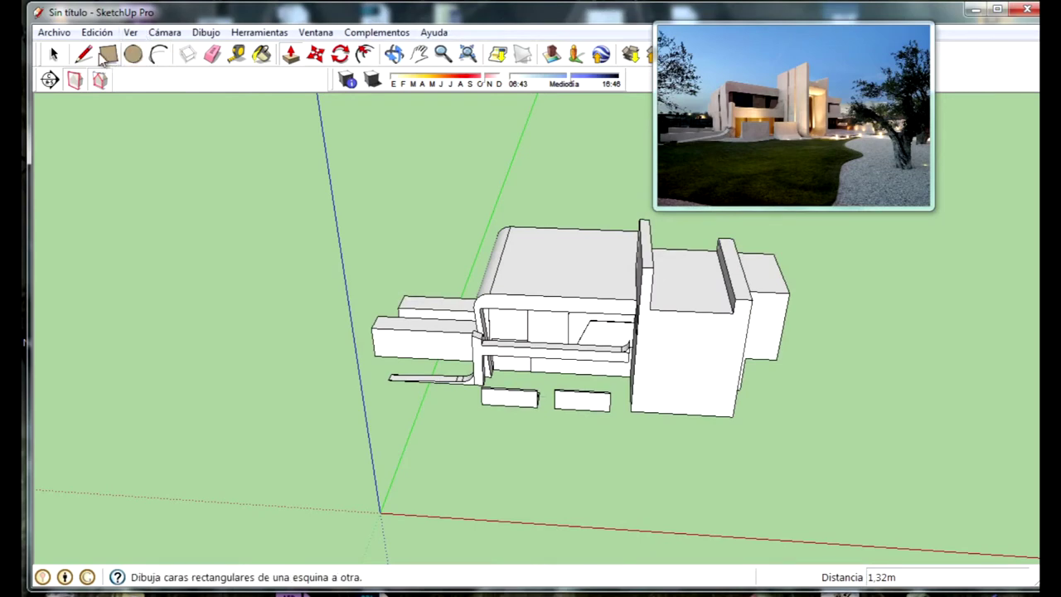
{"action": "left_click", "coordinate": [82, 55]}
{"action": "scroll", "coordinate": [659, 336], "scroll_direction": "up", "scroll_amount": 3}
Draw two vertical lines on the tall entrance wall face to mark the side strips
{"action": "left_click", "coordinate": [644, 294]}
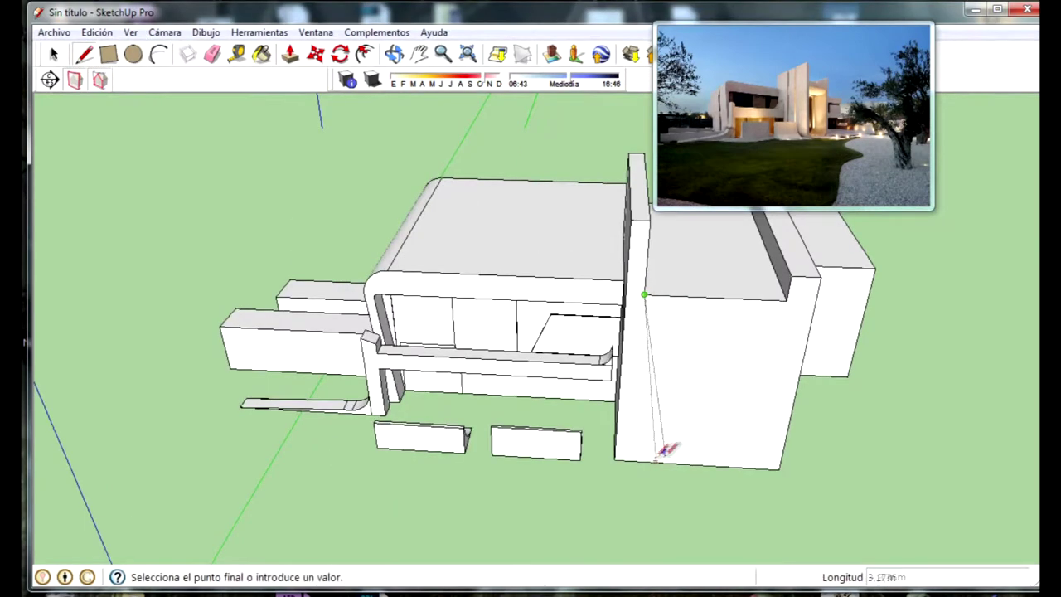
{"action": "left_click", "coordinate": [631, 460]}
{"action": "left_click", "coordinate": [785, 300]}
{"action": "left_click", "coordinate": [740, 467]}
{"action": "middle_click_drag", "start_coordinate": [746, 460], "coordinate": [630, 389]}
{"action": "scroll", "coordinate": [510, 387], "scroll_direction": "up", "scroll_amount": 5}
Round the left strip's bottom corner with an arc on the tall wall
{"action": "key", "text": "c"}
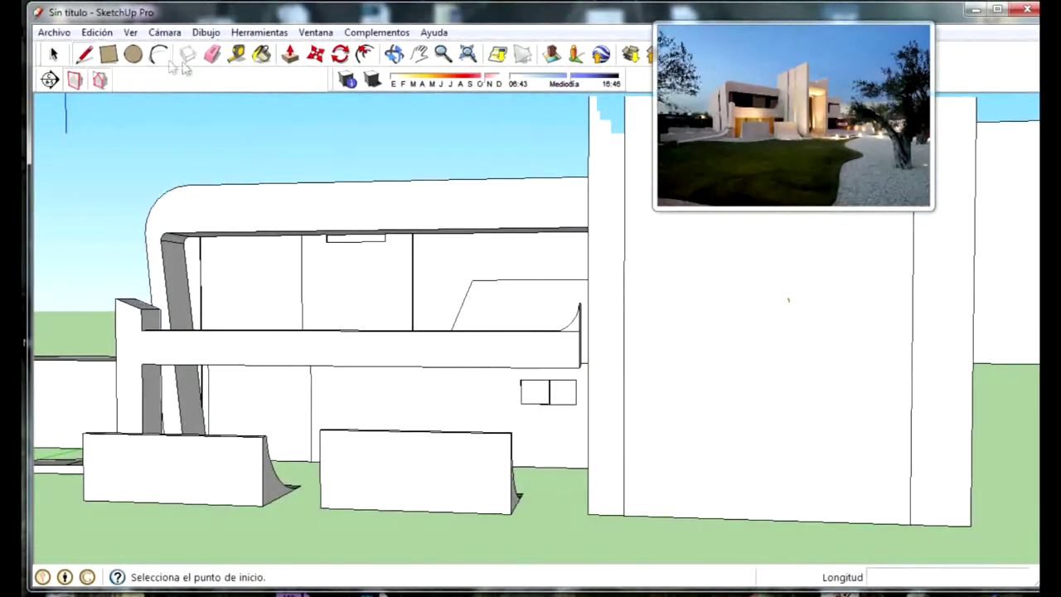
{"action": "left_click", "coordinate": [623, 457]}
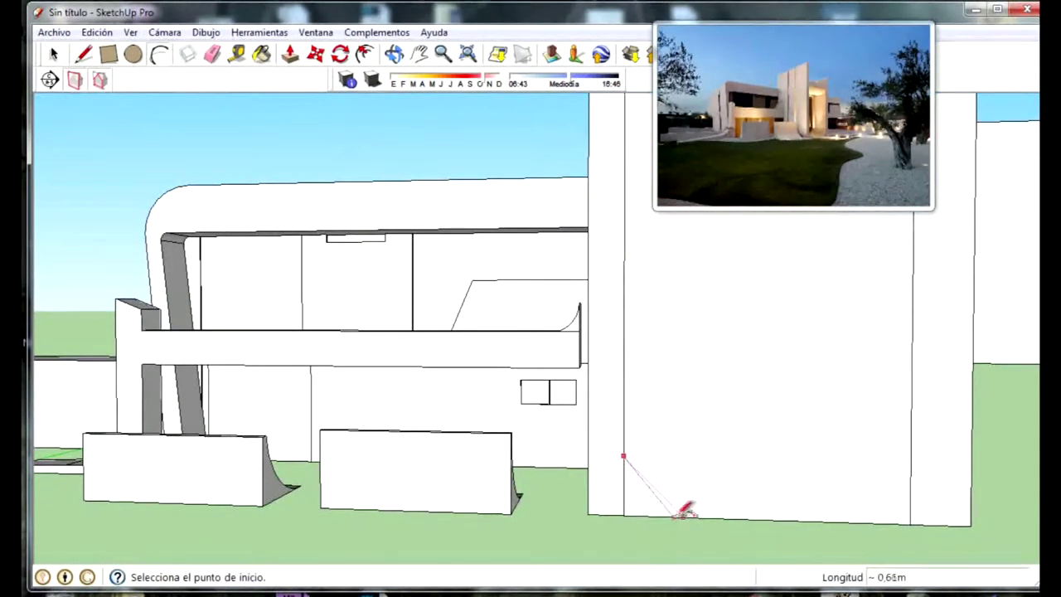
{"action": "left_click", "coordinate": [673, 515]}
{"action": "left_click", "coordinate": [668, 503]}
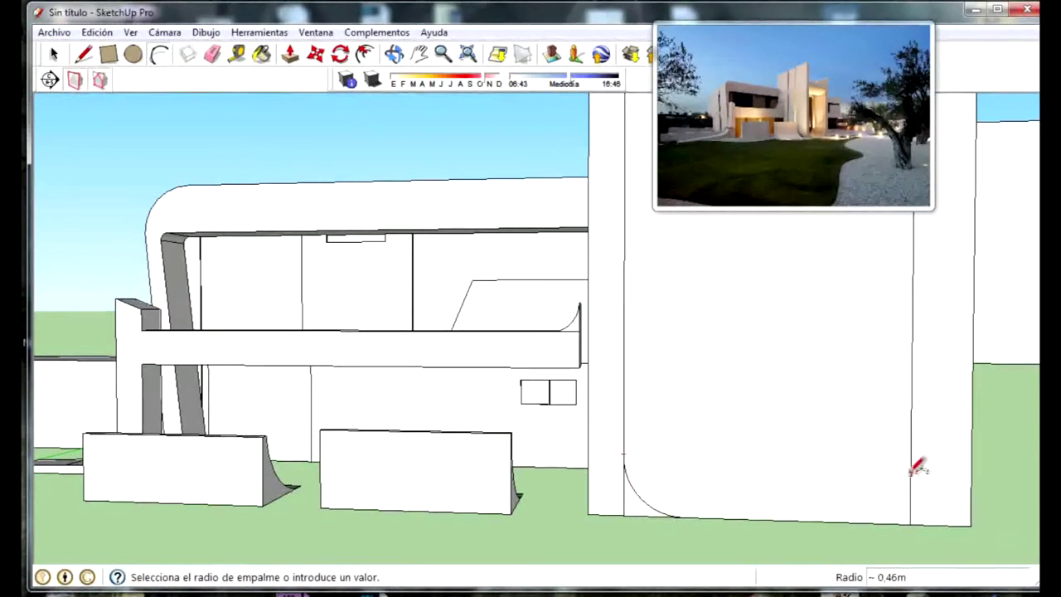
{"action": "left_click", "coordinate": [910, 475]}
{"action": "left_click", "coordinate": [911, 523]}
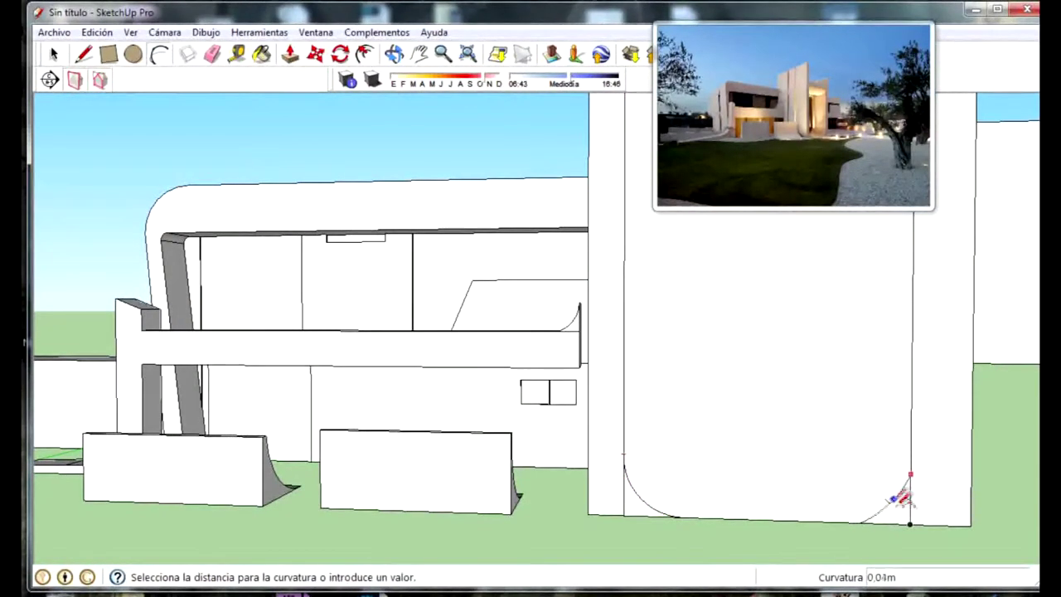
{"action": "key", "text": "Escape"}
{"action": "left_click", "coordinate": [910, 471]}
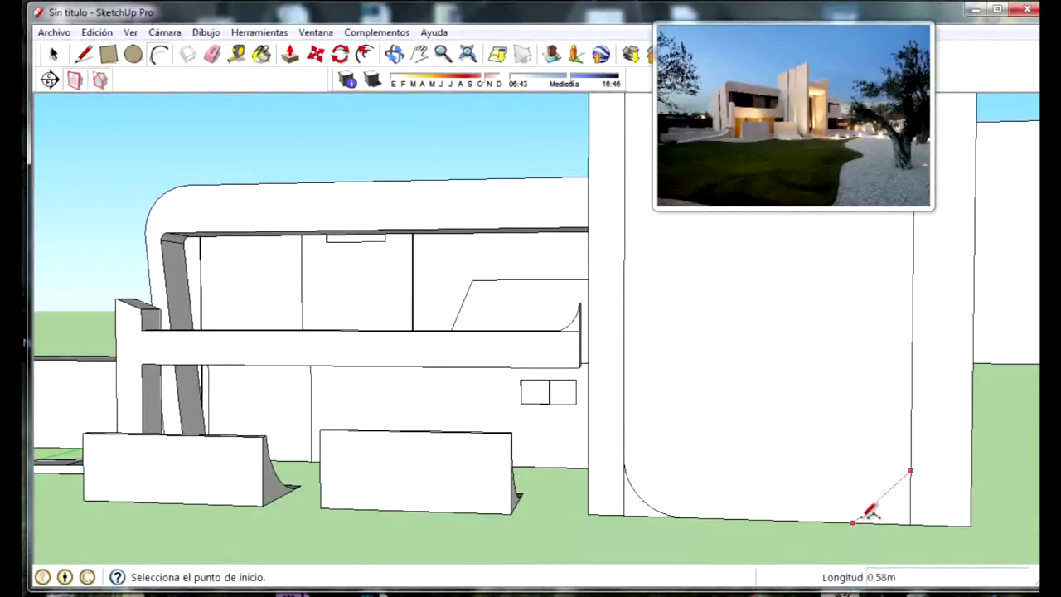
{"action": "left_click", "coordinate": [852, 522]}
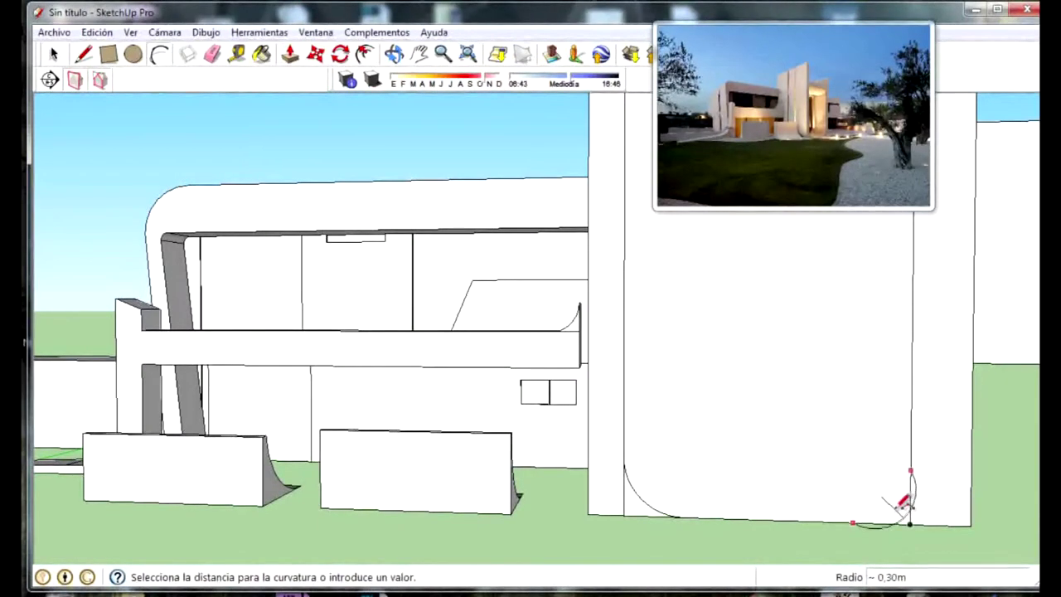
{"action": "key", "text": "Escape"}
{"action": "scroll", "coordinate": [954, 447], "scroll_direction": "up", "scroll_amount": 2}
{"action": "scroll", "coordinate": [953, 460], "scroll_direction": "up", "scroll_amount": 2}
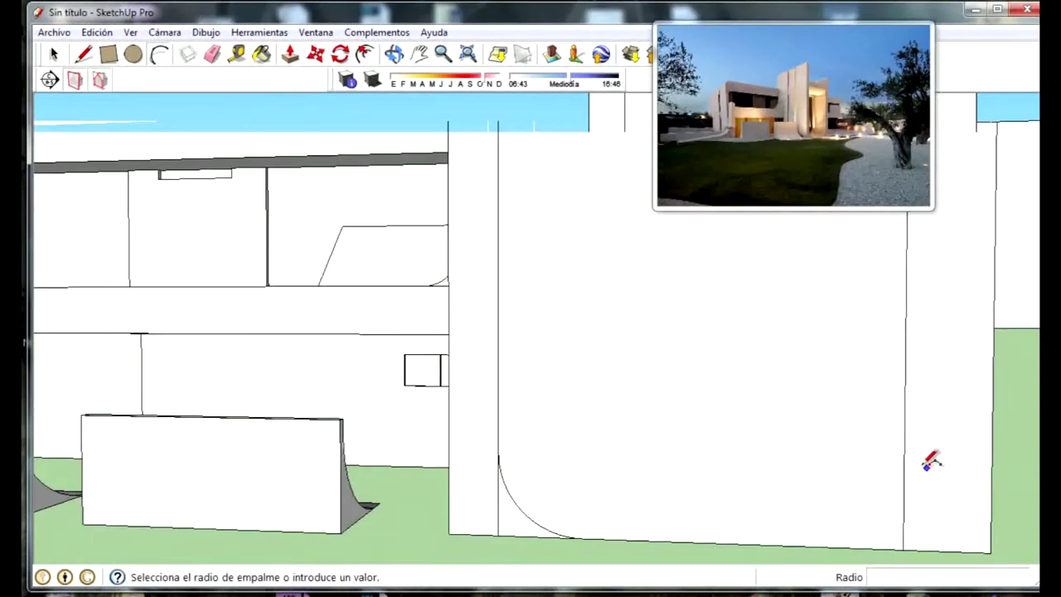
Set the column face back about 0.20 m with Push/Pull
{"action": "key", "text": "l"}
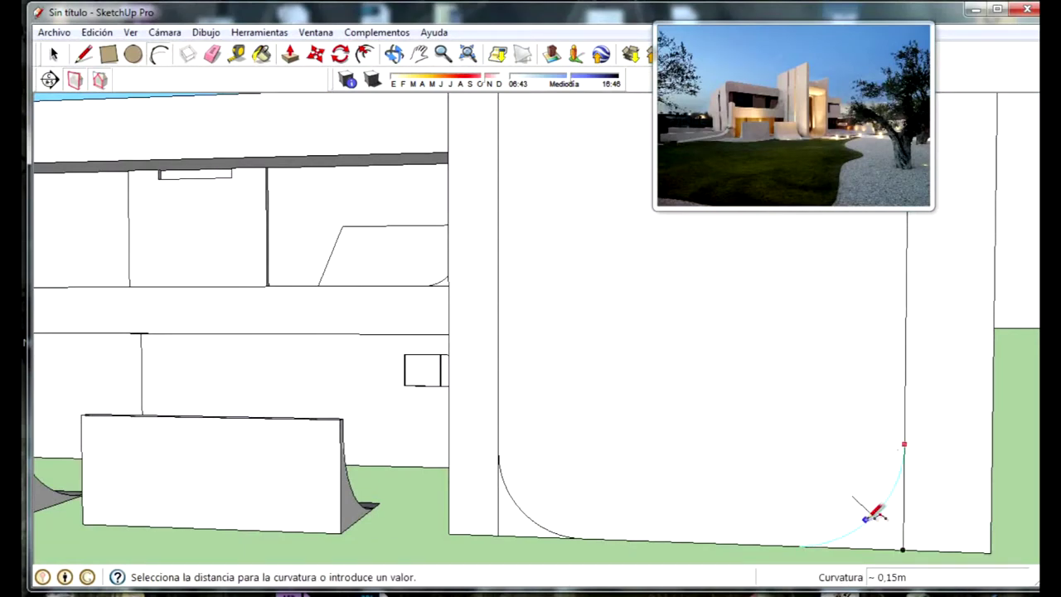
{"action": "scroll", "coordinate": [749, 421], "scroll_direction": "down", "scroll_amount": 3}
{"action": "mouse_move", "coordinate": [765, 462]}
{"action": "middle_mouse_down"}
{"action": "mouse_move", "coordinate": [879, 533]}
{"action": "mouse_move", "coordinate": [893, 455]}
{"action": "middle_mouse_up"}
{"action": "scroll", "coordinate": [886, 446], "scroll_direction": "up", "scroll_amount": 3}
{"action": "mouse_move", "coordinate": [663, 489]}
{"action": "middle_mouse_down"}
{"action": "mouse_move", "coordinate": [687, 417]}
{"action": "mouse_move", "coordinate": [609, 409]}
{"action": "mouse_move", "coordinate": [587, 469]}
{"action": "middle_mouse_up"}
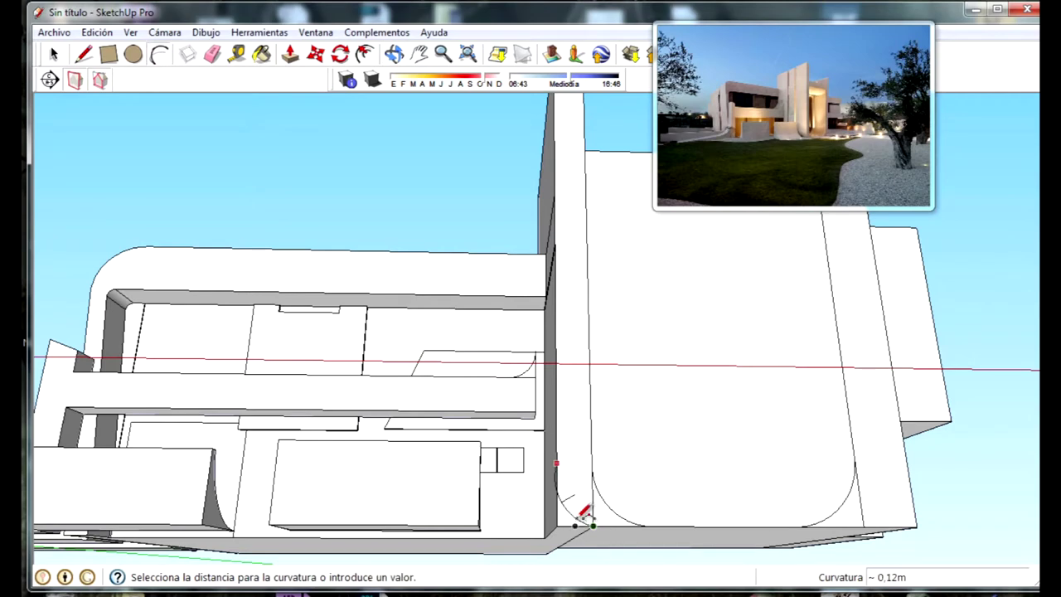
{"action": "mouse_move", "coordinate": [881, 505]}
{"action": "middle_mouse_down"}
{"action": "mouse_move", "coordinate": [862, 511]}
{"action": "mouse_move", "coordinate": [870, 520]}
{"action": "middle_mouse_up"}
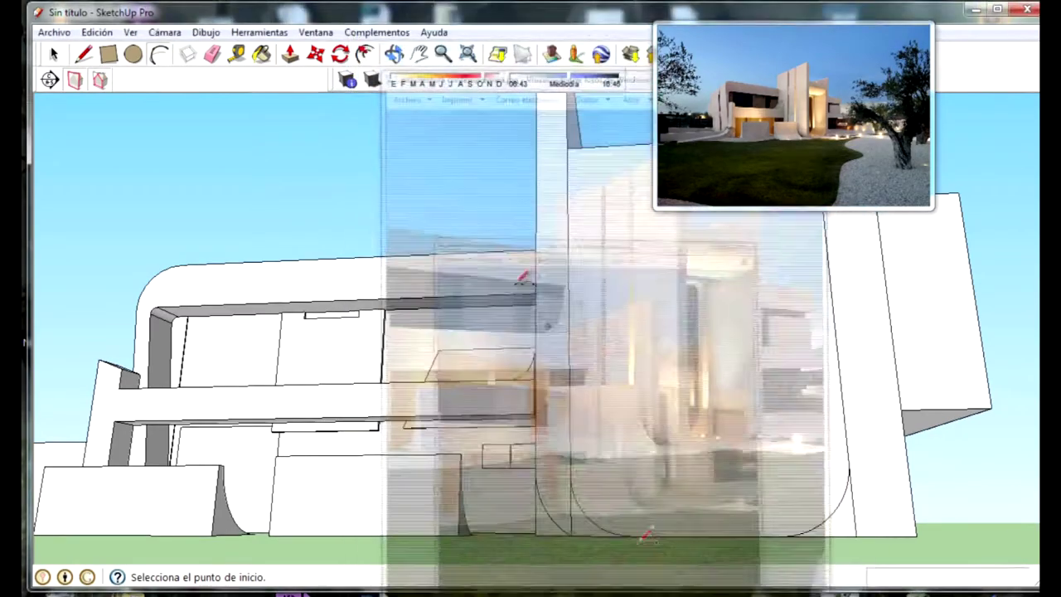
{"action": "key", "text": "p"}
{"action": "scroll", "coordinate": [480, 177], "scroll_direction": "up", "scroll_amount": 4}
{"action": "left_click_drag", "start_coordinate": [812, 407], "coordinate": [763, 407]}
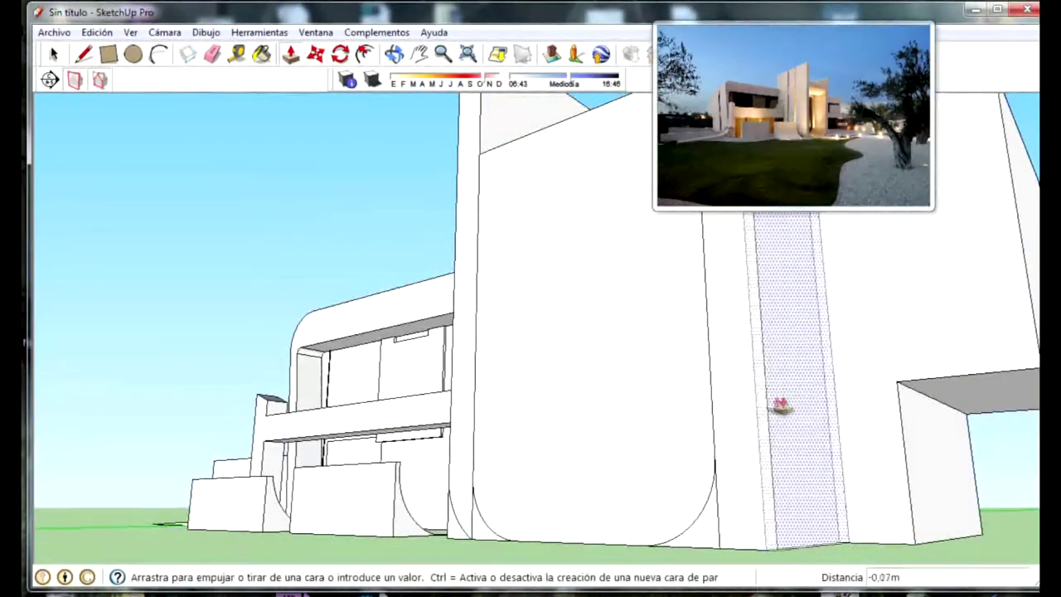
{"action": "mouse_move", "coordinate": [698, 440]}
{"action": "middle_mouse_down"}
{"action": "mouse_move", "coordinate": [887, 492]}
{"action": "mouse_move", "coordinate": [801, 490]}
{"action": "middle_mouse_up"}
{"action": "left_click_drag", "start_coordinate": [815, 485], "coordinate": [489, 171]}
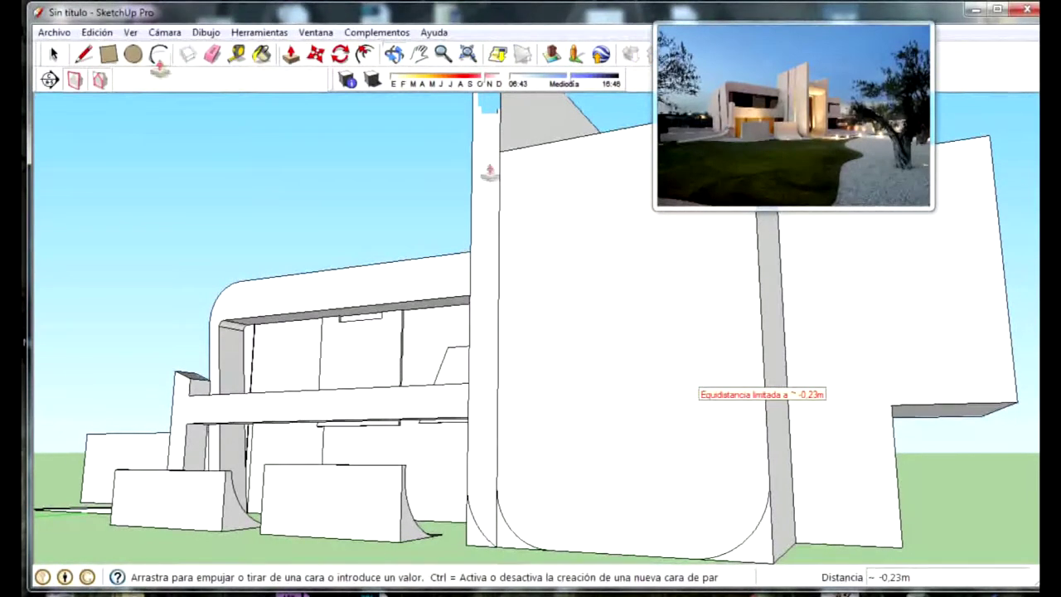
{"action": "left_click_drag", "start_coordinate": [489, 172], "coordinate": [805, 462]}
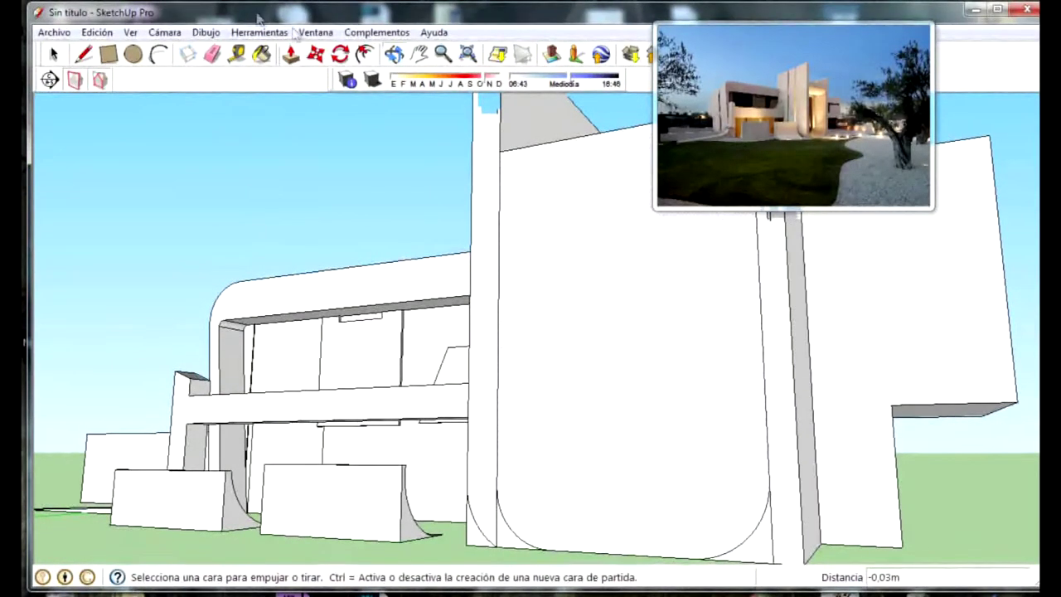
Draw a second arc rounding the right strip's bottom corner
{"action": "left_click", "coordinate": [83, 53]}
{"action": "mouse_move", "coordinate": [838, 331]}
{"action": "middle_mouse_down"}
{"action": "mouse_move", "coordinate": [761, 330]}
{"action": "mouse_move", "coordinate": [812, 471]}
{"action": "mouse_move", "coordinate": [793, 438]}
{"action": "mouse_move", "coordinate": [818, 442]}
{"action": "middle_mouse_up"}
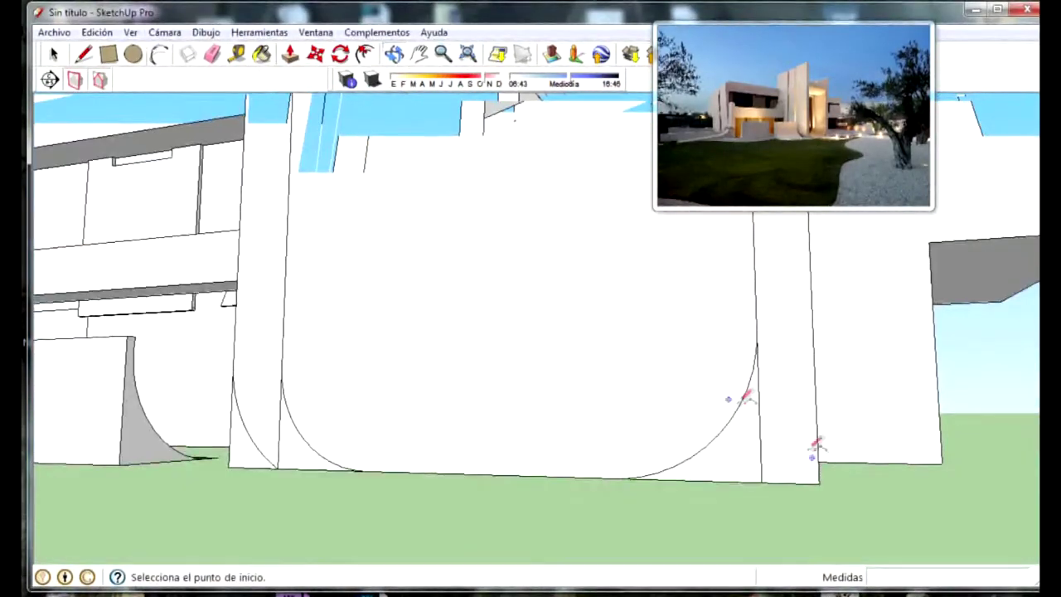
{"action": "left_click", "coordinate": [730, 481]}
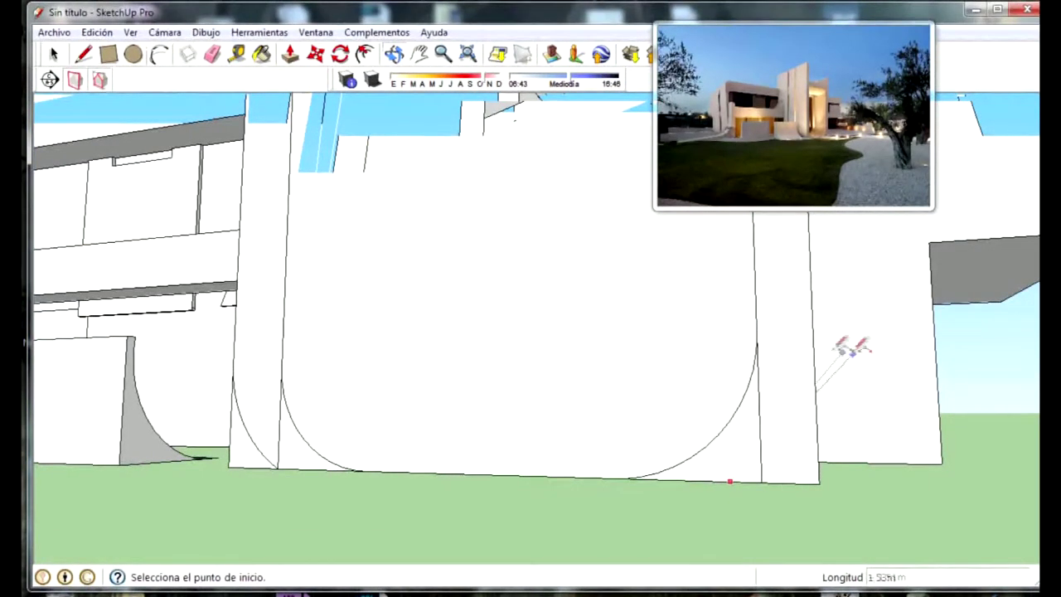
{"action": "left_click", "coordinate": [812, 340]}
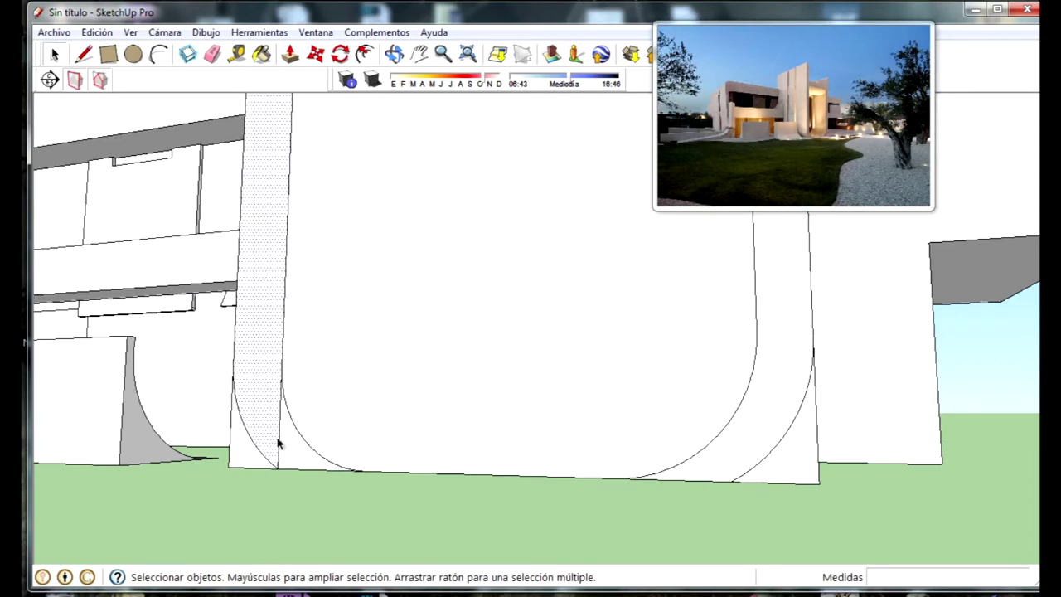
{"action": "scroll", "coordinate": [455, 351], "scroll_direction": "down", "scroll_amount": 3}
Push the wall face inside the first curved outline back 1.06 m
{"action": "scroll", "coordinate": [497, 320], "scroll_direction": "down", "scroll_amount": 3}
{"action": "mouse_move", "coordinate": [497, 320]}
{"action": "middle_mouse_down"}
{"action": "mouse_move", "coordinate": [516, 490]}
{"action": "mouse_move", "coordinate": [576, 427]}
{"action": "middle_mouse_up"}
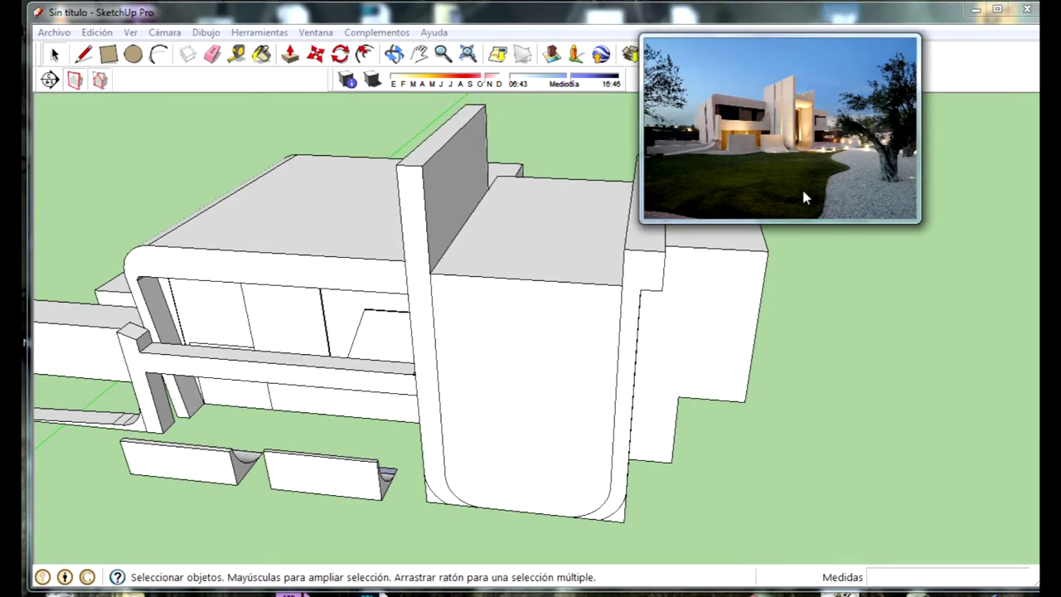
{"action": "middle_click_drag", "start_coordinate": [375, 382], "coordinate": [599, 291]}
{"action": "scroll", "coordinate": [389, 379], "scroll_direction": "down", "scroll_amount": 2}
{"action": "scroll", "coordinate": [566, 370], "scroll_direction": "down", "scroll_amount": 2}
{"action": "middle_click_drag", "start_coordinate": [566, 370], "coordinate": [365, 383]}
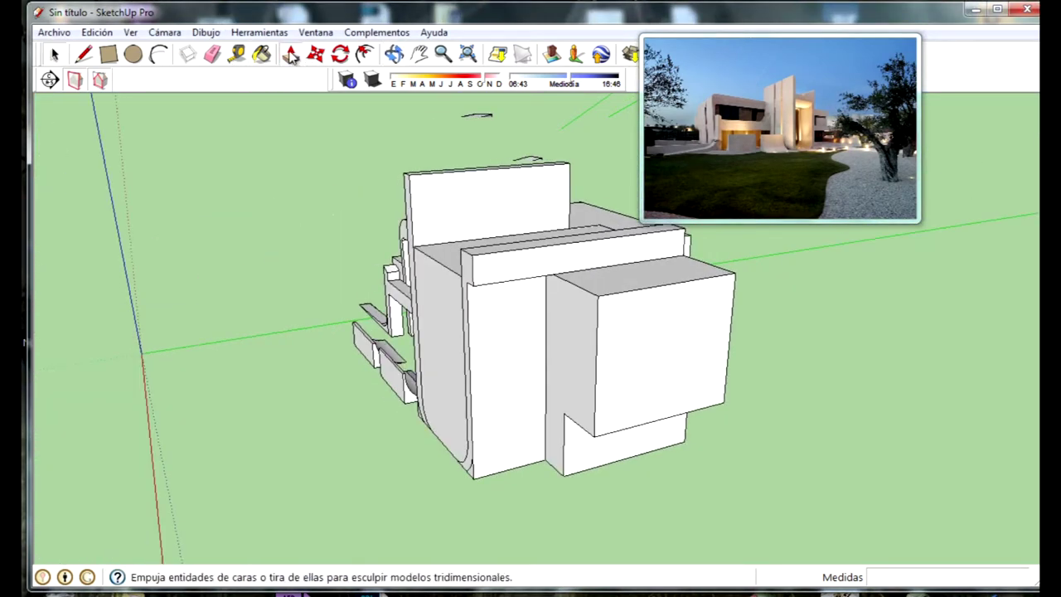
{"action": "left_click", "coordinate": [290, 55]}
{"action": "scroll", "coordinate": [694, 434], "scroll_direction": "up", "scroll_amount": 3}
{"action": "middle_click_drag", "start_coordinate": [694, 433], "coordinate": [748, 299]}
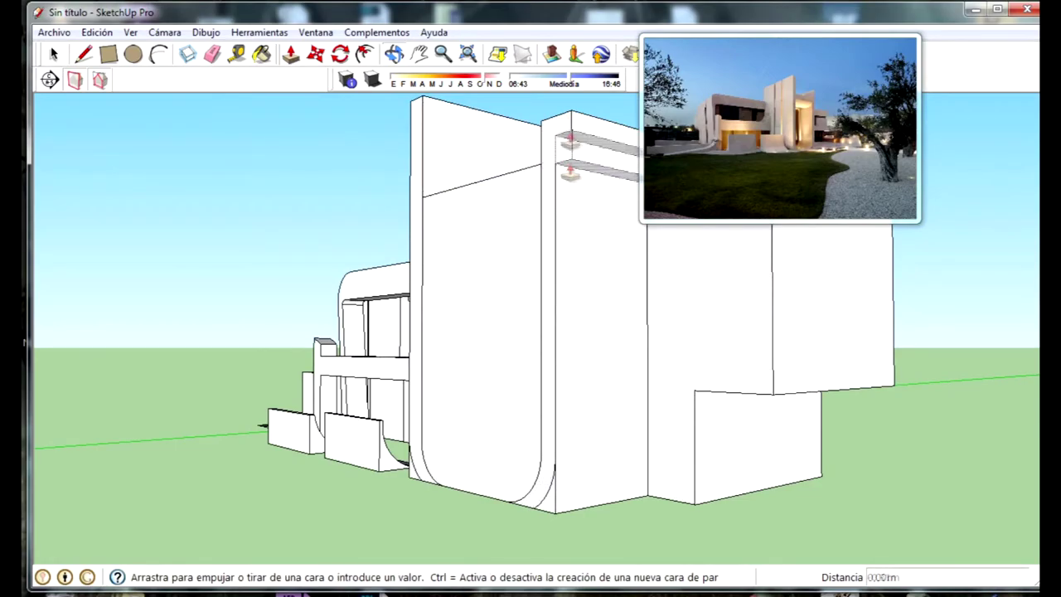
{"action": "middle_click_drag", "start_coordinate": [569, 139], "coordinate": [517, 277]}
{"action": "scroll", "coordinate": [522, 403], "scroll_direction": "down", "scroll_amount": 2}
{"action": "scroll", "coordinate": [680, 375], "scroll_direction": "up", "scroll_amount": 2}
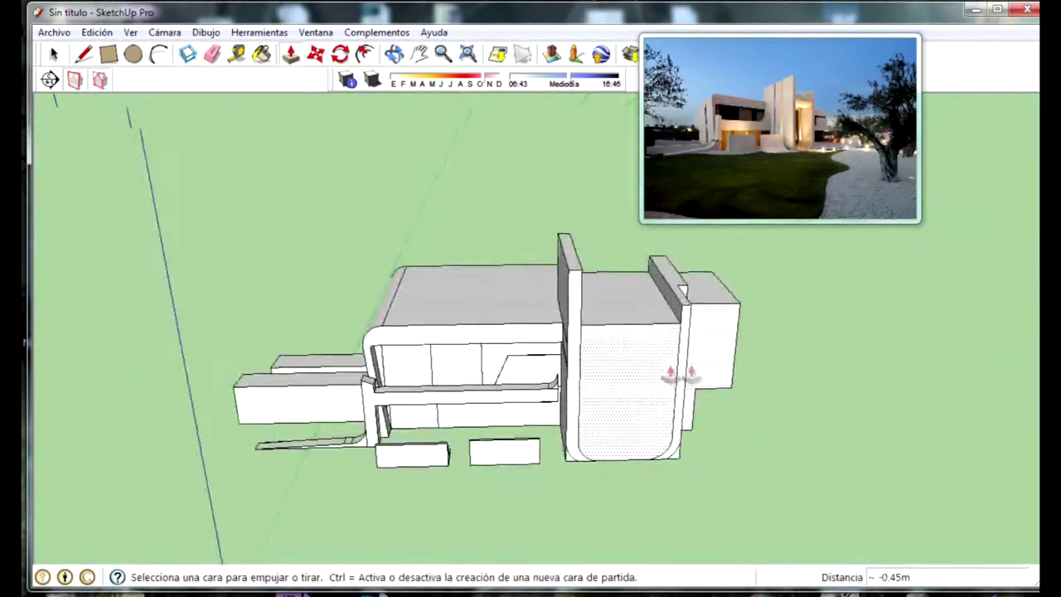
{"action": "scroll", "coordinate": [680, 374], "scroll_direction": "up", "scroll_amount": 3}
{"action": "middle_click_drag", "start_coordinate": [583, 373], "coordinate": [447, 422]}
{"action": "mouse_move", "coordinate": [448, 422]}
{"action": "left_mouse_down"}
{"action": "mouse_move", "coordinate": [508, 351]}
{"action": "mouse_move", "coordinate": [615, 331]}
{"action": "left_mouse_up"}
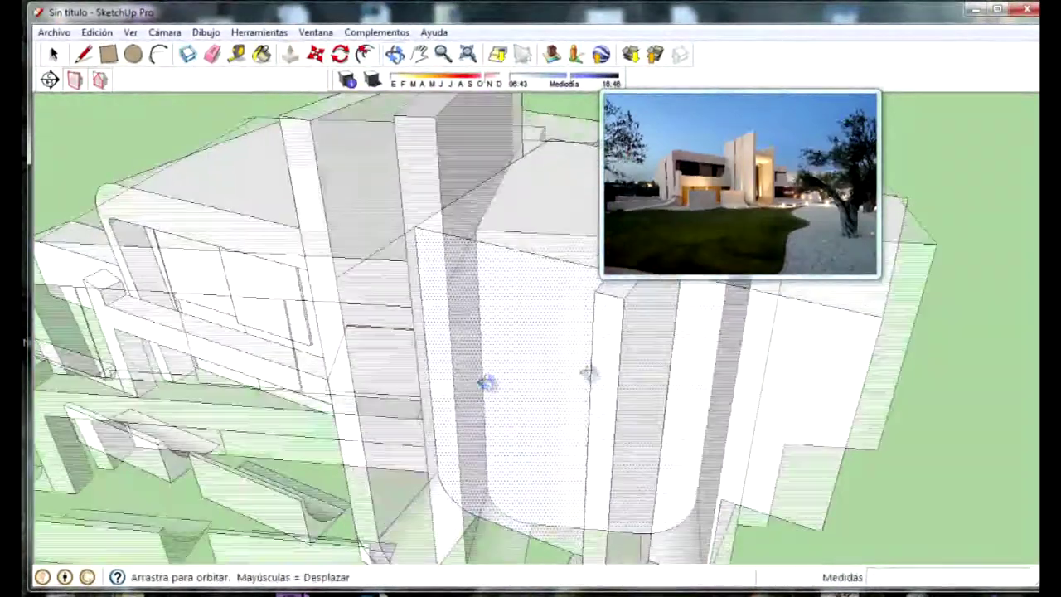
Push the panel inside the tall wall's U-shaped outline back 1.32 m
{"action": "mouse_move", "coordinate": [486, 378]}
{"action": "left_mouse_down"}
{"action": "mouse_move", "coordinate": [688, 487]}
{"action": "mouse_move", "coordinate": [630, 581]}
{"action": "left_mouse_up"}
{"action": "middle_click_drag", "start_coordinate": [514, 443], "coordinate": [599, 494]}
{"action": "left_click_drag", "start_coordinate": [602, 478], "coordinate": [503, 521]}
{"action": "scroll", "coordinate": [646, 549], "scroll_direction": "down", "scroll_amount": 4}
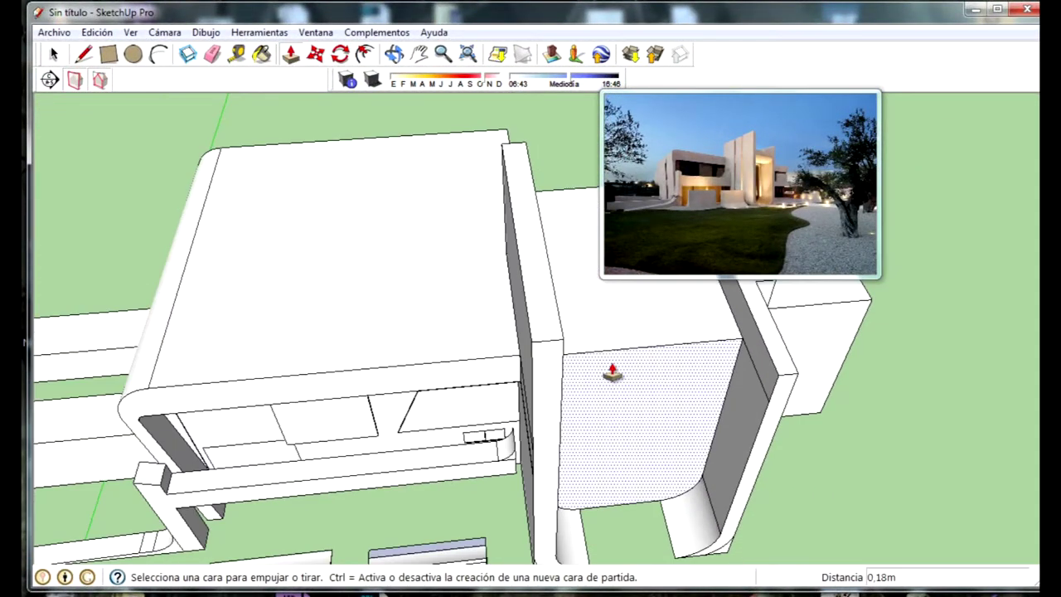
{"action": "scroll", "coordinate": [611, 363], "scroll_direction": "down", "scroll_amount": 3}
{"action": "scroll", "coordinate": [568, 431], "scroll_direction": "down", "scroll_amount": 2}
{"action": "mouse_move", "coordinate": [620, 438]}
{"action": "middle_mouse_down"}
{"action": "mouse_move", "coordinate": [357, 486]}
{"action": "mouse_move", "coordinate": [779, 417]}
{"action": "middle_mouse_up"}
{"action": "scroll", "coordinate": [693, 390], "scroll_direction": "up", "scroll_amount": 3}
{"action": "mouse_move", "coordinate": [706, 359]}
{"action": "middle_mouse_down"}
{"action": "mouse_move", "coordinate": [575, 386]}
{"action": "mouse_move", "coordinate": [689, 379]}
{"action": "mouse_move", "coordinate": [608, 511]}
{"action": "middle_mouse_up"}
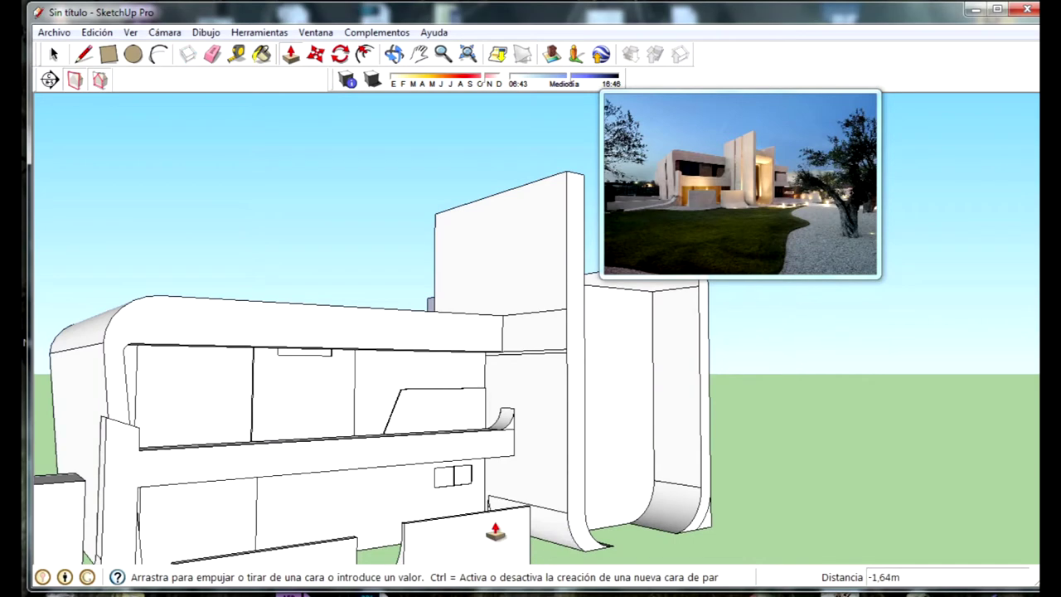
{"action": "mouse_move", "coordinate": [489, 518]}
{"action": "middle_mouse_down"}
{"action": "mouse_move", "coordinate": [434, 563]}
{"action": "mouse_move", "coordinate": [501, 496]}
{"action": "middle_mouse_up"}
{"action": "mouse_move", "coordinate": [699, 524]}
{"action": "middle_mouse_down"}
{"action": "mouse_move", "coordinate": [569, 445]}
{"action": "mouse_move", "coordinate": [553, 524]}
{"action": "middle_mouse_up"}
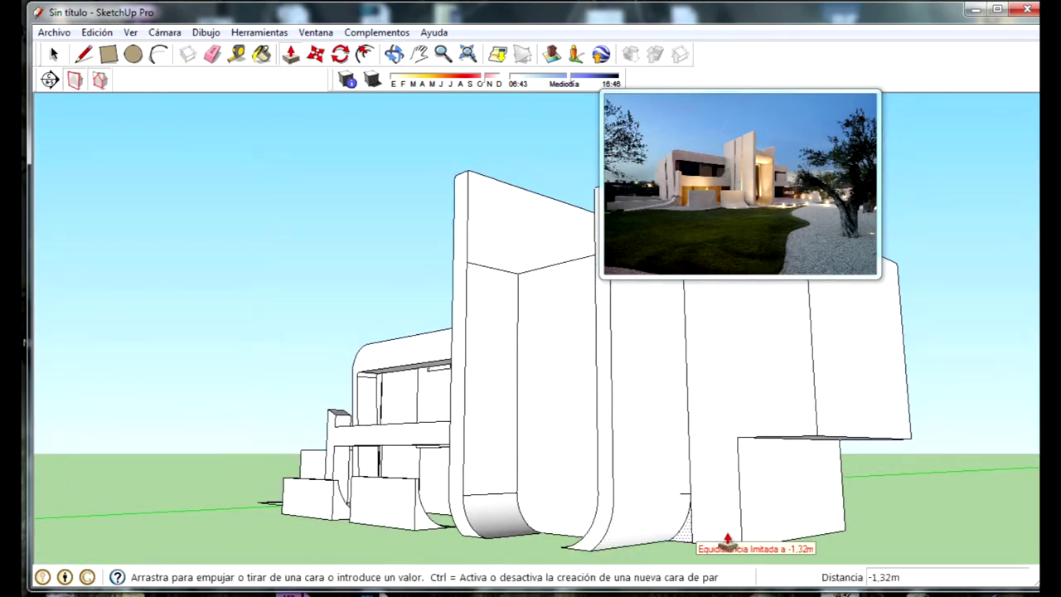
{"action": "scroll", "coordinate": [644, 466], "scroll_direction": "down", "scroll_amount": 3}
{"action": "mouse_move", "coordinate": [644, 467]}
{"action": "middle_mouse_down"}
{"action": "mouse_move", "coordinate": [691, 475]}
{"action": "mouse_move", "coordinate": [674, 464]}
{"action": "mouse_move", "coordinate": [606, 542]}
{"action": "middle_mouse_up"}
{"action": "scroll", "coordinate": [703, 491], "scroll_direction": "down", "scroll_amount": 2}
{"action": "scroll", "coordinate": [590, 446], "scroll_direction": "up", "scroll_amount": 5}
{"action": "mouse_move", "coordinate": [590, 445]}
{"action": "middle_mouse_down"}
{"action": "mouse_move", "coordinate": [599, 429]}
{"action": "mouse_move", "coordinate": [597, 467]}
{"action": "mouse_move", "coordinate": [669, 434]}
{"action": "mouse_move", "coordinate": [756, 220]}
{"action": "middle_mouse_up"}
{"action": "key", "text": "p"}
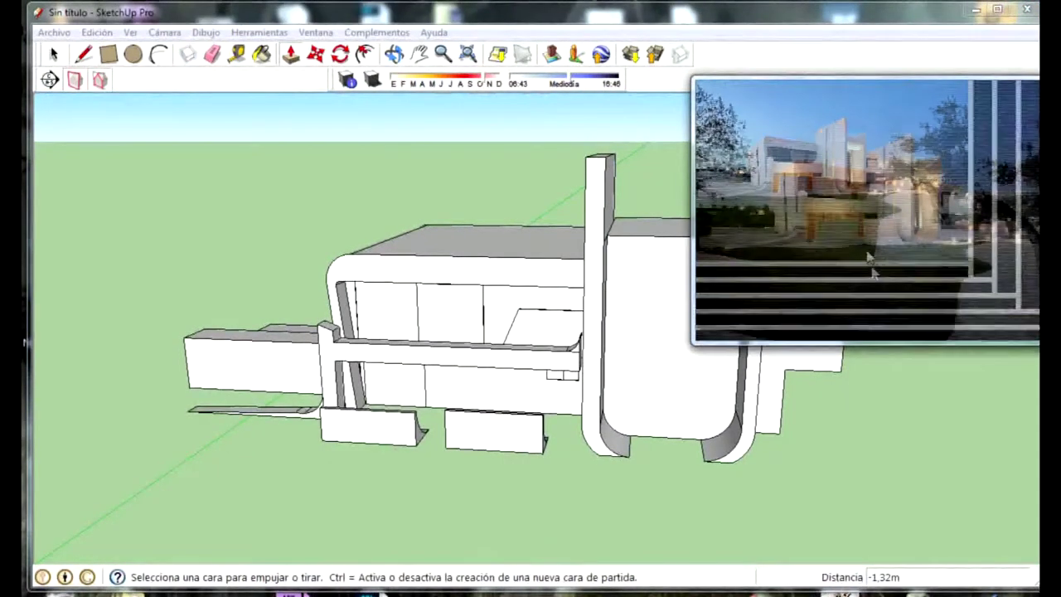
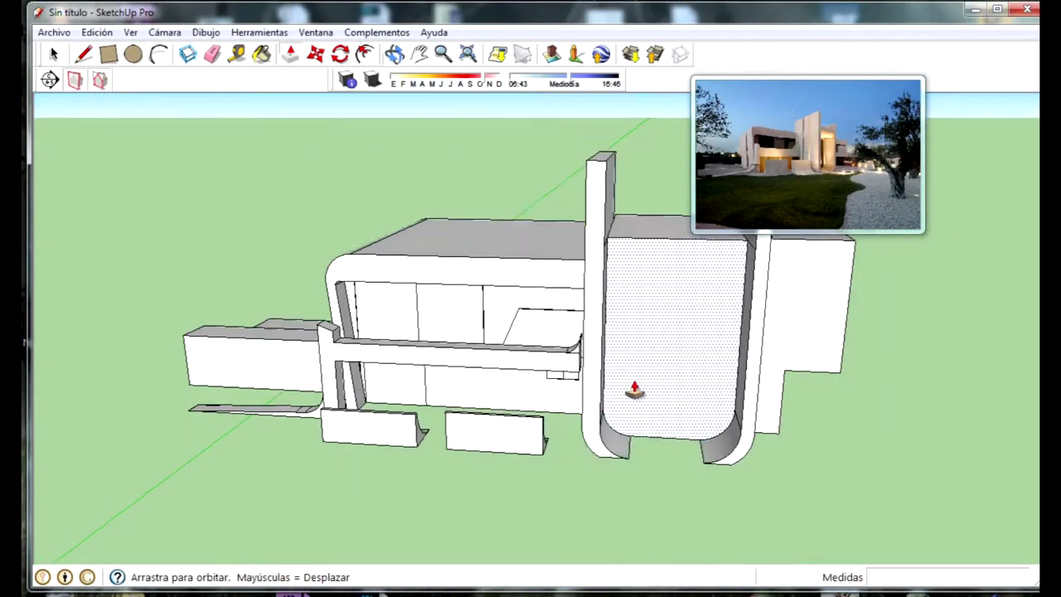
Orbit to the tall tower wall and outline a narrow 4,56m-tall strip rectangle on its face
{"action": "mouse_move", "coordinate": [635, 387]}
{"action": "middle_mouse_down"}
{"action": "mouse_move", "coordinate": [450, 433]}
{"action": "mouse_move", "coordinate": [930, 485]}
{"action": "mouse_move", "coordinate": [734, 403]}
{"action": "mouse_move", "coordinate": [562, 277]}
{"action": "middle_mouse_up"}
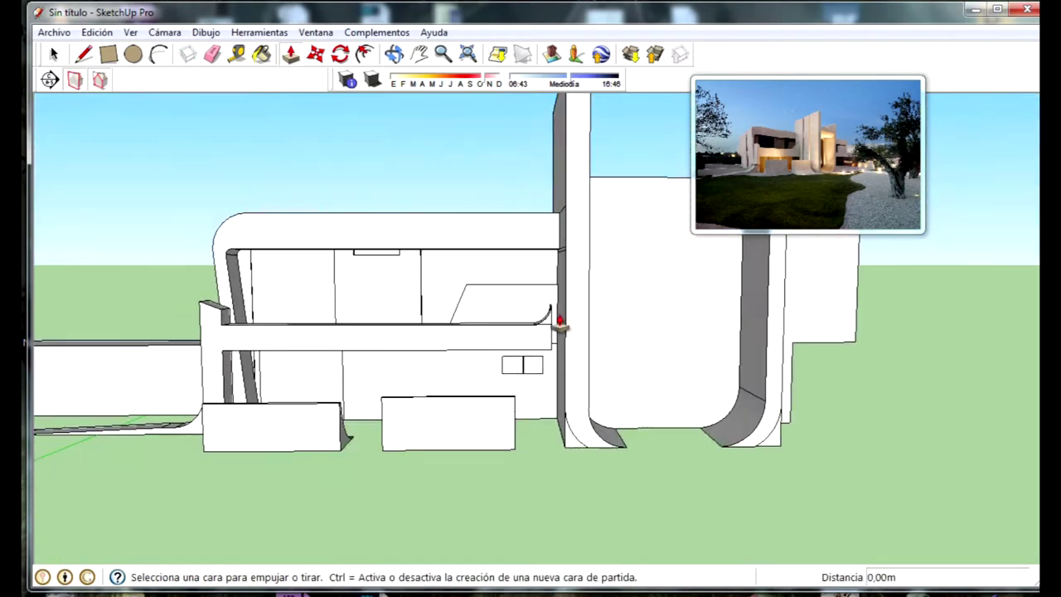
{"action": "middle_click_drag", "start_coordinate": [578, 433], "coordinate": [750, 479]}
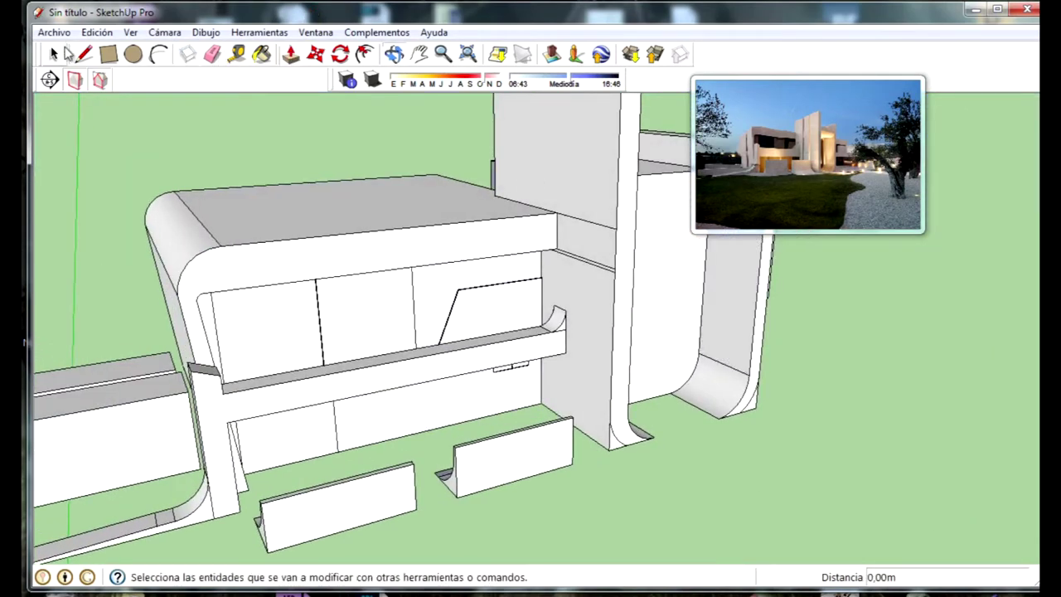
{"action": "middle_click_drag", "start_coordinate": [605, 372], "coordinate": [675, 446]}
{"action": "left_click", "coordinate": [577, 365]}
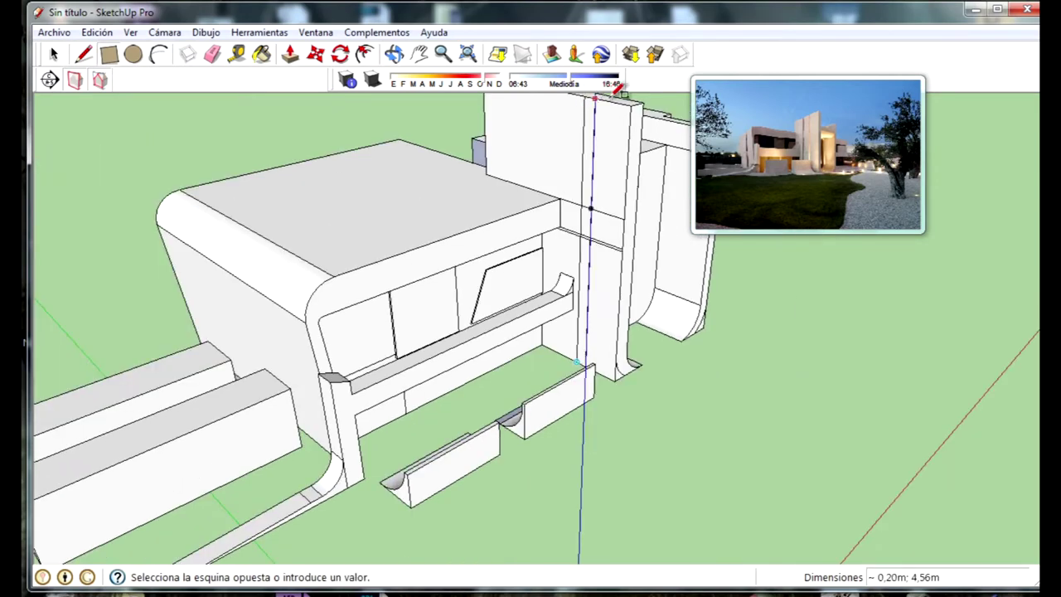
{"action": "scroll", "coordinate": [580, 171], "scroll_direction": "up", "scroll_amount": 3}
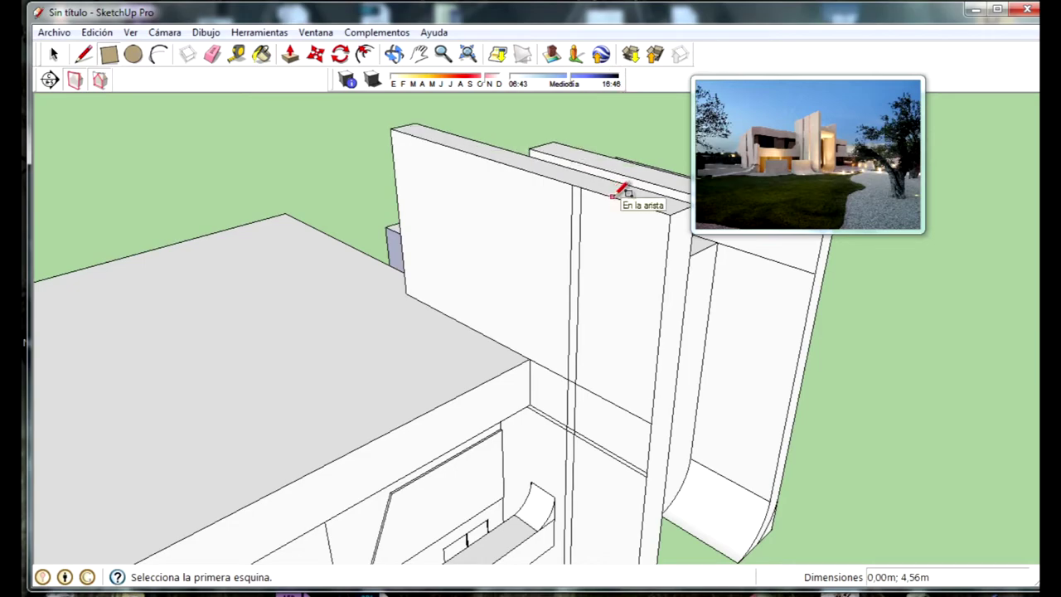
{"action": "scroll", "coordinate": [636, 427], "scroll_direction": "down", "scroll_amount": 2}
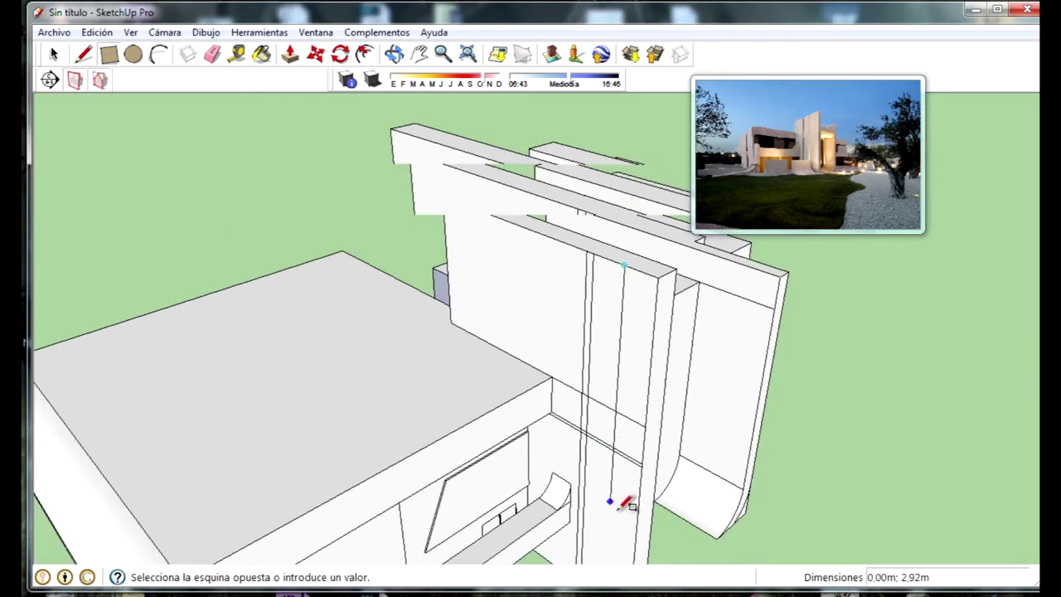
{"action": "scroll", "coordinate": [621, 497], "scroll_direction": "down", "scroll_amount": 2}
{"action": "scroll", "coordinate": [618, 516], "scroll_direction": "up", "scroll_amount": 2}
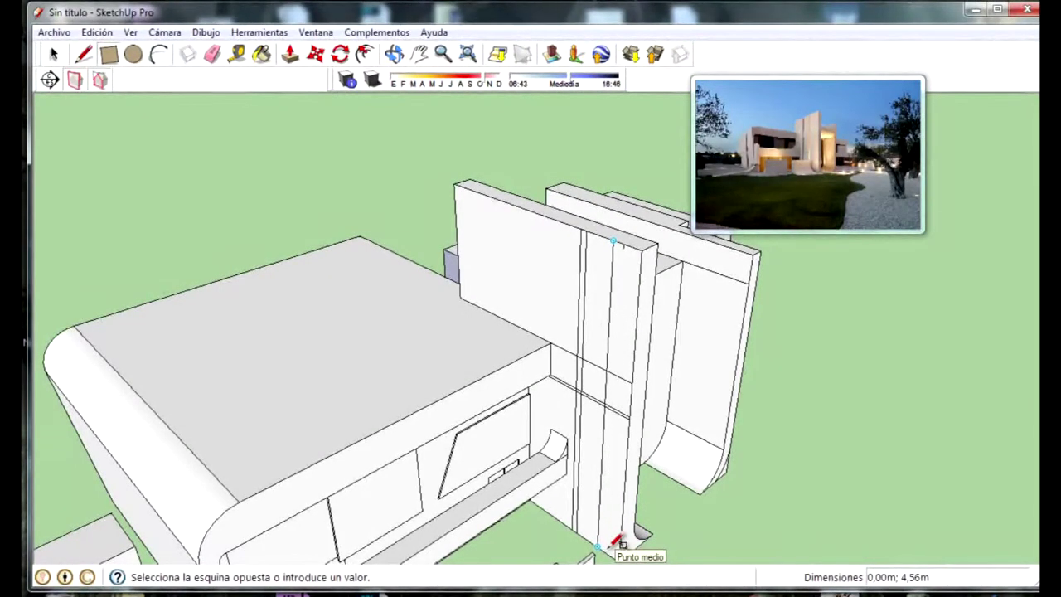
{"action": "scroll", "coordinate": [615, 545], "scroll_direction": "up", "scroll_amount": 2}
{"action": "scroll", "coordinate": [612, 543], "scroll_direction": "up", "scroll_amount": 2}
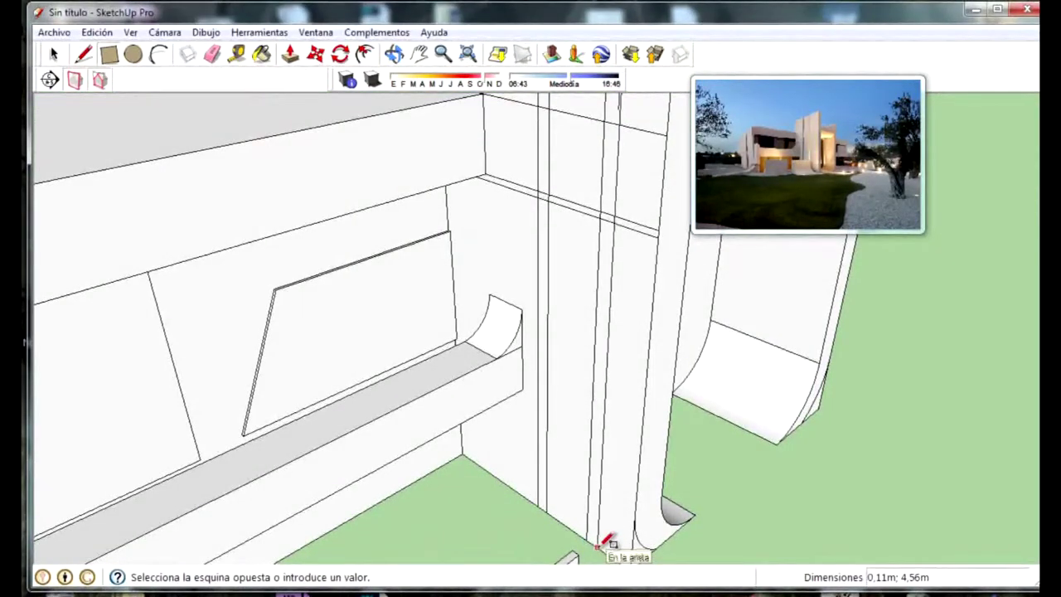
Cancel the unfinished extra rectangle and orbit out to a high overview of the building
{"action": "key", "text": "Escape"}
{"action": "scroll", "coordinate": [663, 359], "scroll_direction": "down", "scroll_amount": 2}
{"action": "scroll", "coordinate": [663, 359], "scroll_direction": "down", "scroll_amount": 3}
{"action": "mouse_move", "coordinate": [663, 359]}
{"action": "middle_mouse_down"}
{"action": "mouse_move", "coordinate": [776, 360]}
{"action": "mouse_move", "coordinate": [588, 237]}
{"action": "middle_mouse_up"}
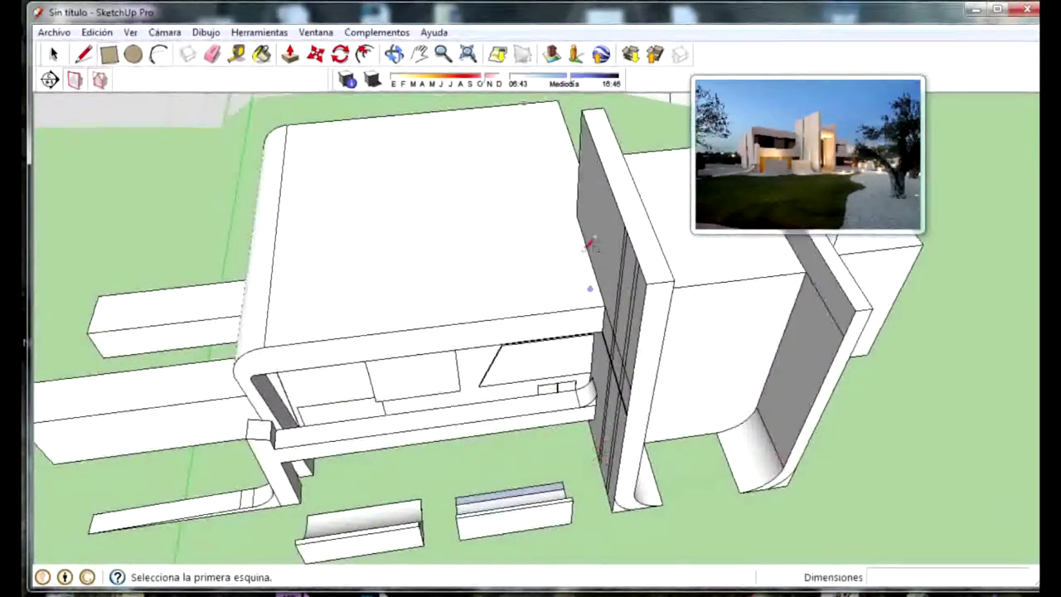
Push the first narrow strip face on the tower wall inward with Push/Pull
{"action": "key", "text": "p"}
{"action": "scroll", "coordinate": [673, 348], "scroll_direction": "up", "scroll_amount": 4}
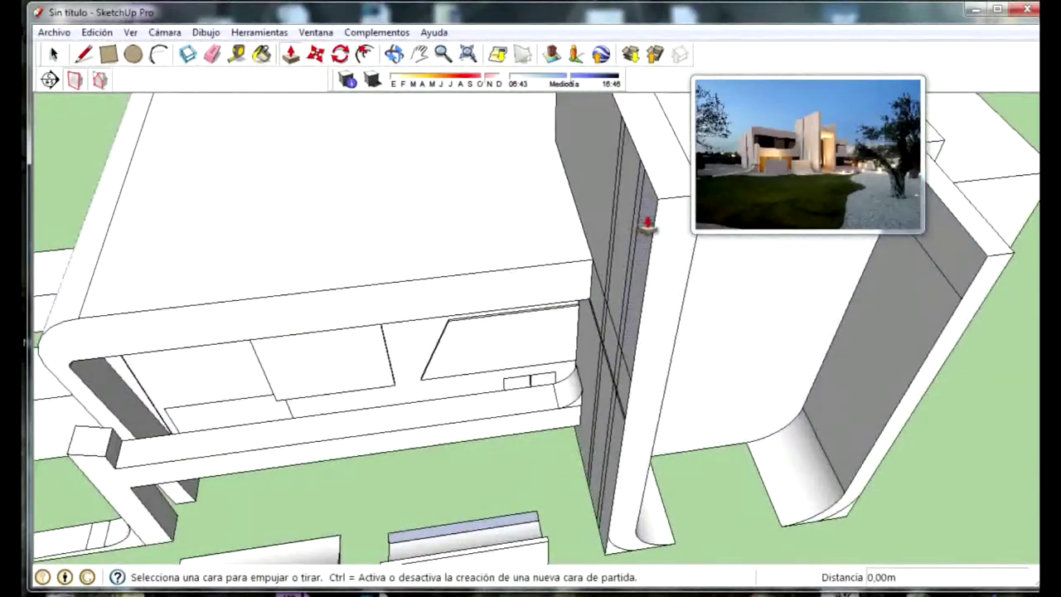
{"action": "mouse_move", "coordinate": [639, 218]}
{"action": "middle_mouse_down"}
{"action": "mouse_move", "coordinate": [527, 399]}
{"action": "mouse_move", "coordinate": [672, 246]}
{"action": "middle_mouse_up"}
{"action": "scroll", "coordinate": [663, 422], "scroll_direction": "down", "scroll_amount": 2}
{"action": "scroll", "coordinate": [647, 389], "scroll_direction": "up", "scroll_amount": 3}
{"action": "scroll", "coordinate": [556, 351], "scroll_direction": "up", "scroll_amount": 2}
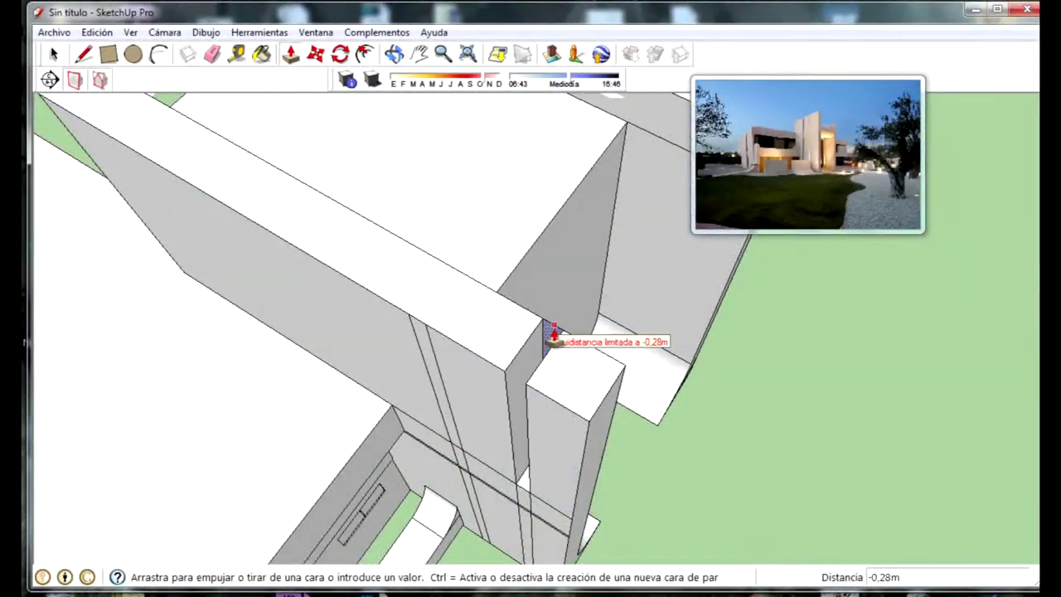
{"action": "mouse_move", "coordinate": [467, 310]}
{"action": "middle_mouse_down"}
{"action": "mouse_move", "coordinate": [639, 282]}
{"action": "mouse_move", "coordinate": [674, 237]}
{"action": "middle_mouse_up"}
{"action": "middle_click_drag", "start_coordinate": [627, 441], "coordinate": [461, 432]}
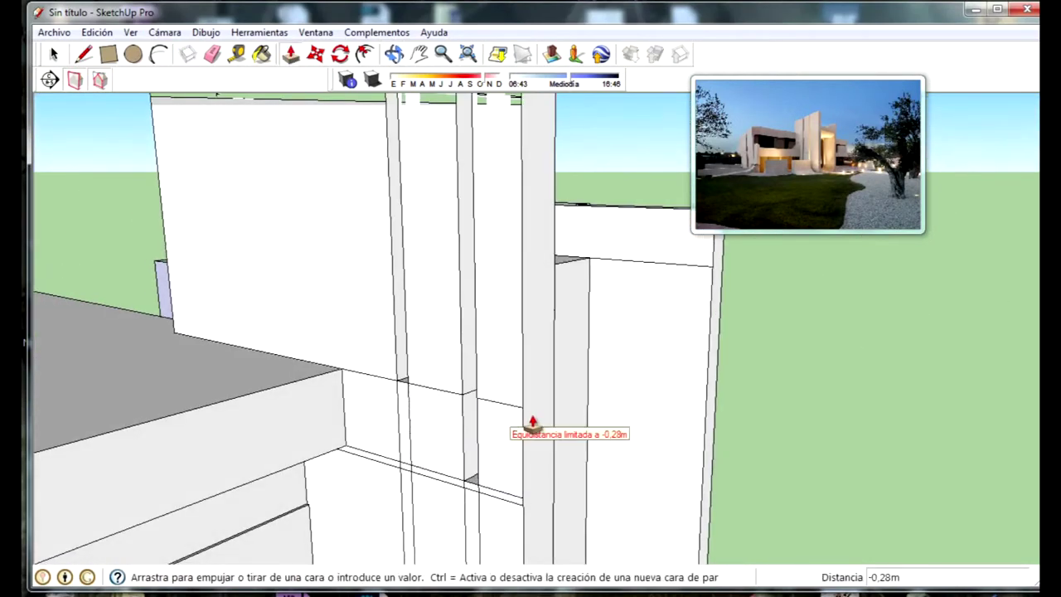
{"action": "mouse_move", "coordinate": [430, 522]}
{"action": "middle_mouse_down"}
{"action": "mouse_move", "coordinate": [649, 497]}
{"action": "mouse_move", "coordinate": [687, 403]}
{"action": "mouse_move", "coordinate": [569, 516]}
{"action": "middle_mouse_up"}
{"action": "left_click", "coordinate": [492, 516]}
{"action": "mouse_move", "coordinate": [492, 516]}
{"action": "middle_mouse_down"}
{"action": "mouse_move", "coordinate": [533, 485]}
{"action": "mouse_move", "coordinate": [505, 470]}
{"action": "middle_mouse_up"}
{"action": "left_click", "coordinate": [566, 435]}
{"action": "middle_click_drag", "start_coordinate": [566, 435], "coordinate": [600, 392]}
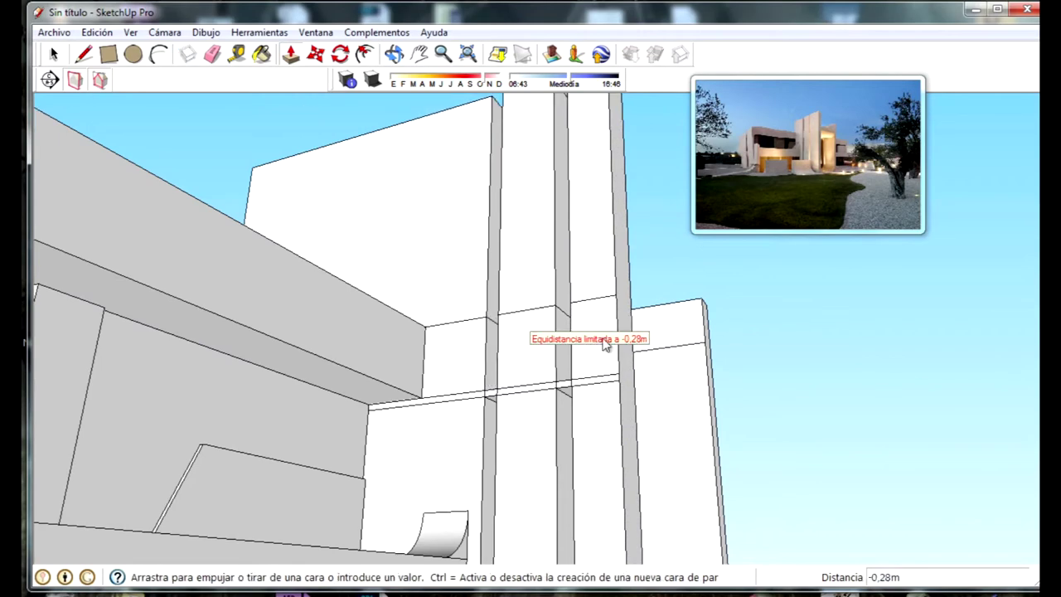
Recess the next strip face to -0.28 m, forming a second groove
{"action": "middle_click_drag", "start_coordinate": [604, 346], "coordinate": [366, 424]}
{"action": "middle_click_drag", "start_coordinate": [496, 403], "coordinate": [507, 446]}
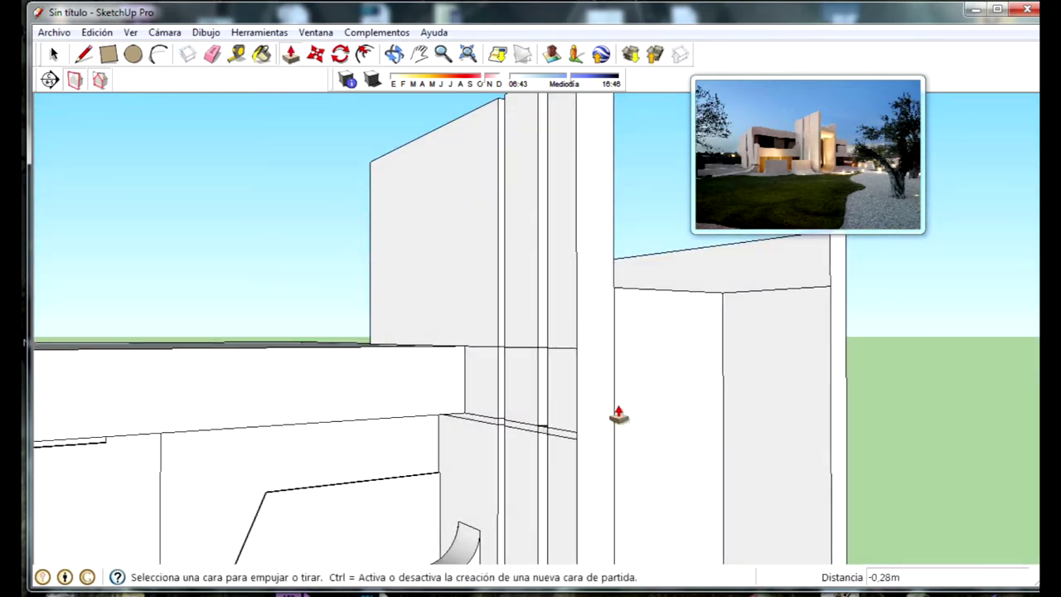
{"action": "left_click", "coordinate": [537, 435]}
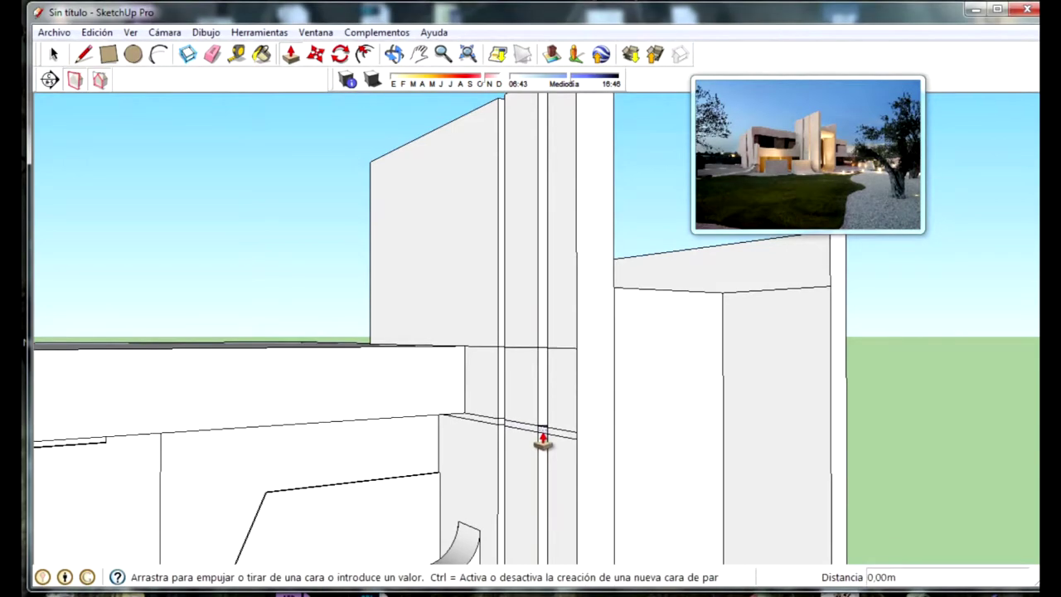
{"action": "left_click", "coordinate": [613, 415]}
{"action": "key", "text": "space"}
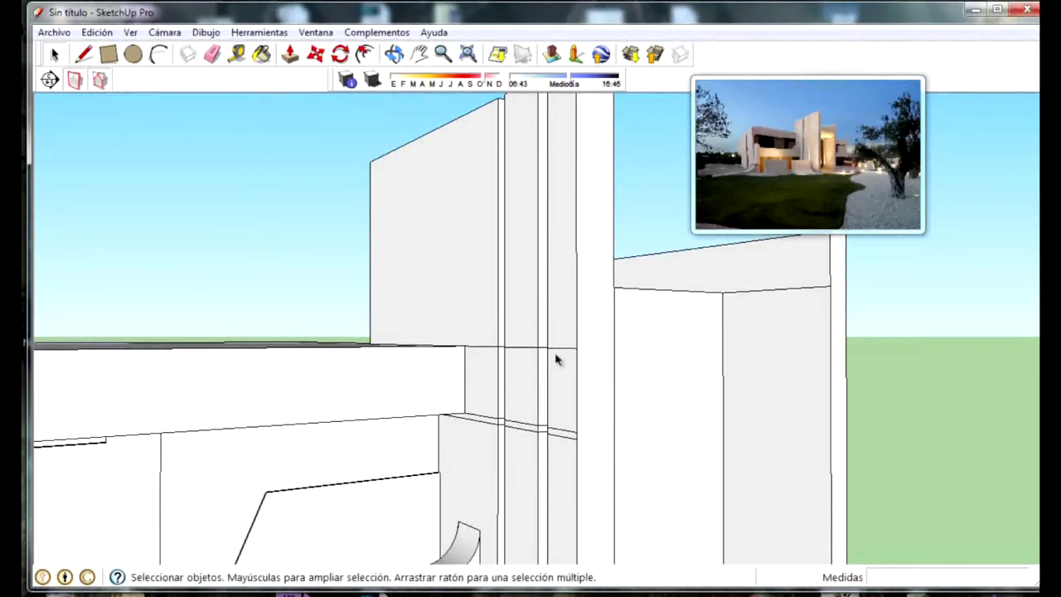
Delete the ledge faces, edges and short lines crossing the tower's recessed strips
{"action": "left_click", "coordinate": [478, 348]}
{"action": "scroll", "coordinate": [530, 351], "scroll_direction": "up", "scroll_amount": 2}
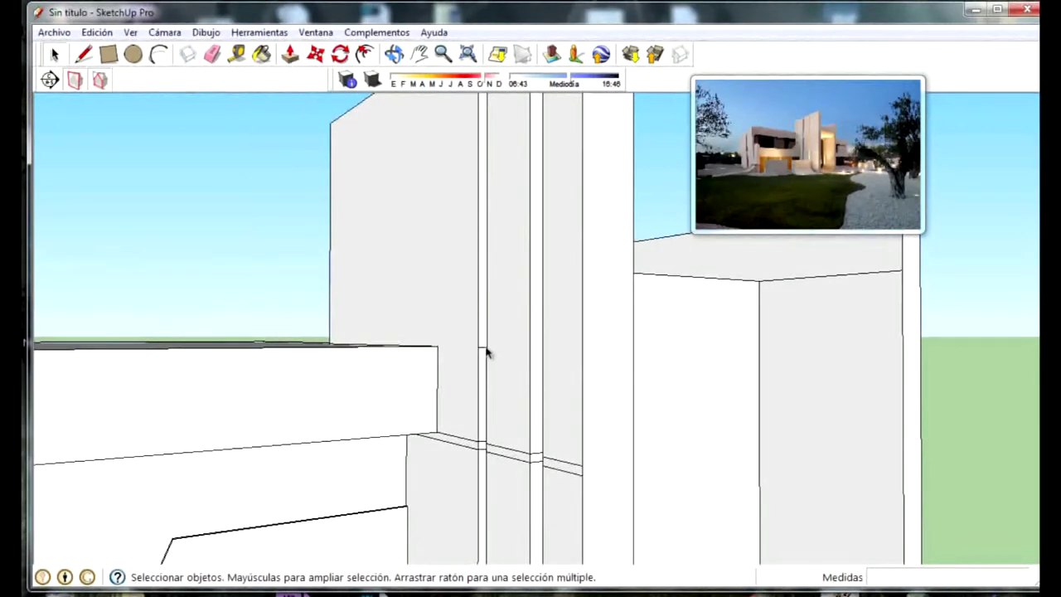
{"action": "scroll", "coordinate": [490, 455], "scroll_direction": "up", "scroll_amount": 2}
{"action": "left_click", "coordinate": [421, 431]}
{"action": "left_click", "coordinate": [421, 437]}
{"action": "key", "text": "Delete"}
{"action": "left_click", "coordinate": [476, 432]}
{"action": "key", "text": "Delete"}
{"action": "key", "text": "Delete"}
{"action": "left_click", "coordinate": [497, 450]}
{"action": "key", "text": "Delete"}
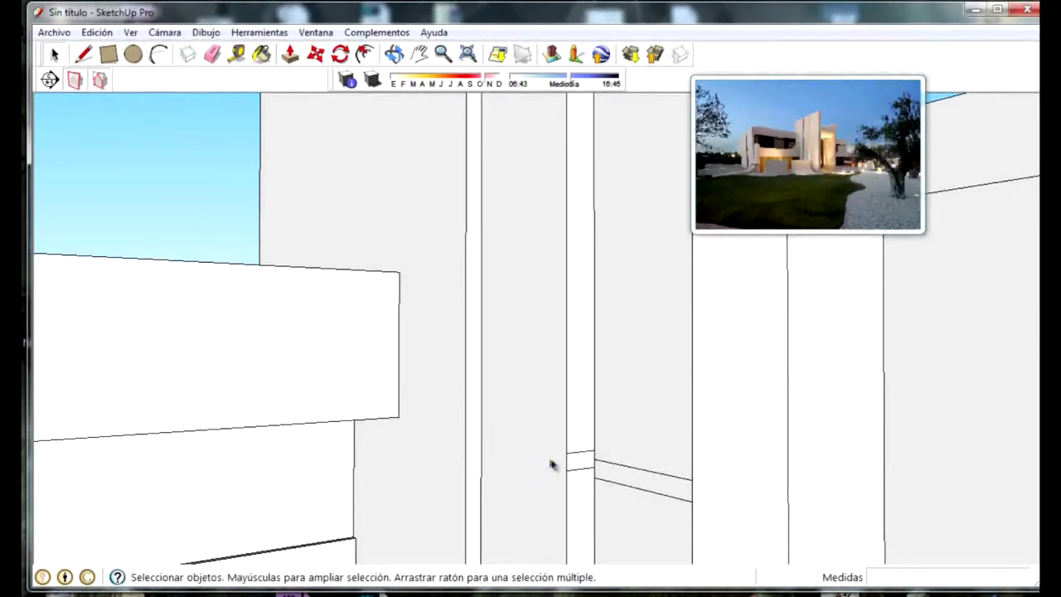
{"action": "left_click", "coordinate": [580, 459]}
{"action": "key", "text": "Delete"}
{"action": "key", "text": "Delete"}
{"action": "left_click", "coordinate": [627, 468]}
{"action": "key", "text": "Delete"}
Orbit around the whole building to inspect the cleaned-up grooved tower wall
{"action": "scroll", "coordinate": [613, 451], "scroll_direction": "down", "scroll_amount": 3}
{"action": "scroll", "coordinate": [606, 398], "scroll_direction": "down", "scroll_amount": 5}
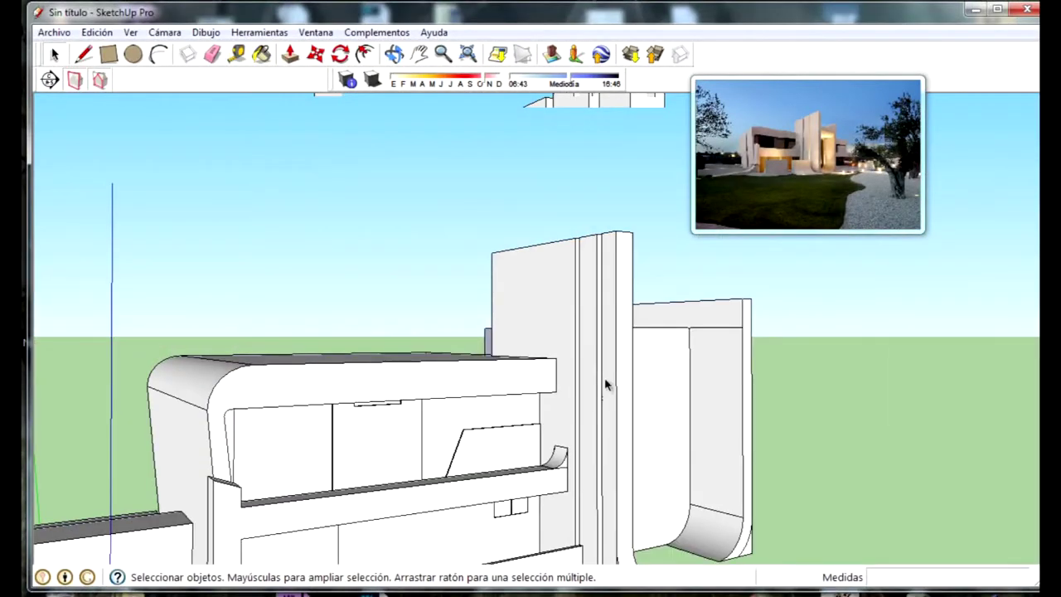
{"action": "middle_click_drag", "start_coordinate": [603, 375], "coordinate": [106, 418]}
{"action": "scroll", "coordinate": [531, 447], "scroll_direction": "up", "scroll_amount": 5}
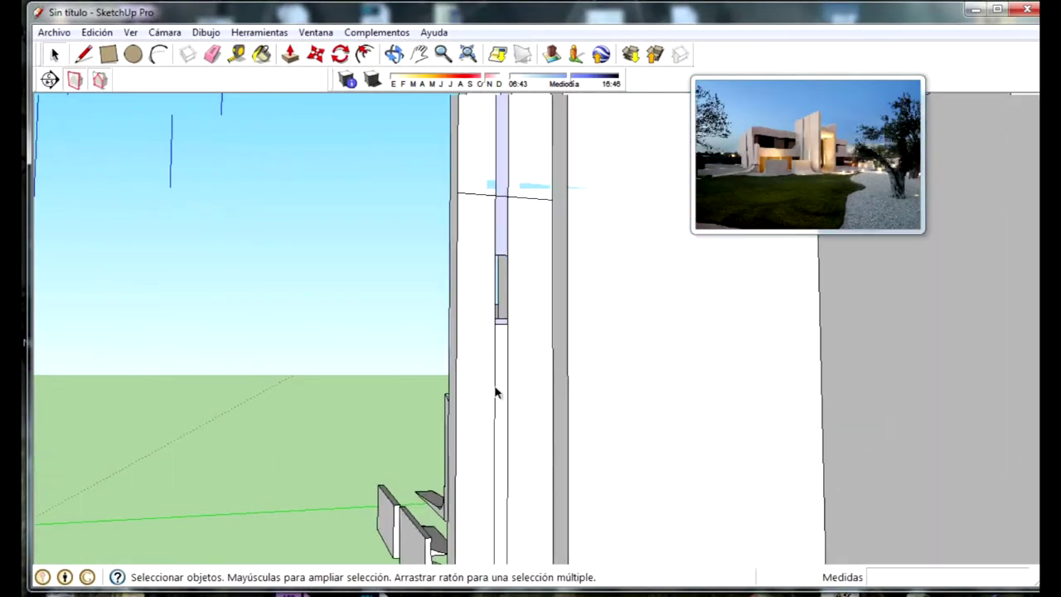
{"action": "mouse_move", "coordinate": [504, 390]}
{"action": "middle_mouse_down"}
{"action": "mouse_move", "coordinate": [542, 401]}
{"action": "mouse_move", "coordinate": [568, 375]}
{"action": "middle_mouse_up"}
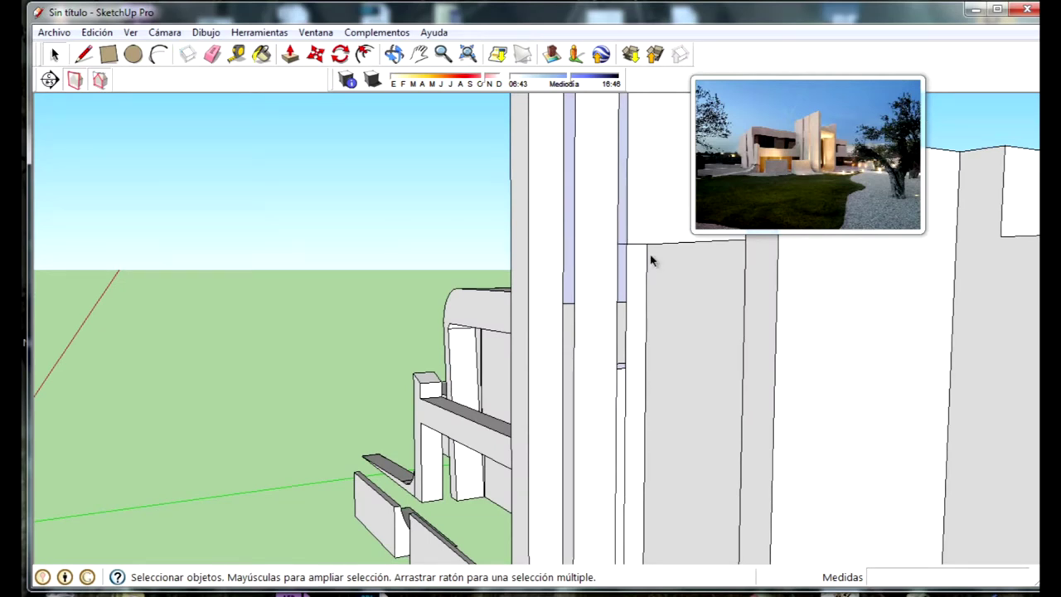
{"action": "mouse_move", "coordinate": [639, 247]}
{"action": "middle_mouse_down"}
{"action": "mouse_move", "coordinate": [558, 356]}
{"action": "mouse_move", "coordinate": [470, 355]}
{"action": "middle_mouse_up"}
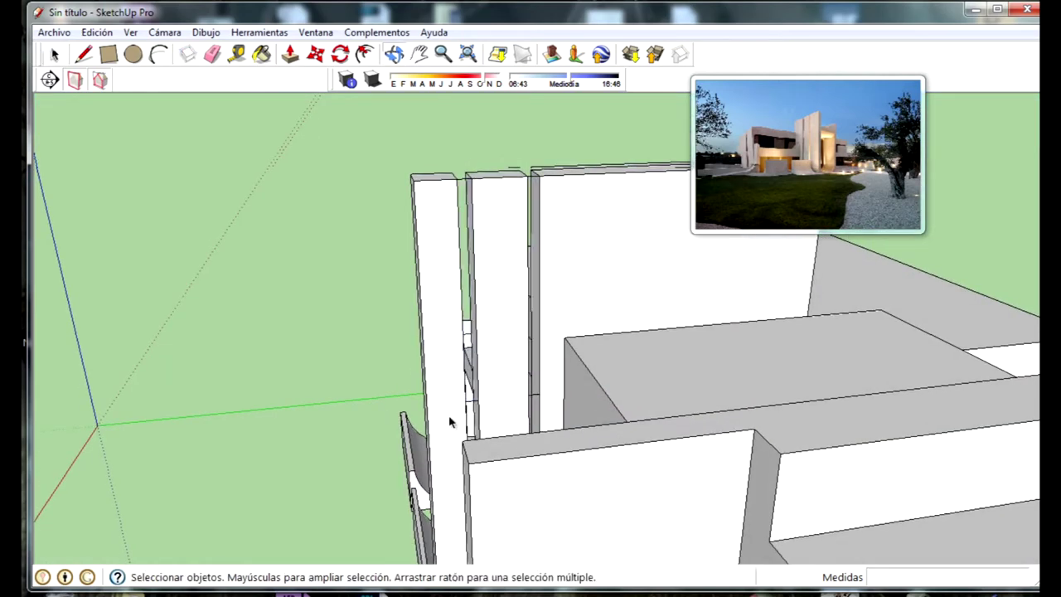
{"action": "mouse_move", "coordinate": [536, 397]}
{"action": "middle_mouse_down"}
{"action": "mouse_move", "coordinate": [502, 406]}
{"action": "mouse_move", "coordinate": [787, 253]}
{"action": "mouse_move", "coordinate": [685, 440]}
{"action": "mouse_move", "coordinate": [685, 536]}
{"action": "mouse_move", "coordinate": [600, 473]}
{"action": "mouse_move", "coordinate": [878, 436]}
{"action": "mouse_move", "coordinate": [943, 480]}
{"action": "mouse_move", "coordinate": [668, 514]}
{"action": "mouse_move", "coordinate": [695, 433]}
{"action": "mouse_move", "coordinate": [606, 190]}
{"action": "mouse_move", "coordinate": [618, 217]}
{"action": "mouse_move", "coordinate": [522, 308]}
{"action": "mouse_move", "coordinate": [569, 327]}
{"action": "mouse_move", "coordinate": [628, 440]}
{"action": "mouse_move", "coordinate": [616, 277]}
{"action": "middle_mouse_up"}
{"action": "left_click", "coordinate": [616, 277]}
{"action": "left_click", "coordinate": [618, 209]}
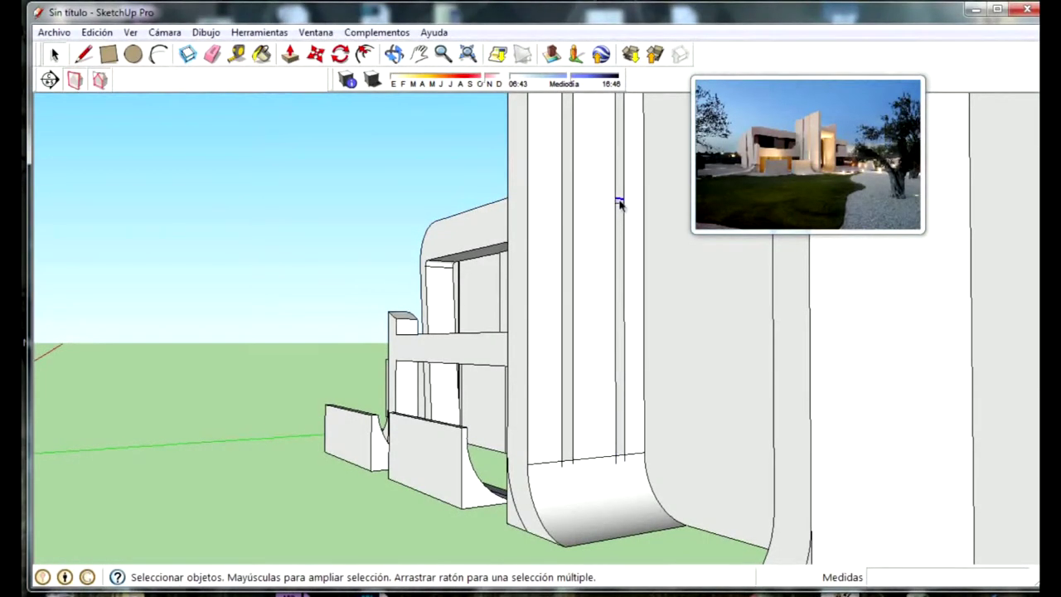
{"action": "mouse_move", "coordinate": [573, 329]}
{"action": "middle_mouse_down"}
{"action": "mouse_move", "coordinate": [605, 339]}
{"action": "mouse_move", "coordinate": [639, 473]}
{"action": "mouse_move", "coordinate": [680, 367]}
{"action": "mouse_move", "coordinate": [931, 395]}
{"action": "mouse_move", "coordinate": [879, 452]}
{"action": "mouse_move", "coordinate": [450, 445]}
{"action": "mouse_move", "coordinate": [492, 503]}
{"action": "mouse_move", "coordinate": [495, 425]}
{"action": "middle_mouse_up"}
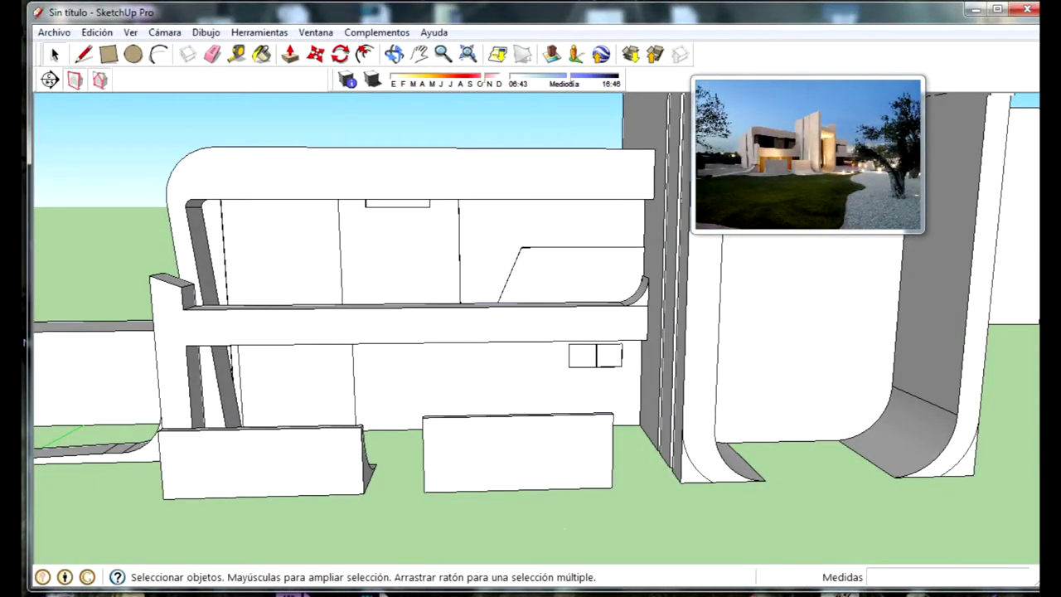
{"action": "left_click", "coordinate": [583, 590]}
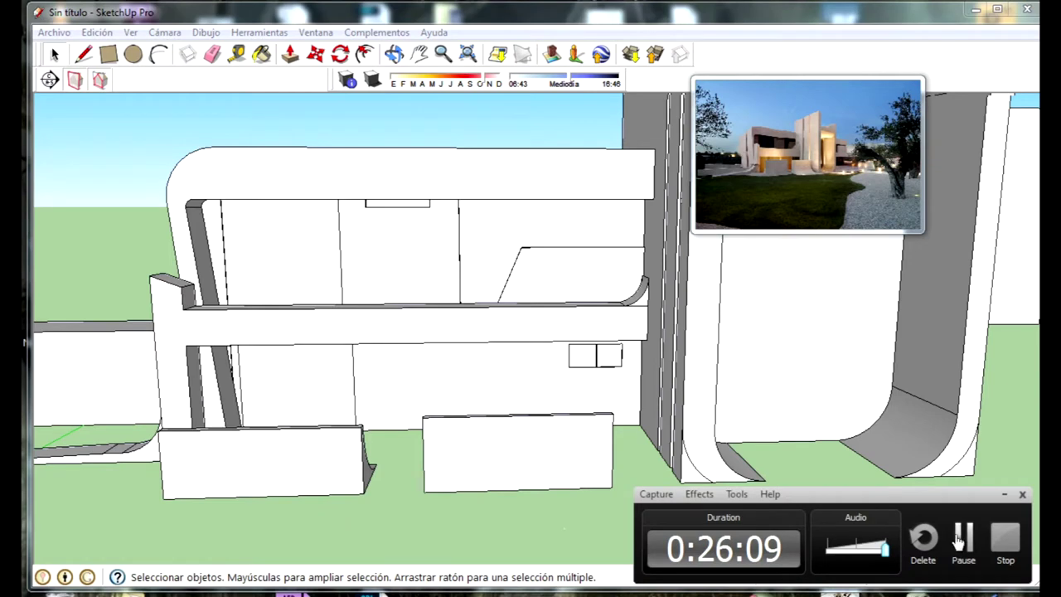
Bring up the house reference photo, then return to the model at a new angle
{"action": "left_click", "coordinate": [950, 540]}
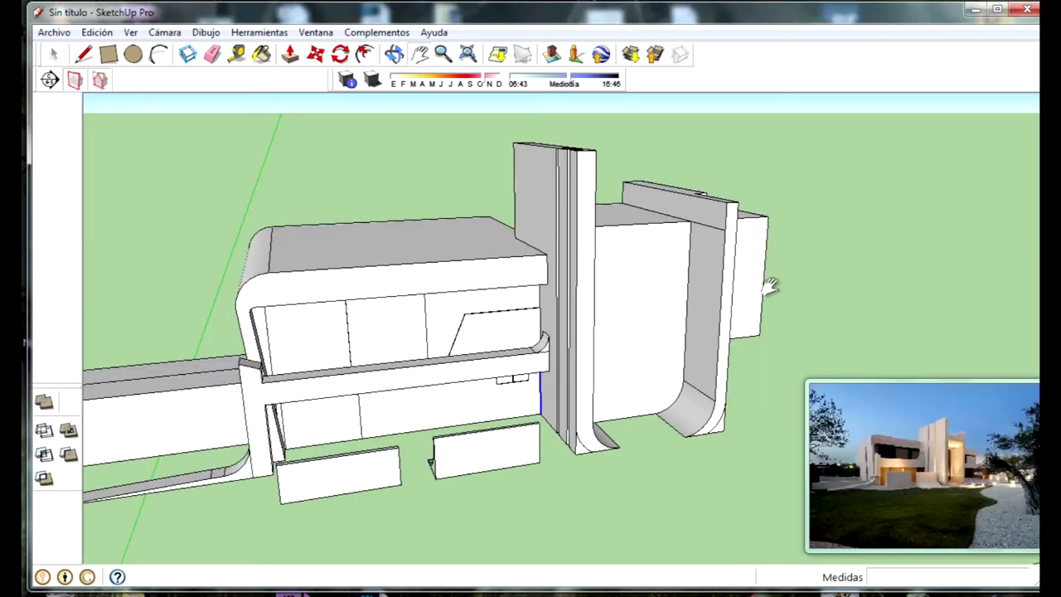
{"action": "middle_click_drag", "start_coordinate": [740, 290], "coordinate": [635, 244], "text": "shift"}
{"action": "scroll", "coordinate": [716, 260], "scroll_direction": "down", "scroll_amount": 3}
{"action": "scroll", "coordinate": [564, 237], "scroll_direction": "up", "scroll_amount": 3}
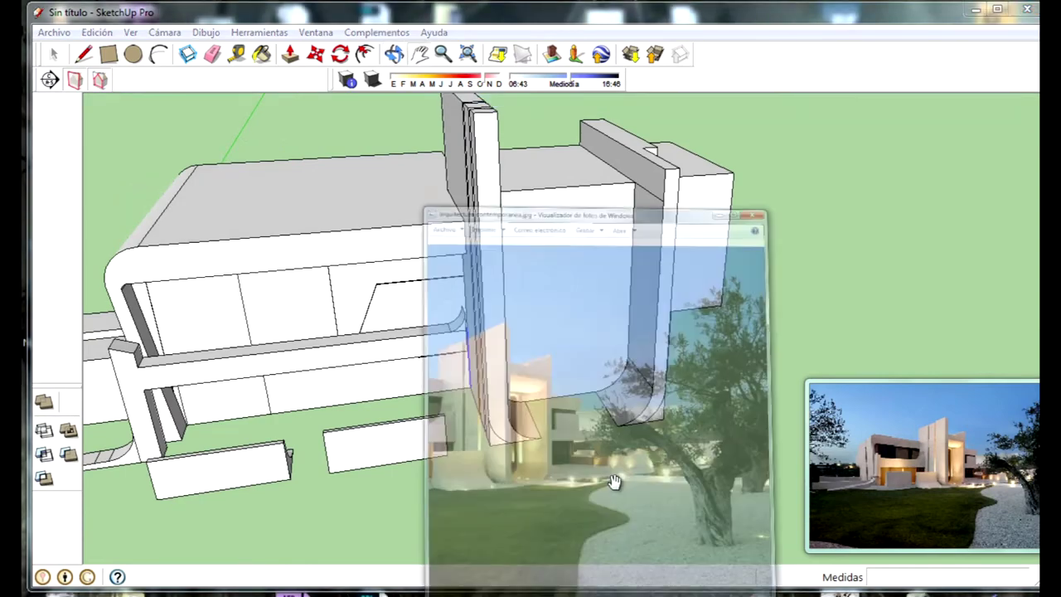
{"action": "left_click", "coordinate": [621, 502]}
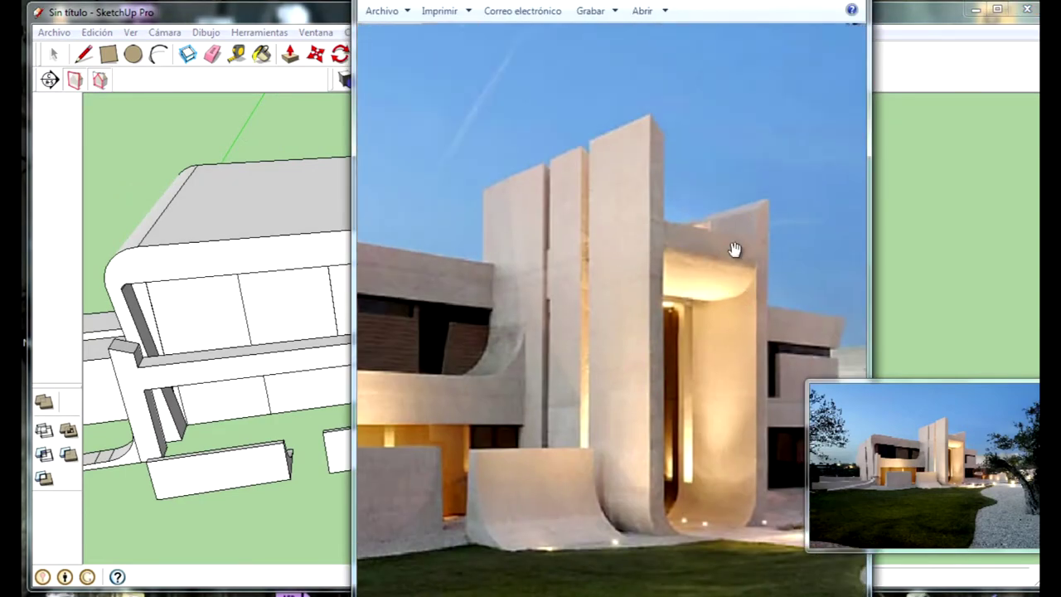
{"action": "left_click", "coordinate": [339, 322]}
{"action": "mouse_move", "coordinate": [572, 317]}
{"action": "middle_mouse_down"}
{"action": "mouse_move", "coordinate": [915, 292]}
{"action": "mouse_move", "coordinate": [914, 303]}
{"action": "mouse_move", "coordinate": [585, 365]}
{"action": "mouse_move", "coordinate": [569, 243]}
{"action": "mouse_move", "coordinate": [597, 123]}
{"action": "mouse_move", "coordinate": [429, 202]}
{"action": "mouse_move", "coordinate": [464, 248]}
{"action": "middle_mouse_up"}
Zoom in on the photo's tall cream entrance columns and compare them with the model's tower
{"action": "key", "text": "alt+Tab"}
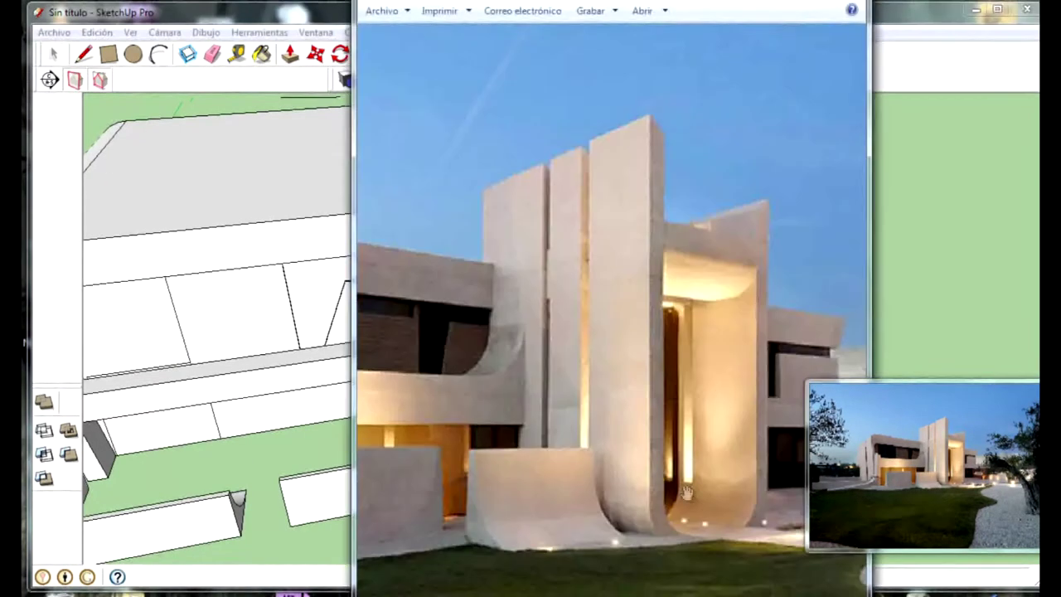
{"action": "scroll", "coordinate": [749, 241], "scroll_direction": "up", "scroll_amount": 3}
{"action": "scroll", "coordinate": [749, 241], "scroll_direction": "down", "scroll_amount": 2}
{"action": "scroll", "coordinate": [737, 310], "scroll_direction": "down", "scroll_amount": 2}
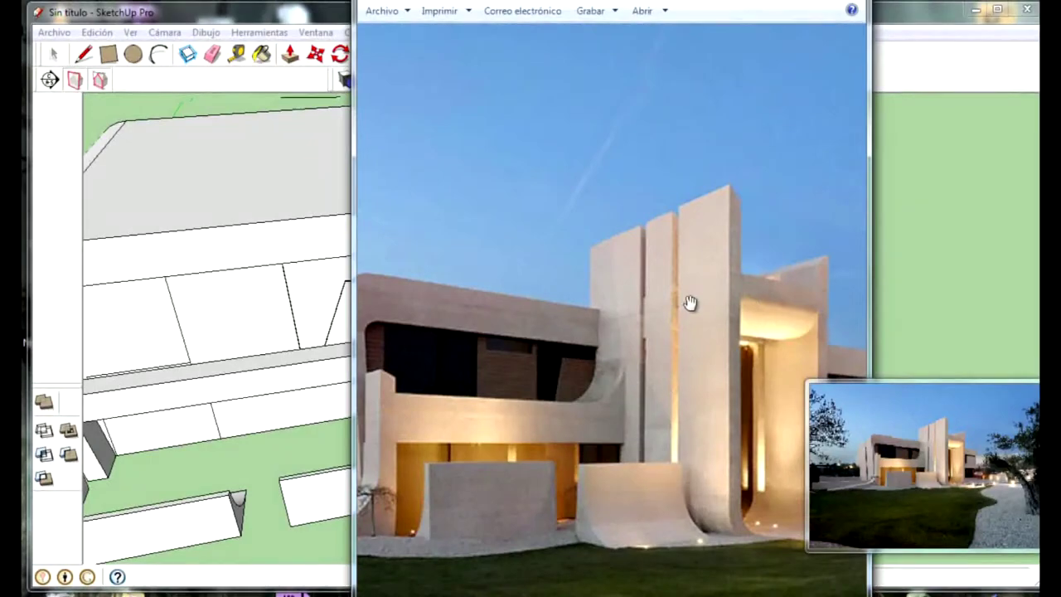
{"action": "left_click", "coordinate": [222, 372]}
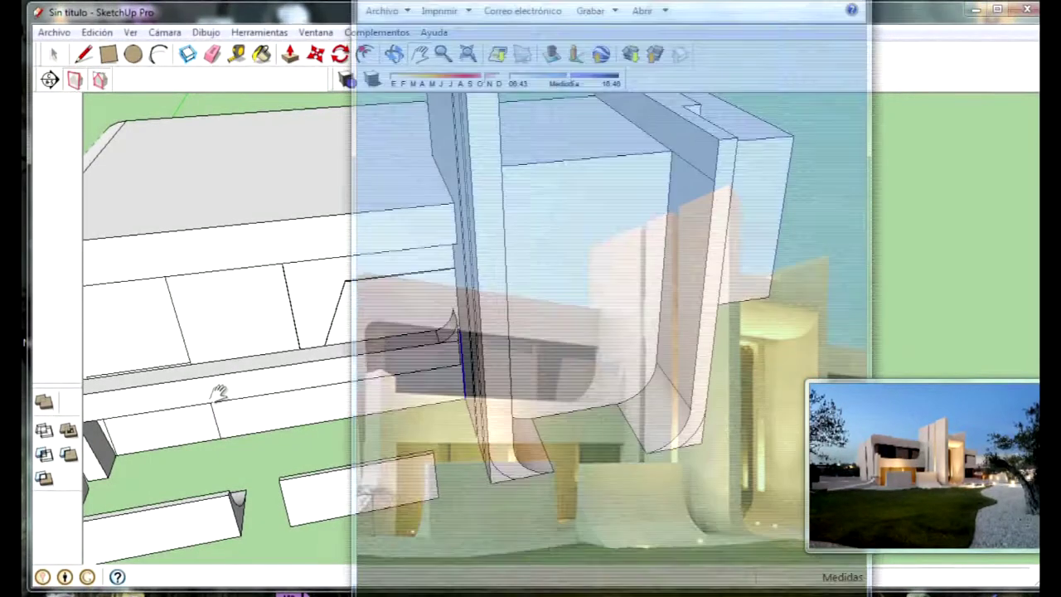
{"action": "mouse_move", "coordinate": [729, 402]}
{"action": "middle_mouse_down"}
{"action": "mouse_move", "coordinate": [788, 384]}
{"action": "mouse_move", "coordinate": [739, 407]}
{"action": "mouse_move", "coordinate": [741, 391]}
{"action": "middle_mouse_up"}
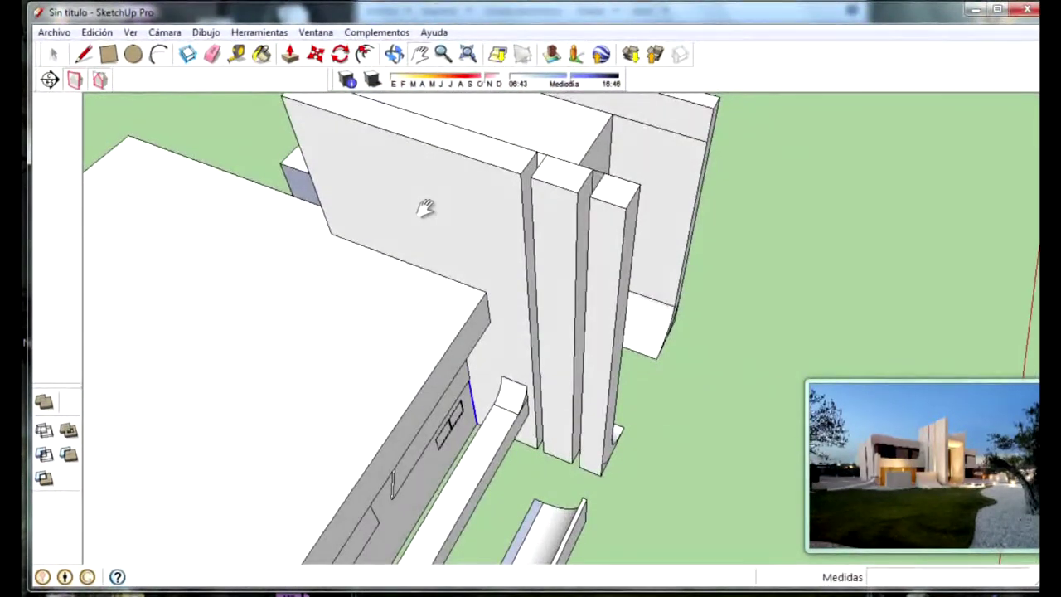
{"action": "key", "text": "alt+Tab"}
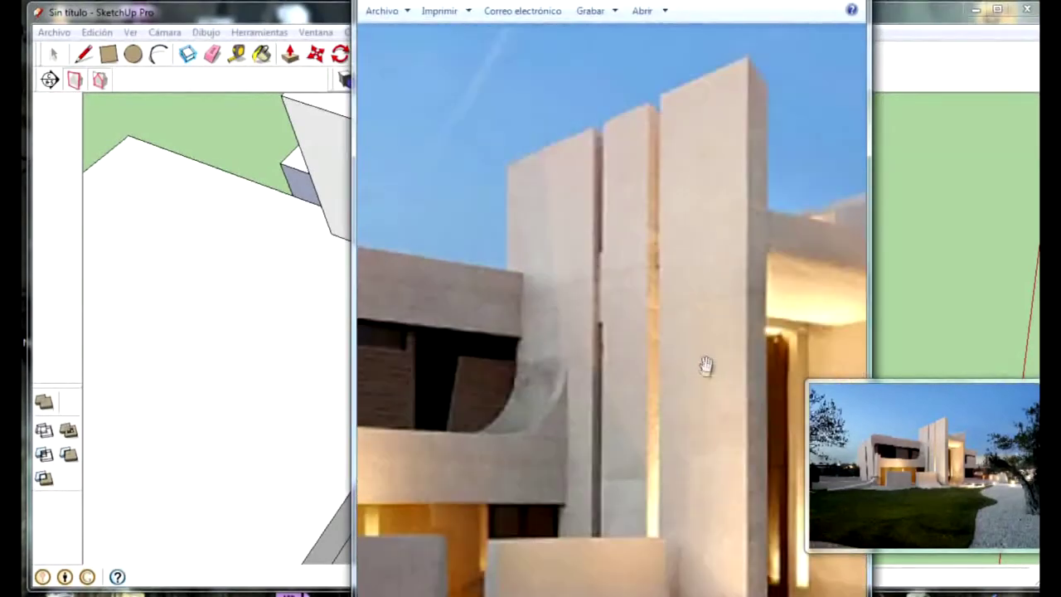
{"action": "key", "text": "alt+Tab"}
Explode the tall middle column group into loose geometry
{"action": "middle_click_drag", "start_coordinate": [639, 315], "coordinate": [348, 75]}
{"action": "left_click", "coordinate": [288, 56]}
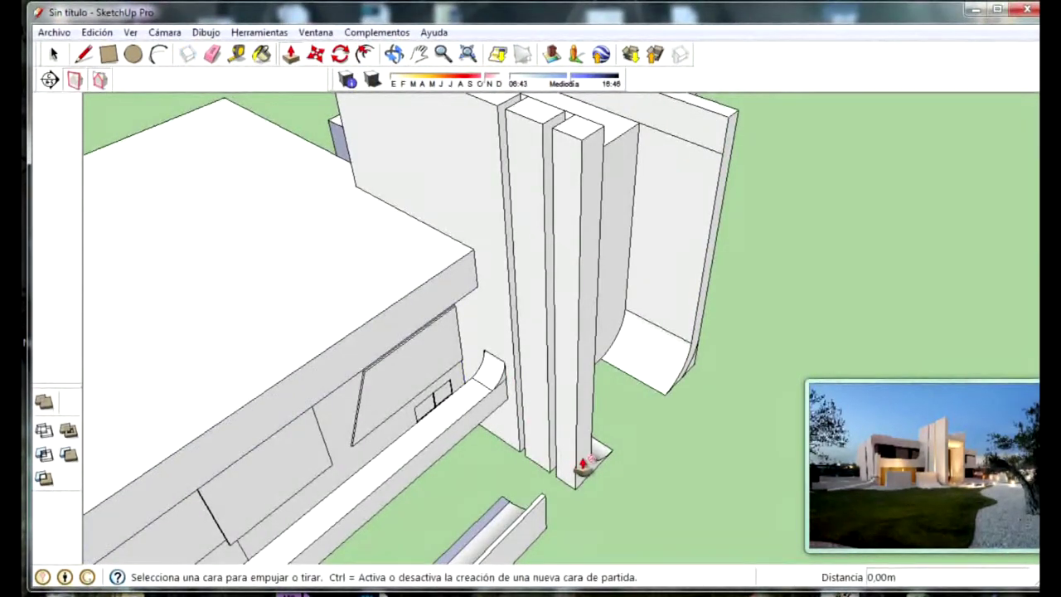
{"action": "key", "text": "space"}
{"action": "left_click", "coordinate": [586, 317]}
{"action": "right_click", "coordinate": [585, 316]}
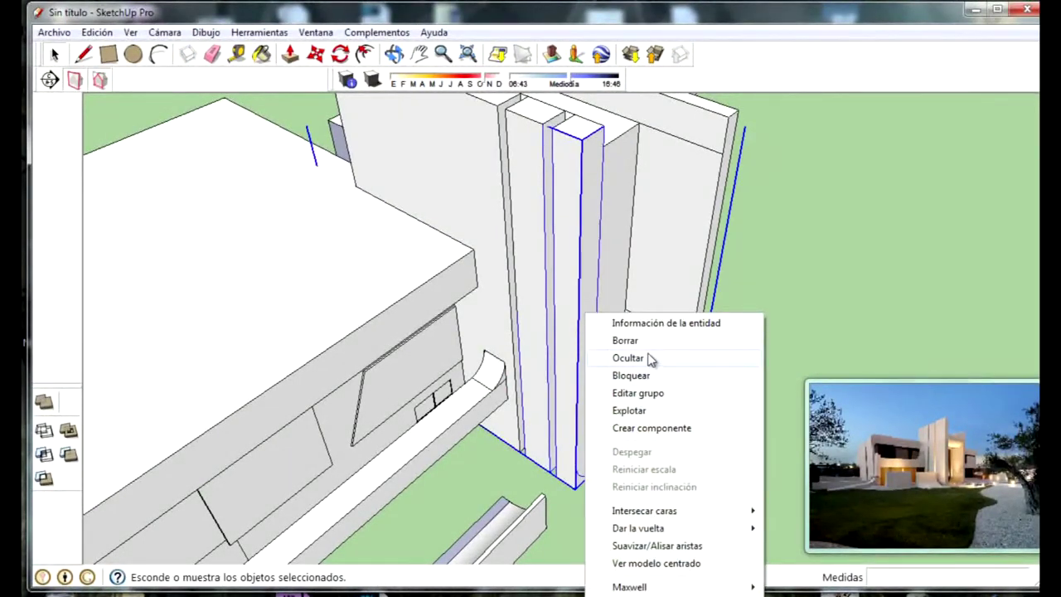
{"action": "left_click", "coordinate": [651, 409]}
{"action": "left_click", "coordinate": [630, 407]}
{"action": "mouse_move", "coordinate": [630, 407]}
{"action": "middle_mouse_down"}
{"action": "mouse_move", "coordinate": [611, 363]}
{"action": "mouse_move", "coordinate": [752, 388]}
{"action": "middle_mouse_up"}
Push out the curved strip at the column's foot with Push/Pull
{"action": "key", "text": "p"}
{"action": "left_click_drag", "start_coordinate": [555, 481], "coordinate": [537, 497]}
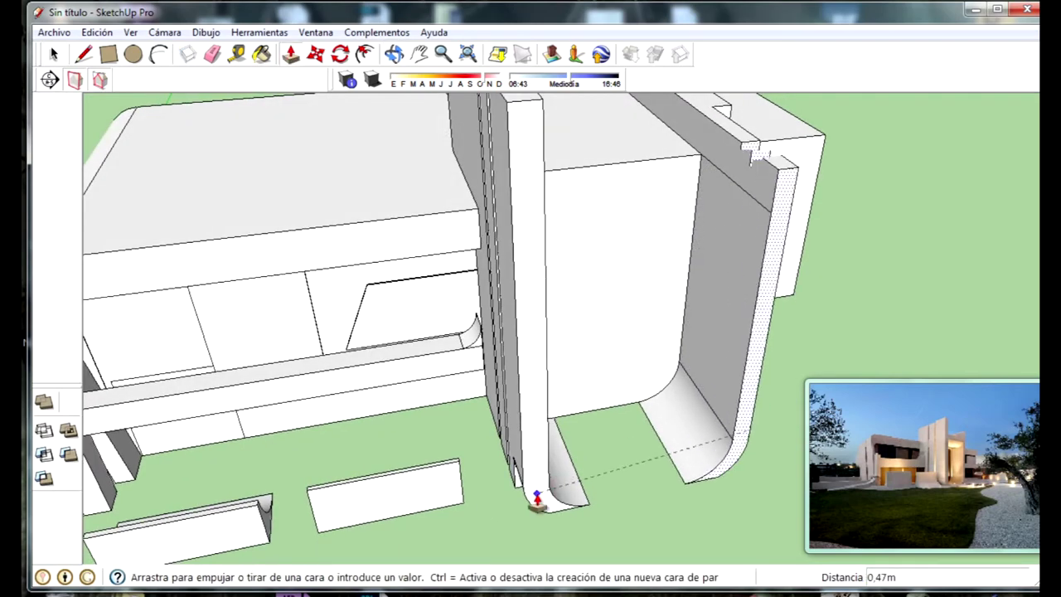
{"action": "mouse_move", "coordinate": [576, 520]}
{"action": "middle_mouse_down"}
{"action": "mouse_move", "coordinate": [793, 426]}
{"action": "mouse_move", "coordinate": [660, 492]}
{"action": "mouse_move", "coordinate": [571, 485]}
{"action": "middle_mouse_up"}
{"action": "left_click", "coordinate": [601, 490]}
Extend the right wall's curved base face and orbit to a low front view
{"action": "middle_click_drag", "start_coordinate": [771, 422], "coordinate": [753, 434]}
{"action": "left_click", "coordinate": [751, 433]}
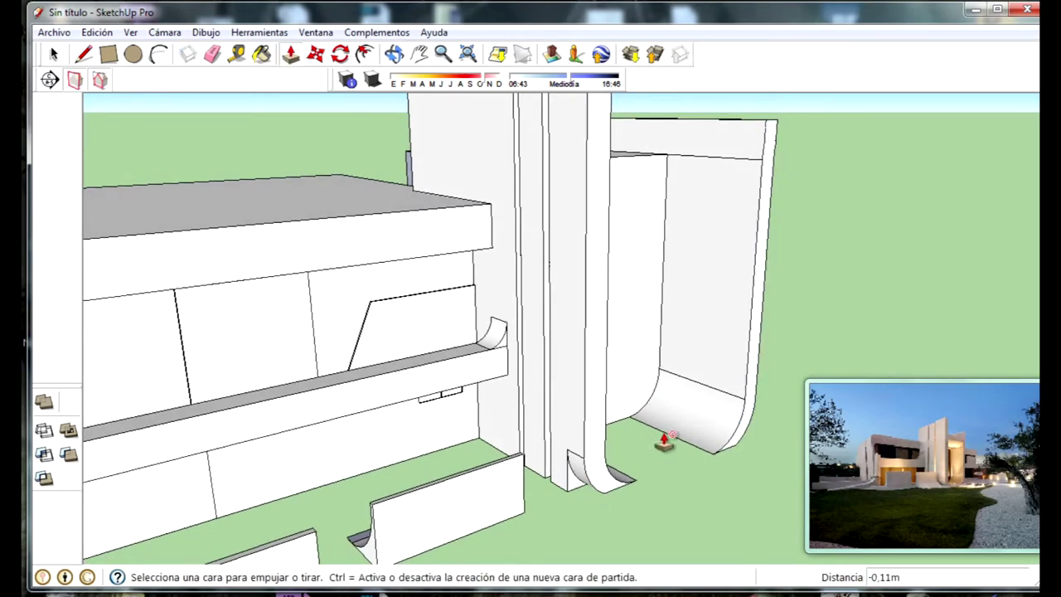
{"action": "scroll", "coordinate": [663, 440], "scroll_direction": "down", "scroll_amount": 5}
{"action": "middle_click_drag", "start_coordinate": [689, 471], "coordinate": [687, 384]}
{"action": "scroll", "coordinate": [687, 383], "scroll_direction": "up", "scroll_amount": 2}
{"action": "scroll", "coordinate": [706, 501], "scroll_direction": "up", "scroll_amount": 2}
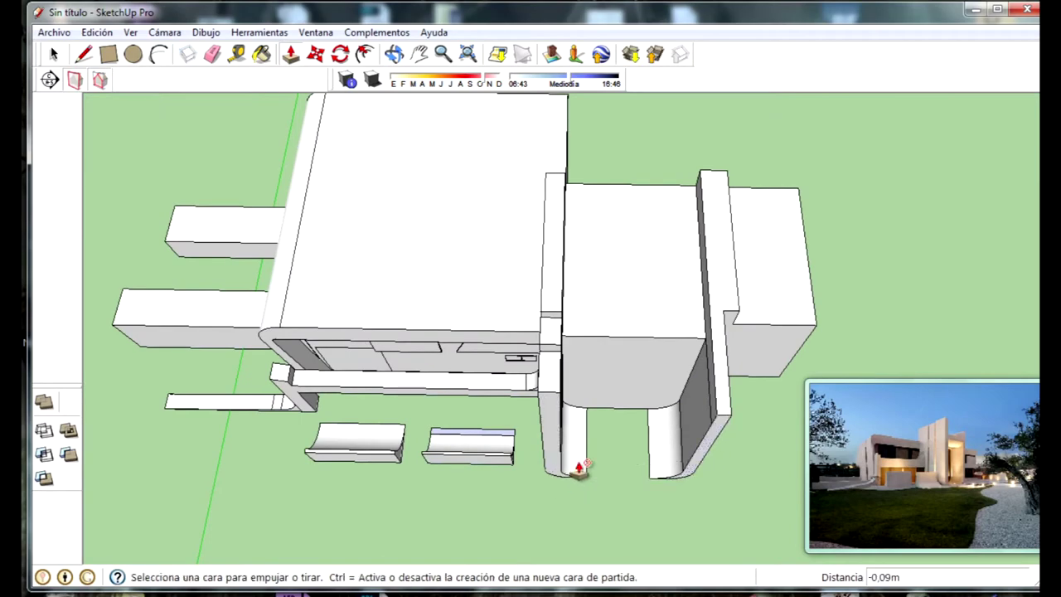
{"action": "scroll", "coordinate": [580, 469], "scroll_direction": "down", "scroll_amount": 3}
{"action": "middle_click_drag", "start_coordinate": [580, 469], "coordinate": [812, 307]}
{"action": "scroll", "coordinate": [770, 351], "scroll_direction": "down", "scroll_amount": 3}
{"action": "mouse_move", "coordinate": [770, 350]}
{"action": "middle_mouse_down"}
{"action": "mouse_move", "coordinate": [569, 290]}
{"action": "mouse_move", "coordinate": [676, 427]}
{"action": "middle_mouse_up"}
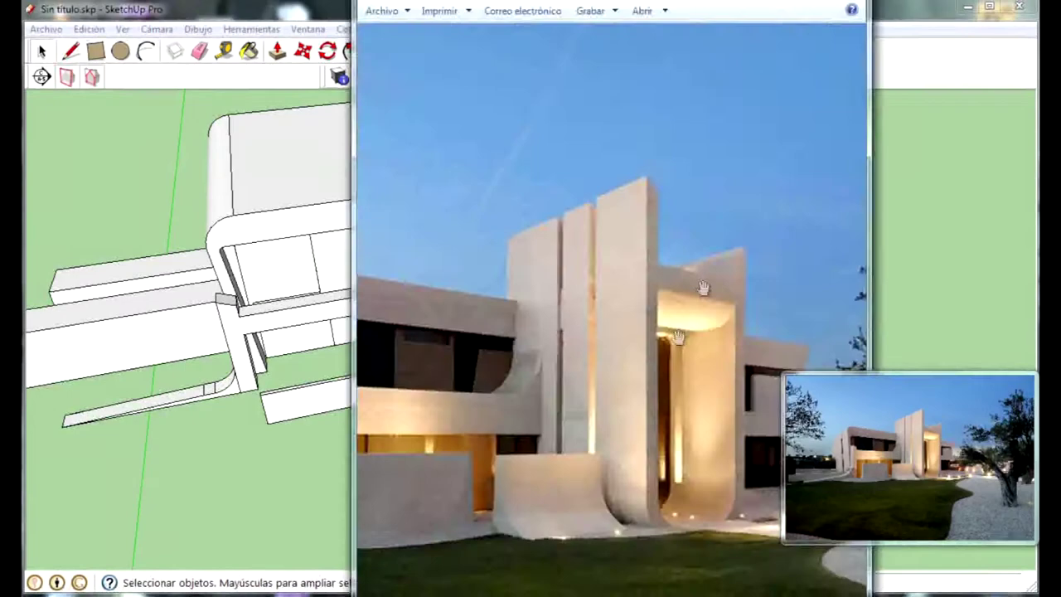
Orbit around the columns to a close-up of the tall column face
{"action": "scroll", "coordinate": [703, 287], "scroll_direction": "up", "scroll_amount": 3}
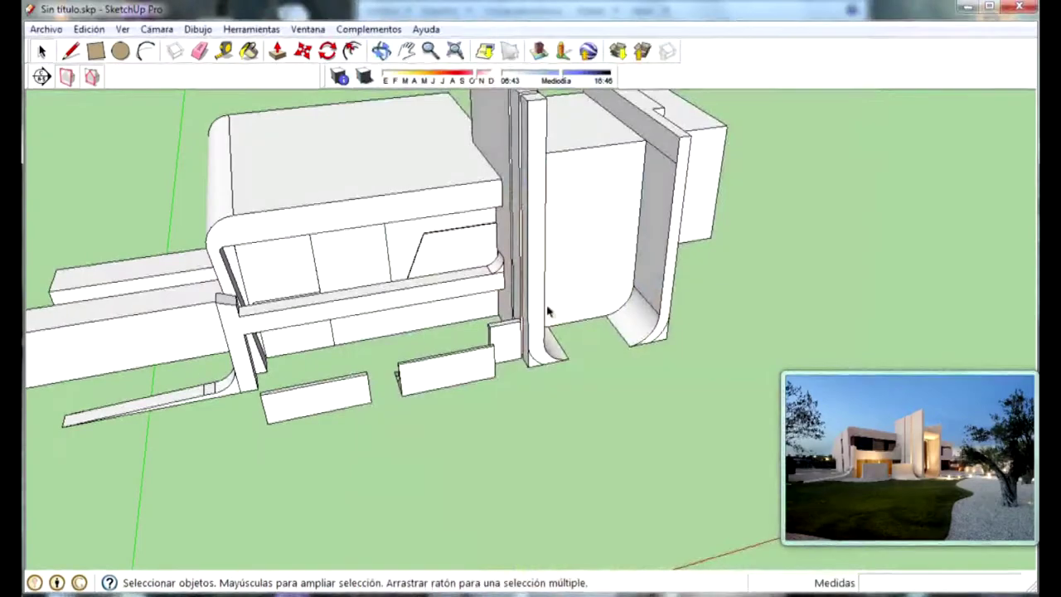
{"action": "scroll", "coordinate": [485, 215], "scroll_direction": "up", "scroll_amount": 3}
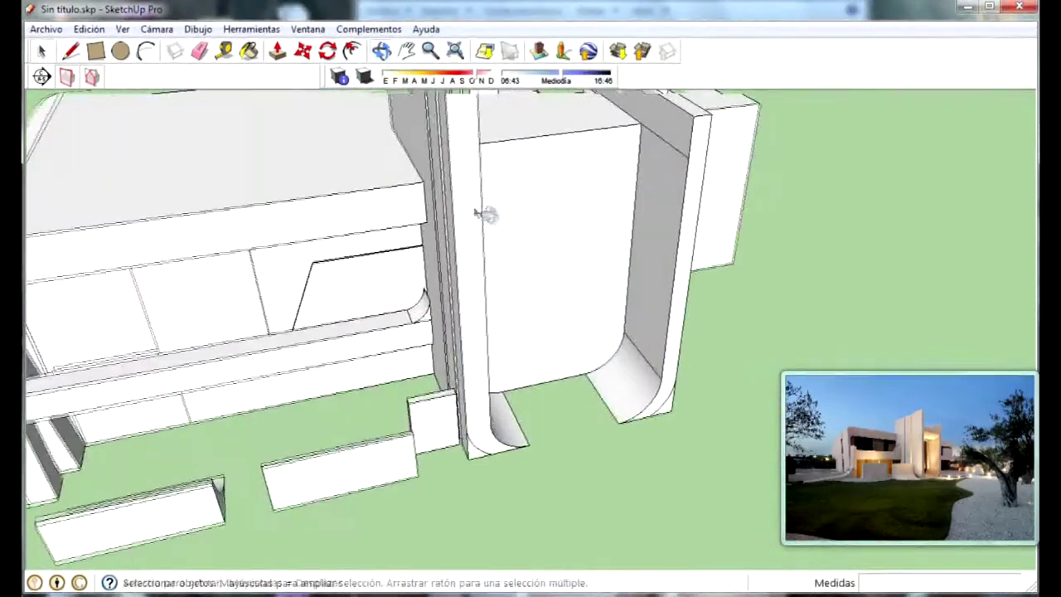
{"action": "scroll", "coordinate": [559, 120], "scroll_direction": "up", "scroll_amount": 3}
{"action": "scroll", "coordinate": [539, 296], "scroll_direction": "up", "scroll_amount": 2}
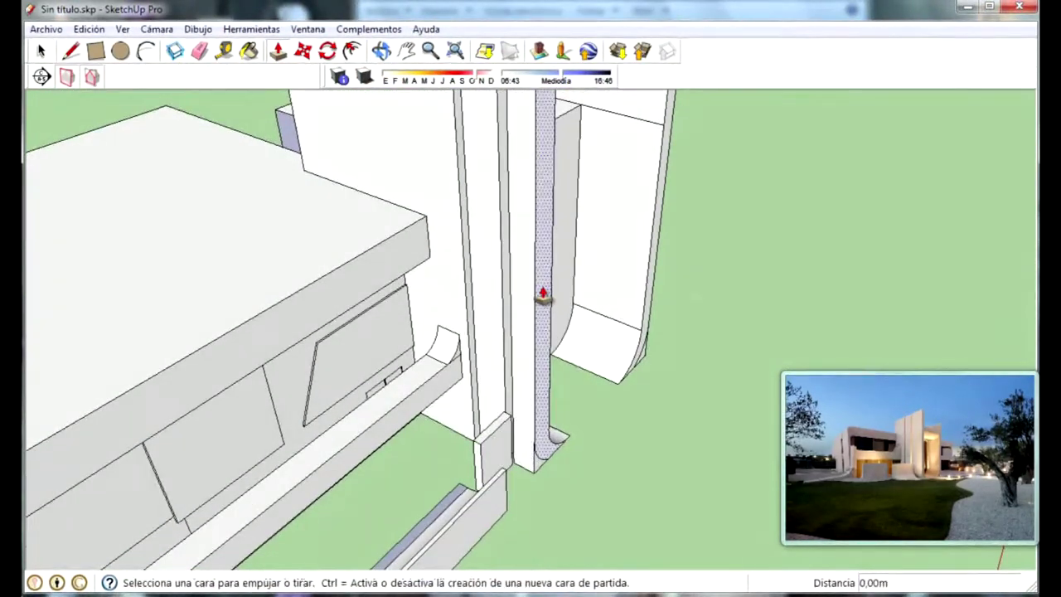
{"action": "mouse_move", "coordinate": [599, 307]}
{"action": "middle_mouse_down"}
{"action": "mouse_move", "coordinate": [677, 292]}
{"action": "mouse_move", "coordinate": [665, 360]}
{"action": "middle_mouse_up"}
{"action": "key", "text": "p"}
{"action": "left_click", "coordinate": [672, 381]}
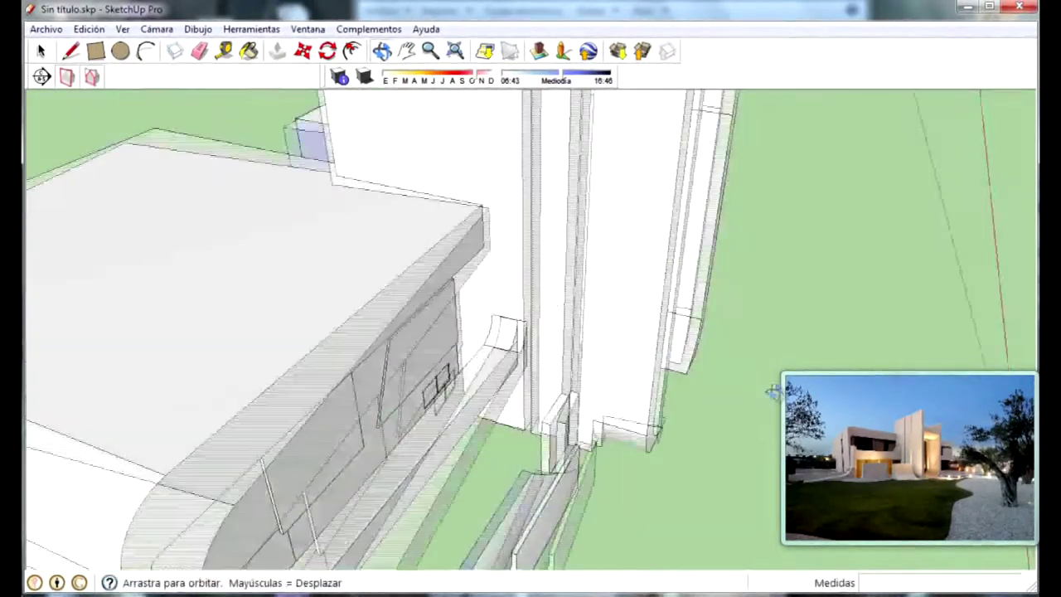
{"action": "mouse_move", "coordinate": [466, 434]}
{"action": "middle_mouse_down"}
{"action": "mouse_move", "coordinate": [607, 232]}
{"action": "mouse_move", "coordinate": [580, 299]}
{"action": "mouse_move", "coordinate": [177, 279]}
{"action": "mouse_move", "coordinate": [330, 128]}
{"action": "middle_mouse_up"}
{"action": "key", "text": "space"}
{"action": "mouse_move", "coordinate": [464, 273]}
{"action": "middle_mouse_down"}
{"action": "mouse_move", "coordinate": [675, 218]}
{"action": "mouse_move", "coordinate": [592, 185]}
{"action": "mouse_move", "coordinate": [398, 237]}
{"action": "mouse_move", "coordinate": [386, 203]}
{"action": "middle_mouse_up"}
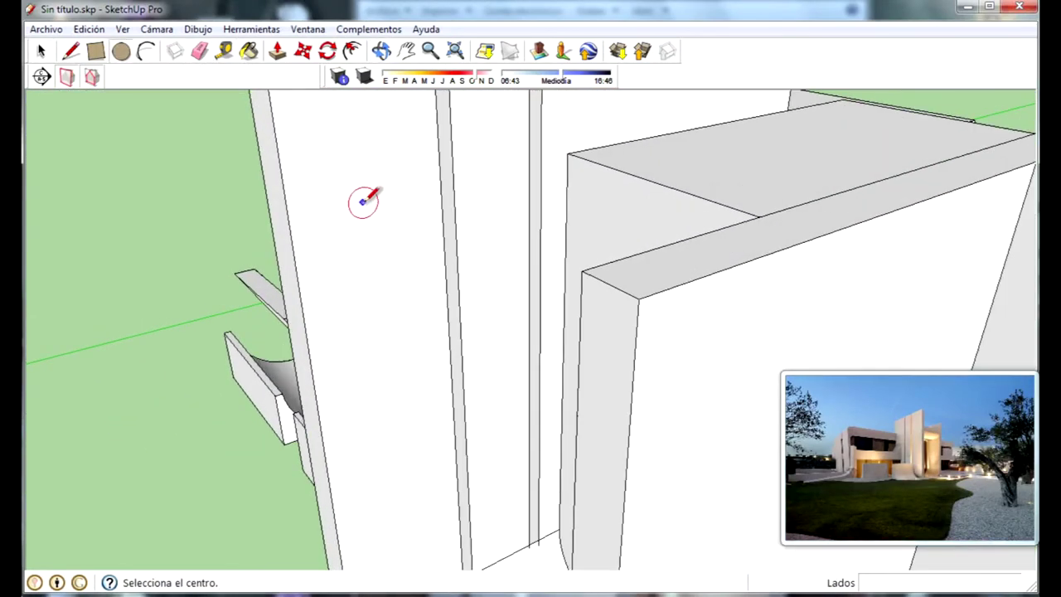
Draw a circle on the tall column's face with the Circle tool
{"action": "left_click", "coordinate": [72, 51]}
{"action": "scroll", "coordinate": [473, 296], "scroll_direction": "down", "scroll_amount": 5}
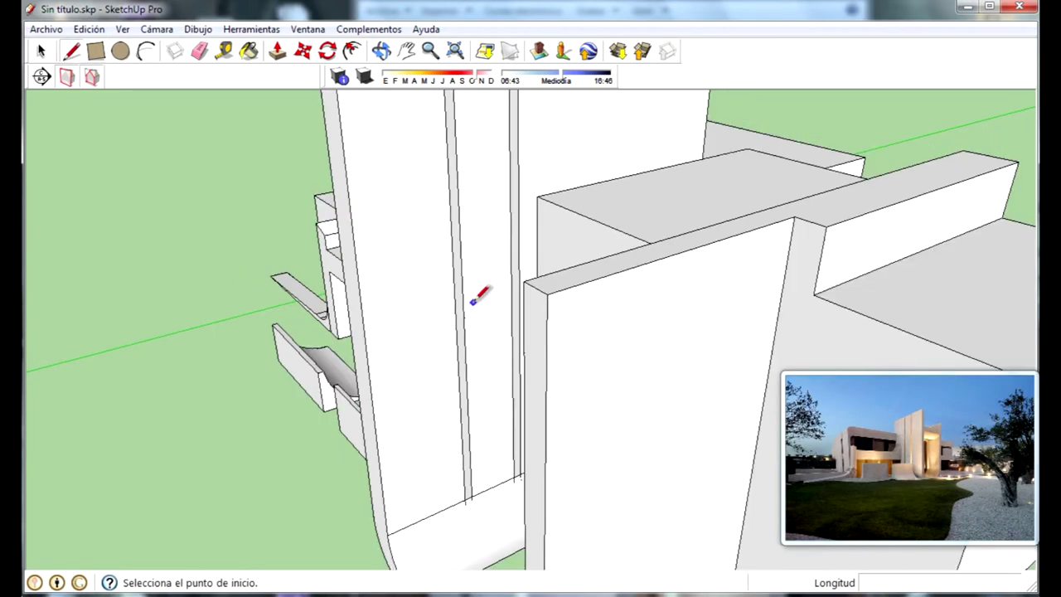
{"action": "scroll", "coordinate": [454, 396], "scroll_direction": "down", "scroll_amount": 3}
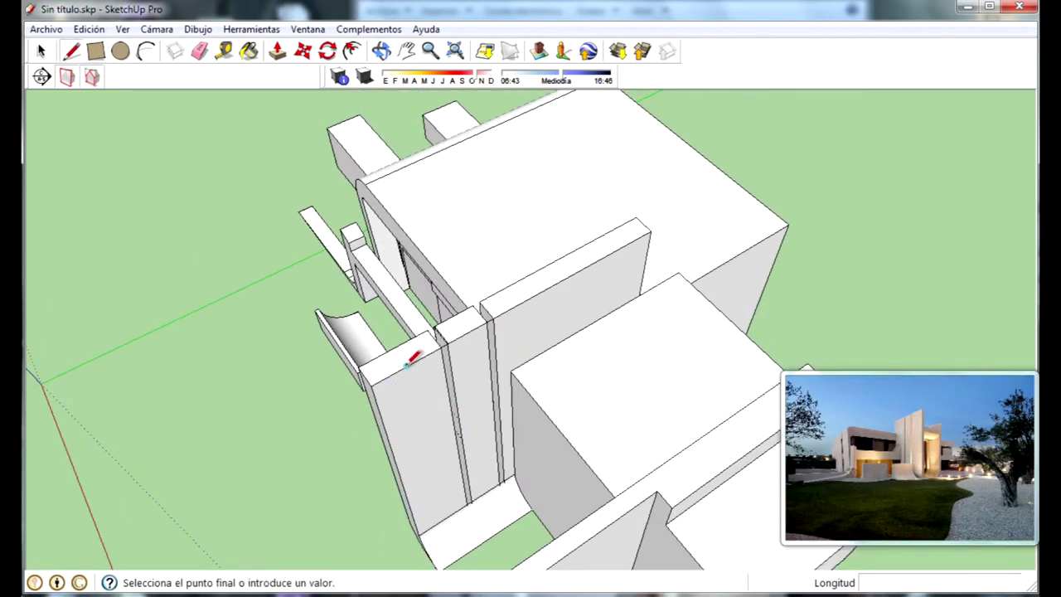
{"action": "left_click", "coordinate": [120, 51]}
{"action": "scroll", "coordinate": [426, 431], "scroll_direction": "up", "scroll_amount": 3}
{"action": "middle_click_drag", "start_coordinate": [427, 431], "coordinate": [419, 403]}
{"action": "scroll", "coordinate": [420, 402], "scroll_direction": "up", "scroll_amount": 2}
{"action": "middle_click_drag", "start_coordinate": [388, 177], "coordinate": [638, 186]}
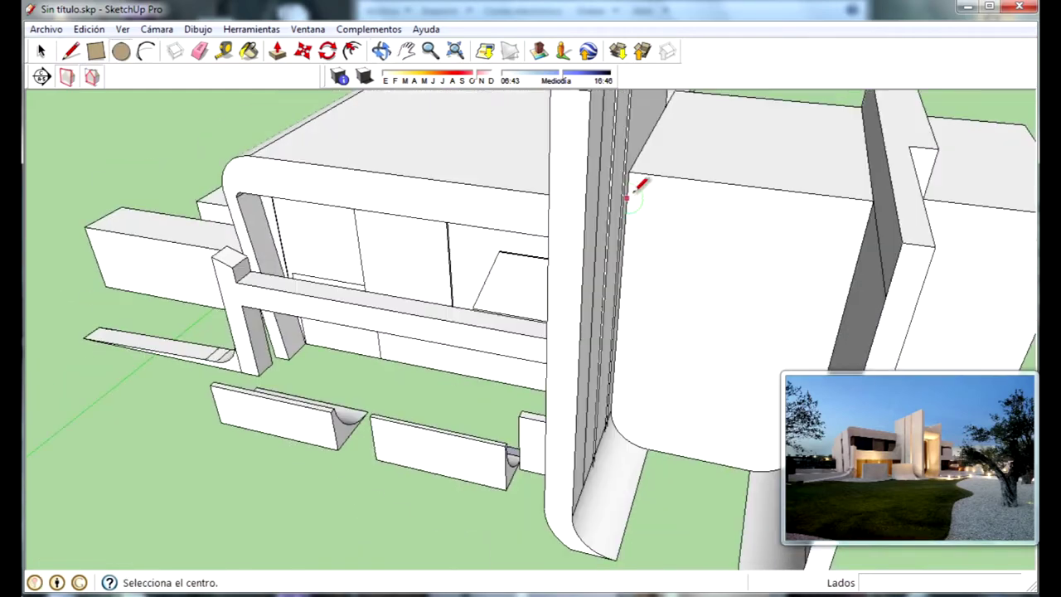
{"action": "scroll", "coordinate": [552, 243], "scroll_direction": "down", "scroll_amount": 3}
{"action": "mouse_move", "coordinate": [553, 243]}
{"action": "middle_mouse_down"}
{"action": "mouse_move", "coordinate": [701, 161]}
{"action": "mouse_move", "coordinate": [741, 119]}
{"action": "mouse_move", "coordinate": [707, 119]}
{"action": "mouse_move", "coordinate": [569, 190]}
{"action": "middle_mouse_up"}
{"action": "scroll", "coordinate": [597, 206], "scroll_direction": "up", "scroll_amount": 2}
{"action": "scroll", "coordinate": [514, 220], "scroll_direction": "up", "scroll_amount": 3}
{"action": "mouse_move", "coordinate": [513, 220]}
{"action": "middle_mouse_down"}
{"action": "mouse_move", "coordinate": [425, 238]}
{"action": "mouse_move", "coordinate": [403, 226]}
{"action": "middle_mouse_up"}
{"action": "left_click", "coordinate": [402, 228]}
{"action": "left_click", "coordinate": [446, 217]}
Delete the stray line inside the circle and the vertical edge below it
{"action": "key", "text": "p"}
{"action": "mouse_move", "coordinate": [402, 230]}
{"action": "middle_mouse_down"}
{"action": "mouse_move", "coordinate": [606, 323]}
{"action": "mouse_move", "coordinate": [808, 276]}
{"action": "middle_mouse_up"}
{"action": "scroll", "coordinate": [575, 308], "scroll_direction": "down", "scroll_amount": 5}
{"action": "mouse_move", "coordinate": [575, 307]}
{"action": "middle_mouse_down"}
{"action": "mouse_move", "coordinate": [739, 331]}
{"action": "mouse_move", "coordinate": [679, 365]}
{"action": "middle_mouse_up"}
{"action": "key", "text": "l"}
{"action": "scroll", "coordinate": [575, 249], "scroll_direction": "up", "scroll_amount": 3}
{"action": "mouse_move", "coordinate": [576, 249]}
{"action": "middle_mouse_down"}
{"action": "mouse_move", "coordinate": [526, 212]}
{"action": "mouse_move", "coordinate": [535, 216]}
{"action": "middle_mouse_up"}
{"action": "middle_click_drag", "start_coordinate": [456, 323], "coordinate": [422, 208]}
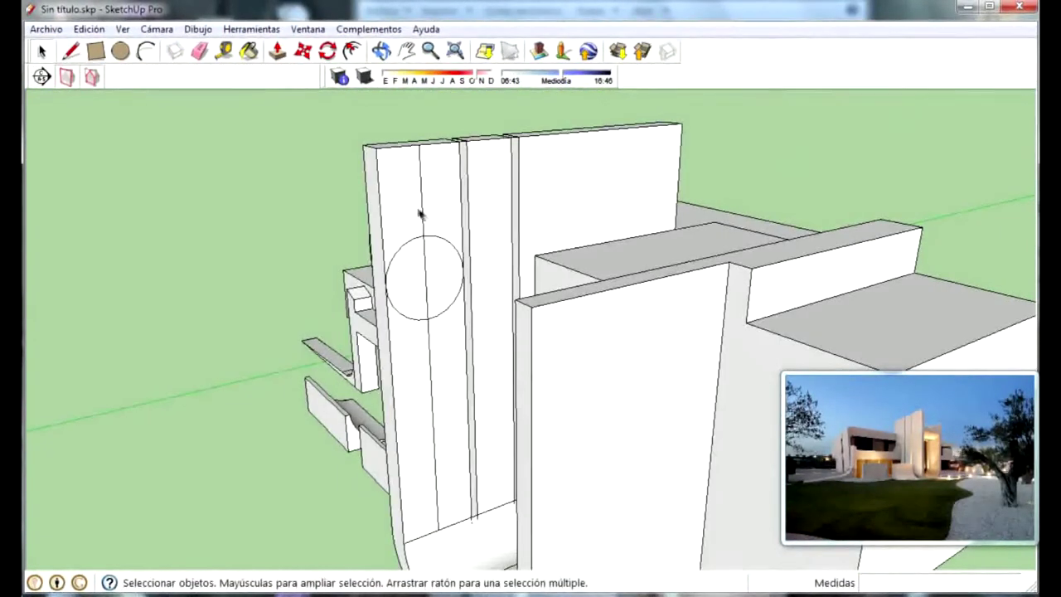
{"action": "key", "text": "Delete"}
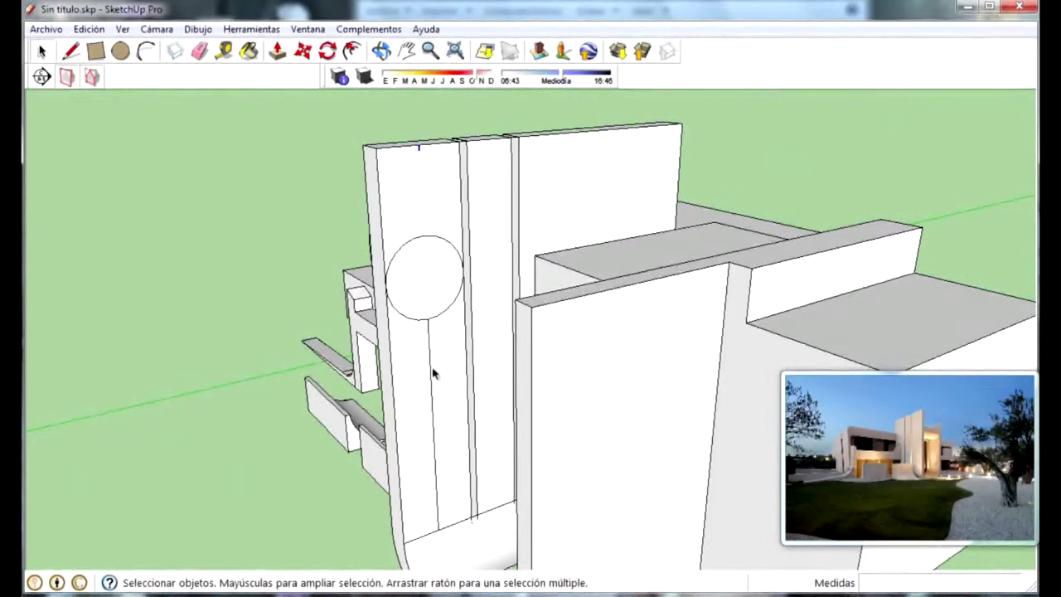
{"action": "left_click", "coordinate": [433, 373]}
{"action": "key", "text": "Delete"}
Pull the circle out about 2.14 m into a cylinder reaching the right wall
{"action": "left_click", "coordinate": [277, 50]}
{"action": "left_click", "coordinate": [415, 293]}
{"action": "middle_click_drag", "start_coordinate": [414, 294], "coordinate": [661, 417]}
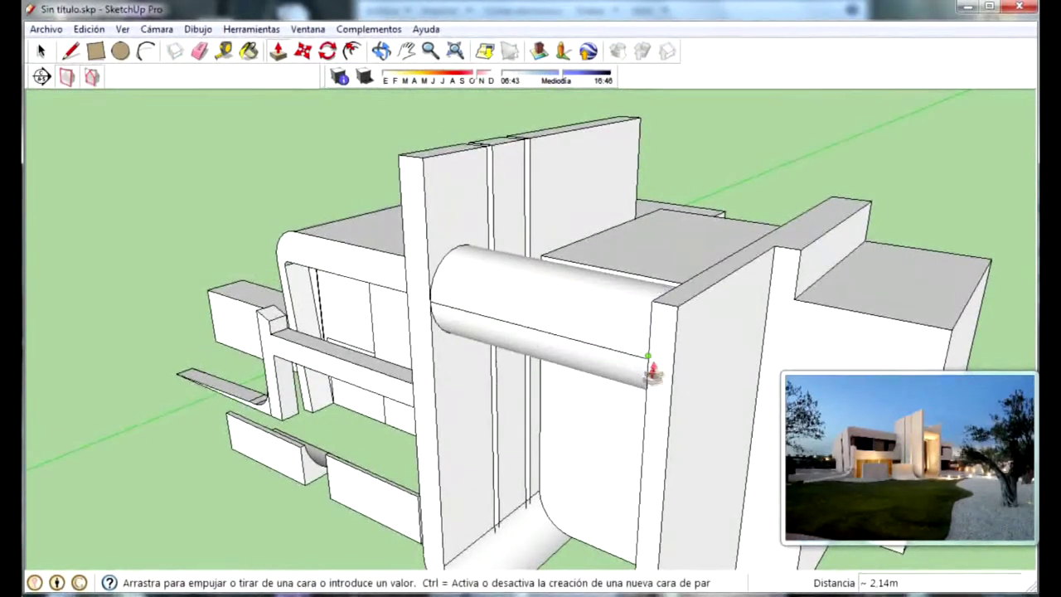
{"action": "left_click", "coordinate": [644, 374]}
{"action": "middle_click_drag", "start_coordinate": [644, 373], "coordinate": [580, 249]}
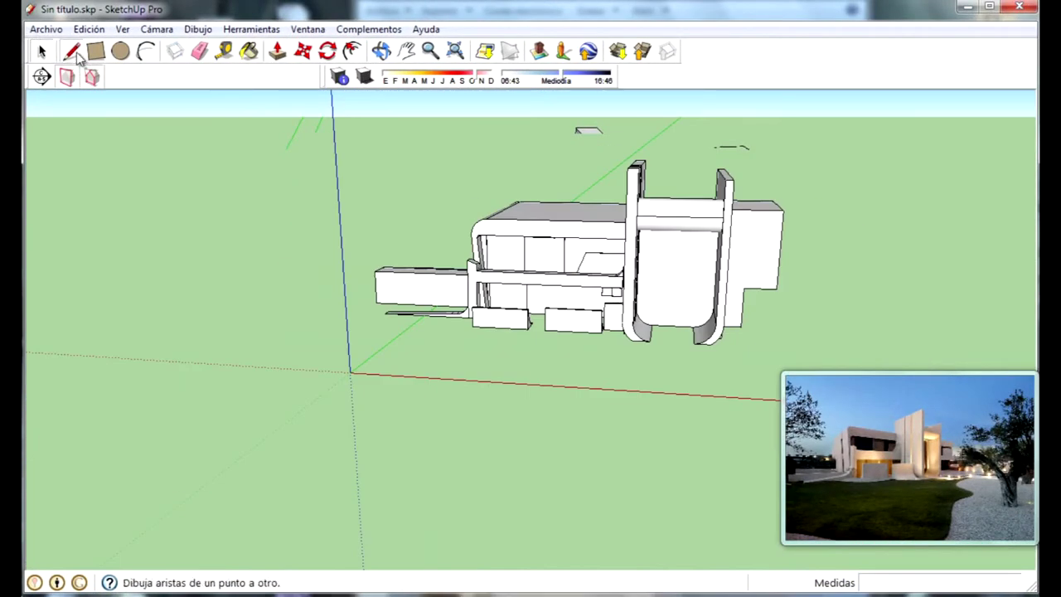
Lower the top of the front pillar by 0.83 m
{"action": "left_click", "coordinate": [71, 52]}
{"action": "scroll", "coordinate": [824, 168], "scroll_direction": "up", "scroll_amount": 3}
{"action": "scroll", "coordinate": [688, 168], "scroll_direction": "up", "scroll_amount": 2}
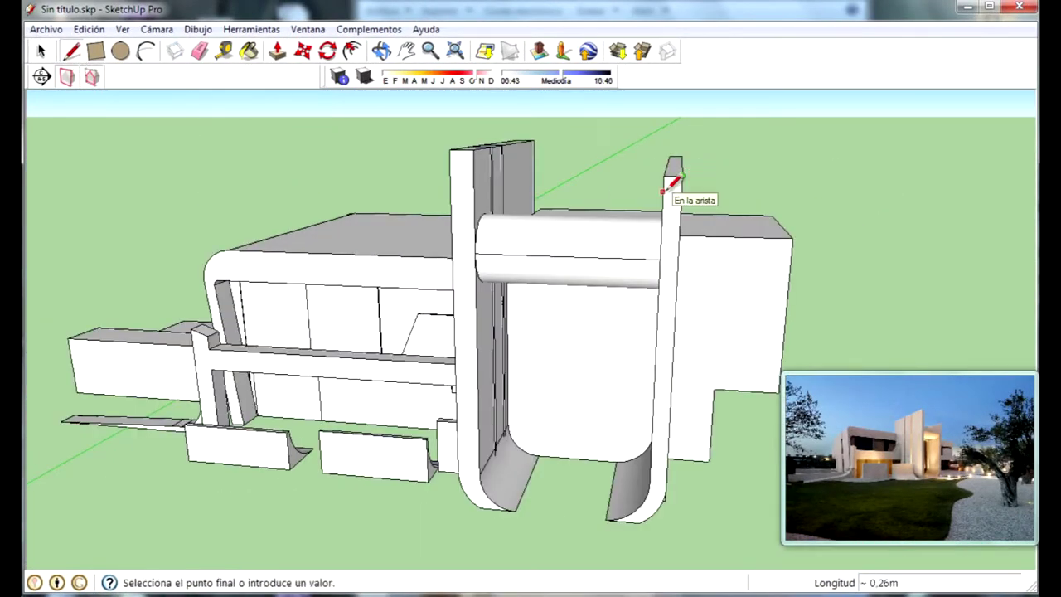
{"action": "left_click", "coordinate": [278, 51]}
{"action": "scroll", "coordinate": [671, 181], "scroll_direction": "up", "scroll_amount": 1}
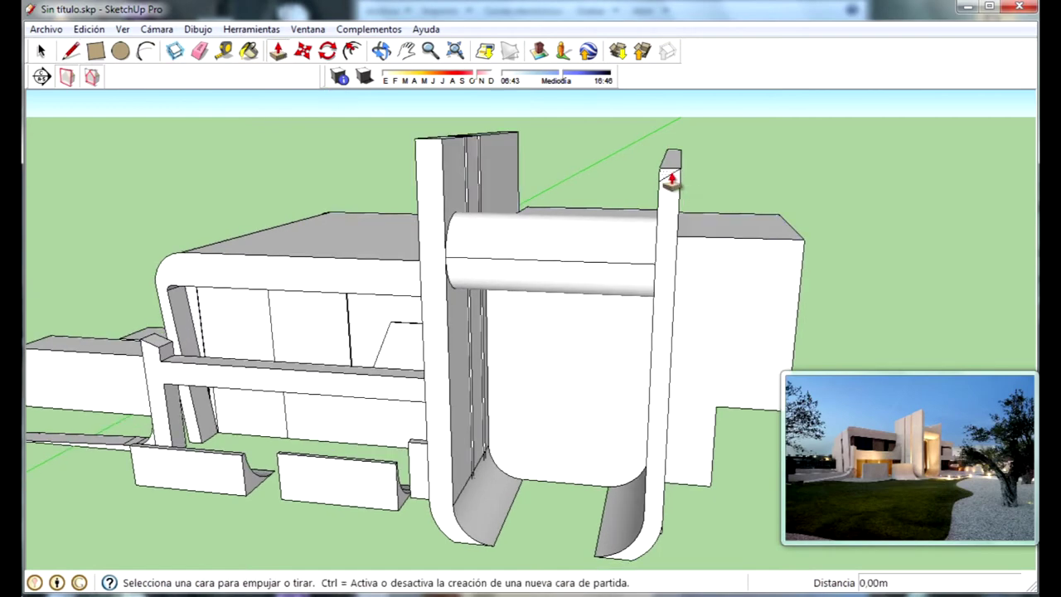
{"action": "left_click", "coordinate": [672, 180]}
{"action": "middle_click_drag", "start_coordinate": [667, 160], "coordinate": [592, 237]}
{"action": "mouse_move", "coordinate": [798, 199]}
{"action": "middle_mouse_down"}
{"action": "mouse_move", "coordinate": [843, 170]}
{"action": "mouse_move", "coordinate": [569, 238]}
{"action": "mouse_move", "coordinate": [268, 171]}
{"action": "middle_mouse_up"}
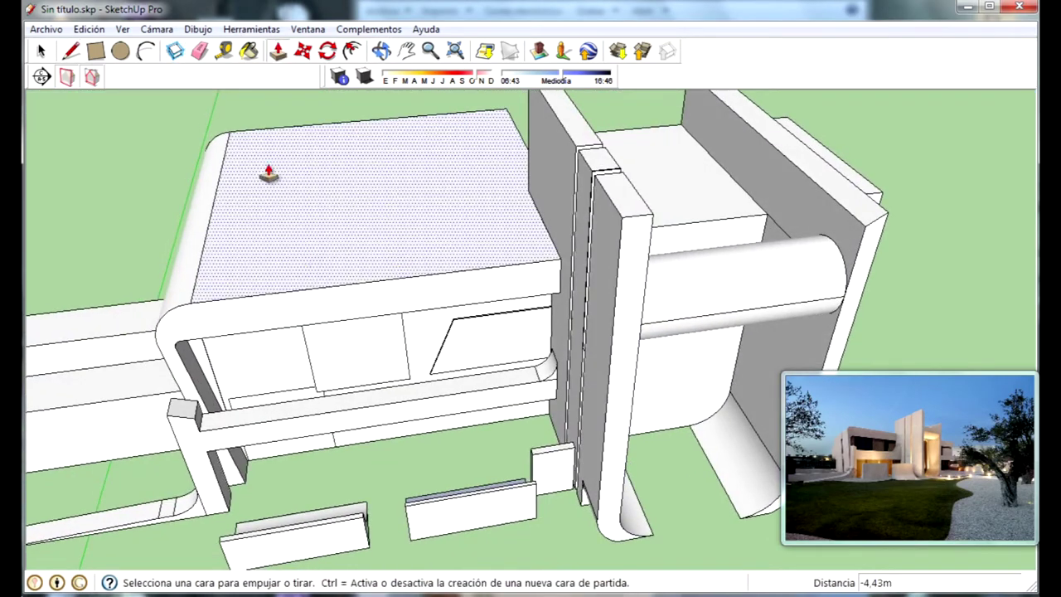
{"action": "left_click", "coordinate": [81, 51]}
{"action": "mouse_move", "coordinate": [674, 220]}
{"action": "middle_mouse_down"}
{"action": "mouse_move", "coordinate": [572, 161]}
{"action": "mouse_move", "coordinate": [538, 157]}
{"action": "middle_mouse_up"}
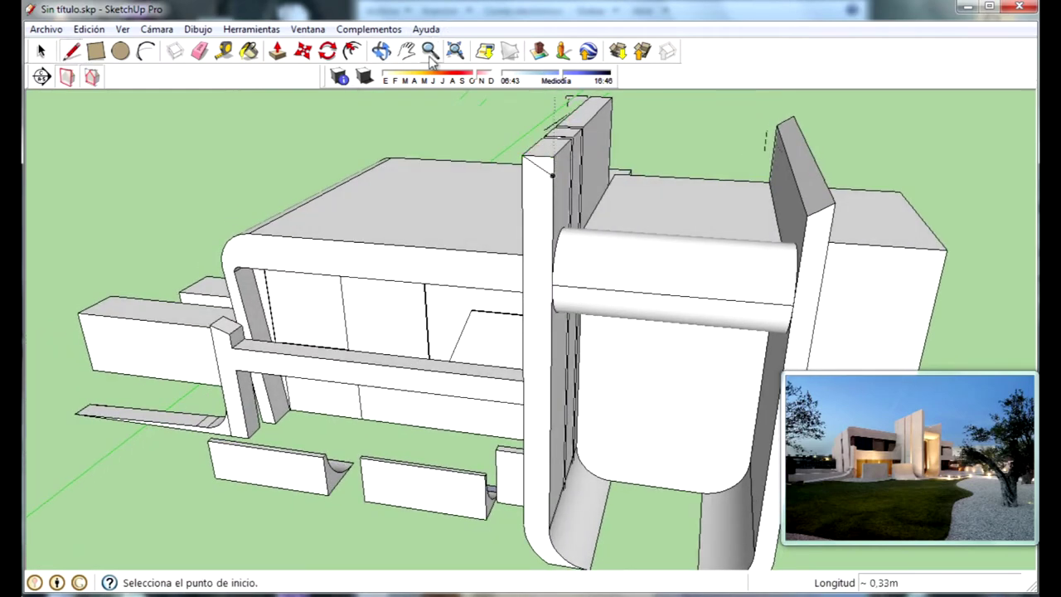
{"action": "left_click", "coordinate": [277, 52]}
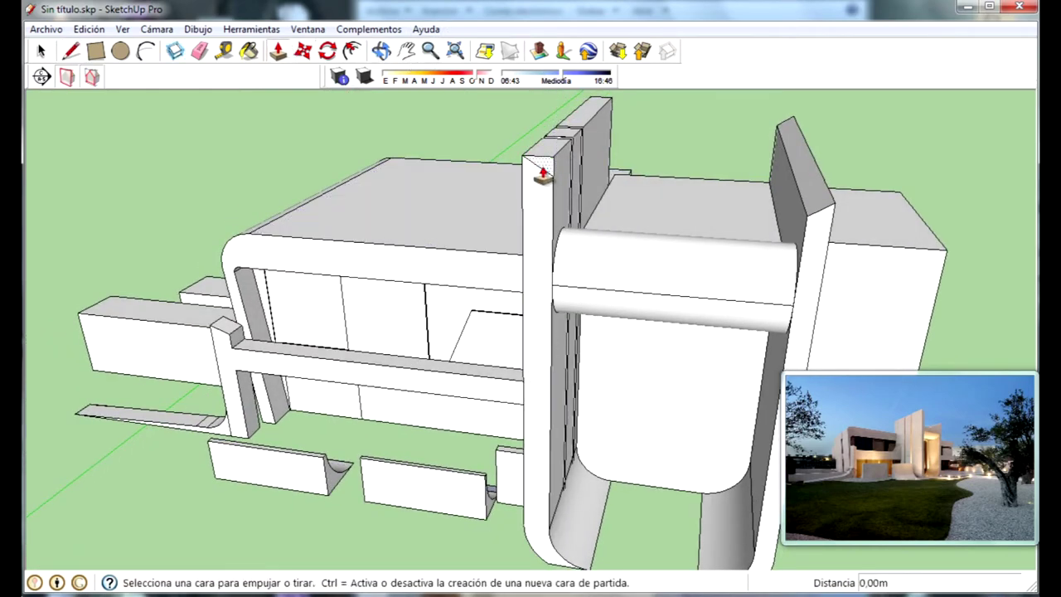
{"action": "left_click_drag", "start_coordinate": [543, 172], "coordinate": [574, 162]}
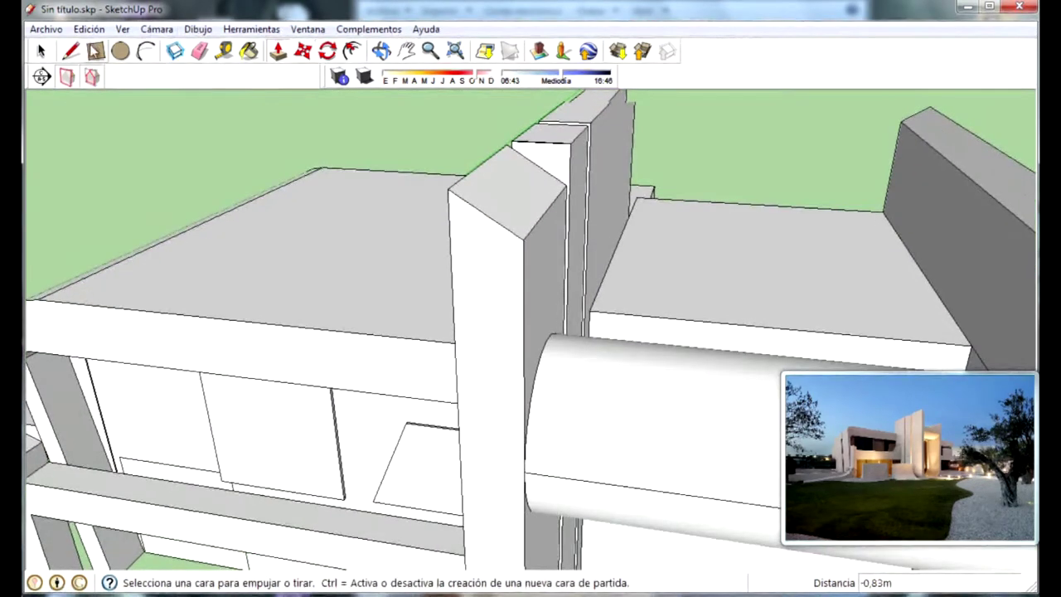
Split a pillar top with a line and push the next pillar top down 0.49 m
{"action": "left_click", "coordinate": [72, 51]}
{"action": "left_click", "coordinate": [511, 142]}
{"action": "scroll", "coordinate": [568, 159], "scroll_direction": "up", "scroll_amount": 3}
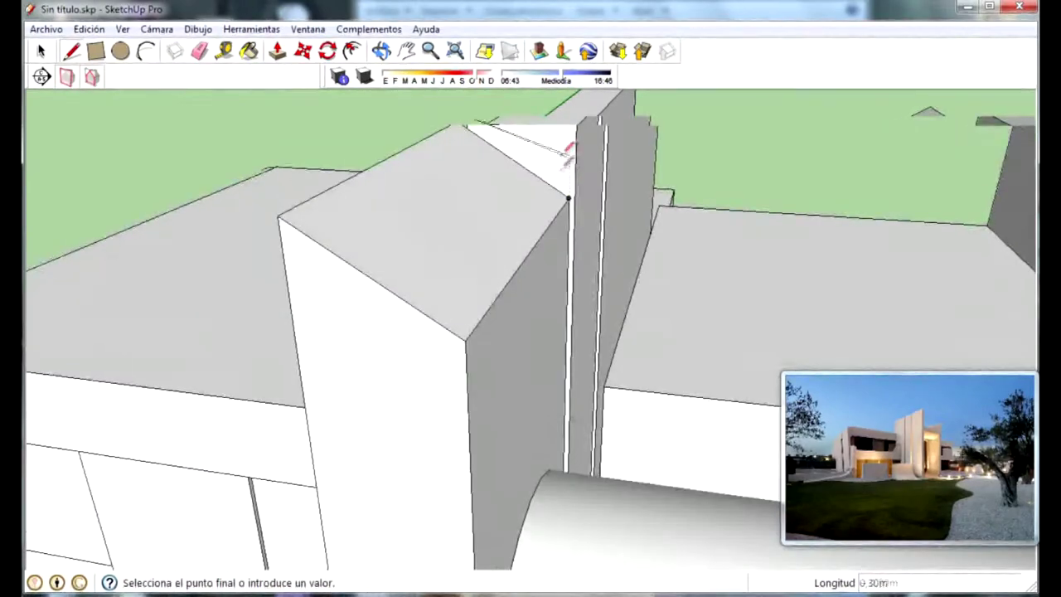
{"action": "left_click", "coordinate": [569, 192]}
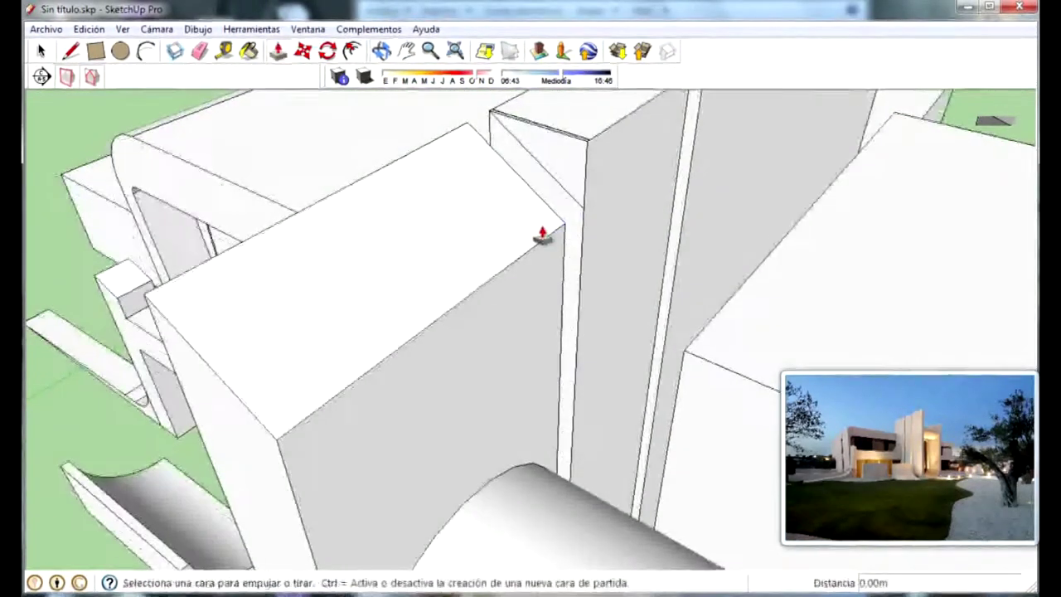
{"action": "left_click", "coordinate": [540, 237]}
{"action": "left_click", "coordinate": [729, 184]}
{"action": "left_click", "coordinate": [588, 167]}
{"action": "scroll", "coordinate": [663, 241], "scroll_direction": "down", "scroll_amount": 3}
{"action": "left_click", "coordinate": [750, 309]}
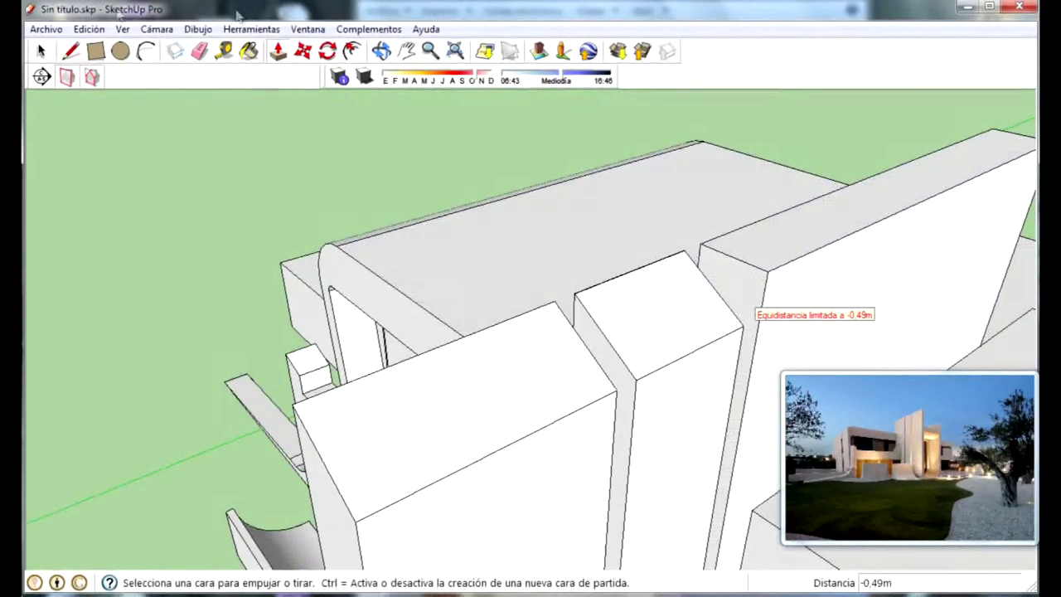
Trim the tall block's top corner with a diagonal line and push the fin face 2.24 m
{"action": "key", "text": "l"}
{"action": "mouse_move", "coordinate": [750, 308]}
{"action": "middle_mouse_down"}
{"action": "mouse_move", "coordinate": [727, 343]}
{"action": "mouse_move", "coordinate": [699, 166]}
{"action": "middle_mouse_up"}
{"action": "left_click", "coordinate": [681, 204]}
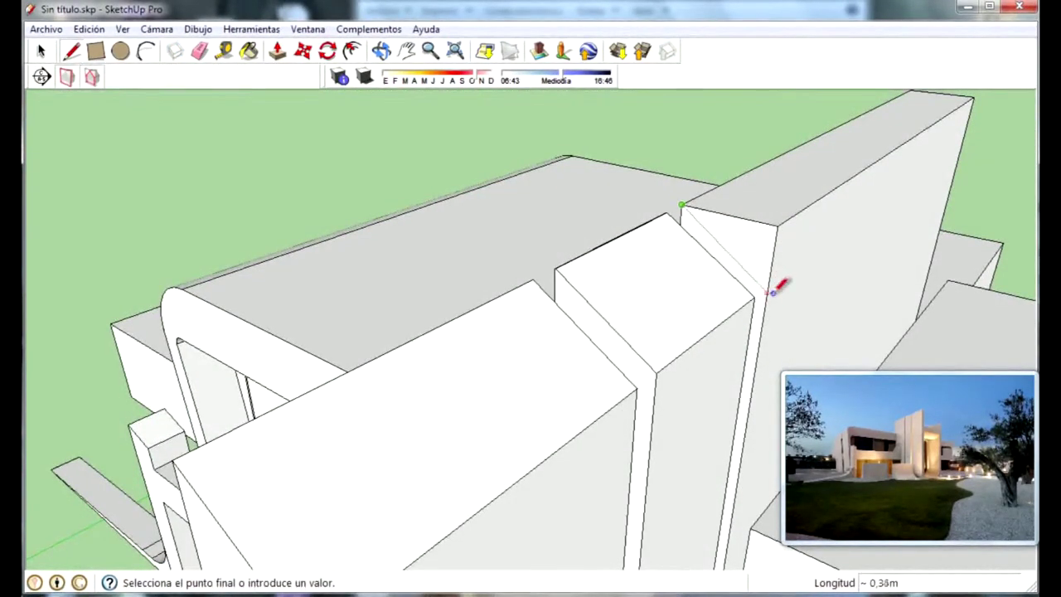
{"action": "left_click", "coordinate": [771, 288]}
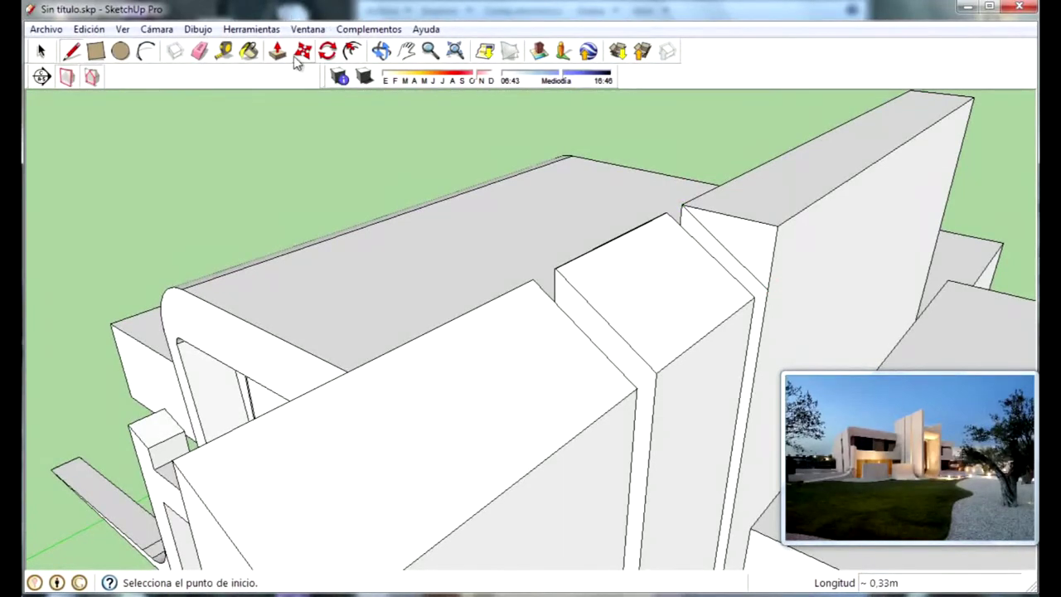
{"action": "mouse_move", "coordinate": [449, 236]}
{"action": "middle_mouse_down"}
{"action": "mouse_move", "coordinate": [817, 237]}
{"action": "mouse_move", "coordinate": [661, 239]}
{"action": "middle_mouse_up"}
{"action": "mouse_move", "coordinate": [571, 298]}
{"action": "left_mouse_down"}
{"action": "mouse_move", "coordinate": [929, 189]}
{"action": "mouse_move", "coordinate": [902, 221]}
{"action": "left_mouse_up"}
{"action": "mouse_move", "coordinate": [428, 429]}
{"action": "middle_mouse_down"}
{"action": "mouse_move", "coordinate": [650, 310]}
{"action": "mouse_move", "coordinate": [660, 360]}
{"action": "mouse_move", "coordinate": [635, 356]}
{"action": "middle_mouse_up"}
{"action": "scroll", "coordinate": [551, 390], "scroll_direction": "down", "scroll_amount": 5}
{"action": "middle_click_drag", "start_coordinate": [551, 390], "coordinate": [836, 293]}
{"action": "scroll", "coordinate": [828, 419], "scroll_direction": "up", "scroll_amount": 2}
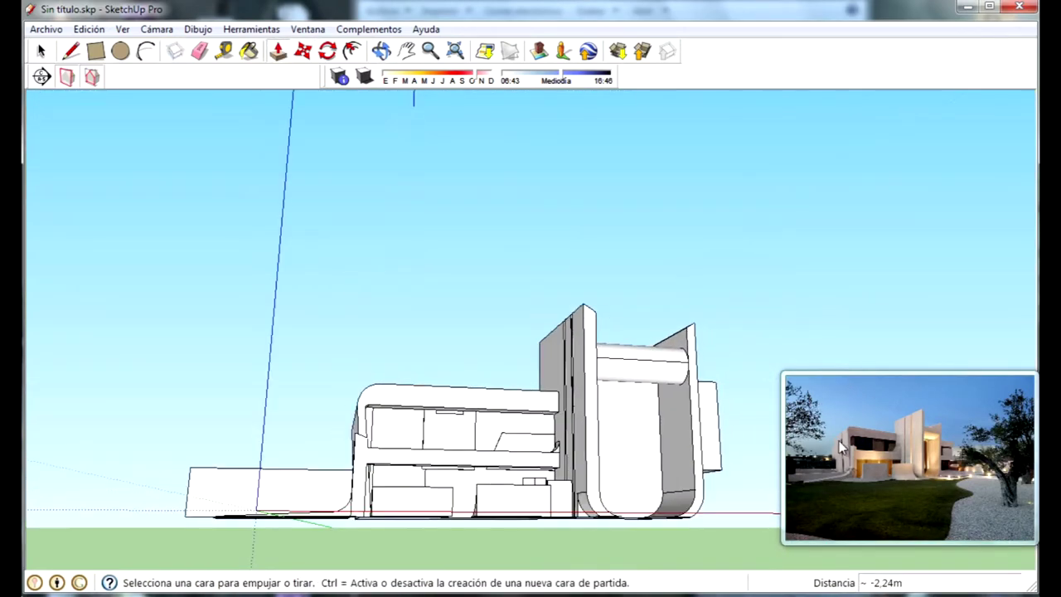
Pull the right-hand box's face outward 2.25 m
{"action": "middle_click_drag", "start_coordinate": [750, 426], "coordinate": [715, 530]}
{"action": "scroll", "coordinate": [722, 473], "scroll_direction": "up", "scroll_amount": 3}
{"action": "mouse_move", "coordinate": [722, 473]}
{"action": "middle_mouse_down"}
{"action": "mouse_move", "coordinate": [679, 378]}
{"action": "mouse_move", "coordinate": [796, 433]}
{"action": "mouse_move", "coordinate": [599, 407]}
{"action": "middle_mouse_up"}
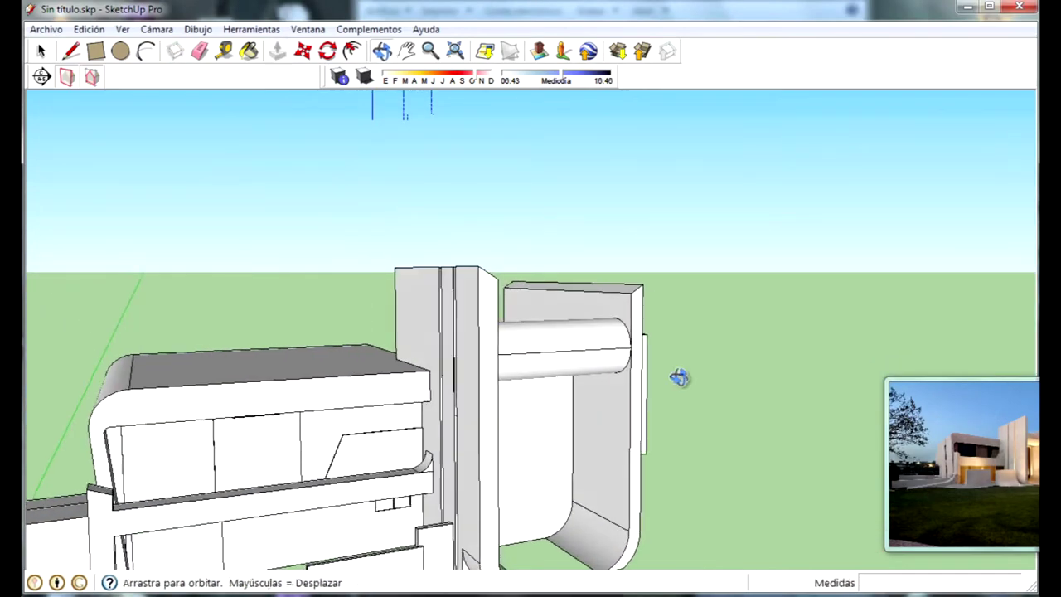
{"action": "left_click_drag", "start_coordinate": [694, 424], "coordinate": [812, 442]}
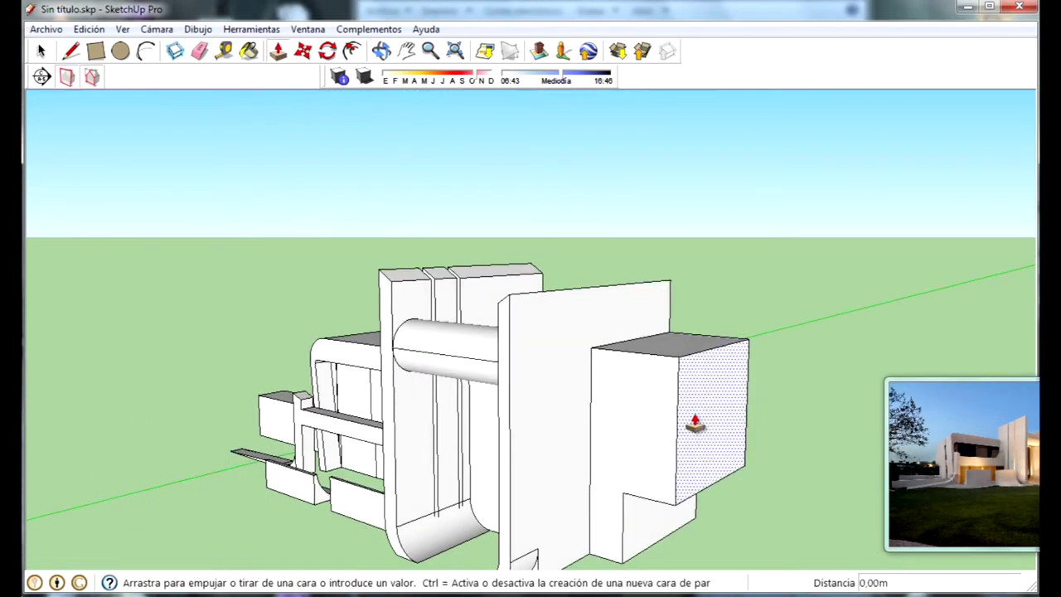
{"action": "mouse_move", "coordinate": [813, 442]}
{"action": "middle_mouse_down"}
{"action": "mouse_move", "coordinate": [632, 339]}
{"action": "mouse_move", "coordinate": [800, 530]}
{"action": "mouse_move", "coordinate": [608, 493]}
{"action": "mouse_move", "coordinate": [610, 471]}
{"action": "mouse_move", "coordinate": [821, 501]}
{"action": "middle_mouse_up"}
{"action": "middle_click_drag", "start_coordinate": [735, 468], "coordinate": [640, 462]}
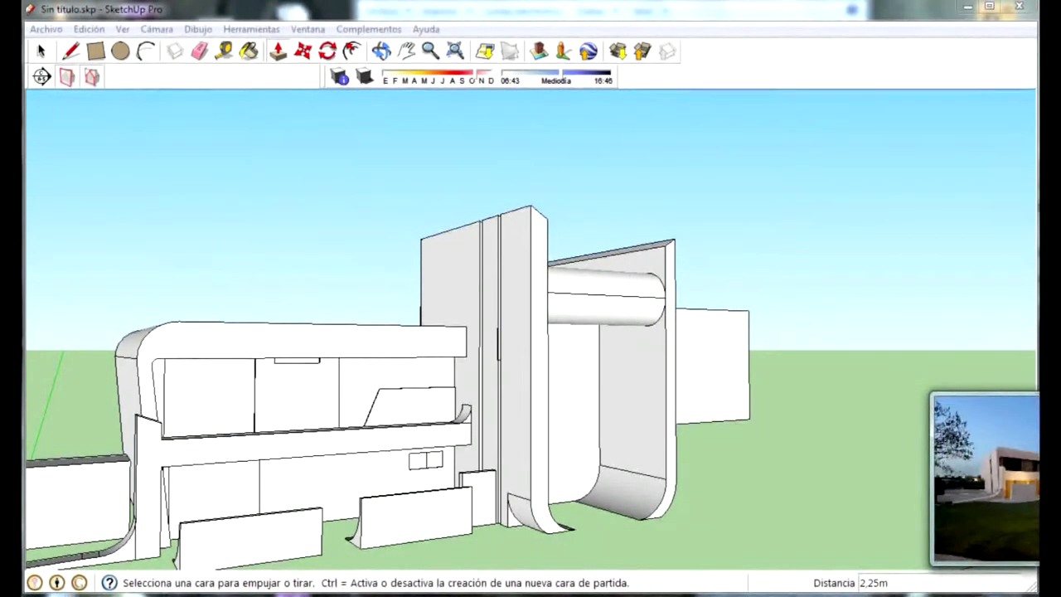
Compare the model against the reference photo of the house
{"action": "left_click", "coordinate": [1018, 506]}
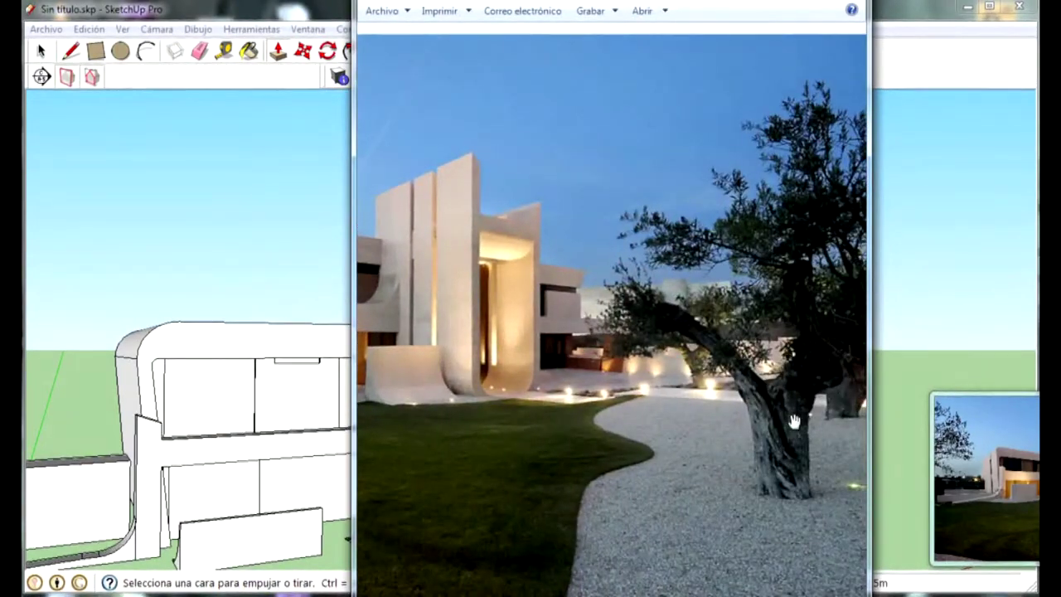
{"action": "middle_click", "coordinate": [931, 348]}
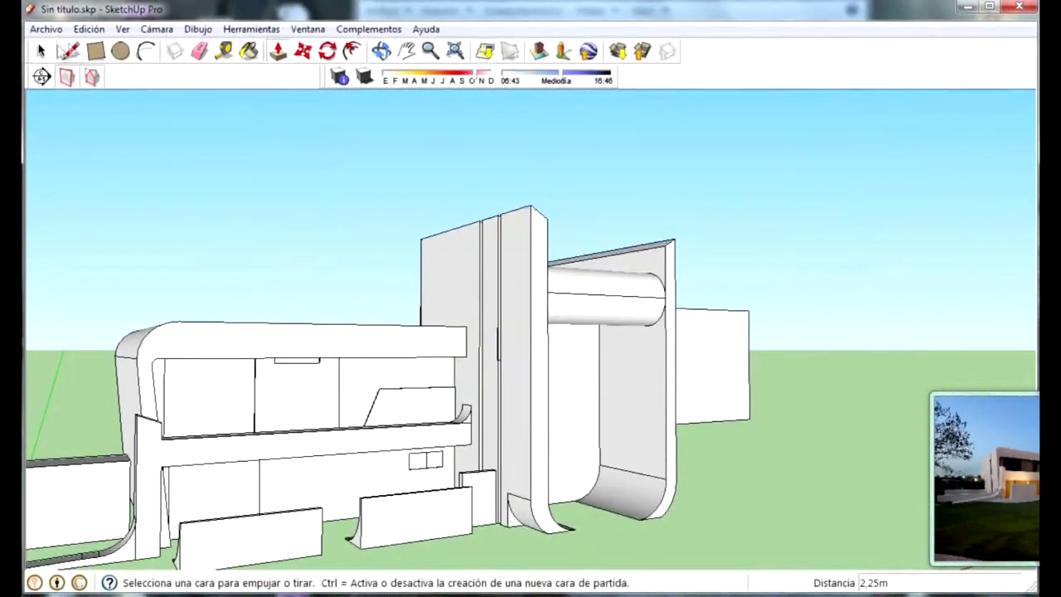
{"action": "left_click", "coordinate": [70, 52]}
{"action": "left_click", "coordinate": [96, 51]}
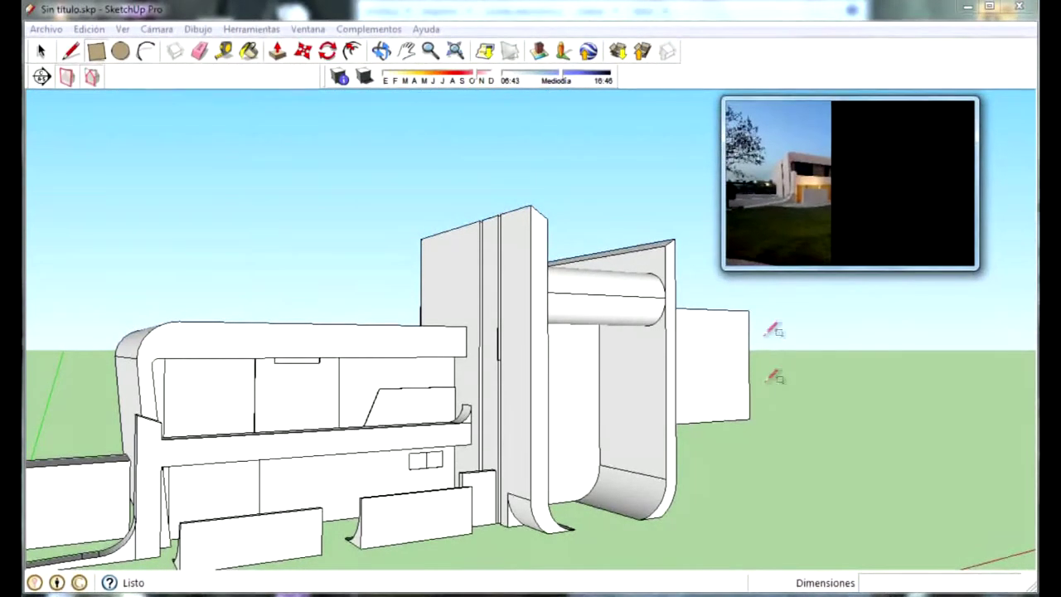
Outline an L-shaped strip on the right-hand box's front face with rectangles
{"action": "left_click", "coordinate": [747, 334]}
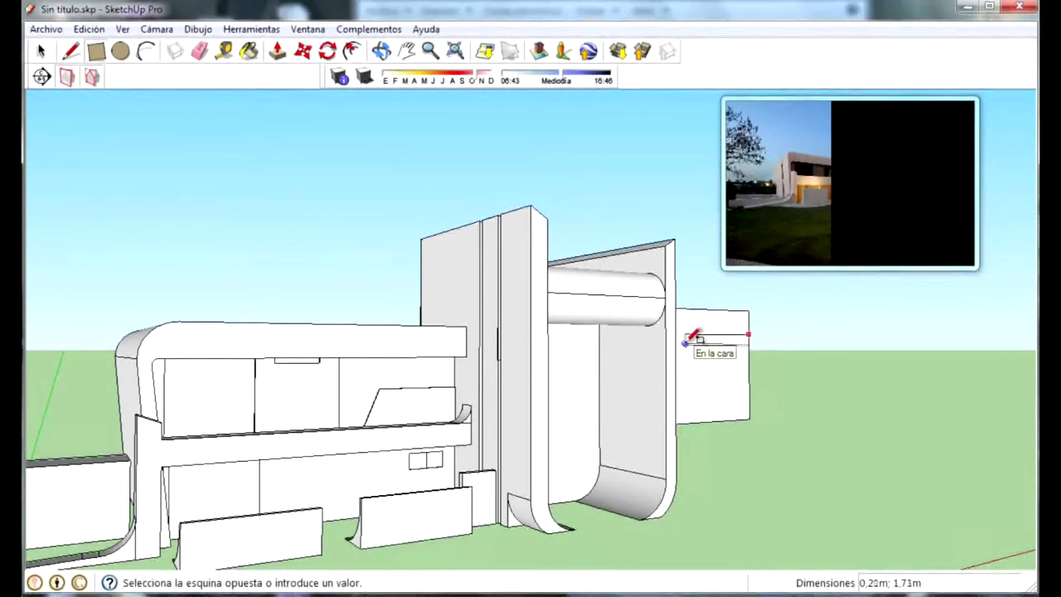
{"action": "left_click", "coordinate": [682, 346]}
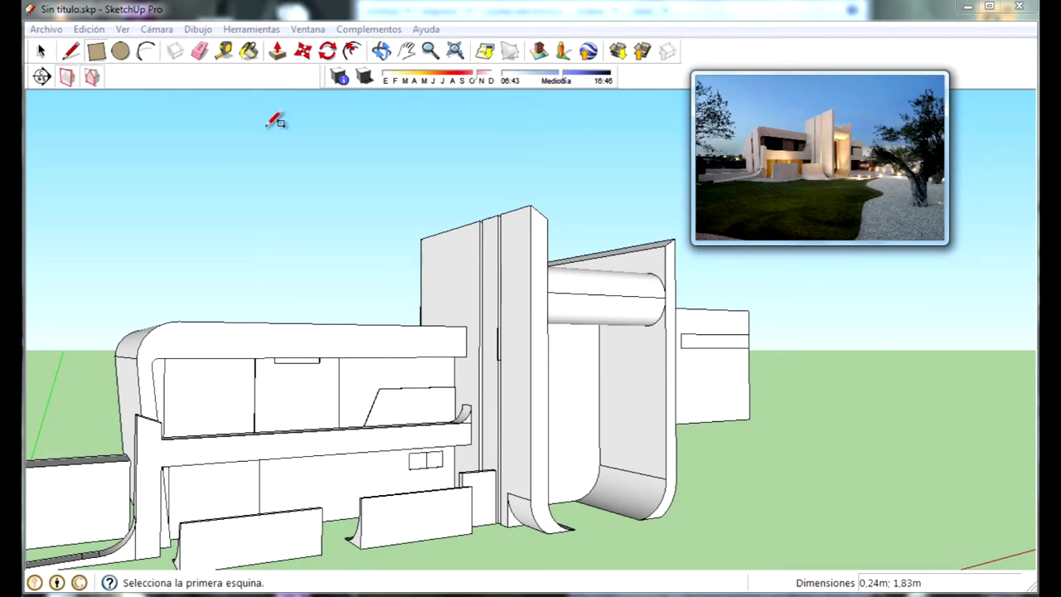
{"action": "key", "text": "l"}
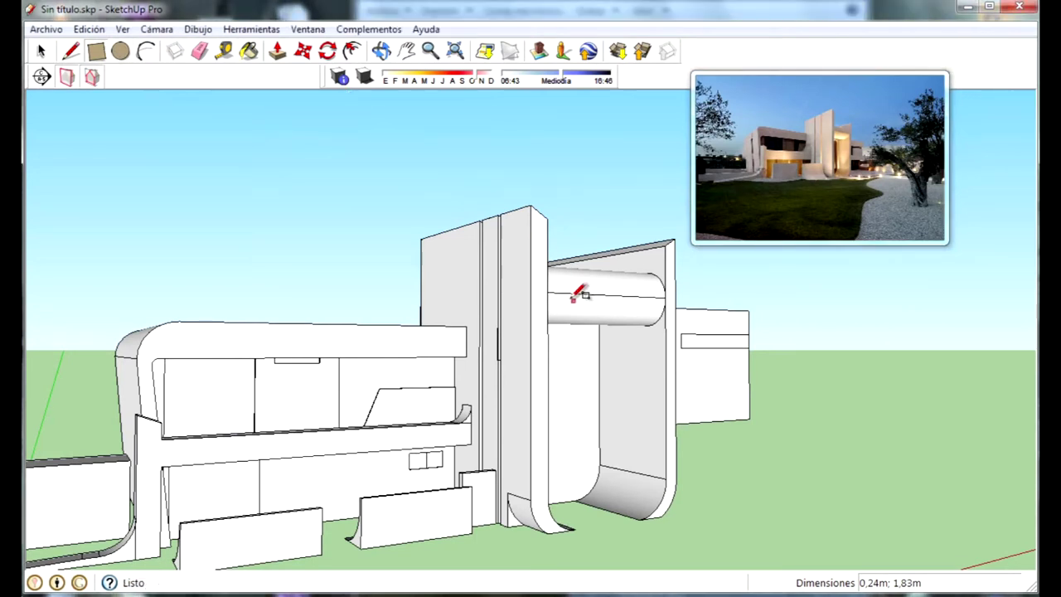
{"action": "left_click", "coordinate": [681, 346]}
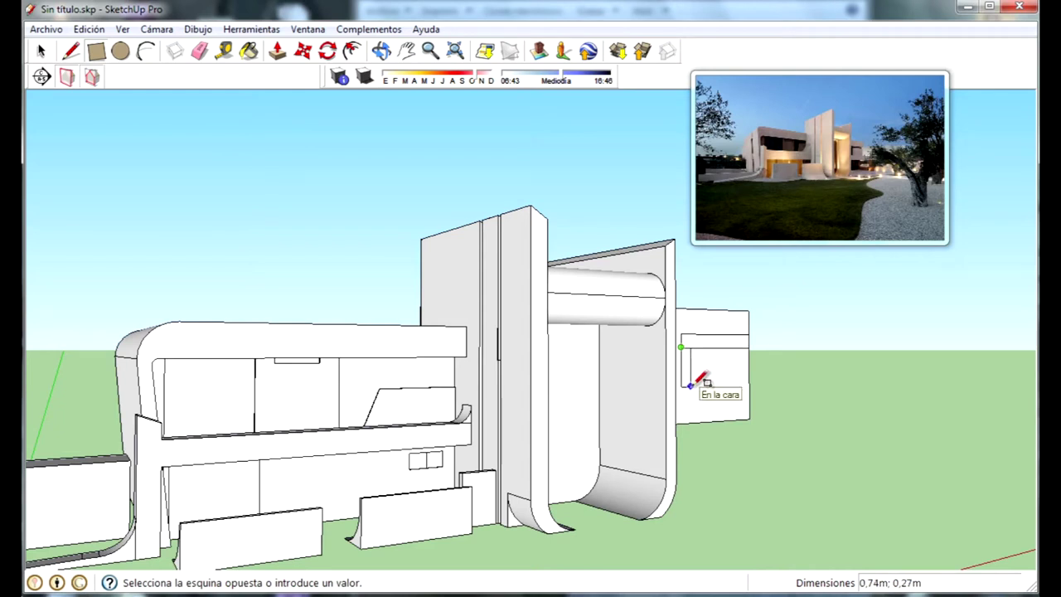
{"action": "left_click", "coordinate": [277, 50]}
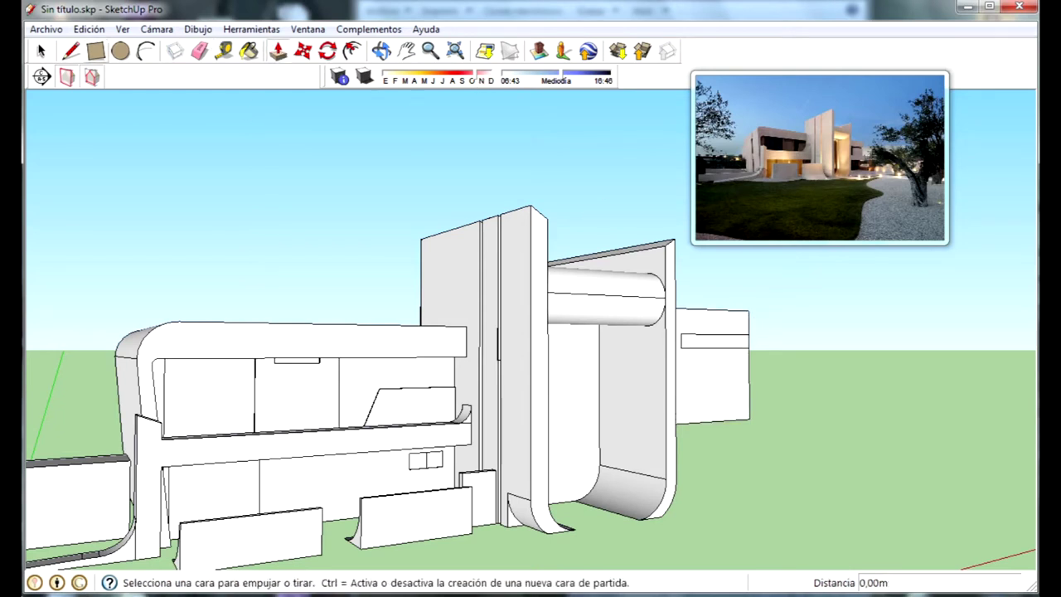
{"action": "left_click", "coordinate": [95, 51]}
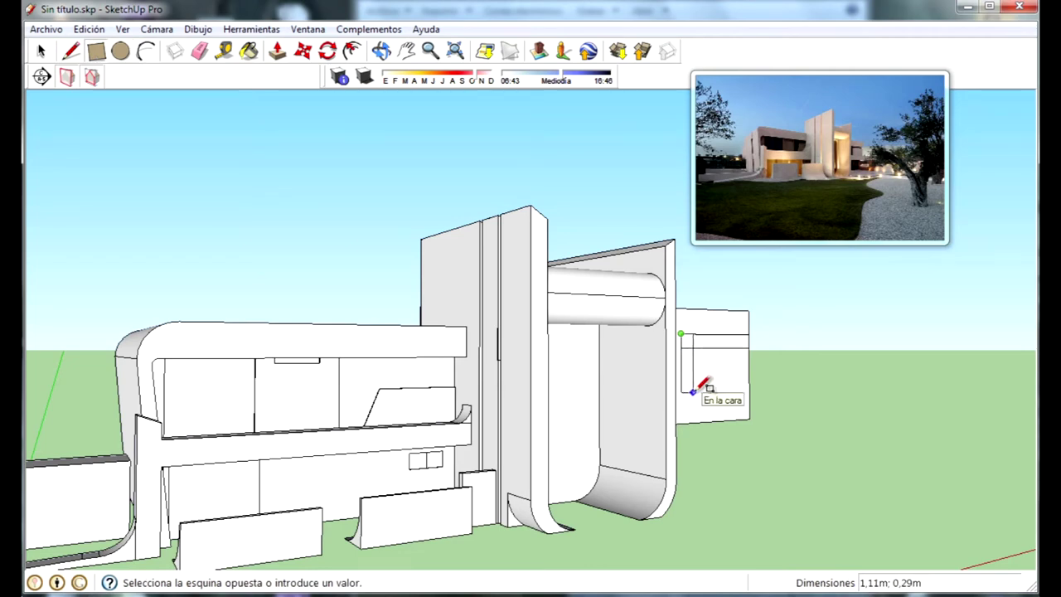
{"action": "key", "text": "space"}
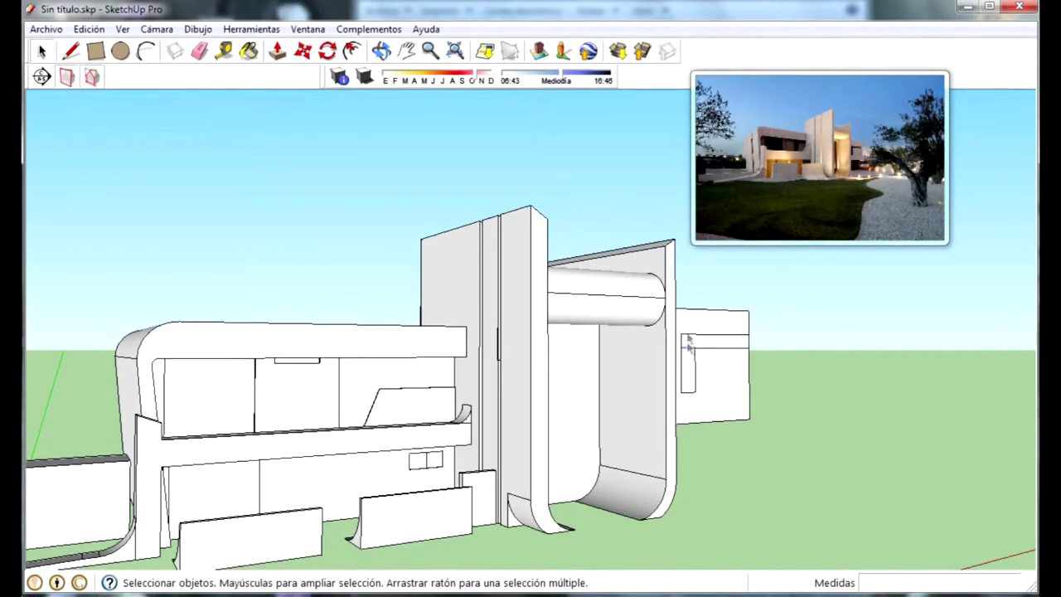
Recess the outlined strip 0.13 m into the box
{"action": "left_click", "coordinate": [279, 53]}
{"action": "left_click", "coordinate": [701, 356]}
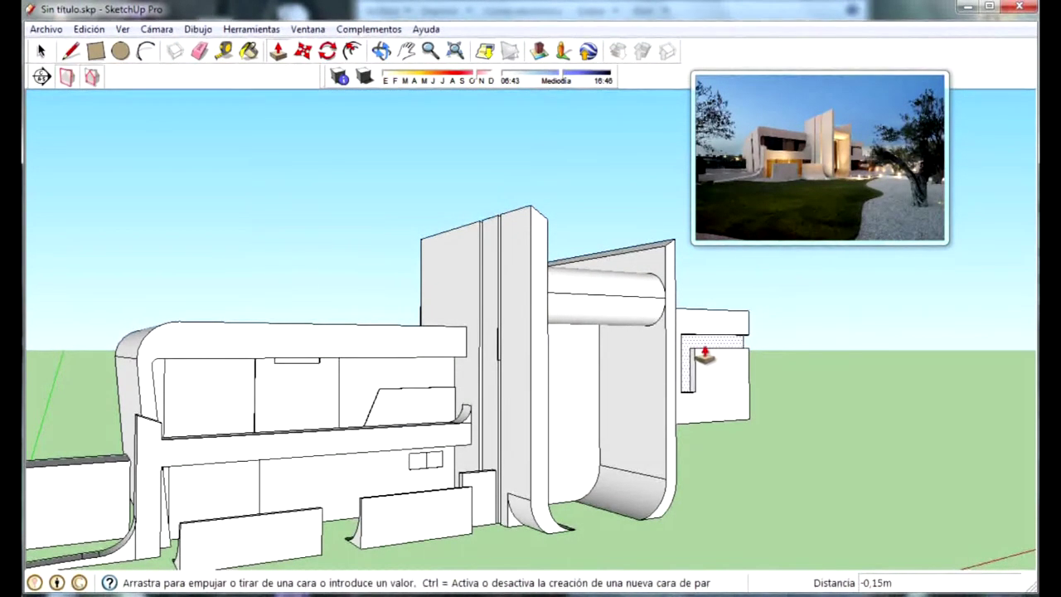
{"action": "left_click", "coordinate": [703, 357]}
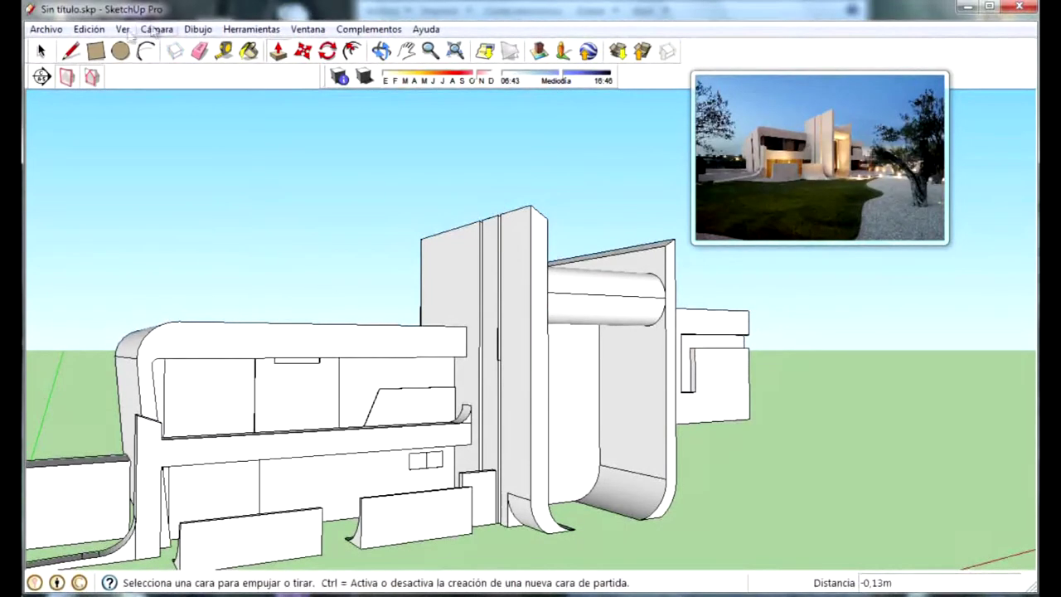
{"action": "left_click", "coordinate": [95, 51]}
{"action": "mouse_move", "coordinate": [530, 299]}
{"action": "middle_mouse_down"}
{"action": "mouse_move", "coordinate": [522, 225]}
{"action": "mouse_move", "coordinate": [580, 273]}
{"action": "middle_mouse_up"}
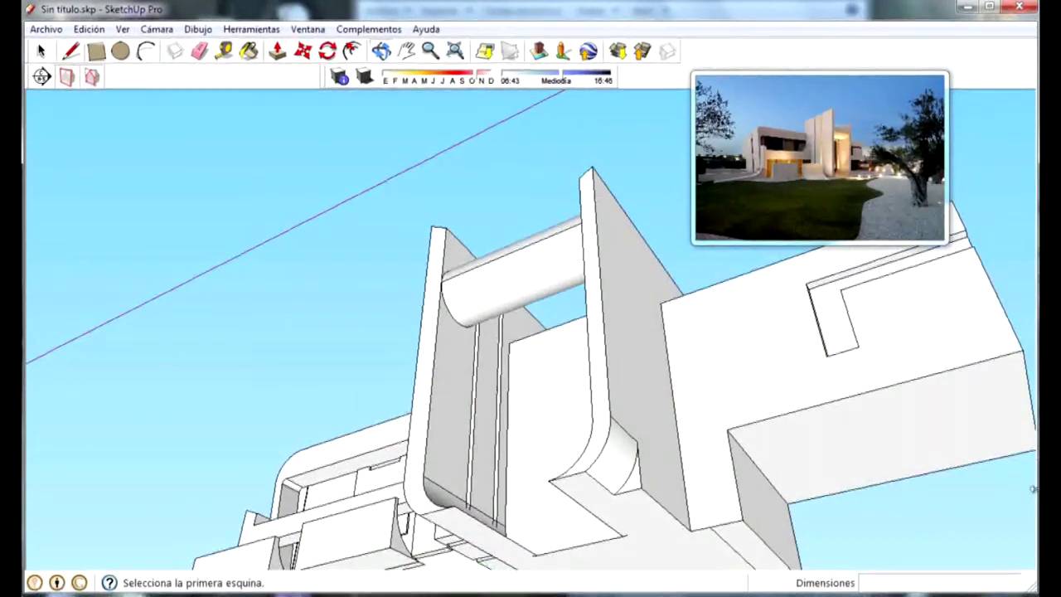
Draw a rectangle on the block's underside, then undo a trial 0.66 m extrusion
{"action": "left_click", "coordinate": [946, 371]}
{"action": "left_click", "coordinate": [811, 498]}
{"action": "left_click", "coordinate": [277, 50]}
{"action": "left_click_drag", "start_coordinate": [891, 439], "coordinate": [777, 547]}
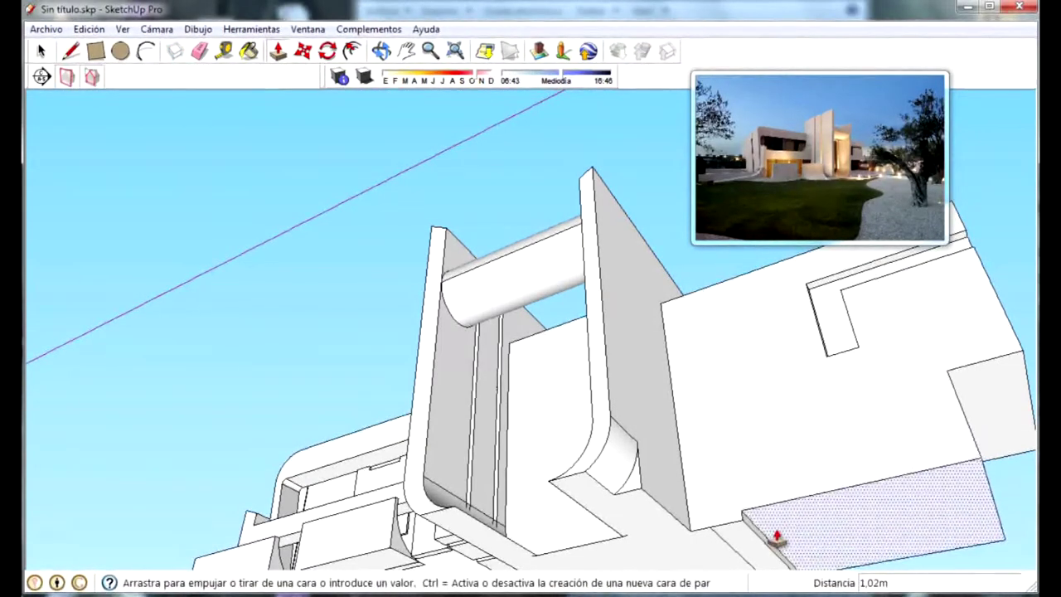
{"action": "left_click_drag", "start_coordinate": [777, 547], "coordinate": [796, 498]}
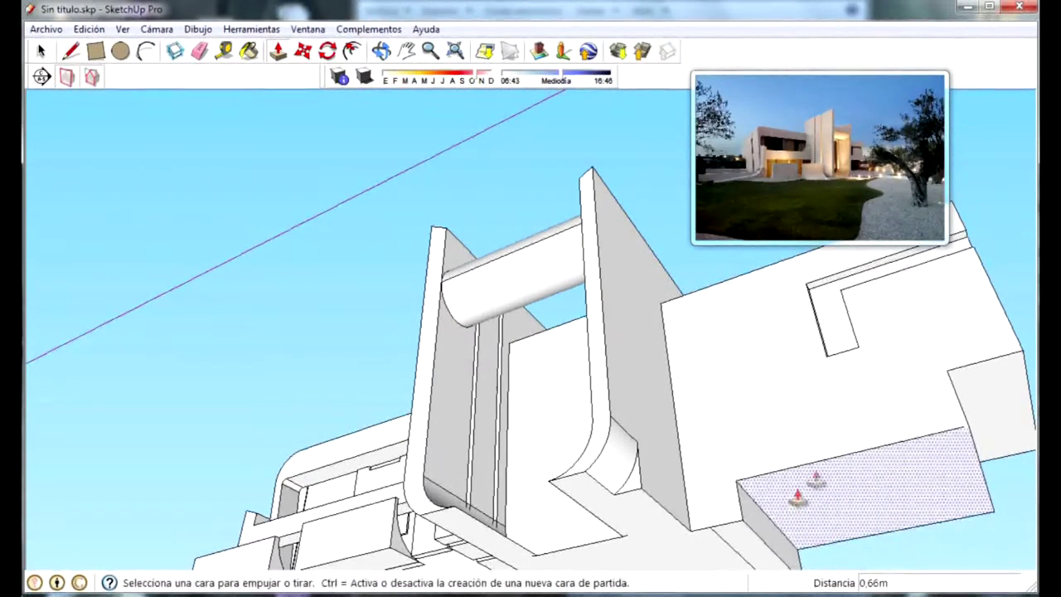
{"action": "key", "text": "ctrl+z"}
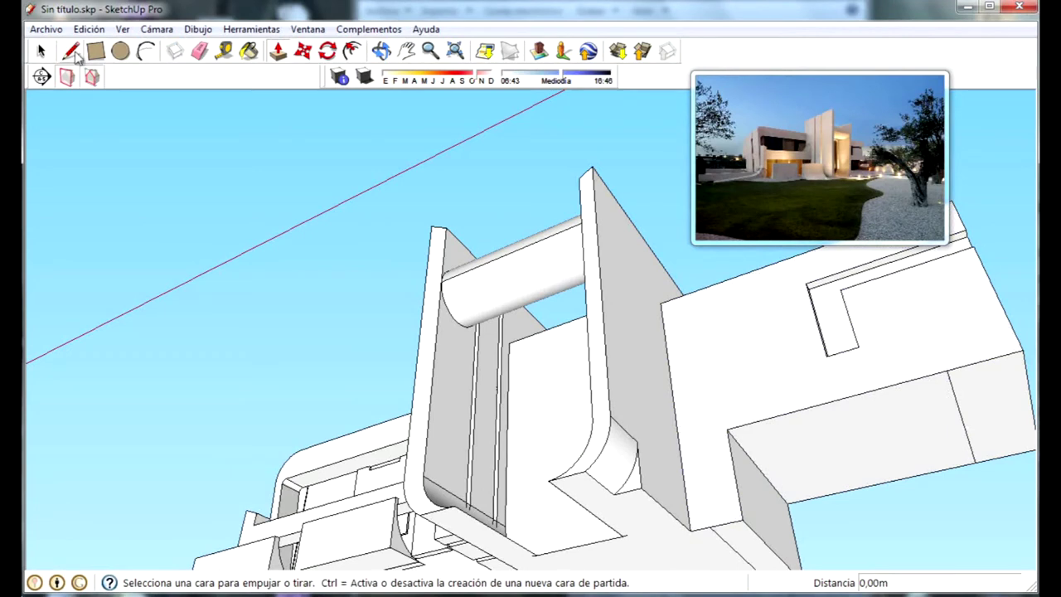
Push the lower box face 1.13 m instead
{"action": "left_click", "coordinate": [95, 51]}
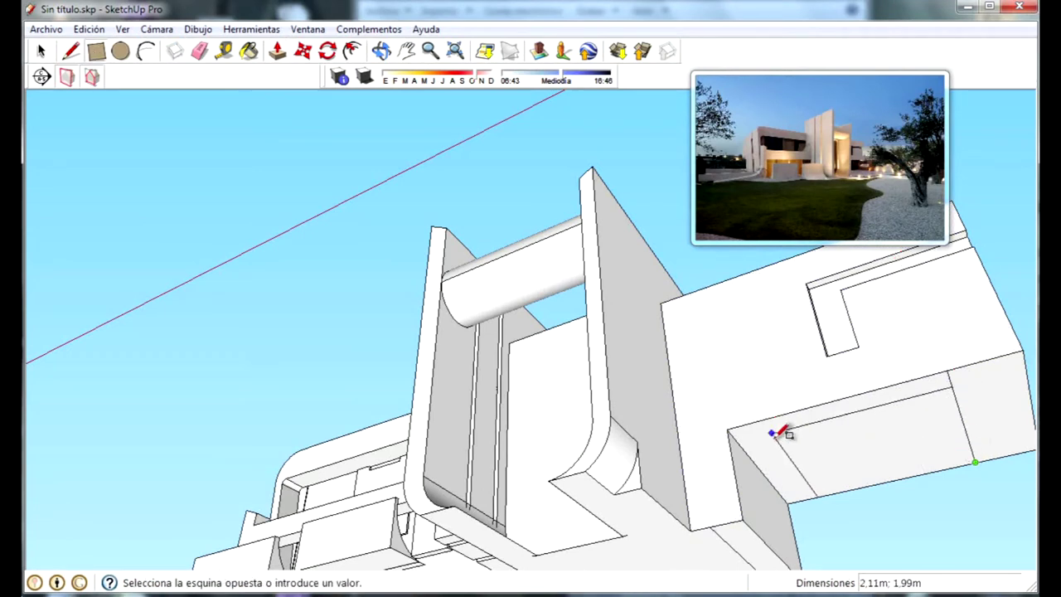
{"action": "left_click", "coordinate": [277, 52]}
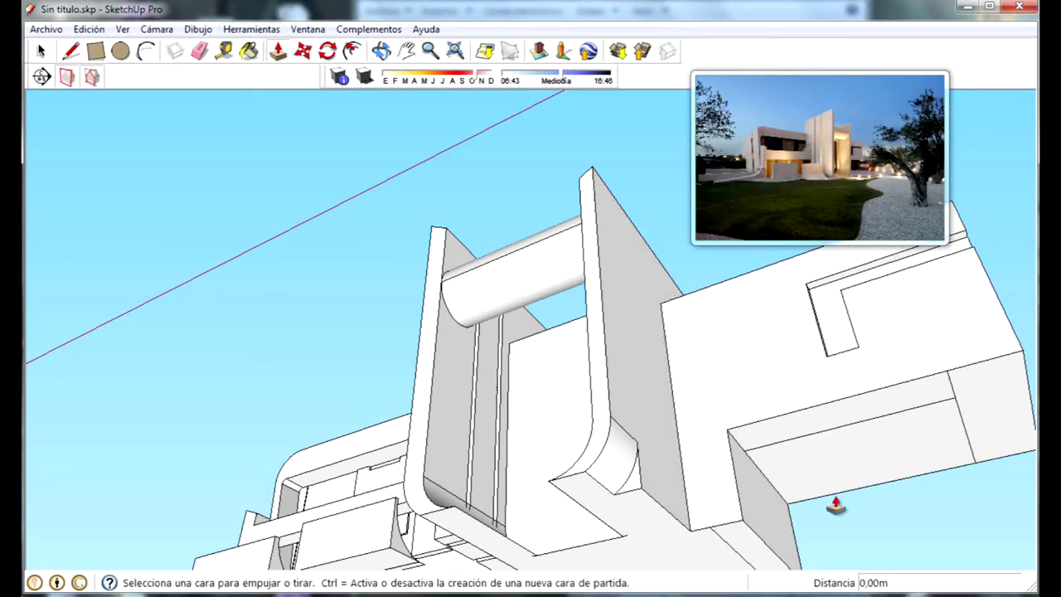
{"action": "left_click_drag", "start_coordinate": [818, 503], "coordinate": [750, 525]}
{"action": "scroll", "coordinate": [757, 445], "scroll_direction": "down", "scroll_amount": 5}
{"action": "mouse_move", "coordinate": [865, 545]}
{"action": "middle_mouse_down"}
{"action": "mouse_move", "coordinate": [711, 461]}
{"action": "mouse_move", "coordinate": [650, 456]}
{"action": "middle_mouse_up"}
{"action": "scroll", "coordinate": [845, 426], "scroll_direction": "up", "scroll_amount": 3}
{"action": "mouse_move", "coordinate": [845, 426]}
{"action": "middle_mouse_down"}
{"action": "mouse_move", "coordinate": [419, 268]}
{"action": "mouse_move", "coordinate": [817, 525]}
{"action": "mouse_move", "coordinate": [691, 497]}
{"action": "mouse_move", "coordinate": [604, 533]}
{"action": "mouse_move", "coordinate": [563, 503]}
{"action": "mouse_move", "coordinate": [623, 478]}
{"action": "mouse_move", "coordinate": [844, 431]}
{"action": "middle_mouse_up"}
{"action": "scroll", "coordinate": [570, 494], "scroll_direction": "up", "scroll_amount": 3}
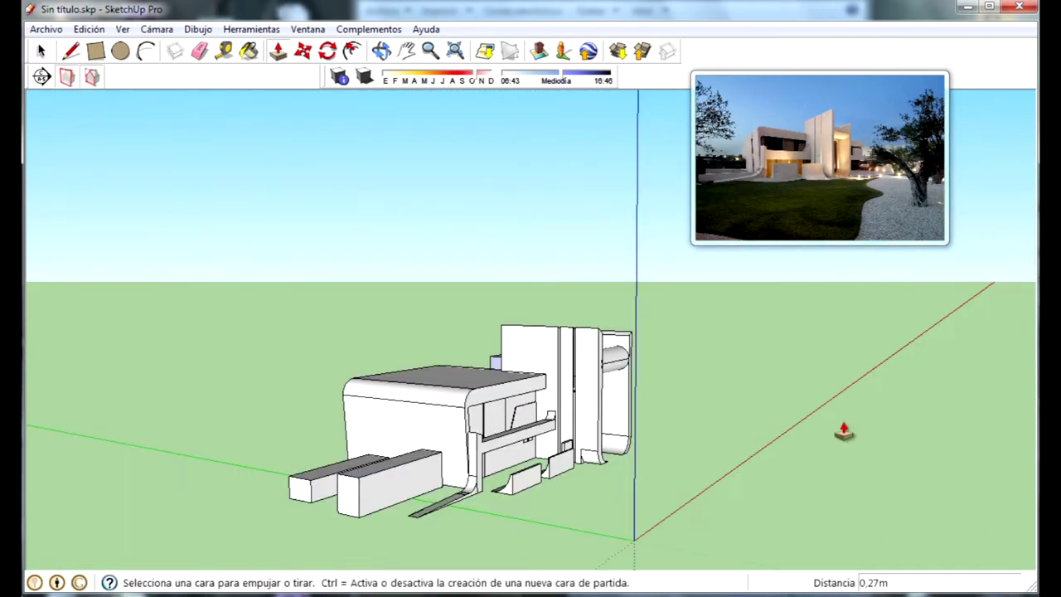
Bring the SketchUp model back in front of the photo and zoom to the entrance
{"action": "middle_click", "coordinate": [313, 455]}
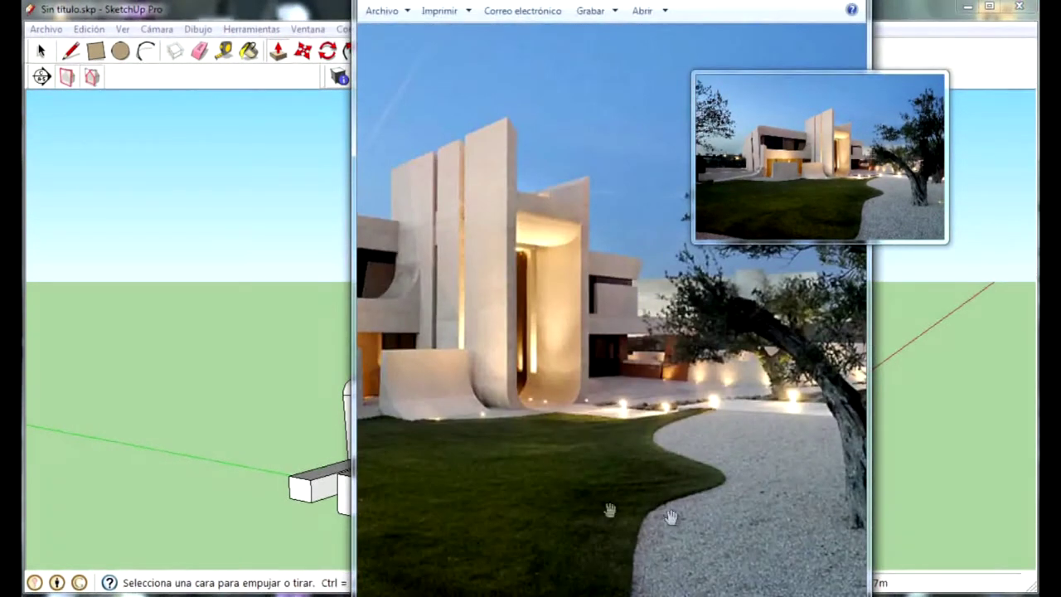
{"action": "scroll", "coordinate": [542, 424], "scroll_direction": "up", "scroll_amount": 1}
{"action": "scroll", "coordinate": [613, 419], "scroll_direction": "up", "scroll_amount": 1}
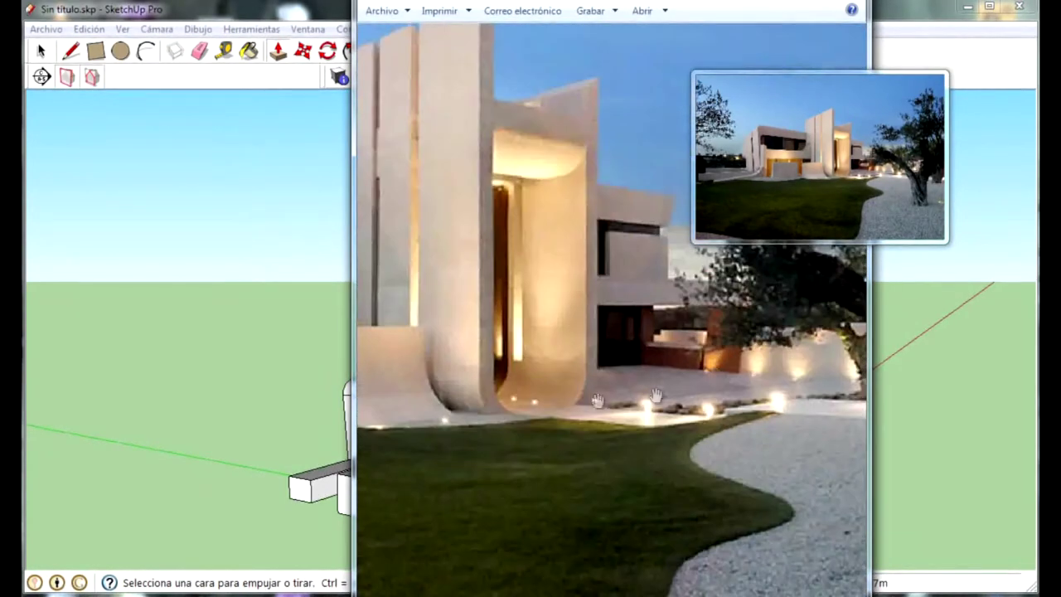
{"action": "scroll", "coordinate": [687, 413], "scroll_direction": "down", "scroll_amount": 1}
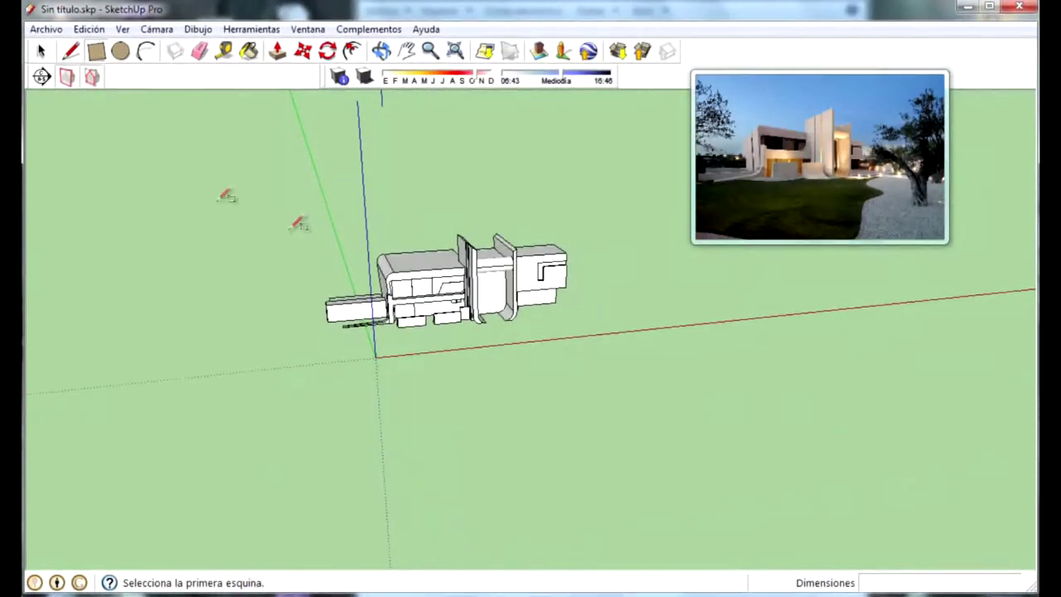
Draw a large site rectangle on the ground beneath the house
{"action": "left_click", "coordinate": [236, 199]}
{"action": "left_click", "coordinate": [799, 358]}
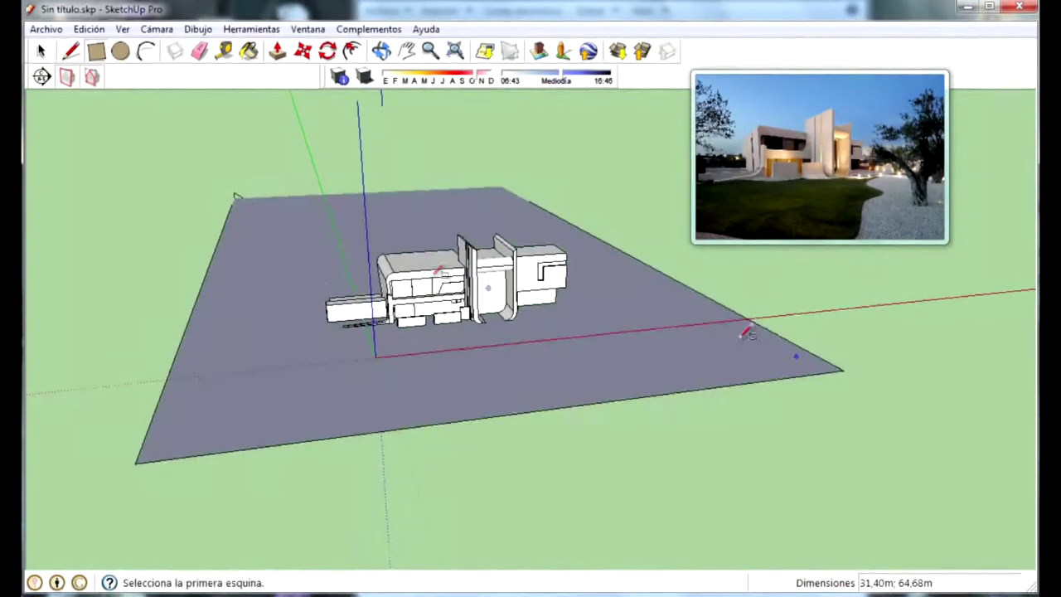
{"action": "scroll", "coordinate": [798, 358], "scroll_direction": "up", "scroll_amount": 3}
{"action": "middle_click_drag", "start_coordinate": [798, 358], "coordinate": [403, 355]}
{"action": "scroll", "coordinate": [600, 324], "scroll_direction": "down", "scroll_amount": 3}
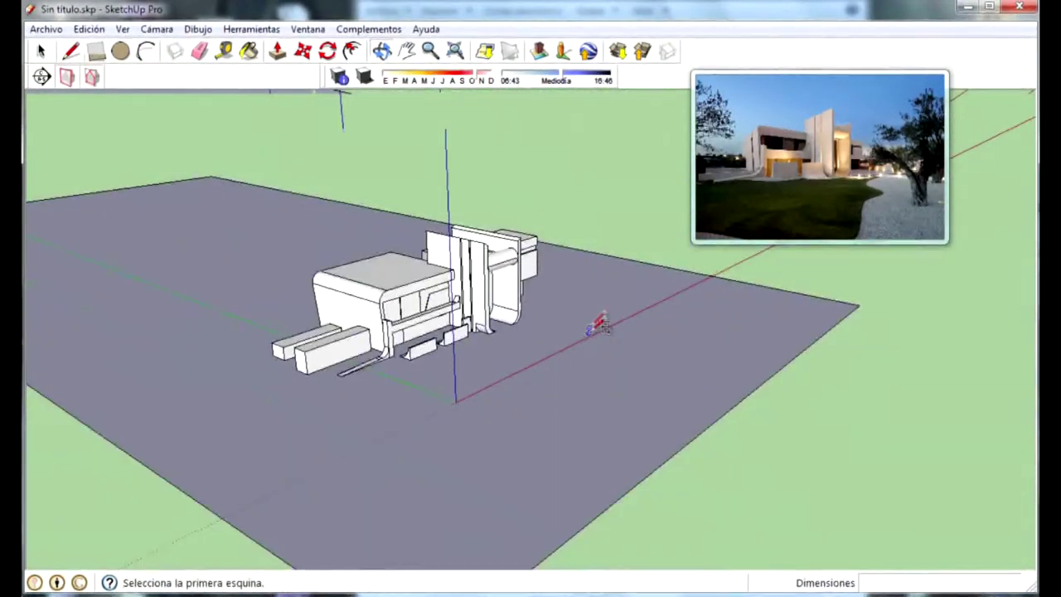
{"action": "scroll", "coordinate": [580, 301], "scroll_direction": "up", "scroll_amount": 3}
{"action": "mouse_move", "coordinate": [580, 301]}
{"action": "middle_mouse_down"}
{"action": "mouse_move", "coordinate": [445, 325]}
{"action": "mouse_move", "coordinate": [404, 318]}
{"action": "middle_mouse_up"}
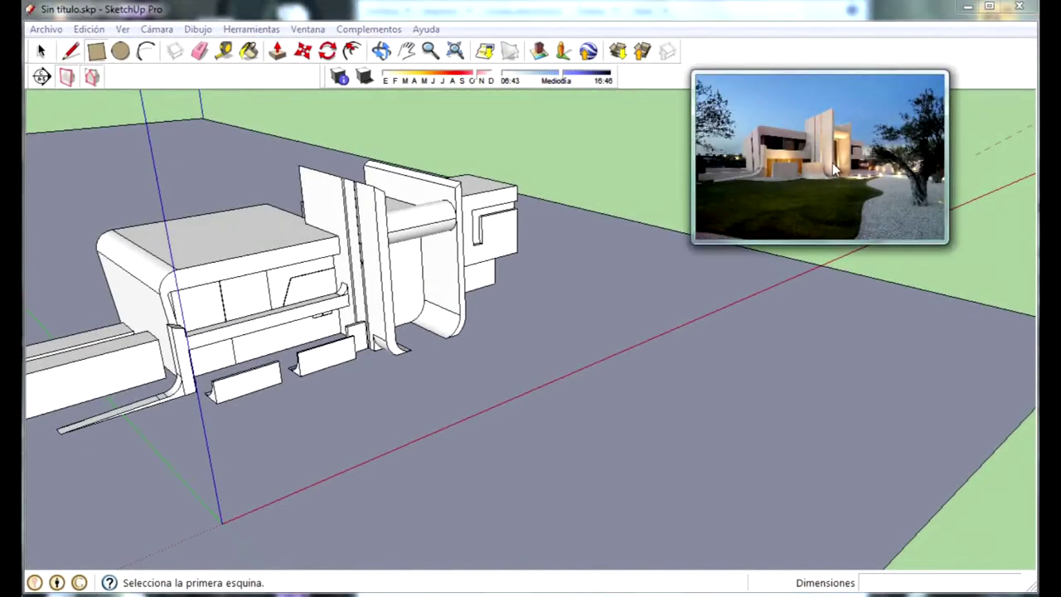
Check the reference photo again and return to the model
{"action": "key", "text": "alt+Tab"}
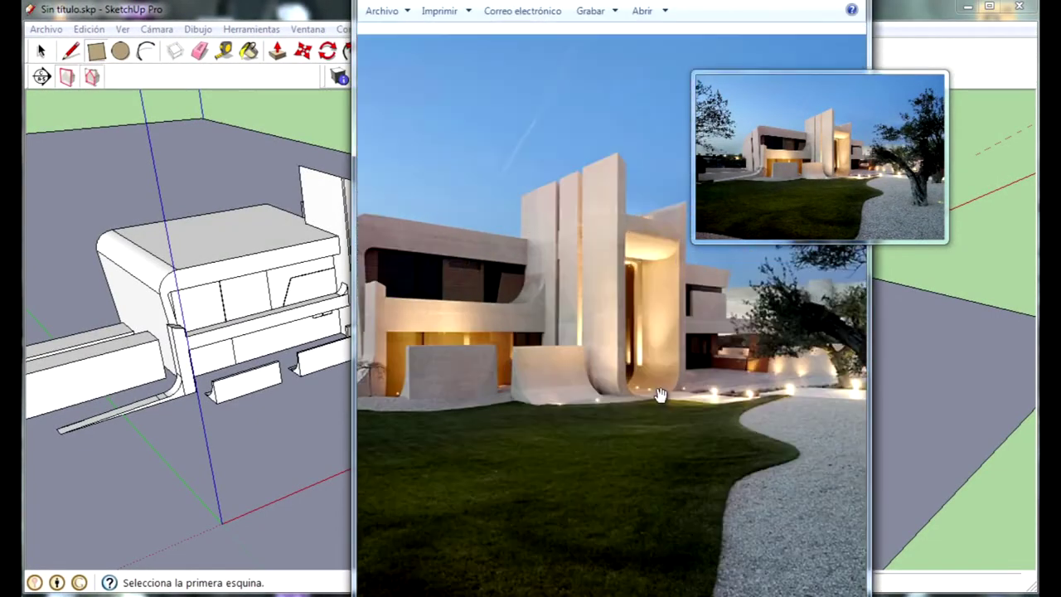
{"action": "middle_click", "coordinate": [149, 510]}
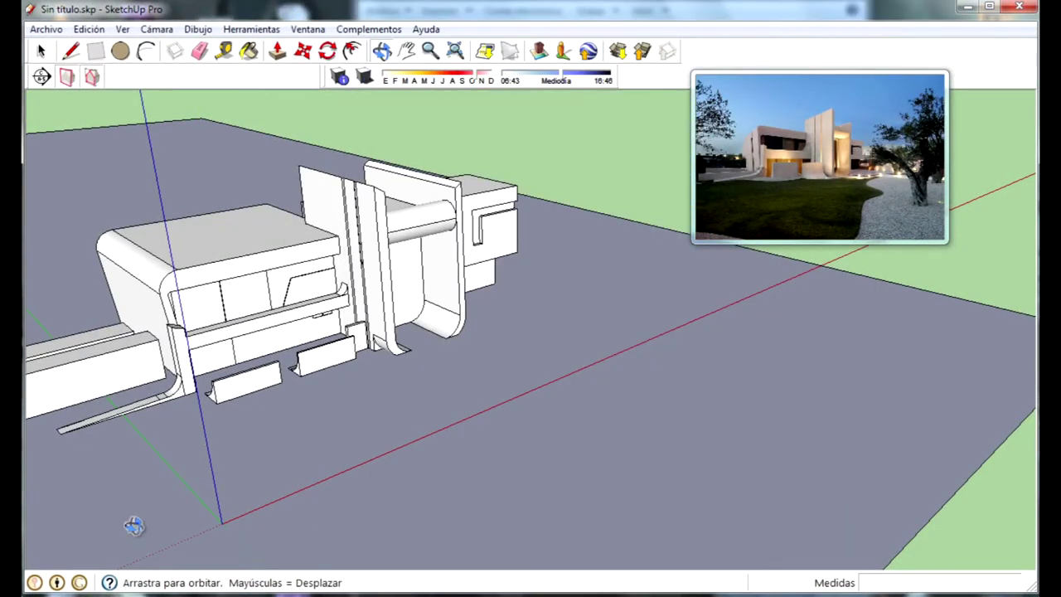
{"action": "scroll", "coordinate": [413, 369], "scroll_direction": "up", "scroll_amount": 5}
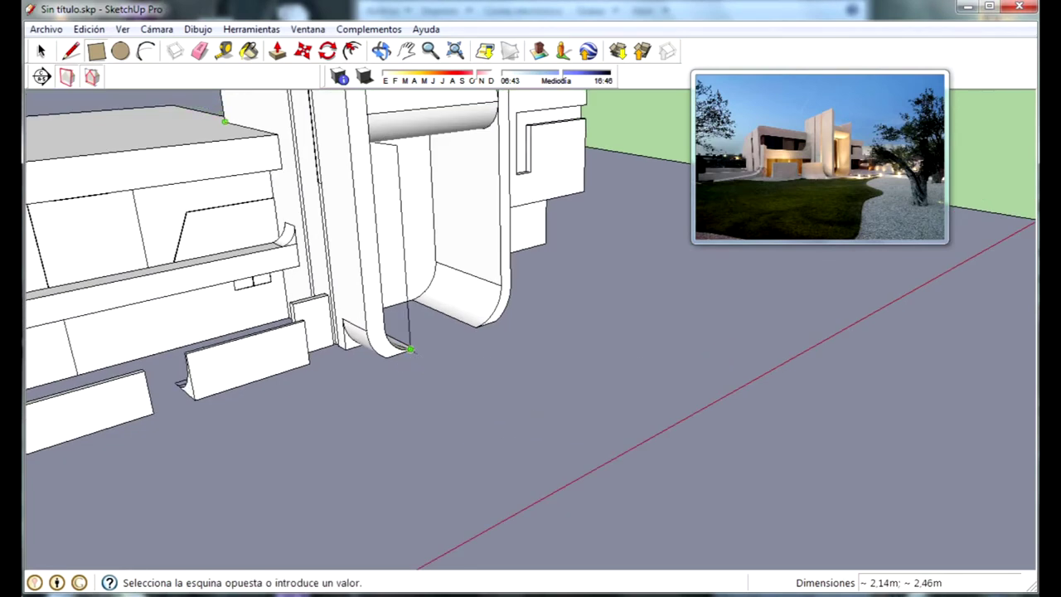
{"action": "left_click", "coordinate": [70, 52]}
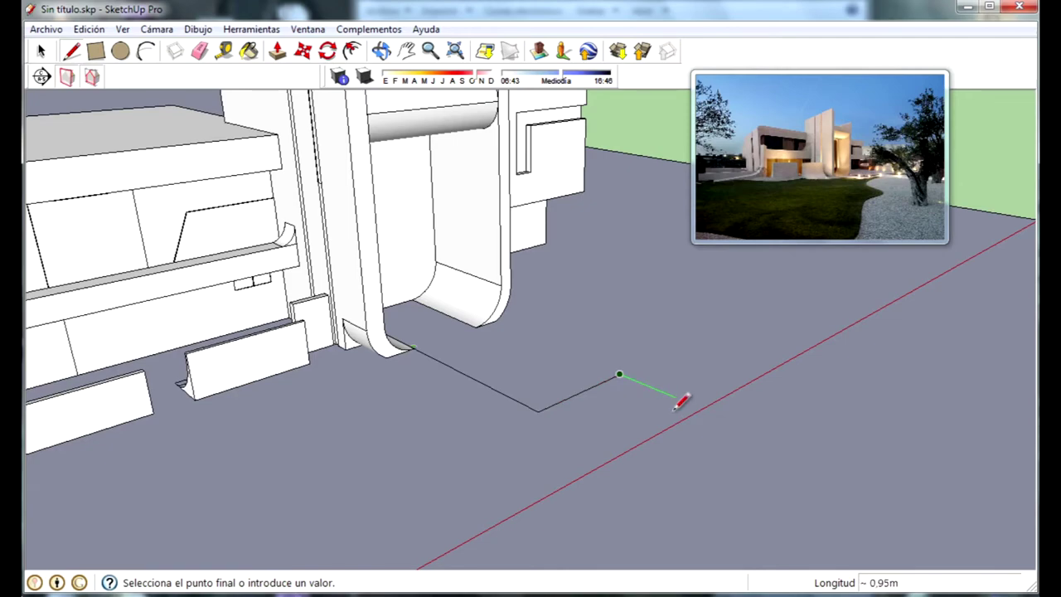
Draw the first stepped ground edges of the path outline along the red axis
{"action": "left_click", "coordinate": [903, 489]}
{"action": "key", "text": "Escape"}
{"action": "left_click", "coordinate": [479, 325]}
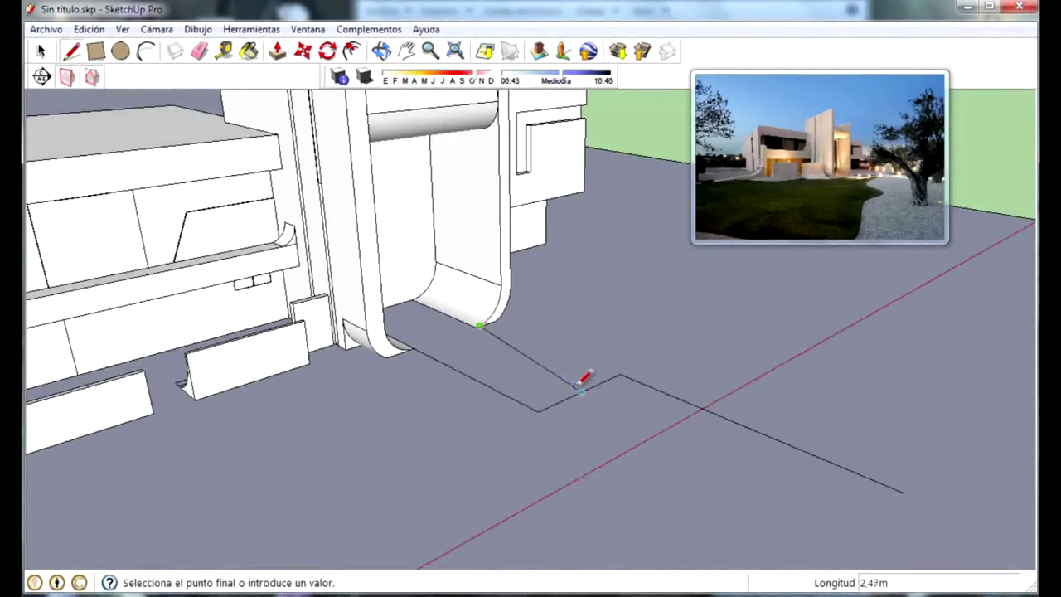
{"action": "left_click", "coordinate": [554, 356]}
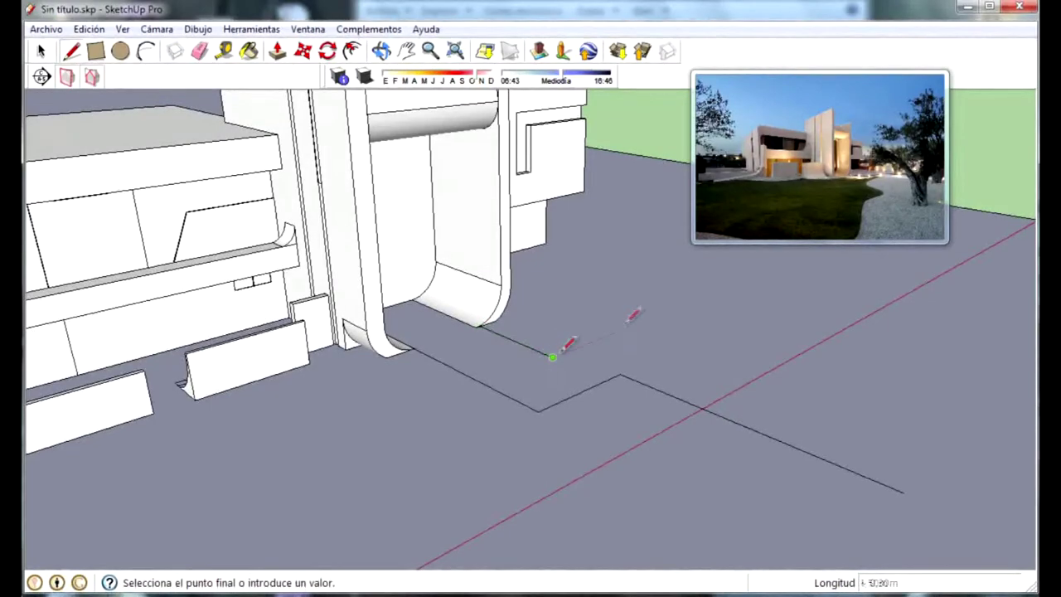
{"action": "left_click", "coordinate": [638, 324]}
{"action": "left_click", "coordinate": [960, 442]}
{"action": "mouse_move", "coordinate": [955, 434]}
{"action": "middle_mouse_down"}
{"action": "mouse_move", "coordinate": [715, 495]}
{"action": "mouse_move", "coordinate": [725, 289]}
{"action": "mouse_move", "coordinate": [705, 373]}
{"action": "middle_mouse_up"}
{"action": "left_click", "coordinate": [700, 380]}
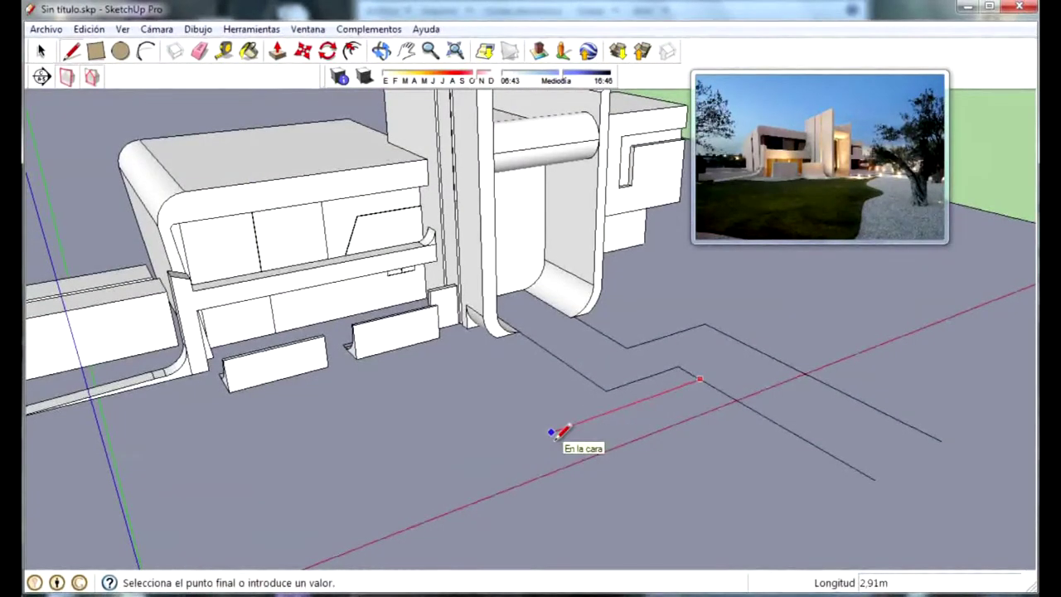
{"action": "left_click", "coordinate": [555, 431]}
{"action": "middle_click_drag", "start_coordinate": [575, 456], "coordinate": [588, 441]}
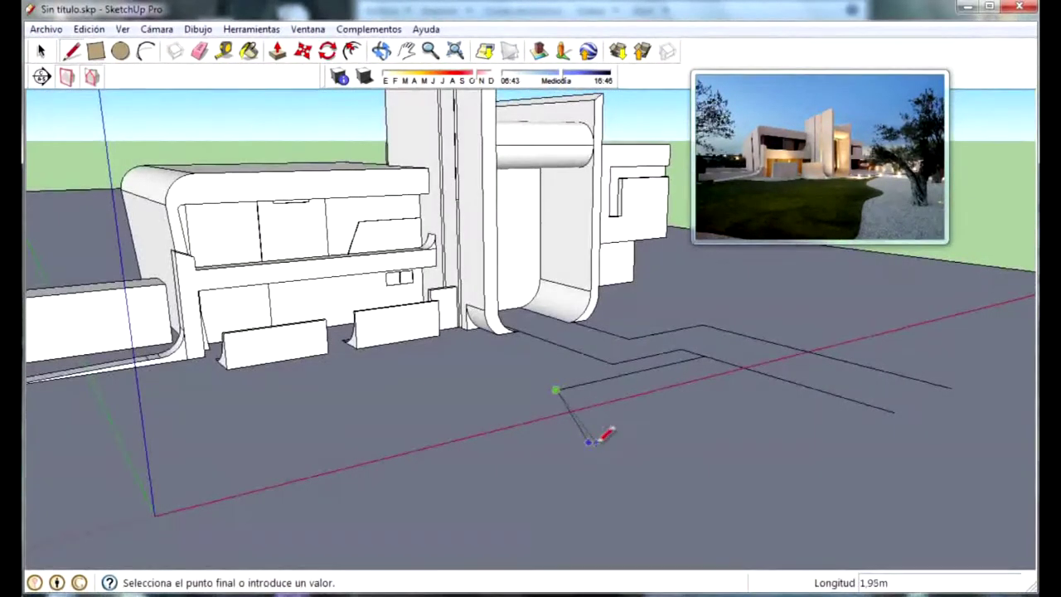
{"action": "left_click", "coordinate": [555, 425]}
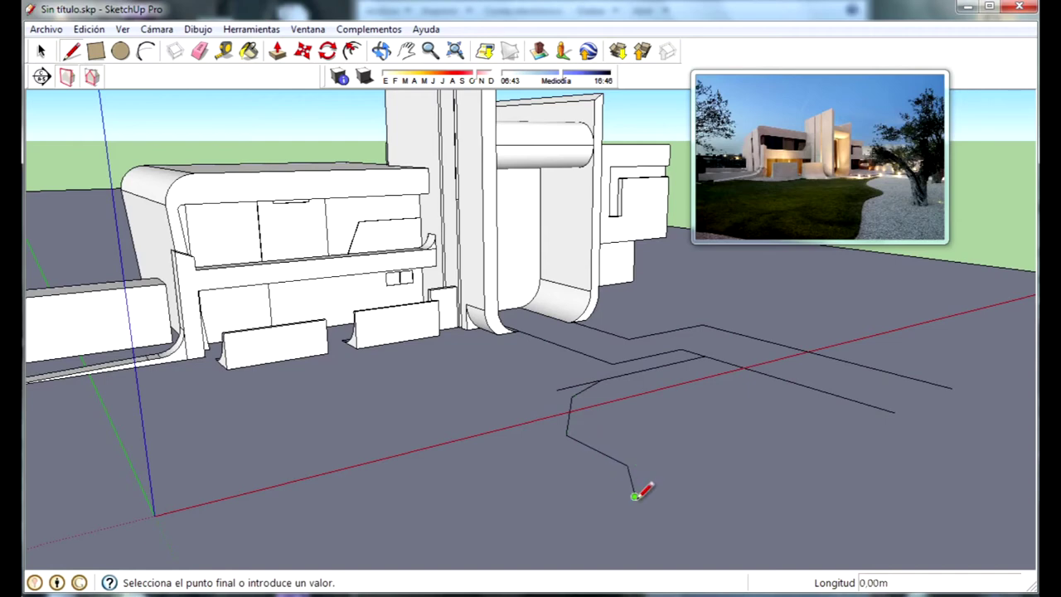
Add outline corners along the front of the house up to the entrance
{"action": "scroll", "coordinate": [603, 481], "scroll_direction": "down", "scroll_amount": 2}
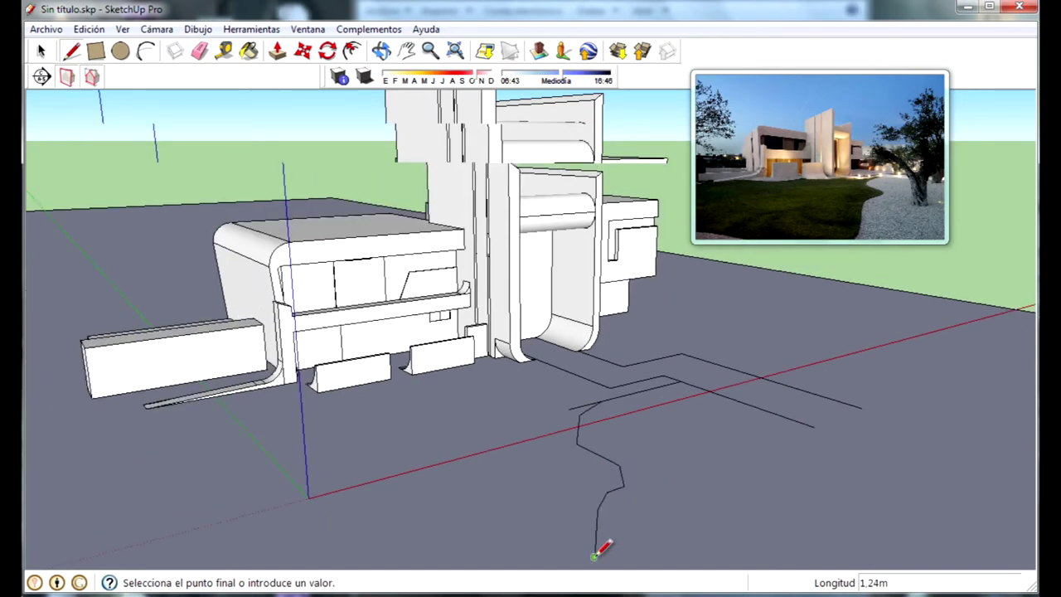
{"action": "mouse_move", "coordinate": [481, 540]}
{"action": "middle_mouse_down"}
{"action": "mouse_move", "coordinate": [465, 520]}
{"action": "mouse_move", "coordinate": [413, 539]}
{"action": "middle_mouse_up"}
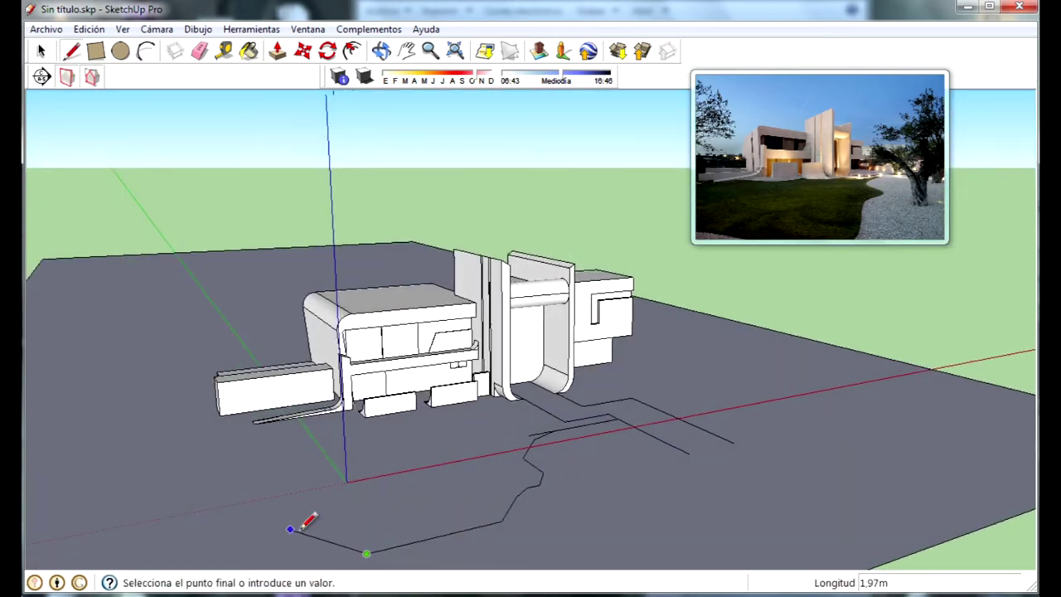
{"action": "mouse_move", "coordinate": [189, 389]}
{"action": "middle_mouse_down"}
{"action": "mouse_move", "coordinate": [282, 426]}
{"action": "mouse_move", "coordinate": [265, 504]}
{"action": "middle_mouse_up"}
{"action": "scroll", "coordinate": [300, 474], "scroll_direction": "up", "scroll_amount": 1}
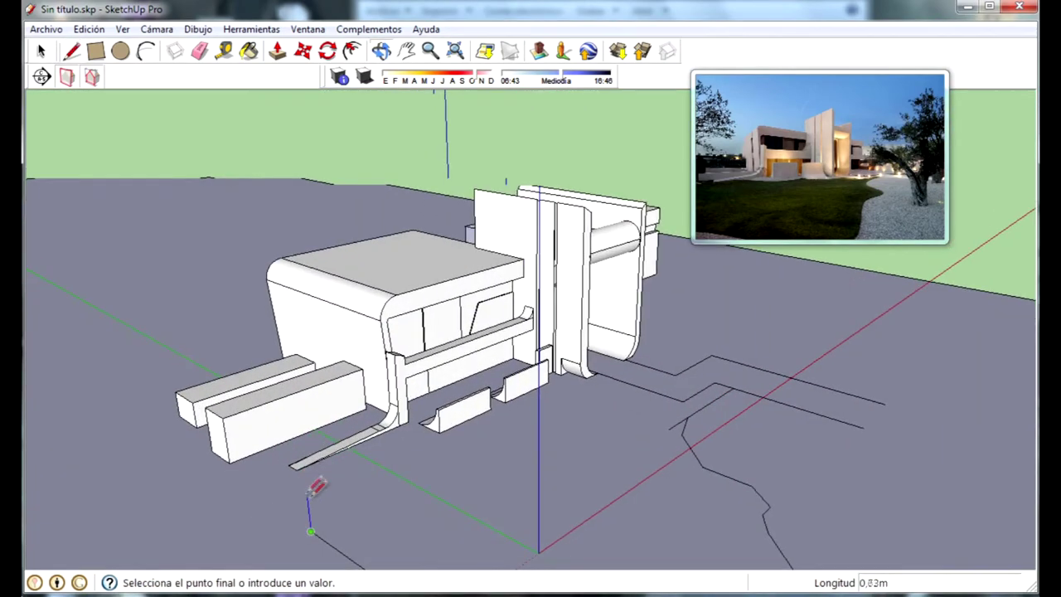
{"action": "left_click", "coordinate": [308, 494]}
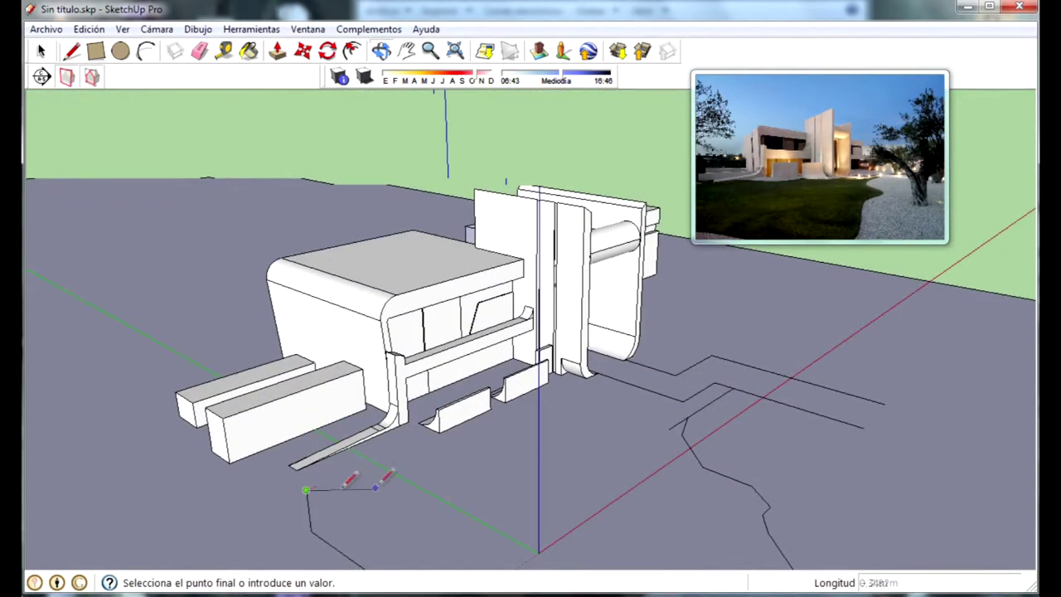
{"action": "left_click", "coordinate": [438, 442]}
{"action": "left_click", "coordinate": [584, 374]}
{"action": "scroll", "coordinate": [596, 369], "scroll_direction": "up", "scroll_amount": 3}
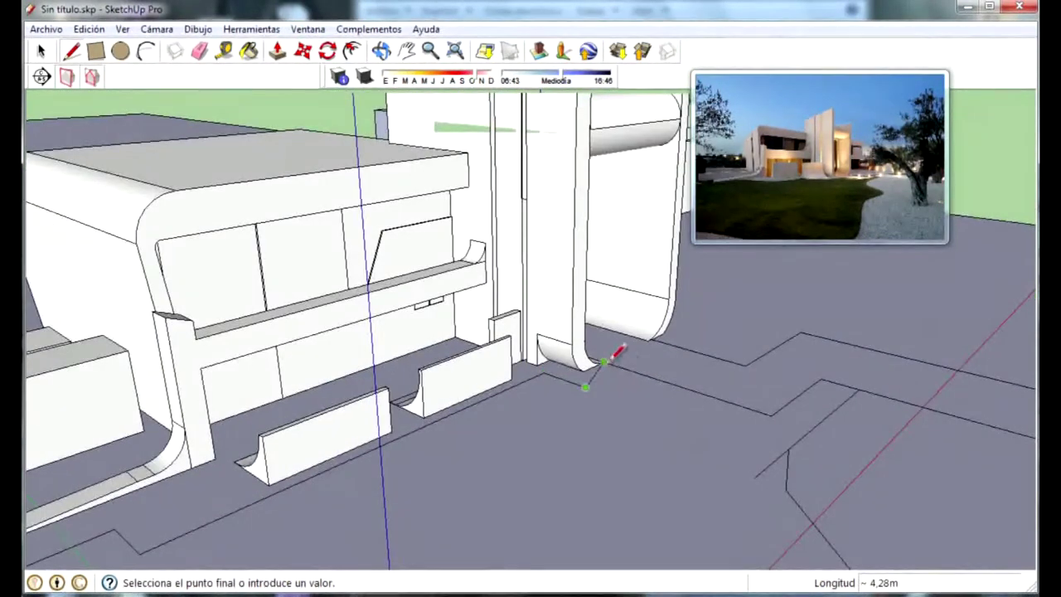
{"action": "scroll", "coordinate": [635, 359], "scroll_direction": "down", "scroll_amount": 3}
{"action": "scroll", "coordinate": [829, 472], "scroll_direction": "down", "scroll_amount": 3}
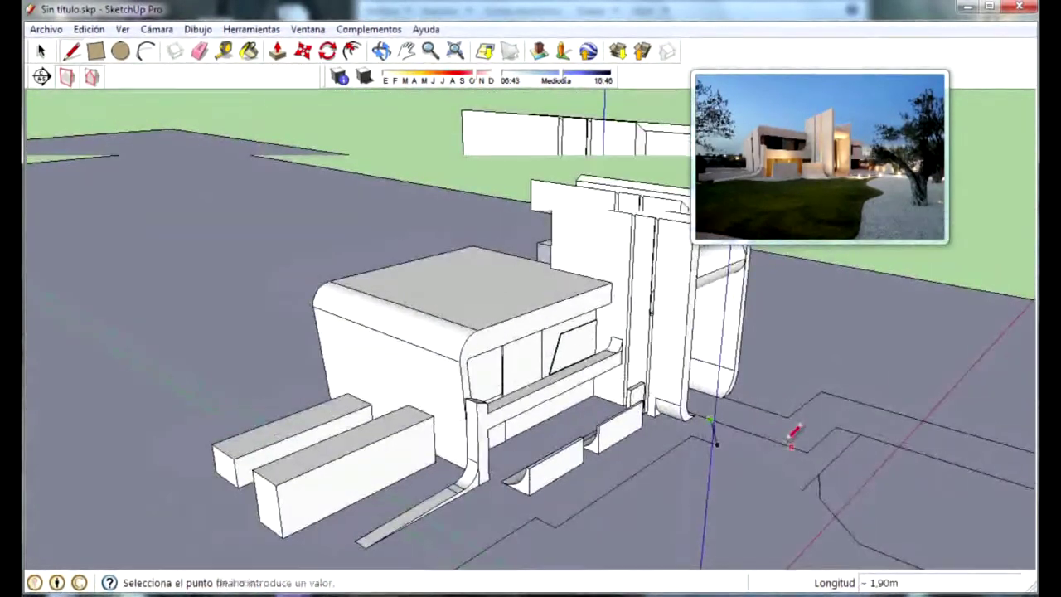
{"action": "middle_click_drag", "start_coordinate": [791, 435], "coordinate": [839, 428]}
{"action": "scroll", "coordinate": [800, 498], "scroll_direction": "up", "scroll_amount": 3}
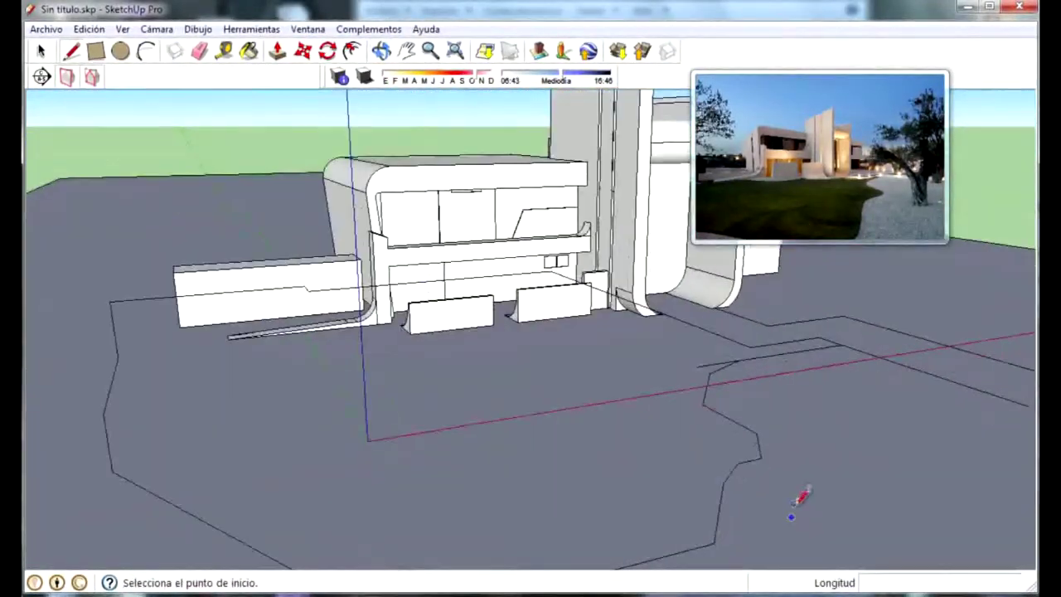
{"action": "scroll", "coordinate": [729, 407], "scroll_direction": "up", "scroll_amount": 2}
{"action": "scroll", "coordinate": [727, 372], "scroll_direction": "up", "scroll_amount": 2}
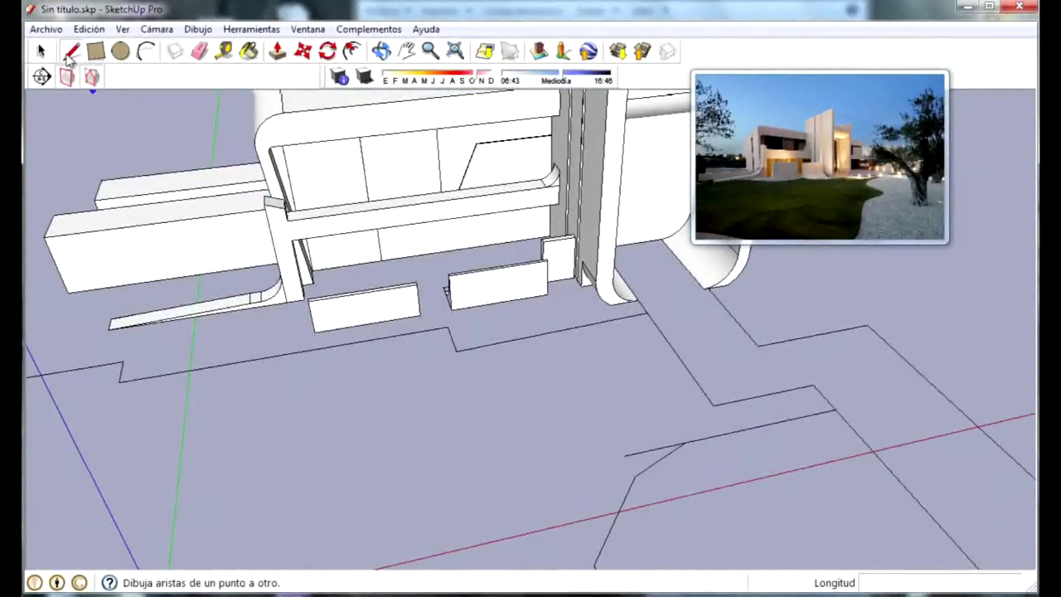
{"action": "left_click", "coordinate": [146, 52]}
Round the first outline corner with an arc and delete the leftover straight segment
{"action": "scroll", "coordinate": [624, 444], "scroll_direction": "up", "scroll_amount": 1}
{"action": "scroll", "coordinate": [708, 368], "scroll_direction": "up", "scroll_amount": 2}
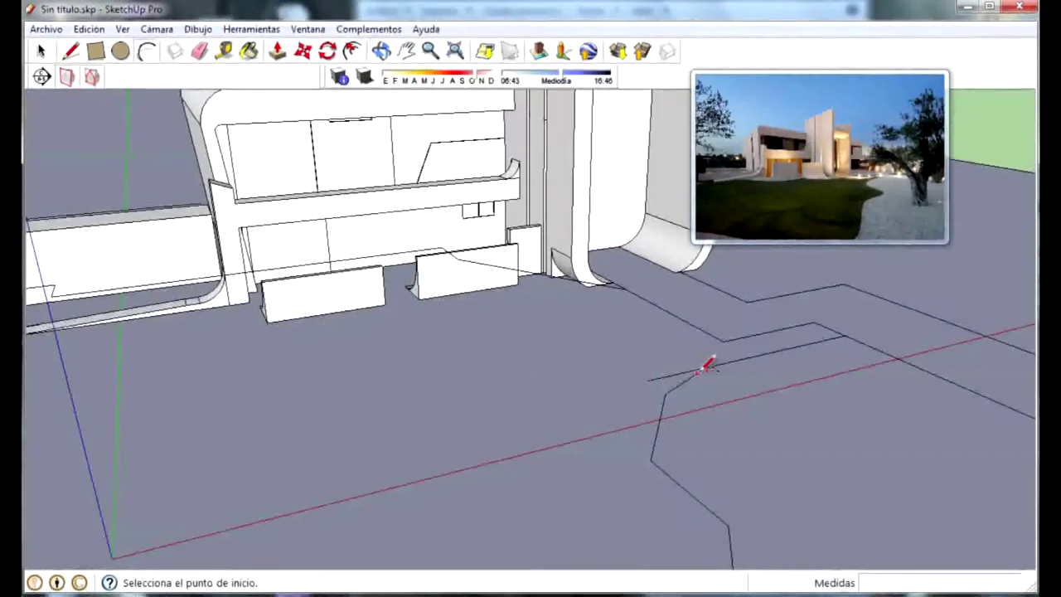
{"action": "scroll", "coordinate": [721, 365], "scroll_direction": "up", "scroll_amount": 2}
{"action": "left_click", "coordinate": [751, 354]}
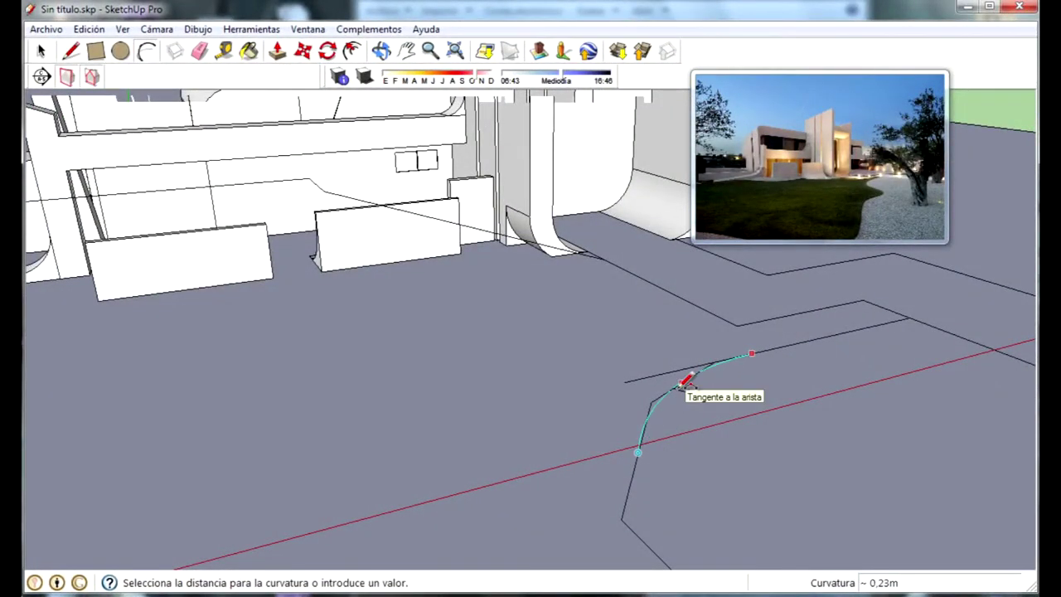
{"action": "scroll", "coordinate": [678, 378], "scroll_direction": "up", "scroll_amount": 2}
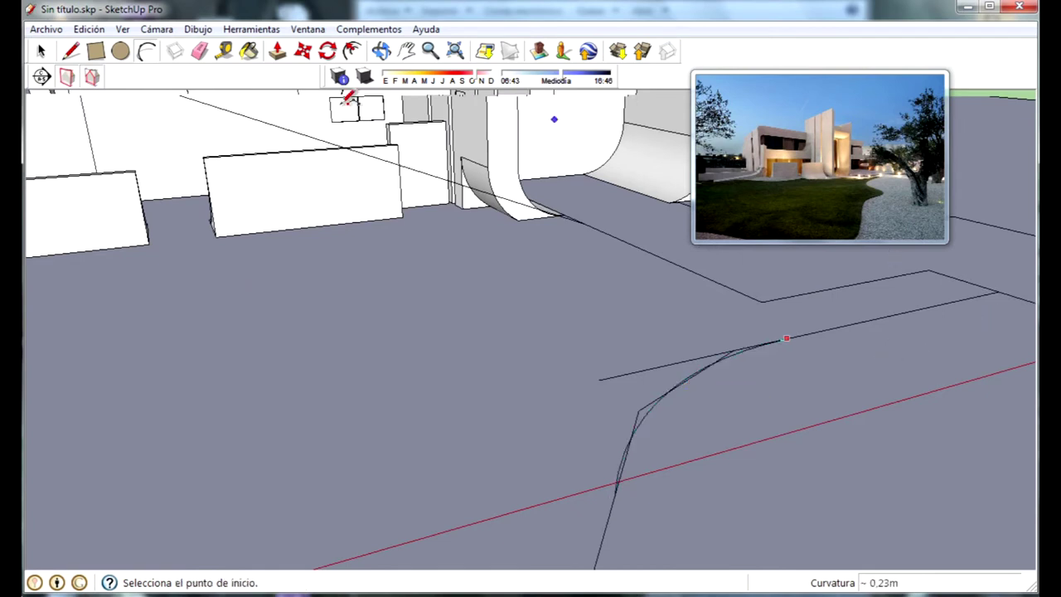
{"action": "scroll", "coordinate": [630, 290], "scroll_direction": "up", "scroll_amount": 2}
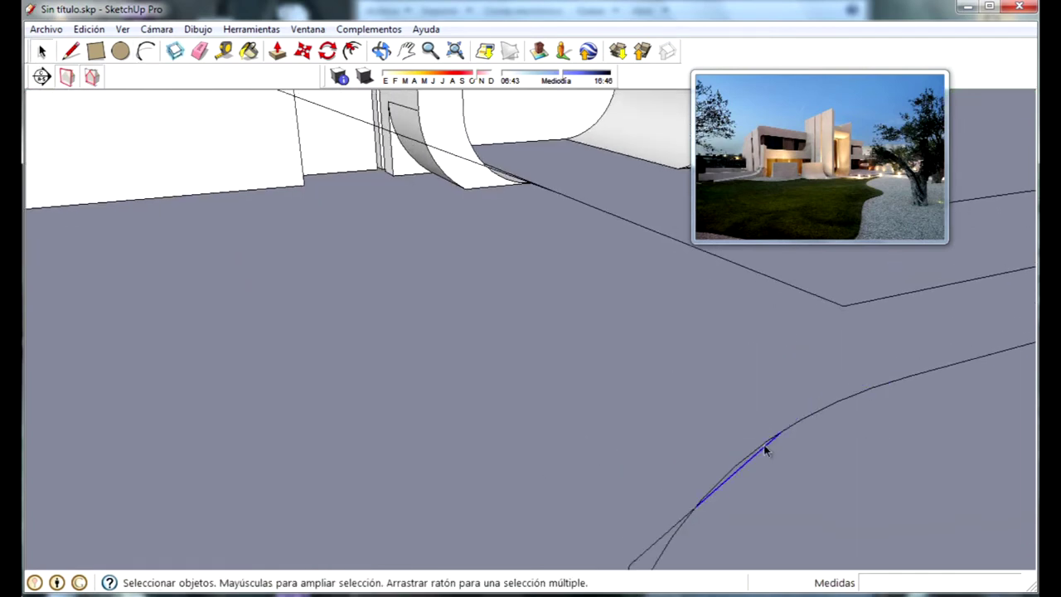
{"action": "mouse_move", "coordinate": [670, 537]}
{"action": "middle_mouse_down"}
{"action": "mouse_move", "coordinate": [675, 434]}
{"action": "mouse_move", "coordinate": [572, 382]}
{"action": "mouse_move", "coordinate": [613, 485]}
{"action": "middle_mouse_up"}
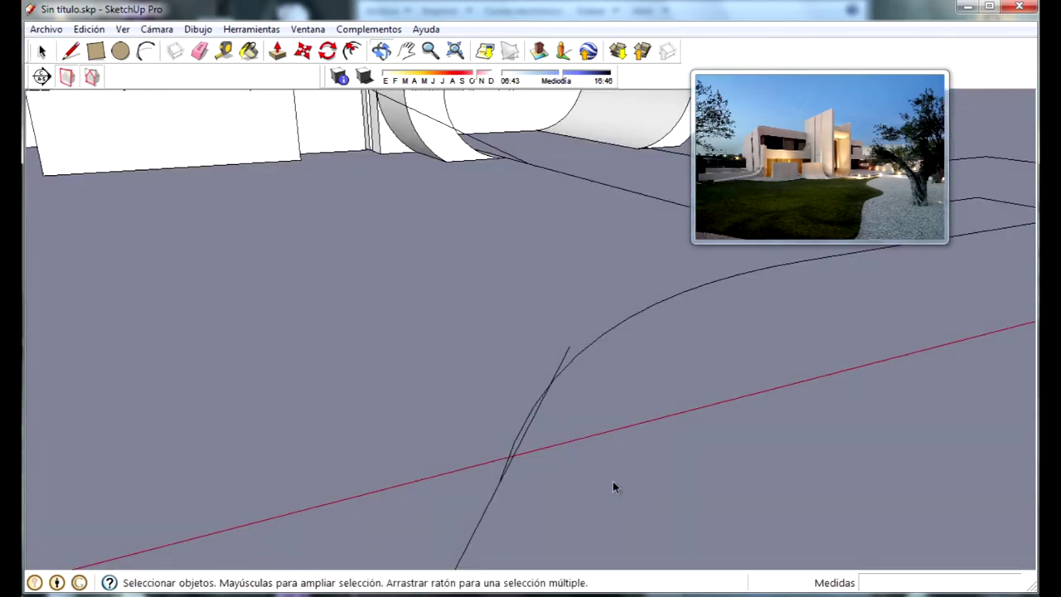
{"action": "left_click", "coordinate": [521, 410]}
{"action": "key", "text": "Delete"}
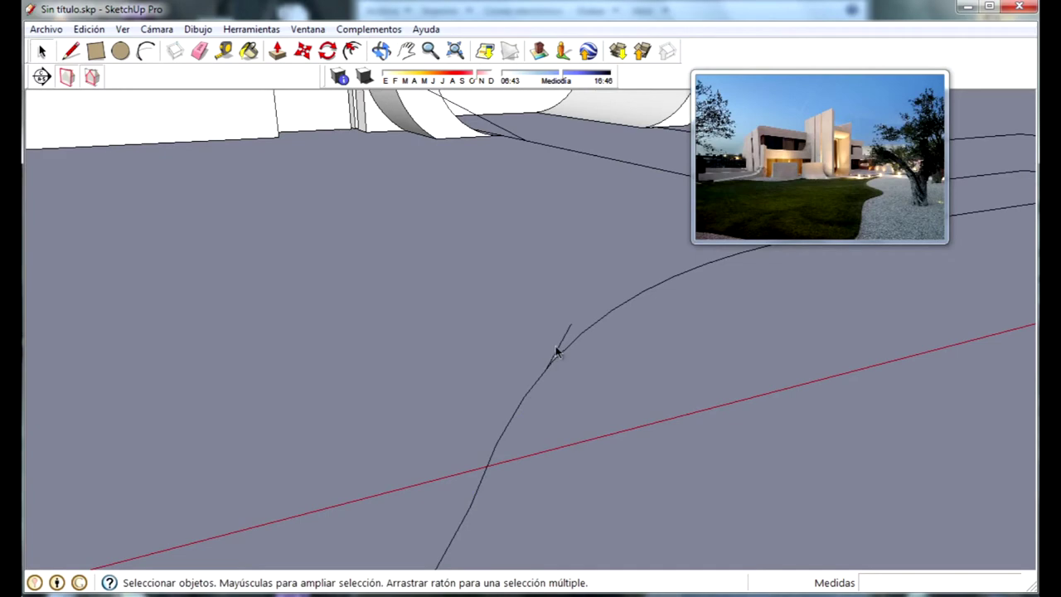
{"action": "scroll", "coordinate": [537, 399], "scroll_direction": "down", "scroll_amount": 3}
{"action": "scroll", "coordinate": [573, 368], "scroll_direction": "down", "scroll_amount": 3}
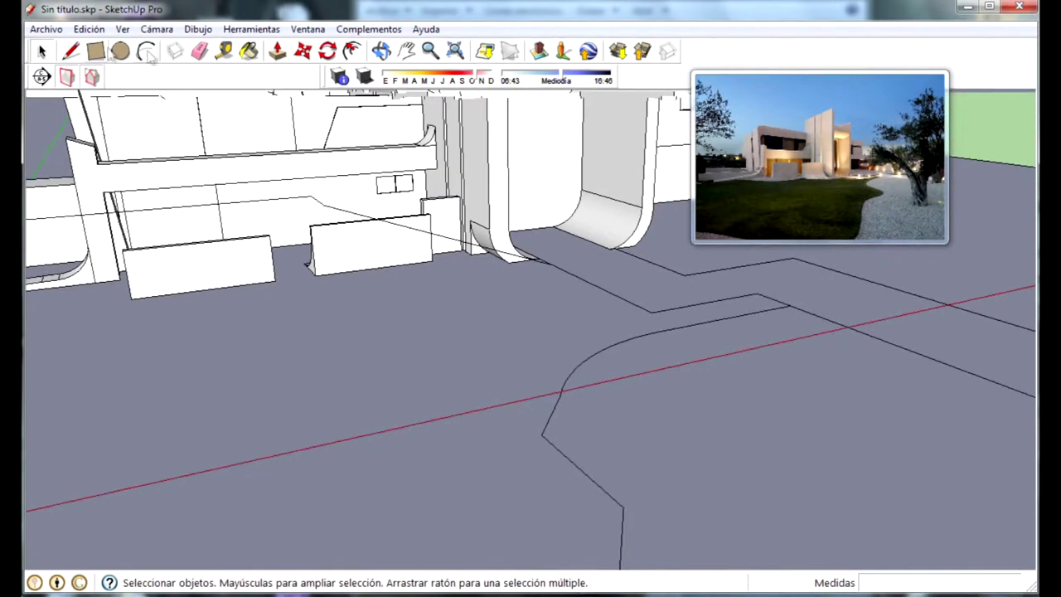
Chain two more arcs to the existing outline corner, closing the wavy lawn border
{"action": "left_click", "coordinate": [150, 55]}
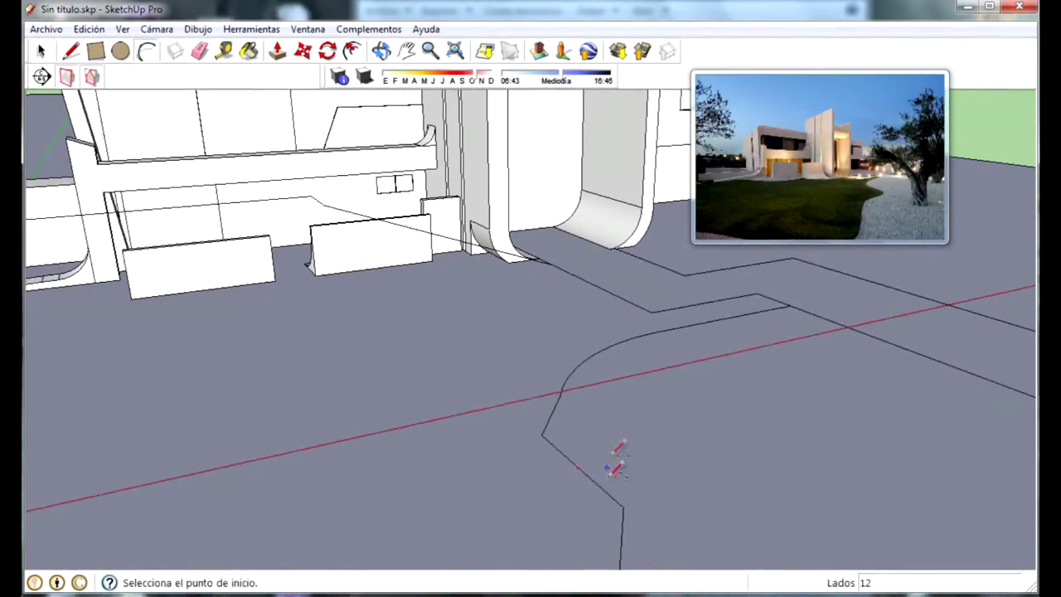
{"action": "left_click", "coordinate": [560, 397]}
{"action": "left_click", "coordinate": [623, 507]}
{"action": "left_click", "coordinate": [577, 444]}
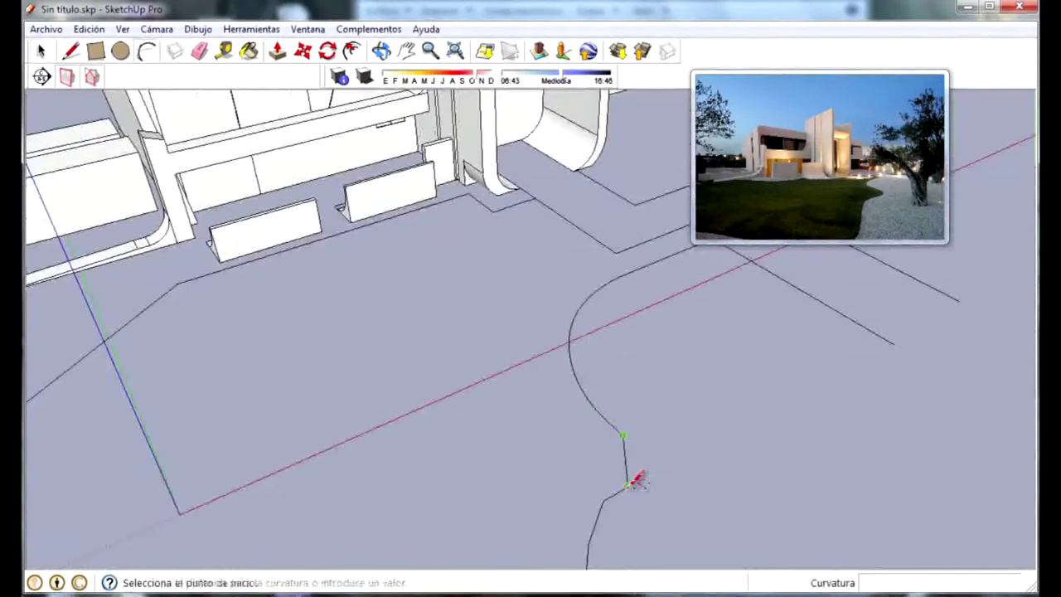
{"action": "left_click", "coordinate": [656, 469]}
{"action": "mouse_move", "coordinate": [658, 481]}
{"action": "middle_mouse_down"}
{"action": "mouse_move", "coordinate": [599, 503]}
{"action": "mouse_move", "coordinate": [617, 461]}
{"action": "middle_mouse_up"}
{"action": "left_click", "coordinate": [613, 464]}
{"action": "left_click", "coordinate": [587, 534]}
{"action": "left_click", "coordinate": [580, 494]}
{"action": "mouse_move", "coordinate": [577, 551]}
{"action": "middle_mouse_down"}
{"action": "mouse_move", "coordinate": [571, 504]}
{"action": "mouse_move", "coordinate": [589, 474]}
{"action": "mouse_move", "coordinate": [586, 502]}
{"action": "middle_mouse_up"}
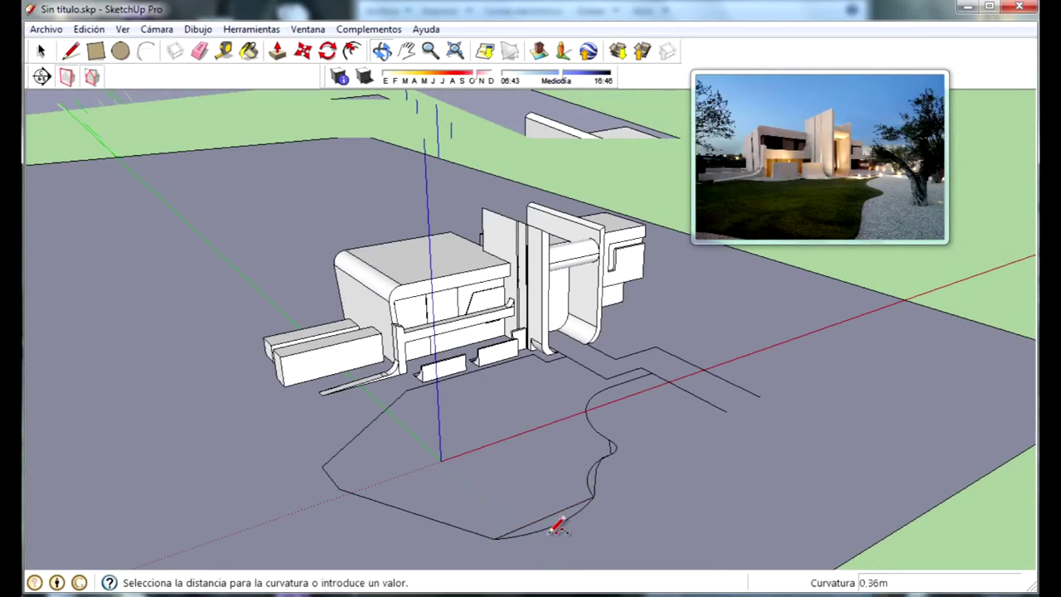
{"action": "middle_click_drag", "start_coordinate": [415, 451], "coordinate": [335, 479]}
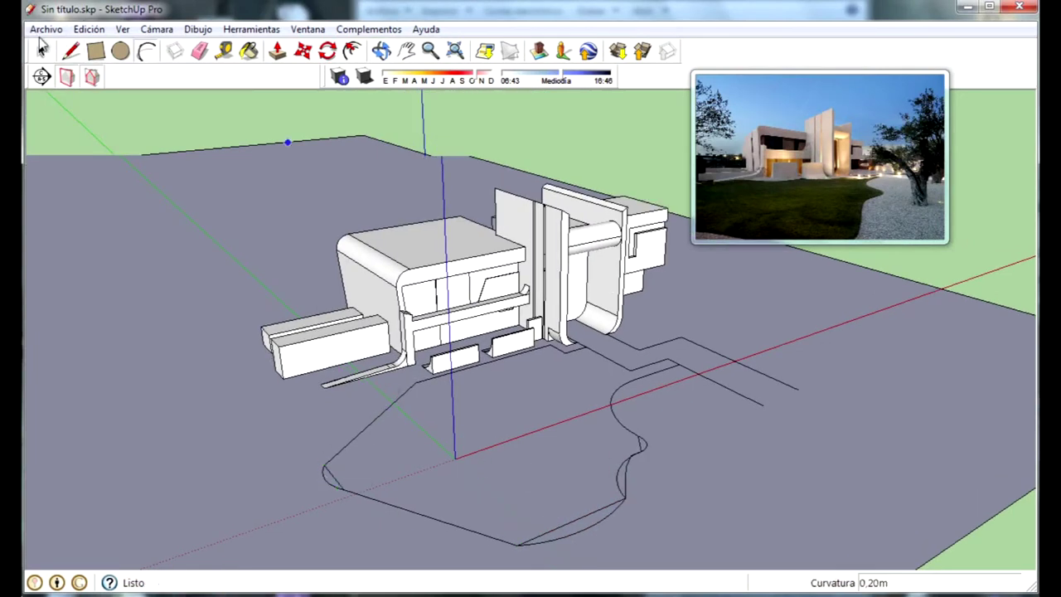
Delete the outer ground face, undo to restore it, and select an edge of the ground outline
{"action": "scroll", "coordinate": [684, 458], "scroll_direction": "up", "scroll_amount": 3}
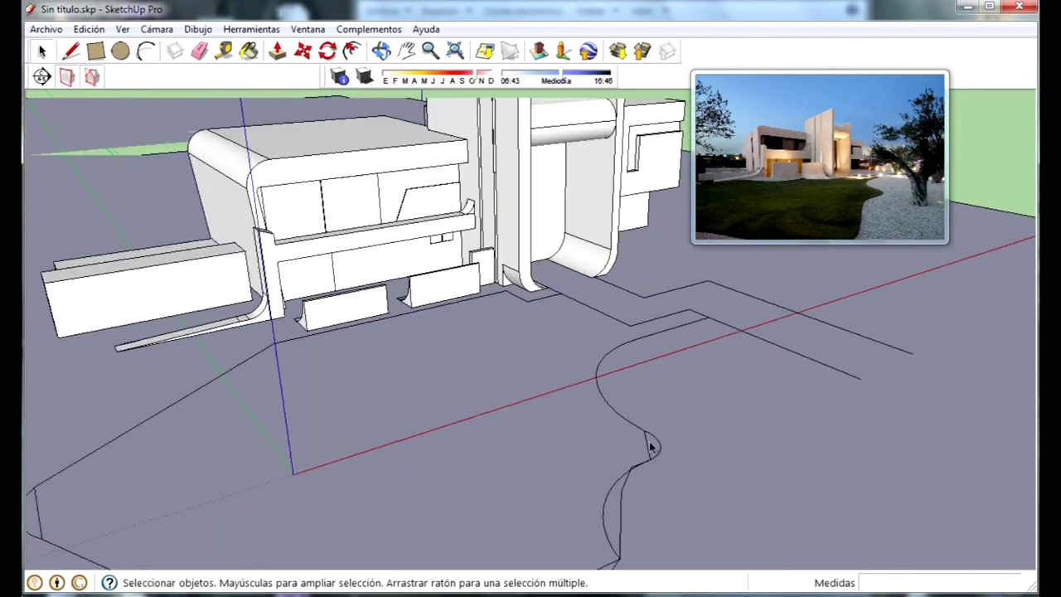
{"action": "left_click", "coordinate": [625, 490]}
{"action": "key", "text": "Delete"}
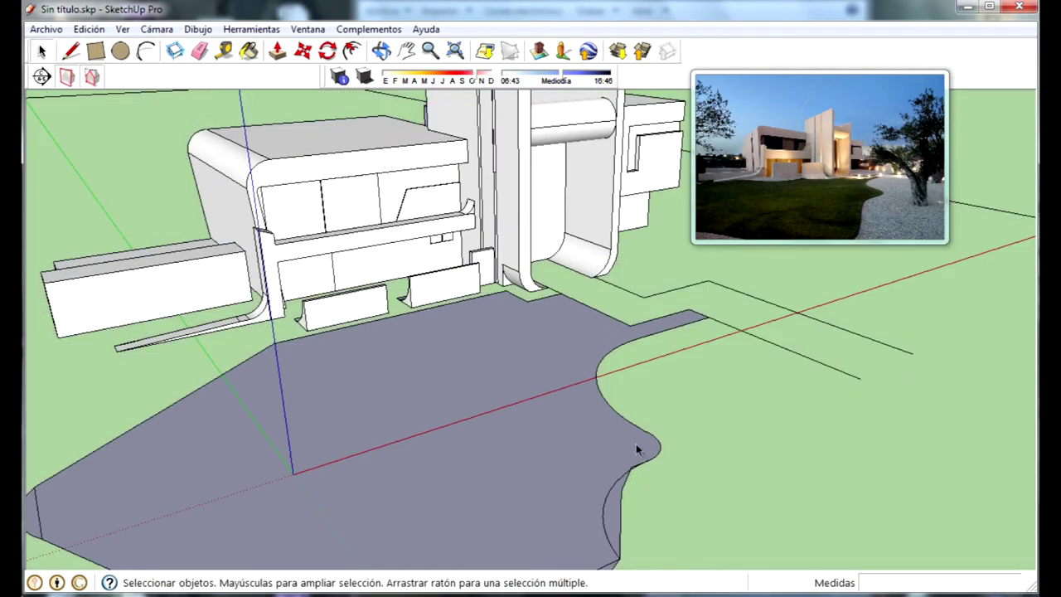
{"action": "key", "text": "ctrl+z"}
{"action": "left_click", "coordinate": [628, 479]}
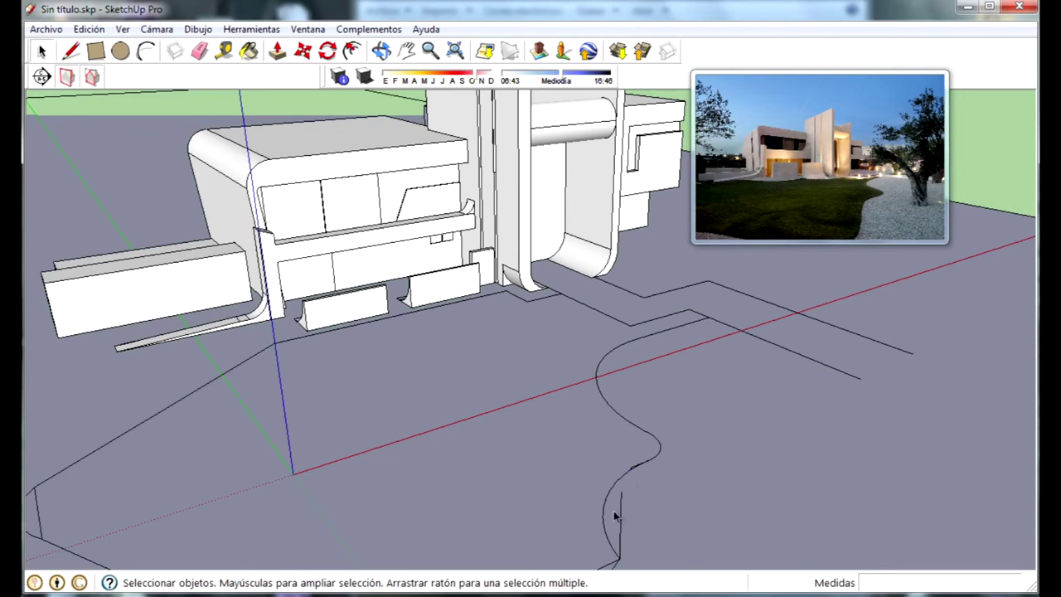
{"action": "scroll", "coordinate": [644, 460], "scroll_direction": "up", "scroll_amount": 2}
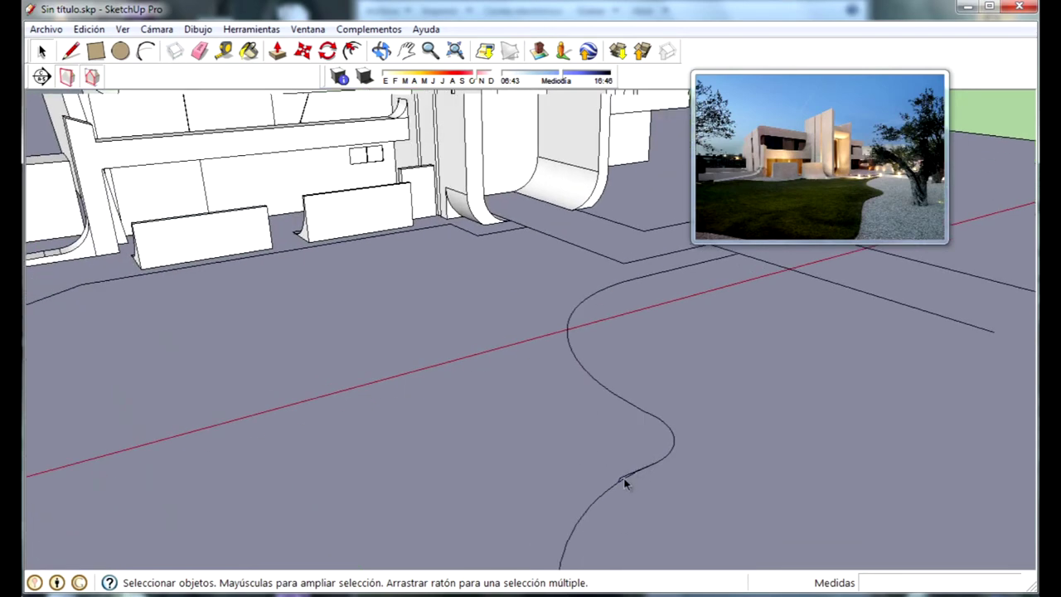
{"action": "mouse_move", "coordinate": [652, 449]}
{"action": "middle_mouse_down"}
{"action": "mouse_move", "coordinate": [699, 434]}
{"action": "mouse_move", "coordinate": [643, 537]}
{"action": "mouse_move", "coordinate": [291, 457]}
{"action": "middle_mouse_up"}
{"action": "left_click", "coordinate": [262, 493]}
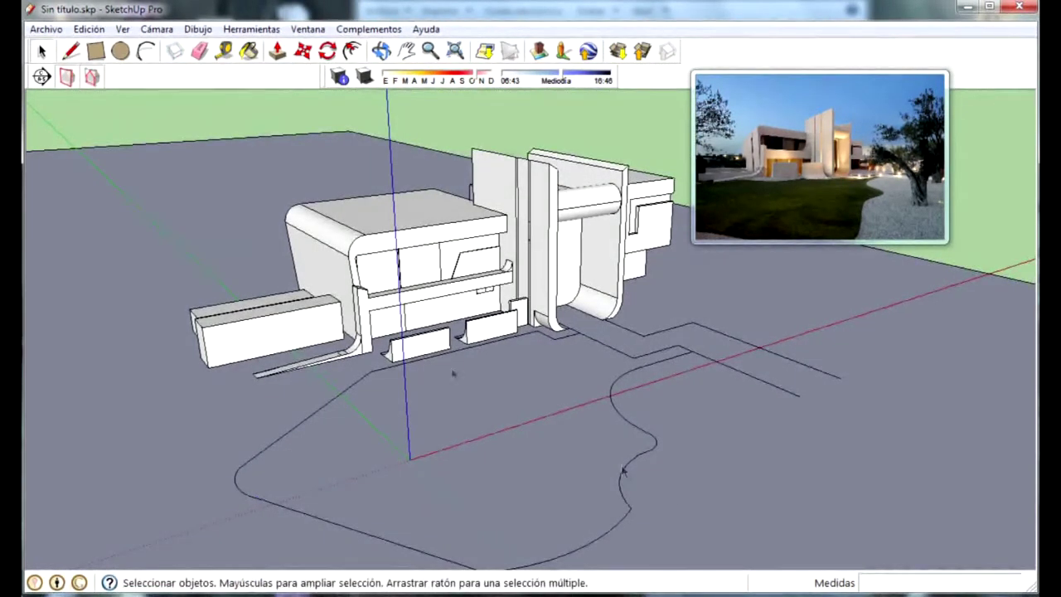
Draw a small arc from the curve's open end to close the gap in the lawn outline
{"action": "left_click", "coordinate": [146, 51]}
{"action": "scroll", "coordinate": [622, 570], "scroll_direction": "up", "scroll_amount": 3}
{"action": "mouse_move", "coordinate": [622, 570]}
{"action": "middle_mouse_down"}
{"action": "mouse_move", "coordinate": [616, 414]}
{"action": "mouse_move", "coordinate": [654, 486]}
{"action": "middle_mouse_up"}
{"action": "scroll", "coordinate": [589, 426], "scroll_direction": "up", "scroll_amount": 3}
{"action": "scroll", "coordinate": [645, 396], "scroll_direction": "up", "scroll_amount": 2}
{"action": "left_click", "coordinate": [640, 393]}
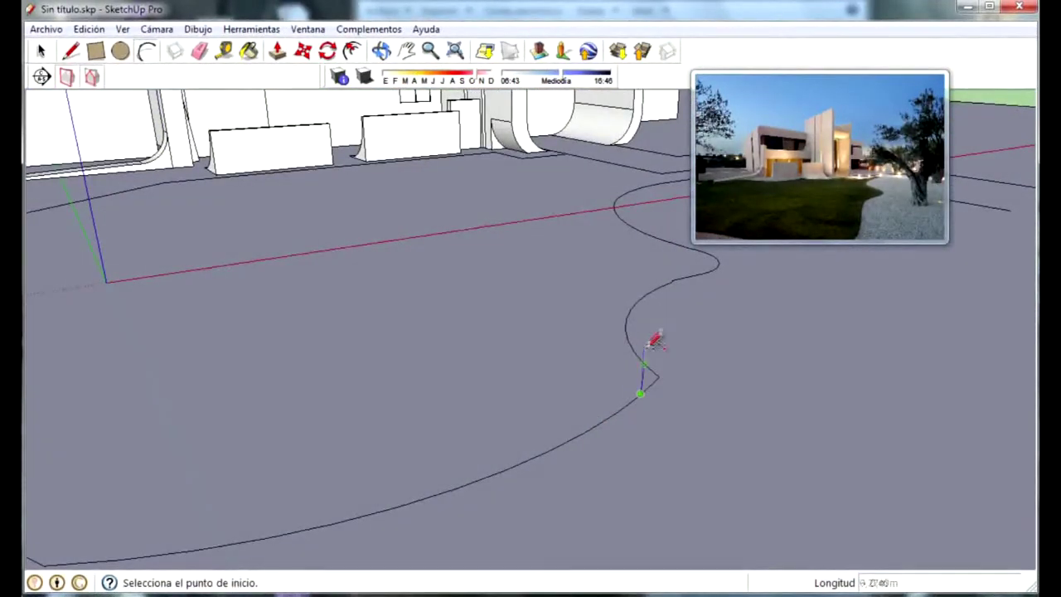
{"action": "left_click", "coordinate": [634, 353]}
{"action": "left_click", "coordinate": [657, 372]}
{"action": "left_click", "coordinate": [43, 52]}
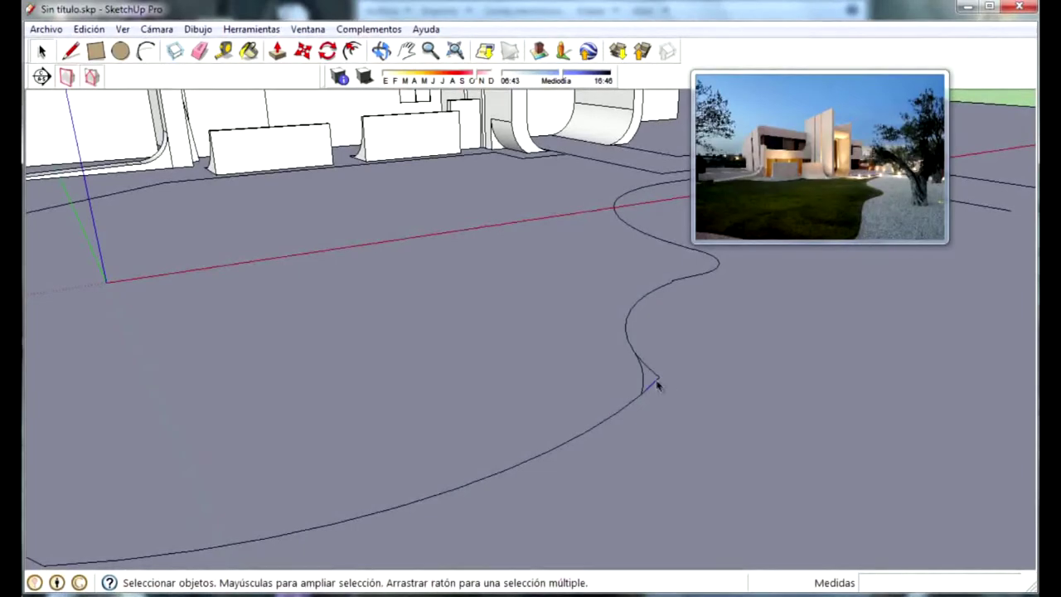
{"action": "middle_click_drag", "start_coordinate": [655, 375], "coordinate": [586, 400]}
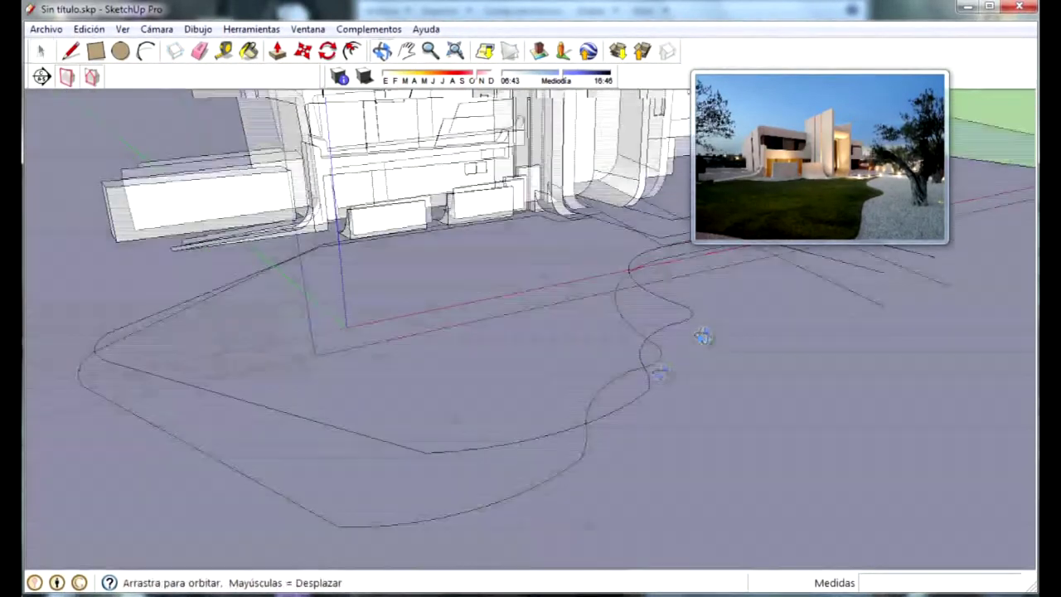
{"action": "scroll", "coordinate": [859, 352], "scroll_direction": "up", "scroll_amount": 2}
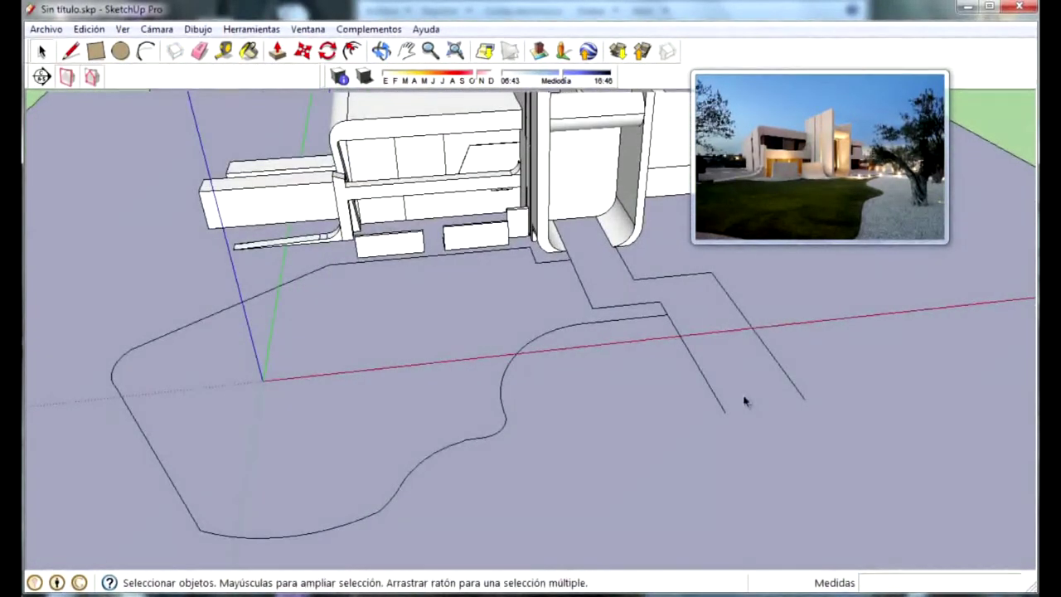
Push/Pull the curved lawn face into a 0.07 m thick slab and orbit to check it
{"action": "left_click", "coordinate": [277, 51]}
{"action": "left_click", "coordinate": [403, 339]}
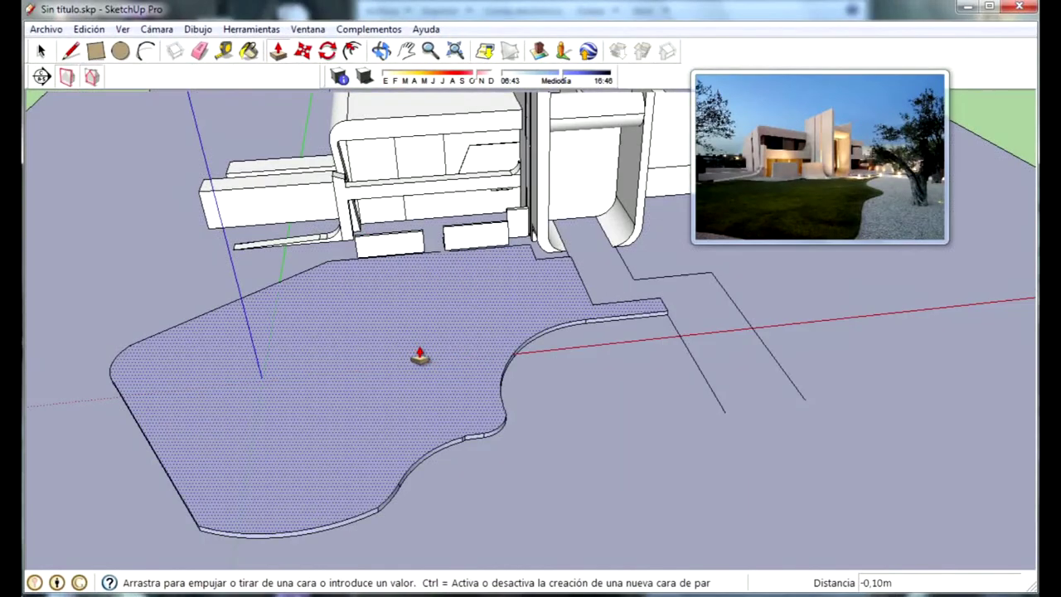
{"action": "left_click", "coordinate": [419, 355]}
{"action": "scroll", "coordinate": [434, 525], "scroll_direction": "up", "scroll_amount": 2}
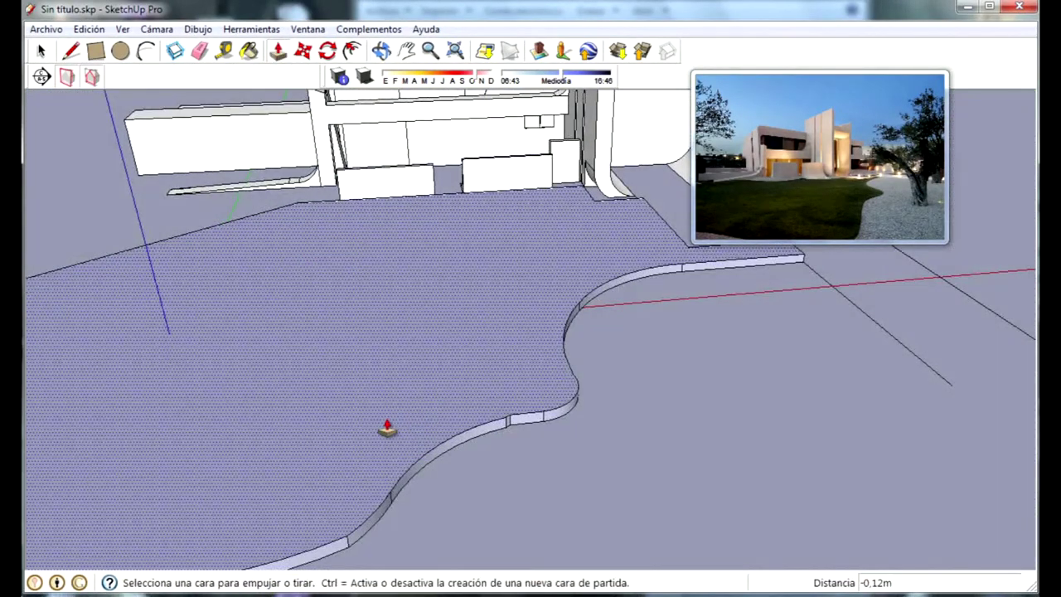
{"action": "left_click", "coordinate": [383, 445]}
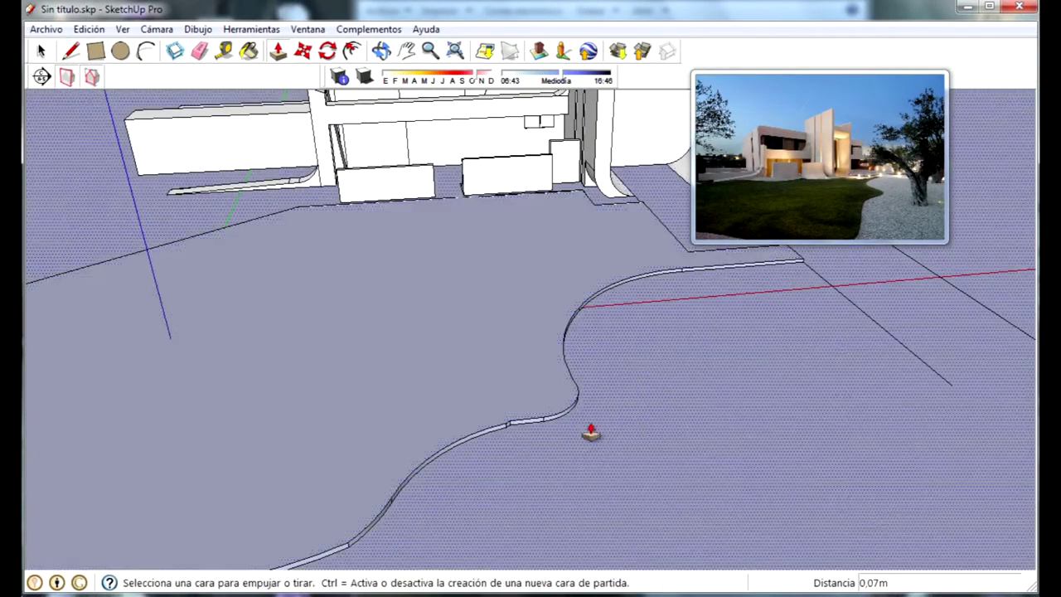
{"action": "scroll", "coordinate": [774, 431], "scroll_direction": "down", "scroll_amount": 3}
{"action": "mouse_move", "coordinate": [920, 428]}
{"action": "middle_mouse_down"}
{"action": "mouse_move", "coordinate": [592, 550]}
{"action": "mouse_move", "coordinate": [341, 504]}
{"action": "mouse_move", "coordinate": [867, 492]}
{"action": "mouse_move", "coordinate": [822, 484]}
{"action": "mouse_move", "coordinate": [763, 433]}
{"action": "middle_mouse_up"}
{"action": "scroll", "coordinate": [573, 389], "scroll_direction": "up", "scroll_amount": 3}
{"action": "mouse_move", "coordinate": [573, 390]}
{"action": "middle_mouse_down"}
{"action": "mouse_move", "coordinate": [749, 301]}
{"action": "mouse_move", "coordinate": [499, 324]}
{"action": "mouse_move", "coordinate": [402, 310]}
{"action": "mouse_move", "coordinate": [382, 294]}
{"action": "mouse_move", "coordinate": [374, 304]}
{"action": "middle_mouse_up"}
{"action": "mouse_move", "coordinate": [933, 393]}
{"action": "middle_mouse_down"}
{"action": "mouse_move", "coordinate": [919, 410]}
{"action": "mouse_move", "coordinate": [833, 396]}
{"action": "mouse_move", "coordinate": [933, 426]}
{"action": "middle_mouse_up"}
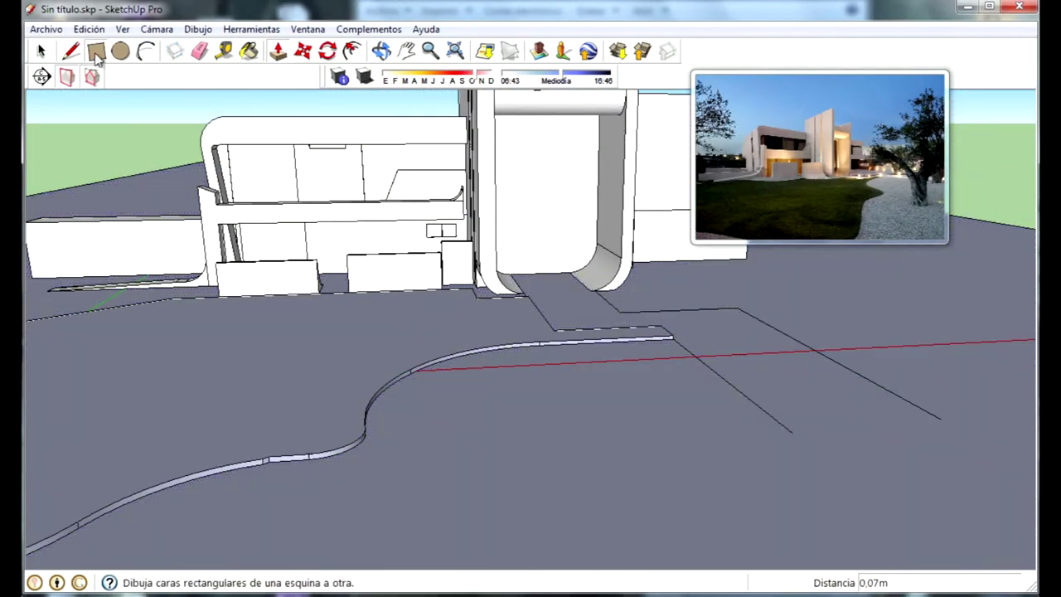
Cancel the rectangle and draw lines closing the path strip's outline into a face
{"action": "left_click", "coordinate": [791, 432]}
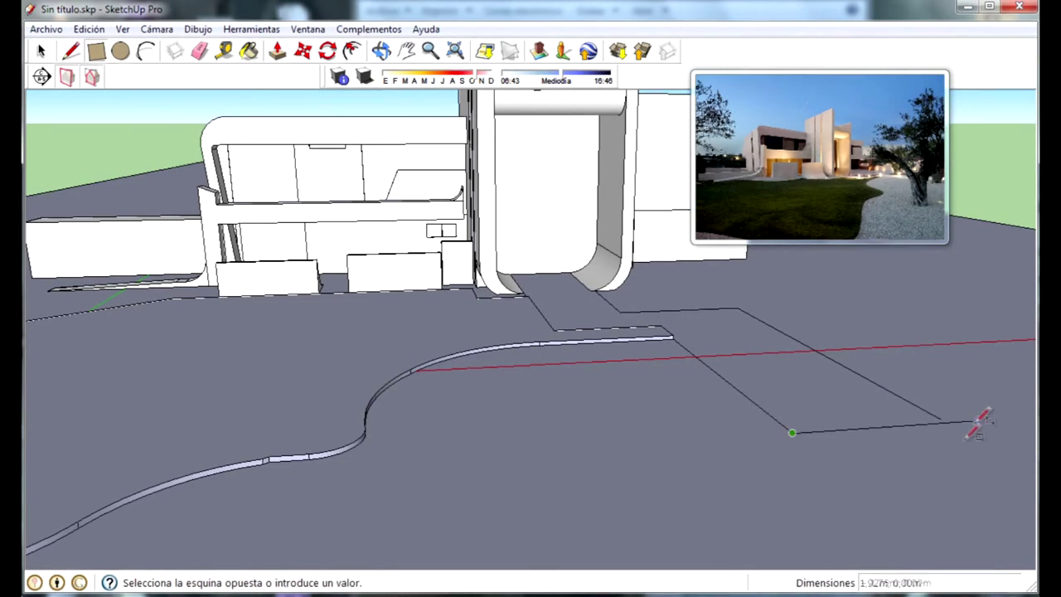
{"action": "key", "text": "Escape"}
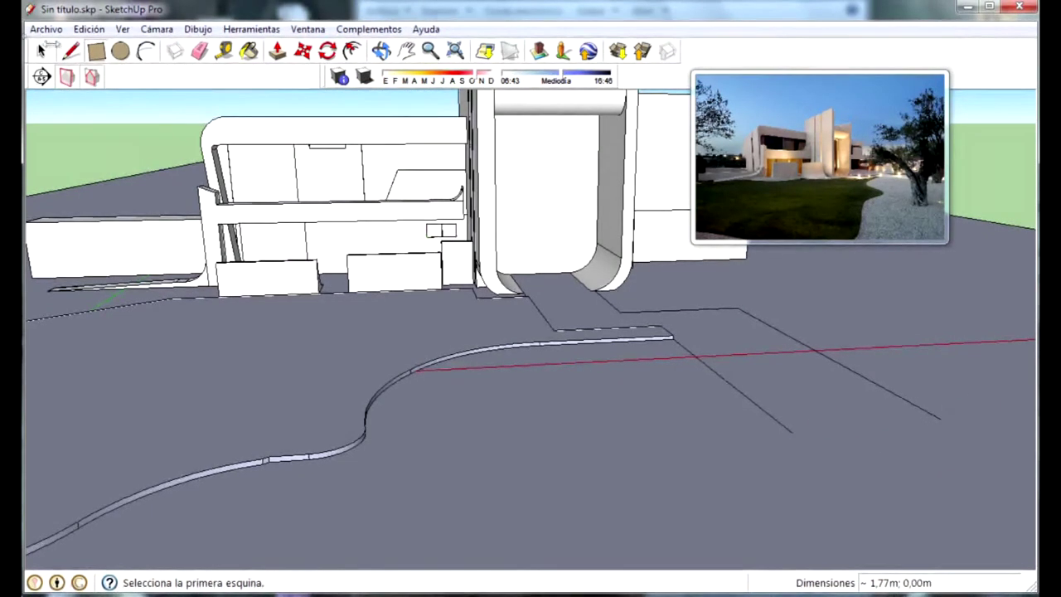
{"action": "left_click", "coordinate": [71, 51]}
{"action": "left_click", "coordinate": [794, 431]}
{"action": "scroll", "coordinate": [800, 434], "scroll_direction": "down", "scroll_amount": 3}
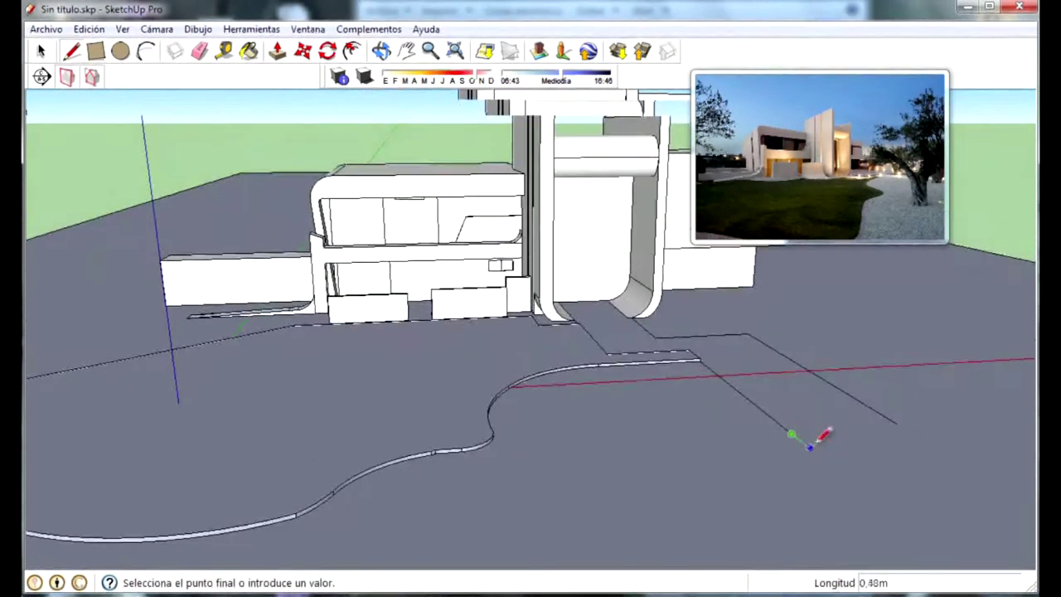
{"action": "scroll", "coordinate": [803, 436], "scroll_direction": "down", "scroll_amount": 2}
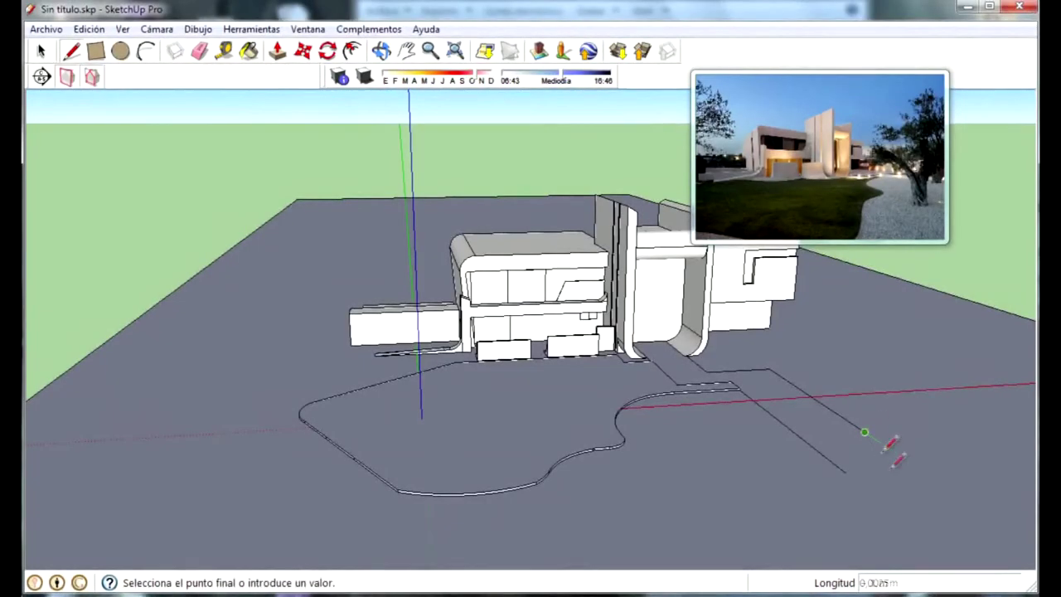
{"action": "left_click", "coordinate": [919, 468]}
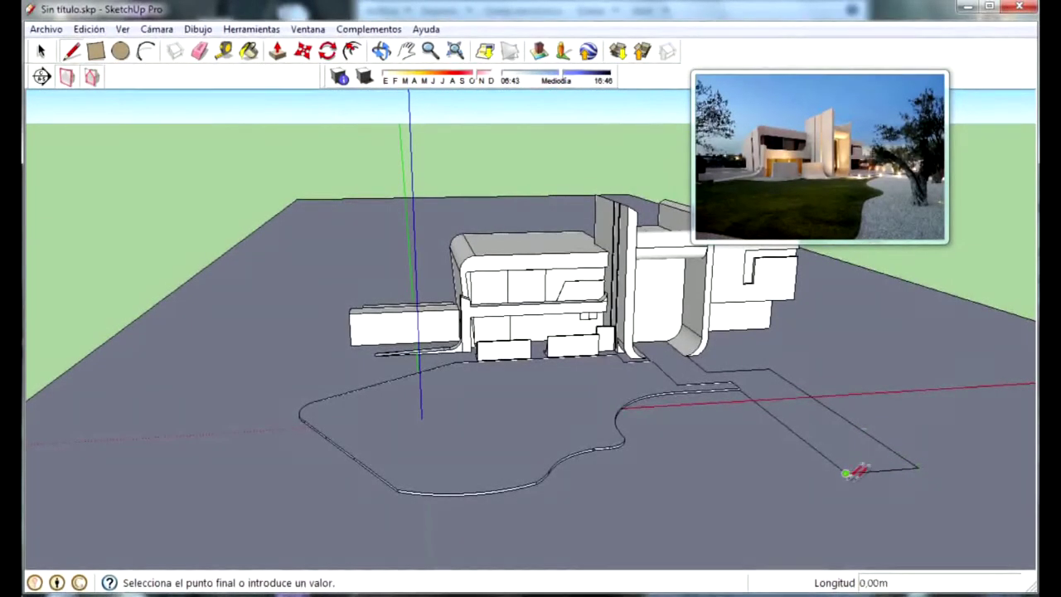
{"action": "left_click", "coordinate": [846, 473]}
Push/Pull the new path face by 0.20 m and review the site from above
{"action": "middle_click_drag", "start_coordinate": [888, 467], "coordinate": [675, 348]}
{"action": "key", "text": "p"}
{"action": "left_click_drag", "start_coordinate": [675, 348], "coordinate": [796, 407]}
{"action": "mouse_move", "coordinate": [795, 407]}
{"action": "middle_mouse_down"}
{"action": "mouse_move", "coordinate": [835, 404]}
{"action": "mouse_move", "coordinate": [763, 392]}
{"action": "middle_mouse_up"}
{"action": "scroll", "coordinate": [492, 284], "scroll_direction": "up", "scroll_amount": 3}
{"action": "scroll", "coordinate": [591, 331], "scroll_direction": "up", "scroll_amount": 3}
{"action": "mouse_move", "coordinate": [592, 332]}
{"action": "middle_mouse_down"}
{"action": "mouse_move", "coordinate": [642, 390]}
{"action": "mouse_move", "coordinate": [658, 476]}
{"action": "mouse_move", "coordinate": [647, 465]}
{"action": "middle_mouse_up"}
{"action": "scroll", "coordinate": [943, 472], "scroll_direction": "down", "scroll_amount": 4}
{"action": "mouse_move", "coordinate": [943, 471]}
{"action": "middle_mouse_down"}
{"action": "mouse_move", "coordinate": [841, 372]}
{"action": "mouse_move", "coordinate": [879, 521]}
{"action": "mouse_move", "coordinate": [933, 485]}
{"action": "middle_mouse_up"}
{"action": "scroll", "coordinate": [933, 485], "scroll_direction": "up", "scroll_amount": 2}
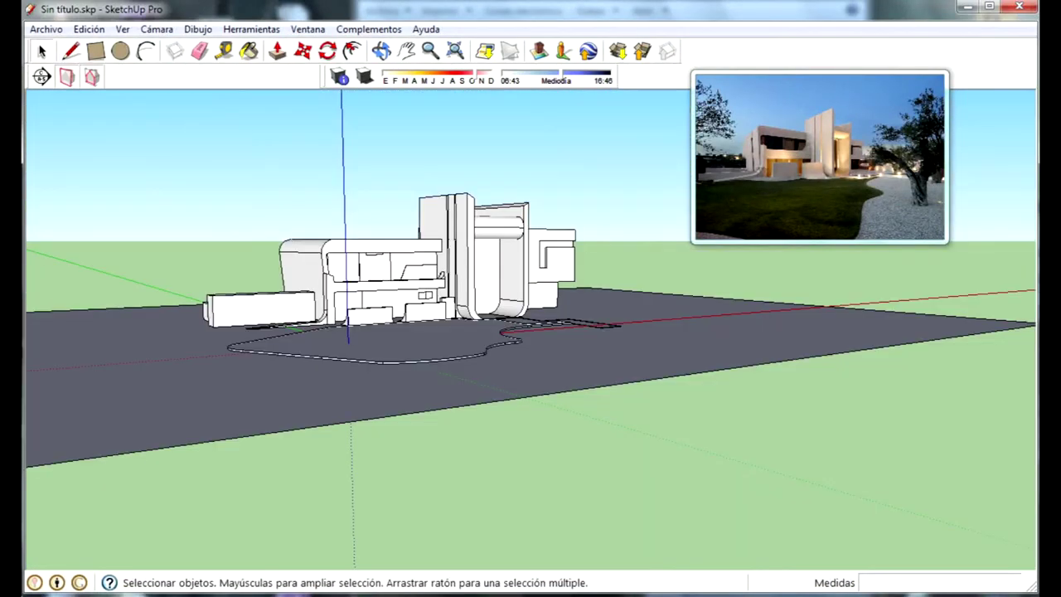
{"action": "mouse_move", "coordinate": [654, 180]}
{"action": "middle_mouse_down"}
{"action": "mouse_move", "coordinate": [502, 348]}
{"action": "mouse_move", "coordinate": [672, 225]}
{"action": "middle_mouse_up"}
{"action": "scroll", "coordinate": [502, 348], "scroll_direction": "up", "scroll_amount": 3}
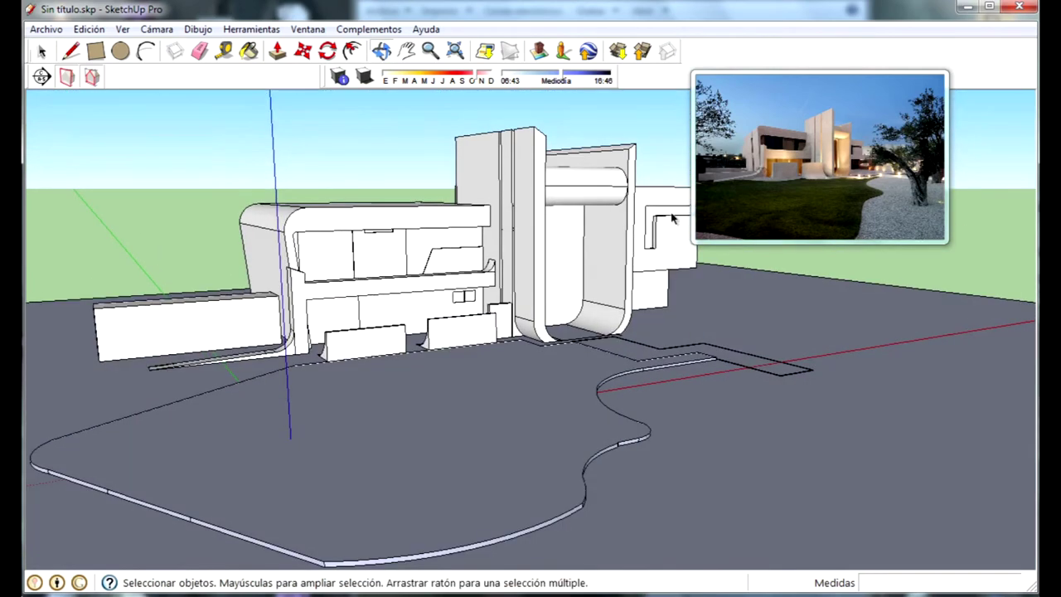
Push the low front box's side face inward by 0.42 m
{"action": "middle_click_drag", "start_coordinate": [326, 240], "coordinate": [398, 293]}
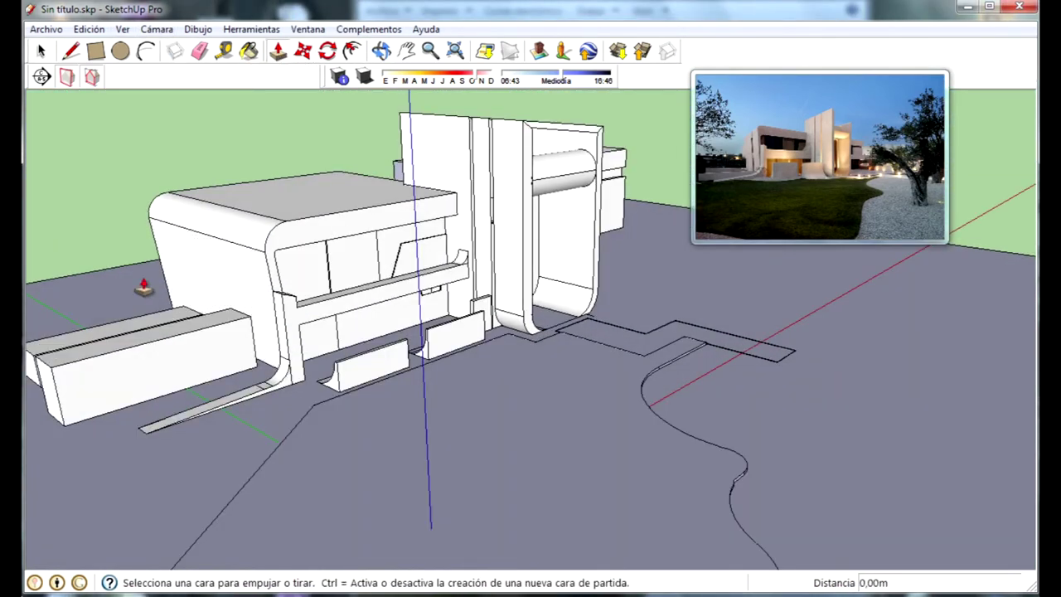
{"action": "mouse_move", "coordinate": [129, 348]}
{"action": "middle_mouse_down"}
{"action": "mouse_move", "coordinate": [237, 367]}
{"action": "mouse_move", "coordinate": [405, 462]}
{"action": "middle_mouse_up"}
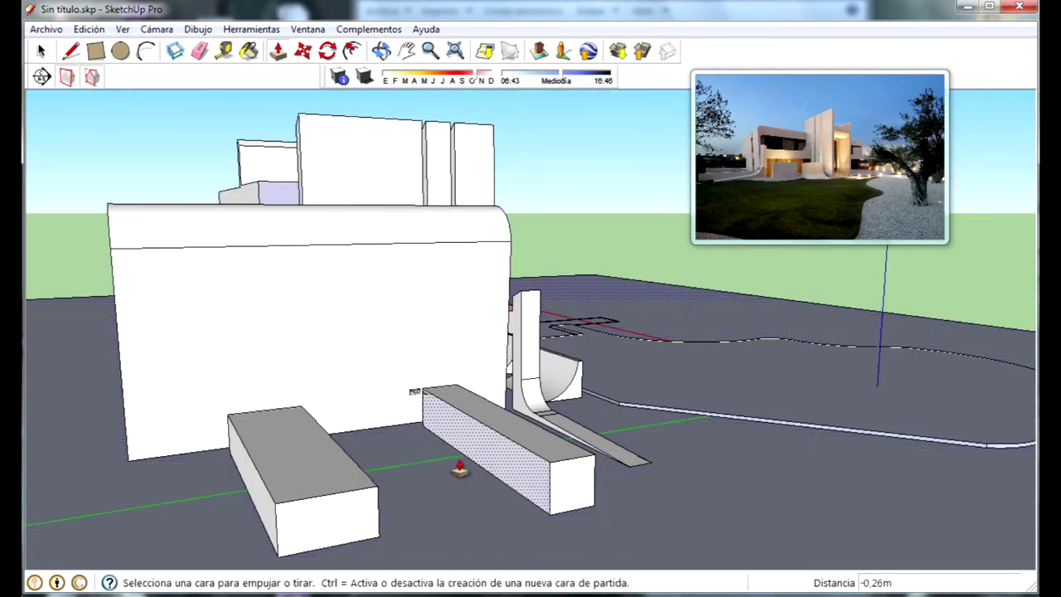
{"action": "left_click_drag", "start_coordinate": [262, 491], "coordinate": [291, 493]}
{"action": "mouse_move", "coordinate": [629, 469]}
{"action": "middle_mouse_down"}
{"action": "mouse_move", "coordinate": [299, 362]}
{"action": "mouse_move", "coordinate": [407, 450]}
{"action": "mouse_move", "coordinate": [439, 422]}
{"action": "mouse_move", "coordinate": [546, 379]}
{"action": "mouse_move", "coordinate": [525, 401]}
{"action": "middle_mouse_up"}
Save the model via Archivo > Guardar and pick a Madera wood material for painting
{"action": "left_click", "coordinate": [58, 30]}
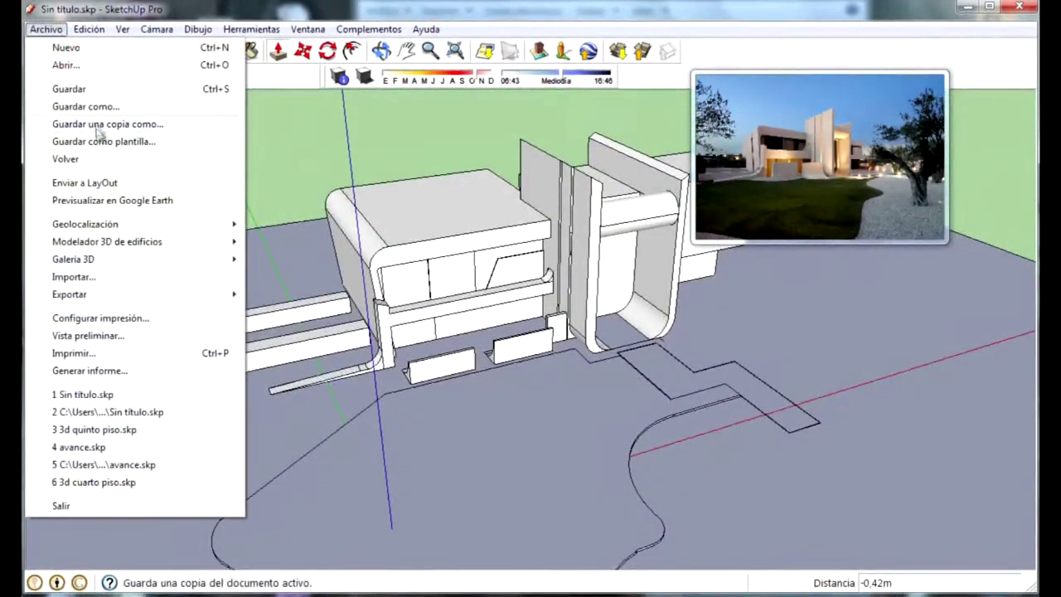
{"action": "left_click", "coordinate": [91, 91]}
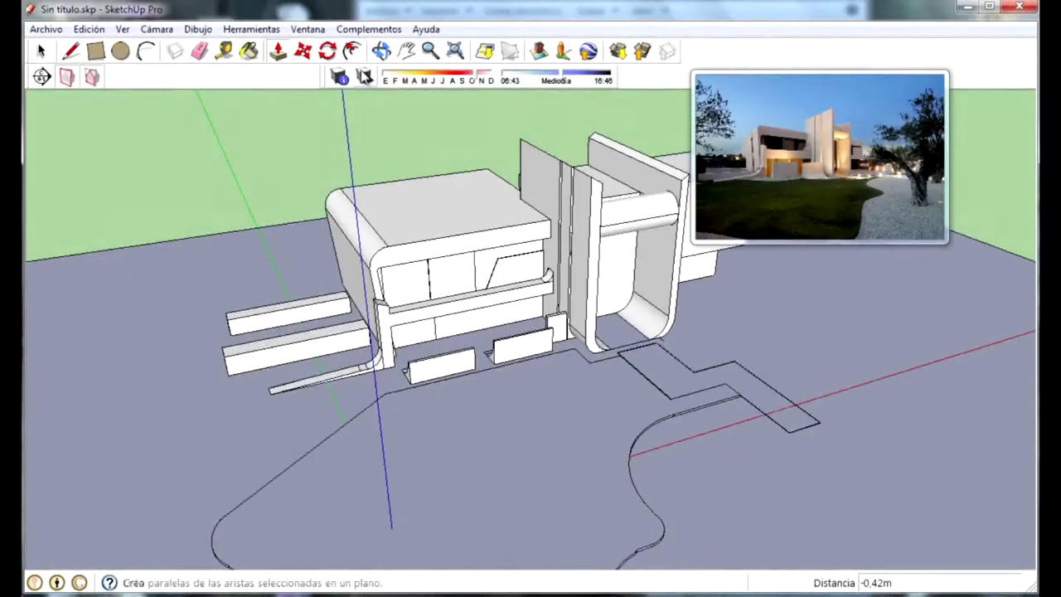
{"action": "left_click", "coordinate": [249, 50]}
{"action": "left_click", "coordinate": [142, 440]}
Paint the front and slanted front panels with the Maderas_ensambladas wood
{"action": "scroll", "coordinate": [448, 276], "scroll_direction": "up", "scroll_amount": 3}
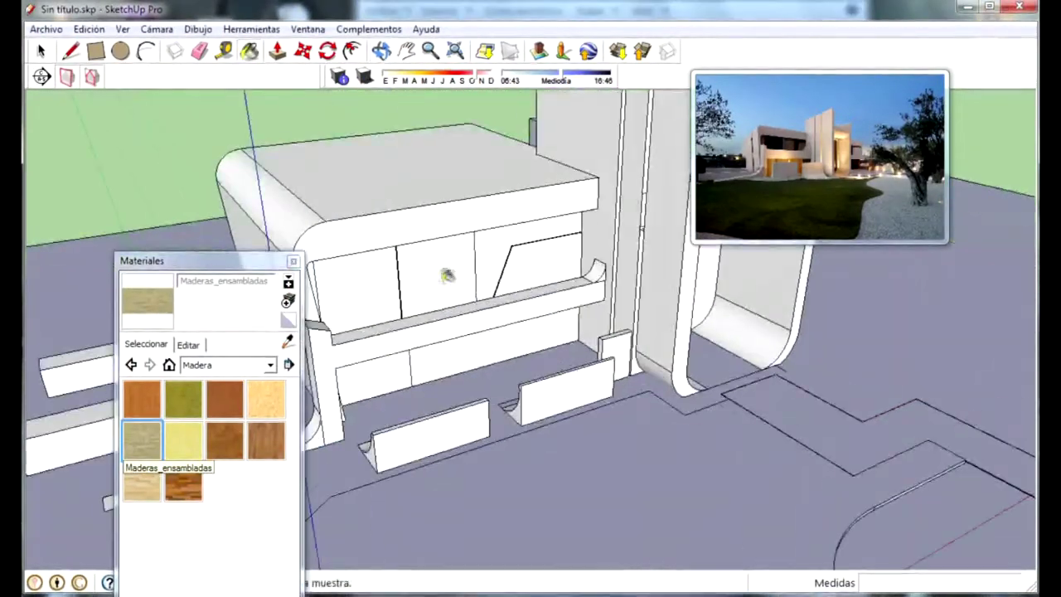
{"action": "middle_click_drag", "start_coordinate": [447, 276], "coordinate": [438, 191]}
{"action": "scroll", "coordinate": [407, 190], "scroll_direction": "up", "scroll_amount": 2}
{"action": "left_click", "coordinate": [431, 241]}
{"action": "left_click", "coordinate": [572, 261]}
{"action": "scroll", "coordinate": [572, 261], "scroll_direction": "down", "scroll_amount": 3}
{"action": "middle_click_drag", "start_coordinate": [572, 261], "coordinate": [431, 323]}
{"action": "scroll", "coordinate": [500, 290], "scroll_direction": "up", "scroll_amount": 3}
{"action": "scroll", "coordinate": [501, 290], "scroll_direction": "down", "scroll_amount": 3}
{"action": "scroll", "coordinate": [502, 306], "scroll_direction": "down", "scroll_amount": 3}
{"action": "scroll", "coordinate": [410, 325], "scroll_direction": "up", "scroll_amount": 4}
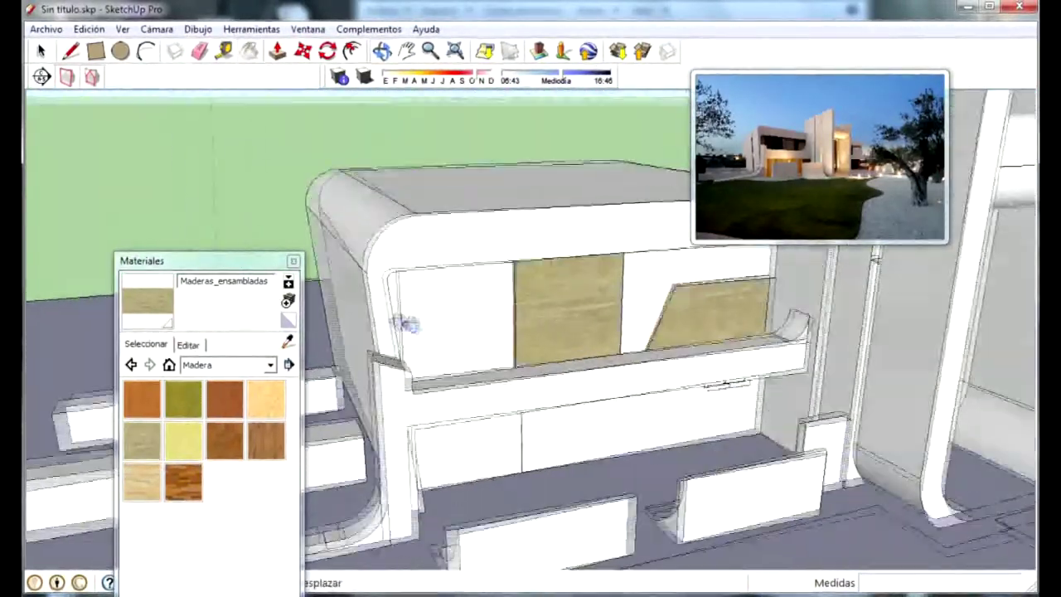
{"action": "middle_click_drag", "start_coordinate": [669, 327], "coordinate": [692, 326]}
Darken the wood material to a brown tone on the Editar colour wheel
{"action": "left_click", "coordinate": [204, 365]}
{"action": "left_click", "coordinate": [207, 393]}
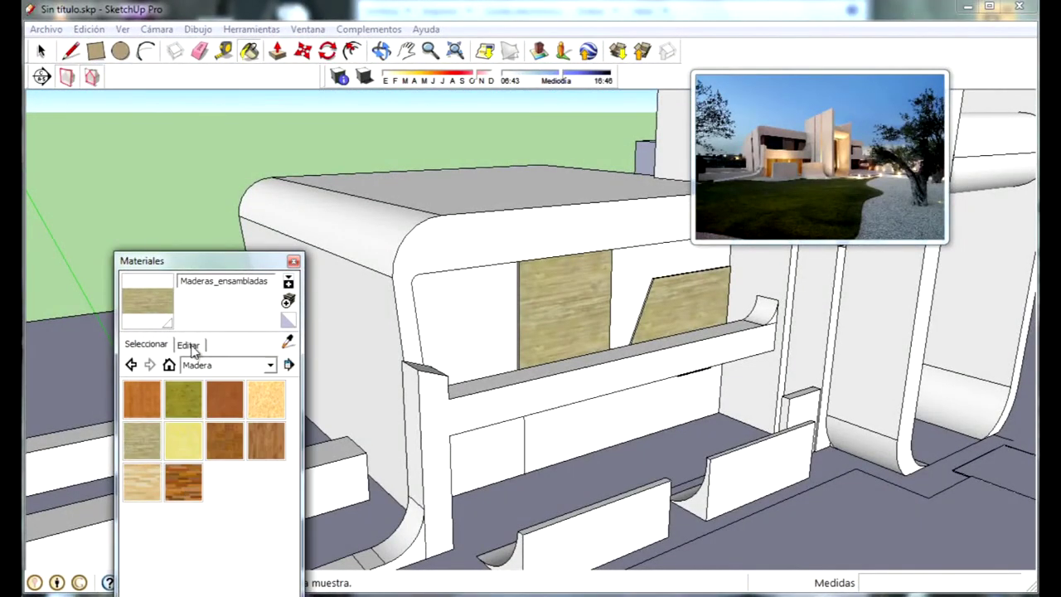
{"action": "left_click", "coordinate": [189, 345]}
{"action": "left_click_drag", "start_coordinate": [200, 425], "coordinate": [209, 442]}
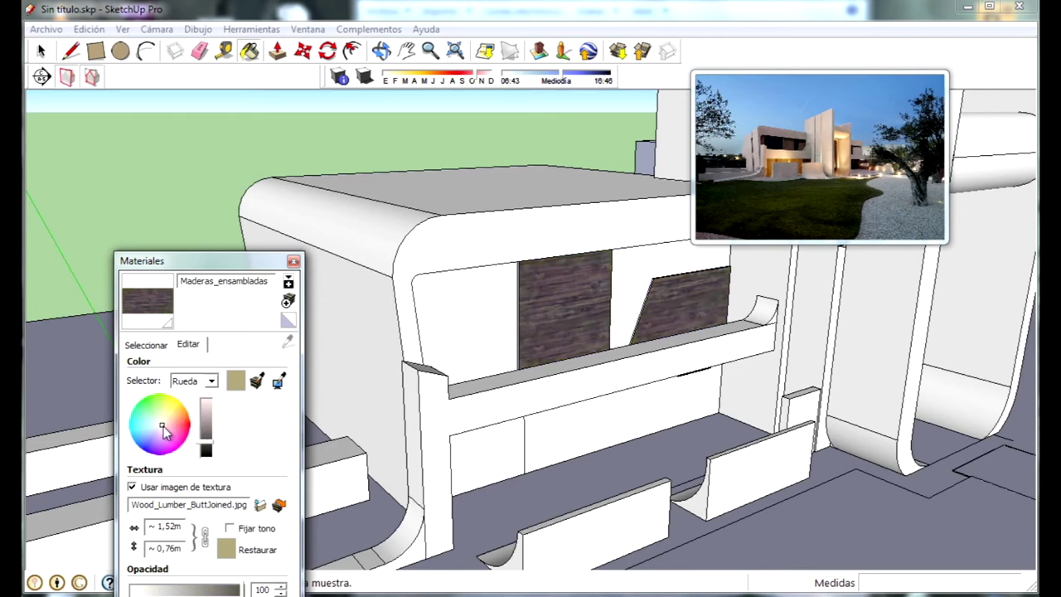
{"action": "left_click_drag", "start_coordinate": [166, 427], "coordinate": [174, 423]}
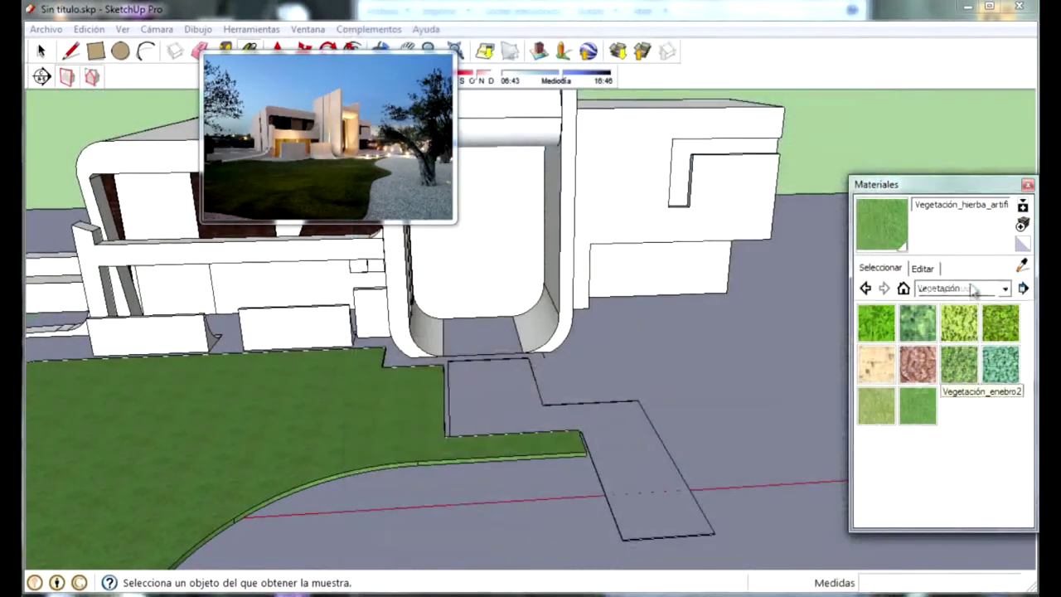
{"action": "left_click", "coordinate": [961, 288]}
{"action": "left_click", "coordinate": [936, 343]}
{"action": "scroll", "coordinate": [567, 399], "scroll_direction": "up", "scroll_amount": 5}
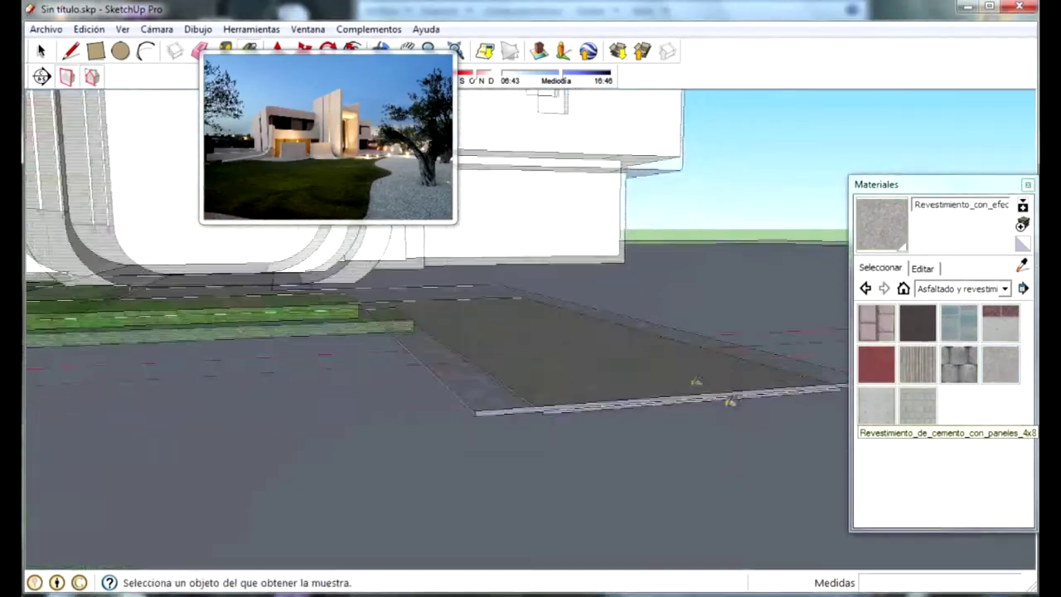
{"action": "middle_click_drag", "start_coordinate": [460, 401], "coordinate": [688, 440]}
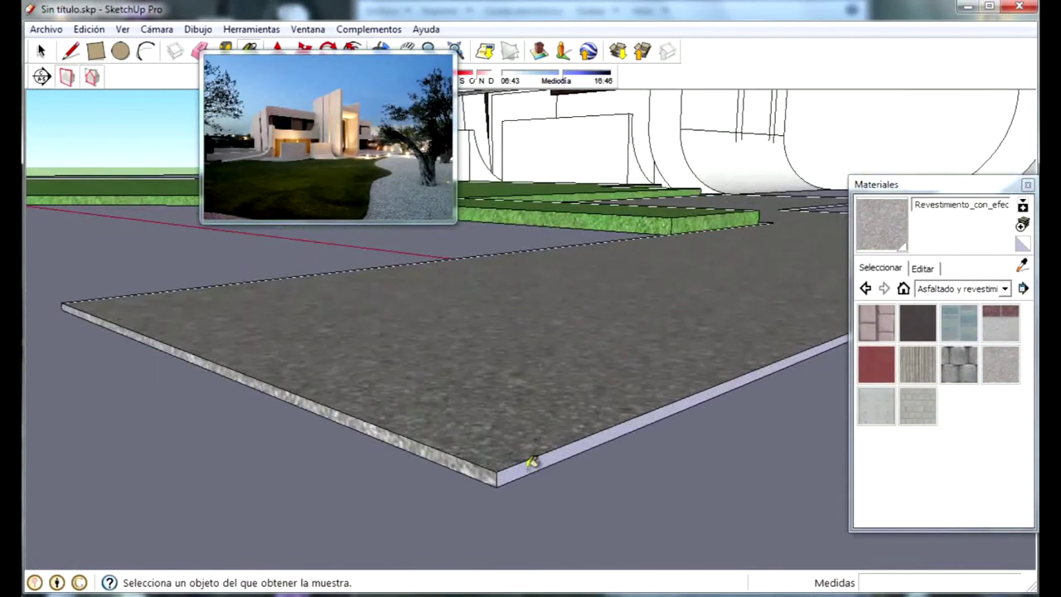
{"action": "middle_click_drag", "start_coordinate": [497, 398], "coordinate": [478, 278]}
{"action": "middle_click_drag", "start_coordinate": [612, 319], "coordinate": [519, 472]}
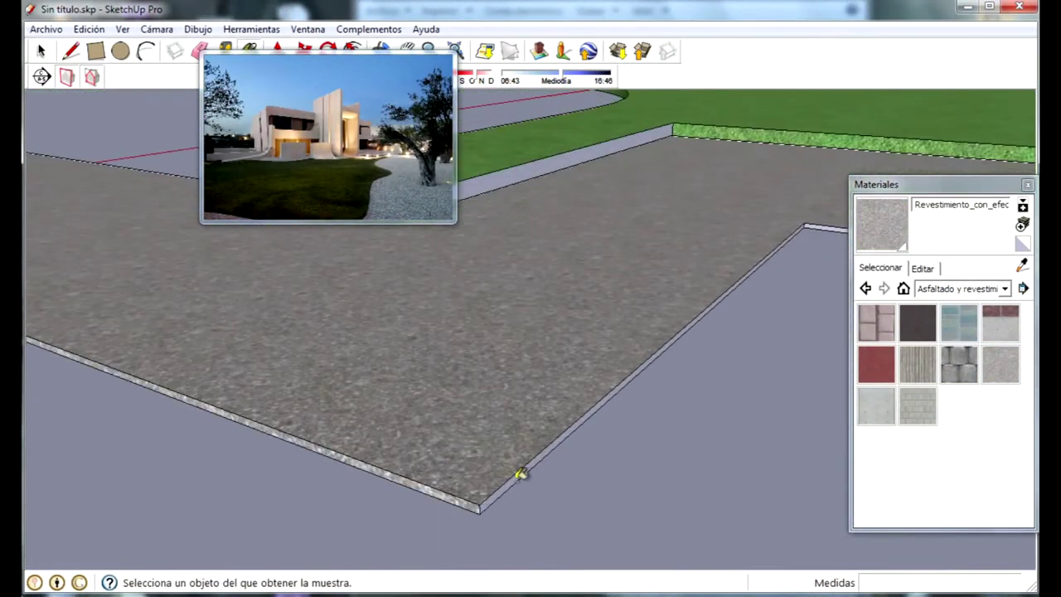
{"action": "left_click_drag", "start_coordinate": [912, 184], "coordinate": [911, 340]}
{"action": "mouse_move", "coordinate": [930, 301]}
{"action": "middle_mouse_down"}
{"action": "mouse_move", "coordinate": [935, 287]}
{"action": "mouse_move", "coordinate": [785, 240]}
{"action": "mouse_move", "coordinate": [826, 500]}
{"action": "mouse_move", "coordinate": [646, 429]}
{"action": "mouse_move", "coordinate": [879, 495]}
{"action": "middle_mouse_up"}
{"action": "scroll", "coordinate": [633, 348], "scroll_direction": "down", "scroll_amount": 3}
{"action": "scroll", "coordinate": [964, 267], "scroll_direction": "up", "scroll_amount": 5}
{"action": "scroll", "coordinate": [785, 240], "scroll_direction": "down", "scroll_amount": 3}
{"action": "scroll", "coordinate": [641, 428], "scroll_direction": "down", "scroll_amount": 4}
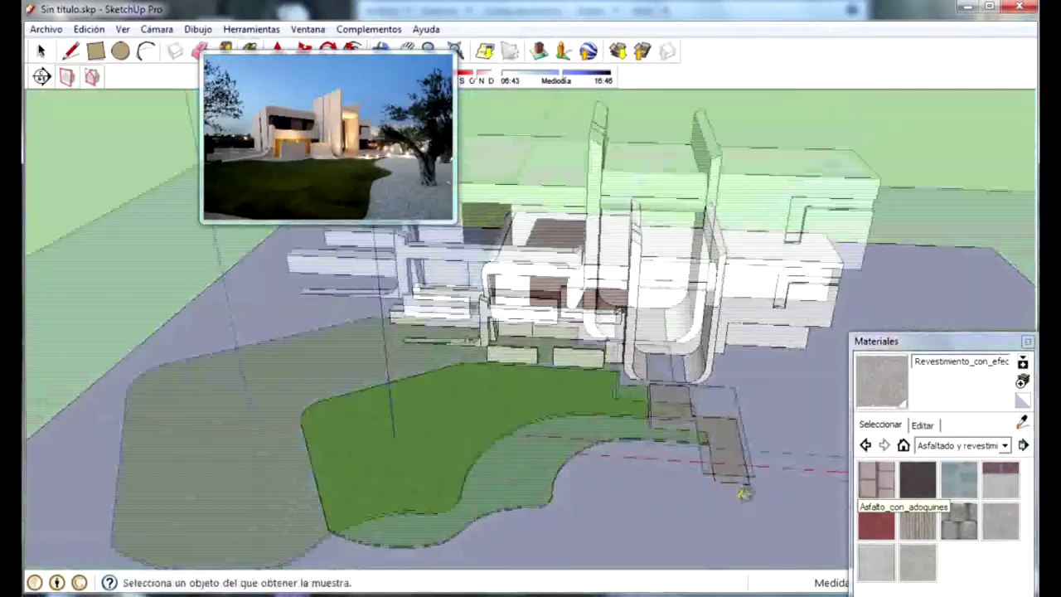
{"action": "scroll", "coordinate": [641, 429], "scroll_direction": "up", "scroll_amount": 6}
{"action": "middle_click_drag", "start_coordinate": [641, 429], "coordinate": [558, 403]}
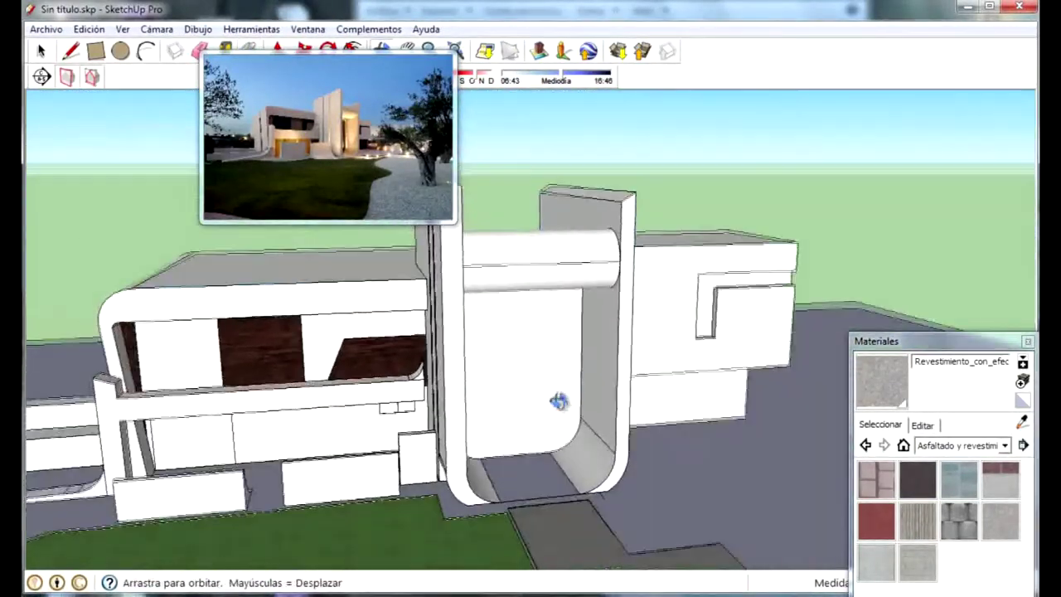
Choose the Piedras_granito_oscuro material from the Piedra category
{"action": "scroll", "coordinate": [469, 442], "scroll_direction": "down", "scroll_amount": 3}
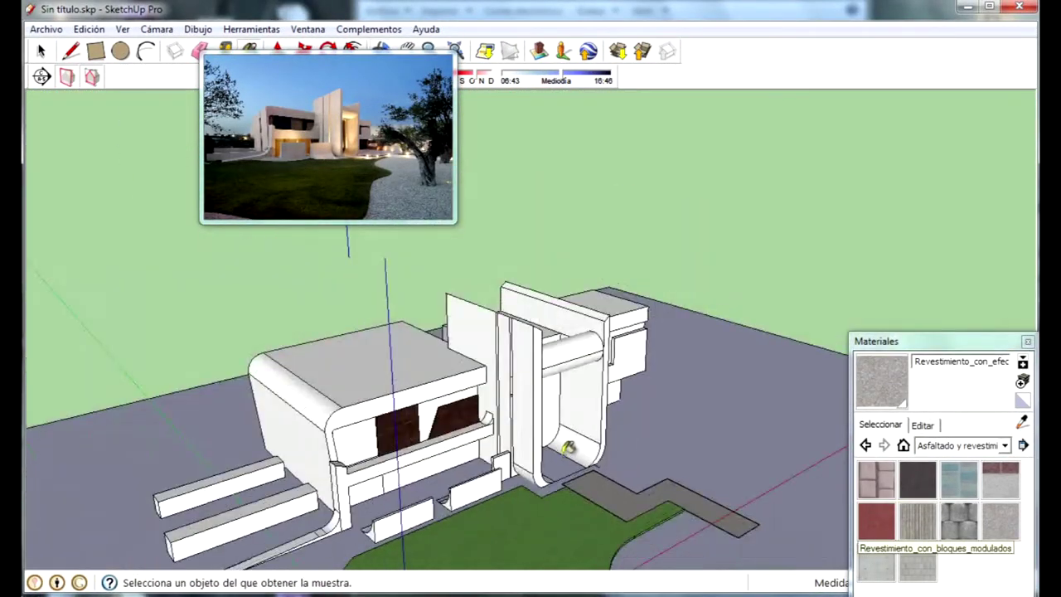
{"action": "scroll", "coordinate": [469, 442], "scroll_direction": "down", "scroll_amount": 3}
{"action": "left_click", "coordinate": [1004, 445]}
{"action": "left_click", "coordinate": [940, 589]}
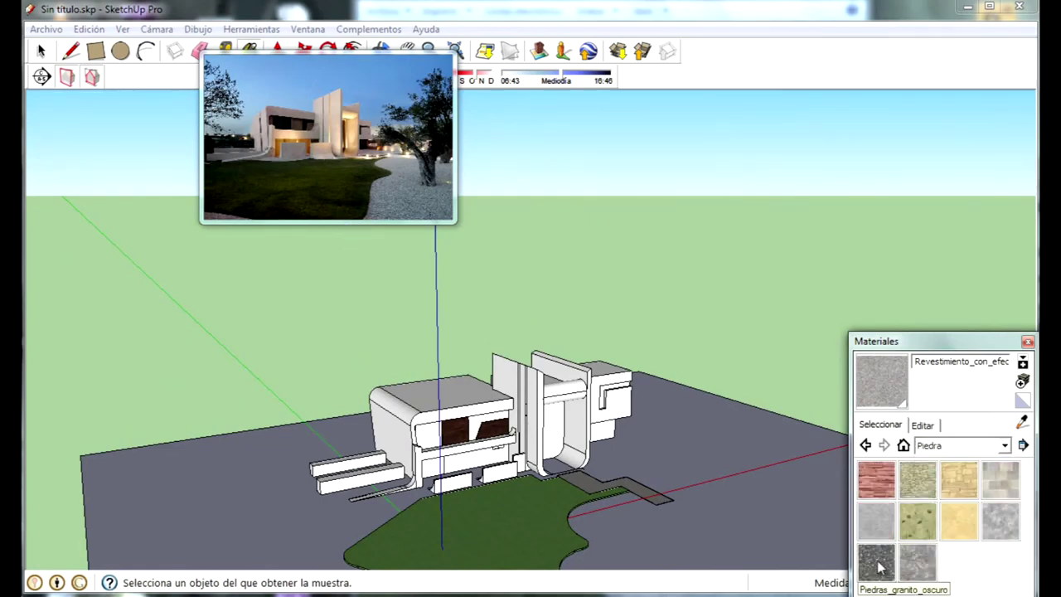
{"action": "left_click", "coordinate": [876, 562]}
{"action": "scroll", "coordinate": [580, 465], "scroll_direction": "down", "scroll_amount": 3}
{"action": "scroll", "coordinate": [603, 445], "scroll_direction": "up", "scroll_amount": 5}
{"action": "scroll", "coordinate": [587, 493], "scroll_direction": "up", "scroll_amount": 5}
{"action": "scroll", "coordinate": [587, 493], "scroll_direction": "up", "scroll_amount": 3}
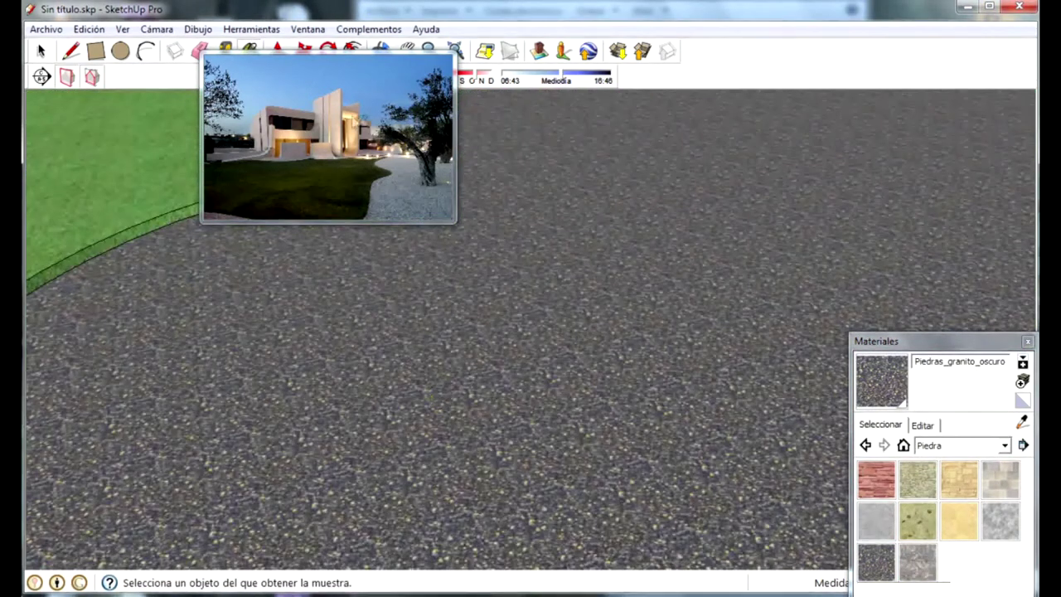
Brighten the granite's colour in Editar and review the granite ground beside the lawn
{"action": "left_click", "coordinate": [922, 425]}
{"action": "left_click_drag", "start_coordinate": [940, 522], "coordinate": [948, 507]}
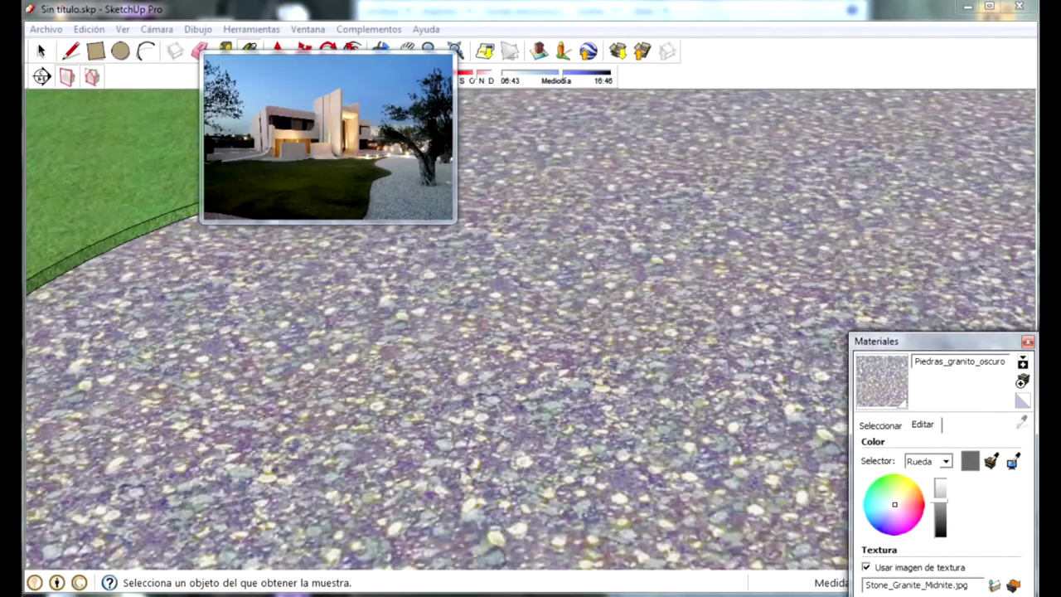
{"action": "key", "text": "space"}
{"action": "scroll", "coordinate": [530, 332], "scroll_direction": "down", "scroll_amount": 3}
{"action": "scroll", "coordinate": [540, 249], "scroll_direction": "down", "scroll_amount": 3}
{"action": "scroll", "coordinate": [540, 249], "scroll_direction": "up", "scroll_amount": 3}
{"action": "scroll", "coordinate": [790, 561], "scroll_direction": "up", "scroll_amount": 2}
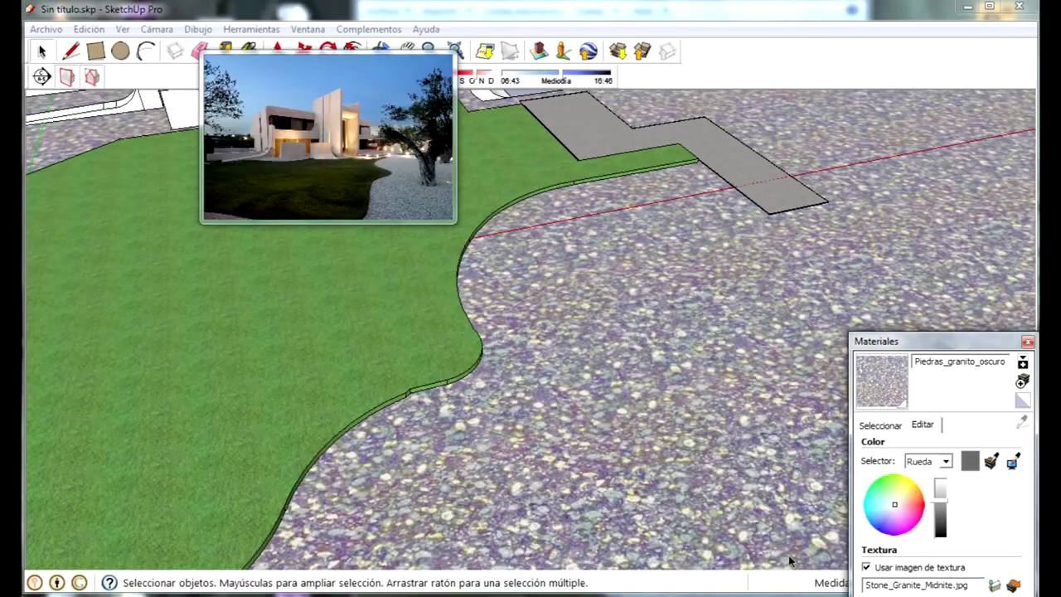
{"action": "scroll", "coordinate": [746, 497], "scroll_direction": "down", "scroll_amount": 3}
{"action": "middle_click_drag", "start_coordinate": [580, 331], "coordinate": [543, 274]}
{"action": "scroll", "coordinate": [543, 270], "scroll_direction": "up", "scroll_amount": 3}
{"action": "scroll", "coordinate": [543, 270], "scroll_direction": "down", "scroll_amount": 4}
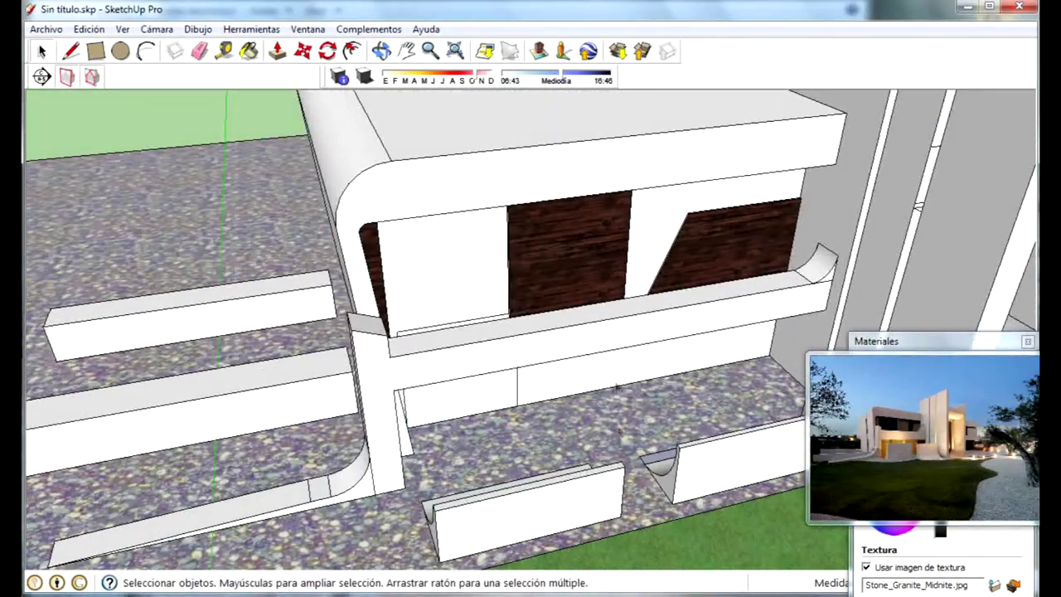
{"action": "middle_click_drag", "start_coordinate": [406, 299], "coordinate": [639, 363]}
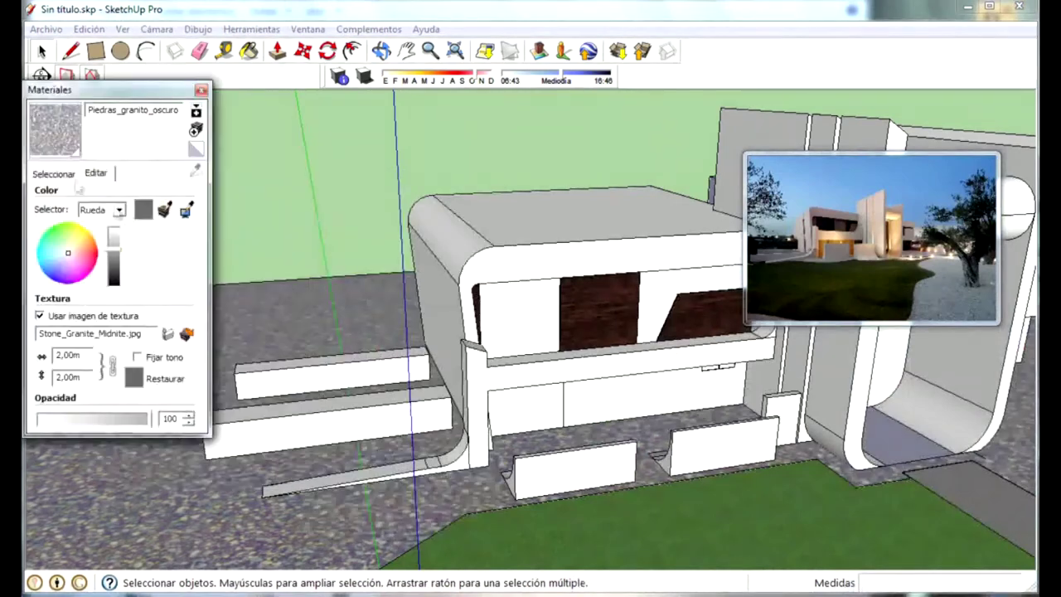
Paint the left window with Translúcidos > Cristal_gris_translúcido glass
{"action": "left_click", "coordinate": [114, 375]}
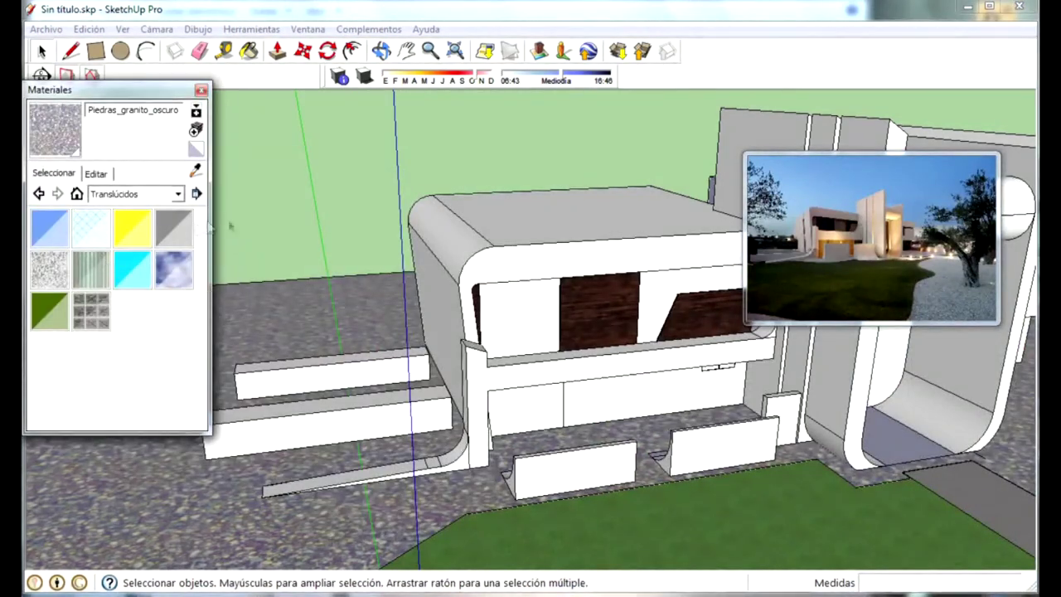
{"action": "left_click", "coordinate": [173, 226]}
{"action": "left_click", "coordinate": [531, 323]}
Orbit around the house, switch to Tape Measure and zoom onto the curved doorway
{"action": "middle_click_drag", "start_coordinate": [817, 333], "coordinate": [945, 362]}
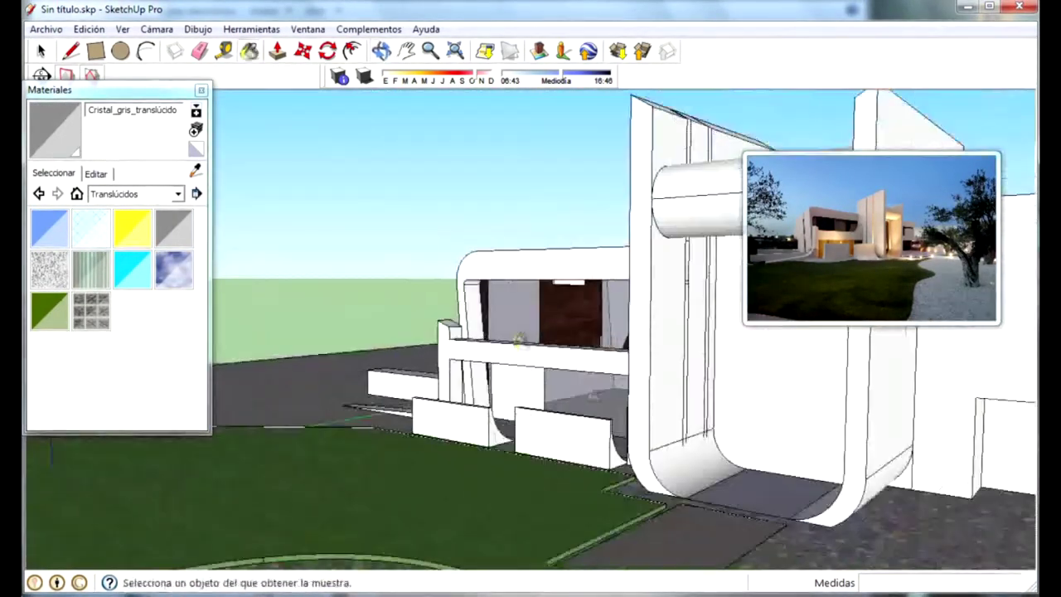
{"action": "middle_click_drag", "start_coordinate": [1001, 465], "coordinate": [600, 468]}
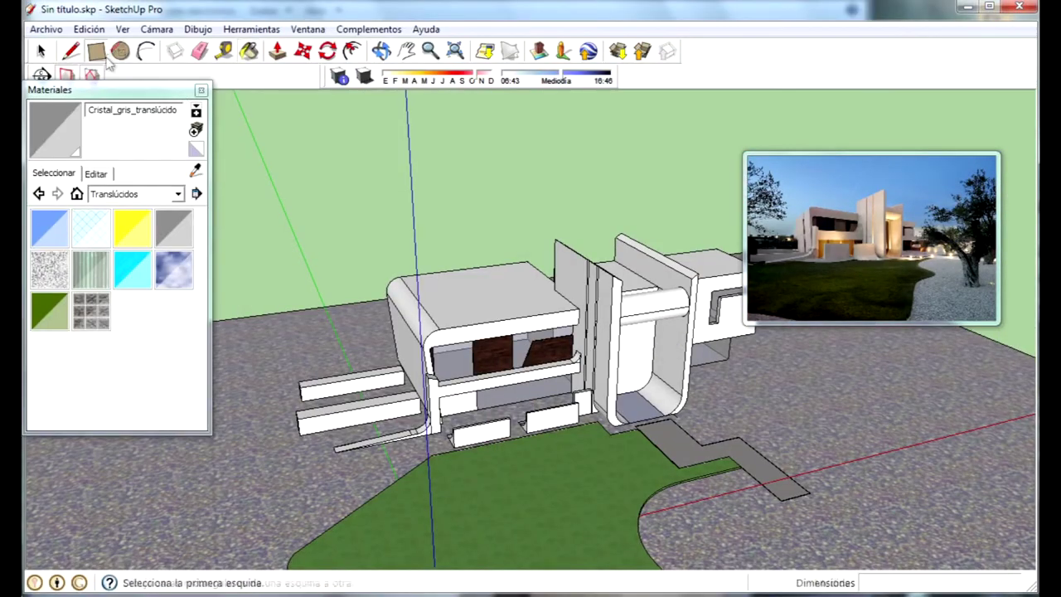
{"action": "key", "text": "t"}
{"action": "scroll", "coordinate": [651, 340], "scroll_direction": "up", "scroll_amount": 5}
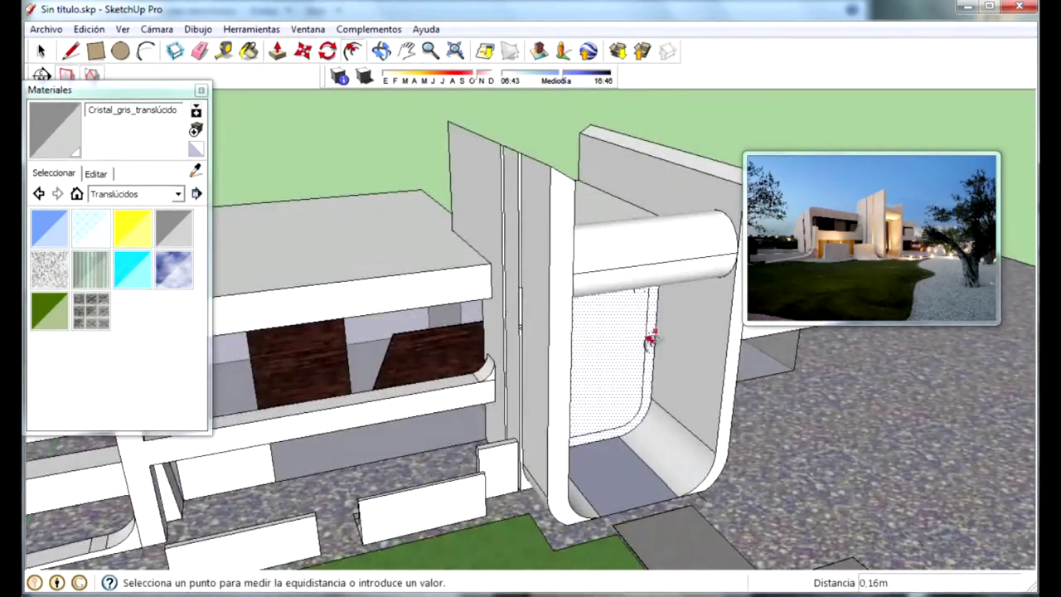
{"action": "middle_click_drag", "start_coordinate": [618, 366], "coordinate": [580, 406]}
{"action": "scroll", "coordinate": [580, 407], "scroll_direction": "up", "scroll_amount": 5}
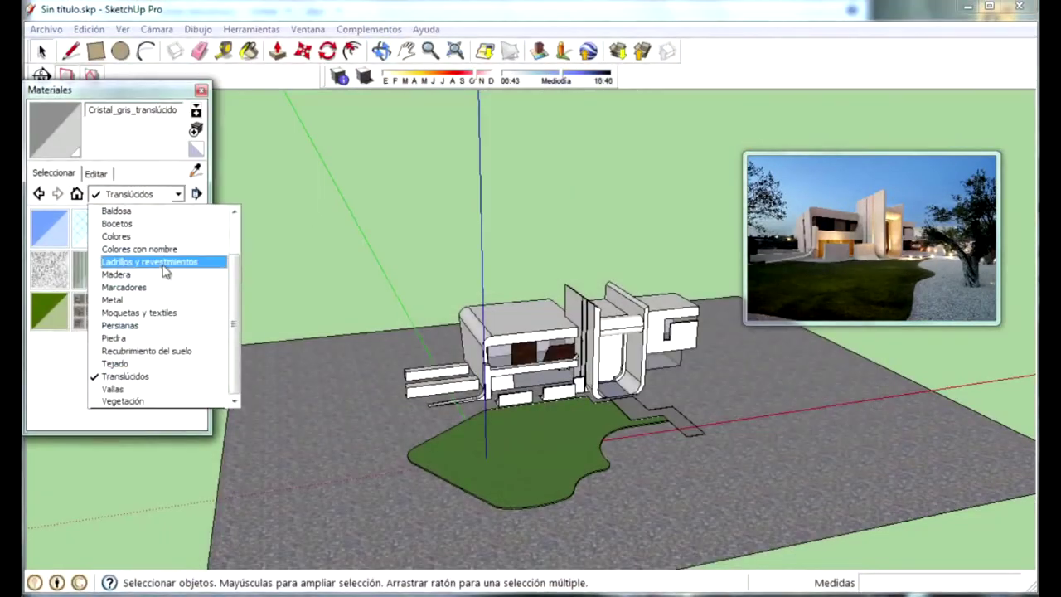
Switch the Materials browser to the Ladrillos y revestimientos category
{"action": "left_click", "coordinate": [163, 262]}
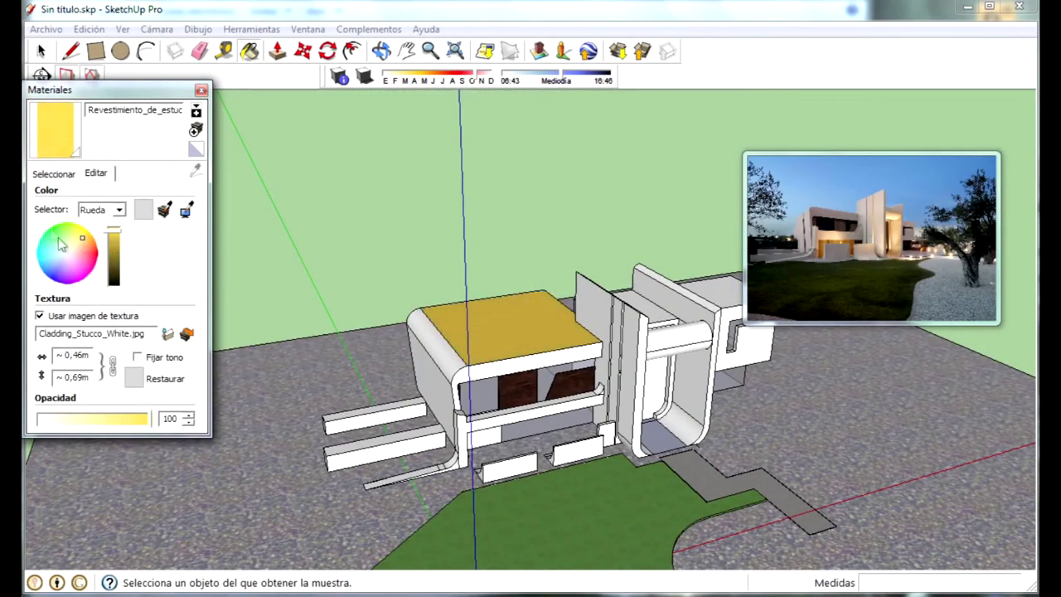
Orbit and zoom around the house front, site and lawn to reach the wall faces
{"action": "scroll", "coordinate": [533, 343], "scroll_direction": "up", "scroll_amount": 5}
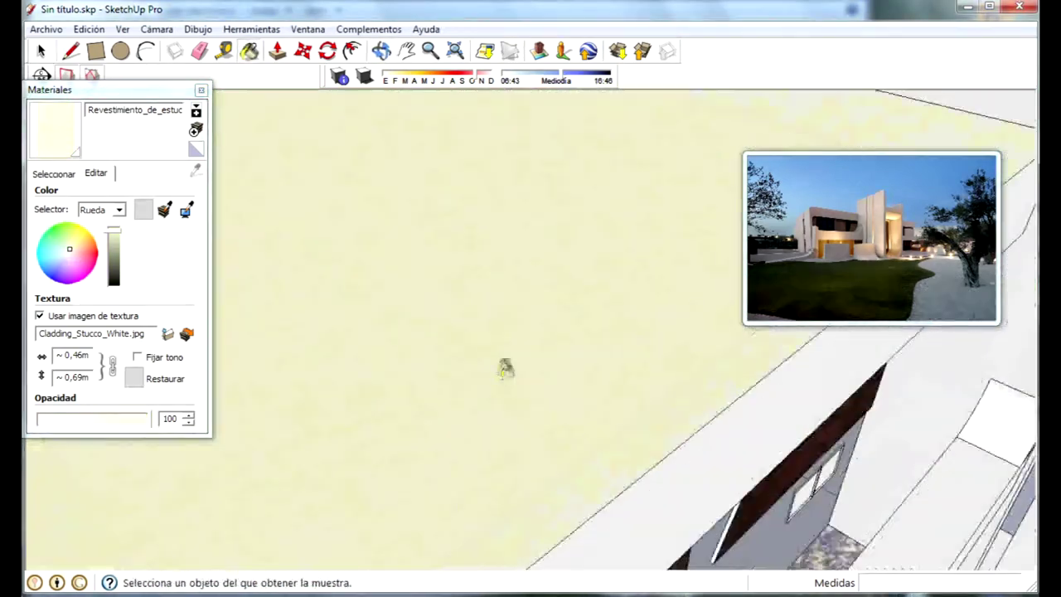
{"action": "scroll", "coordinate": [396, 401], "scroll_direction": "down", "scroll_amount": 2}
{"action": "mouse_move", "coordinate": [467, 455]}
{"action": "middle_mouse_down"}
{"action": "mouse_move", "coordinate": [907, 477]}
{"action": "mouse_move", "coordinate": [439, 495]}
{"action": "middle_mouse_up"}
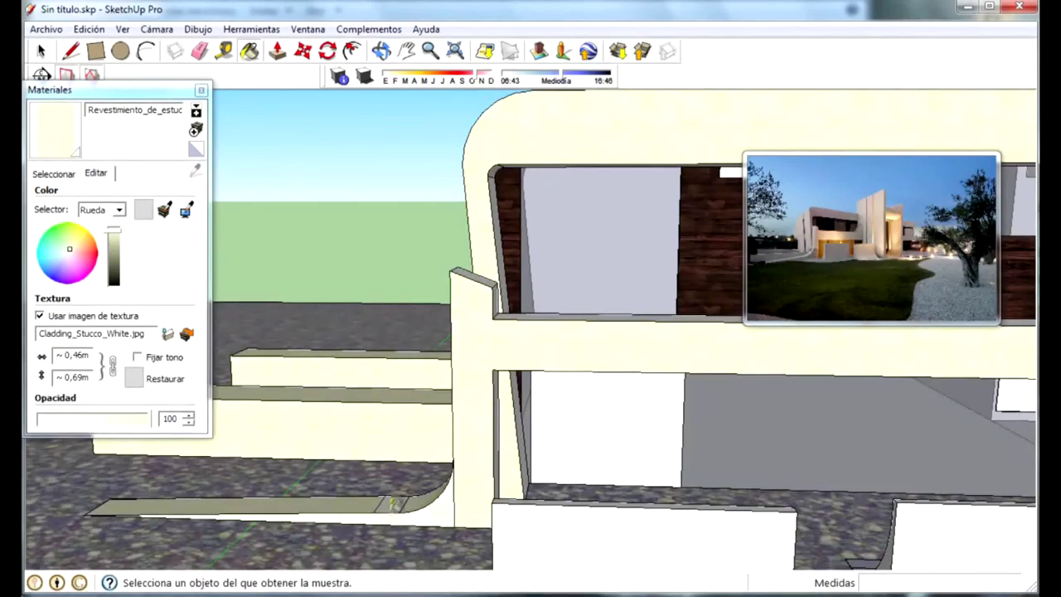
{"action": "scroll", "coordinate": [573, 258], "scroll_direction": "down", "scroll_amount": 3}
{"action": "middle_click_drag", "start_coordinate": [573, 259], "coordinate": [928, 398]}
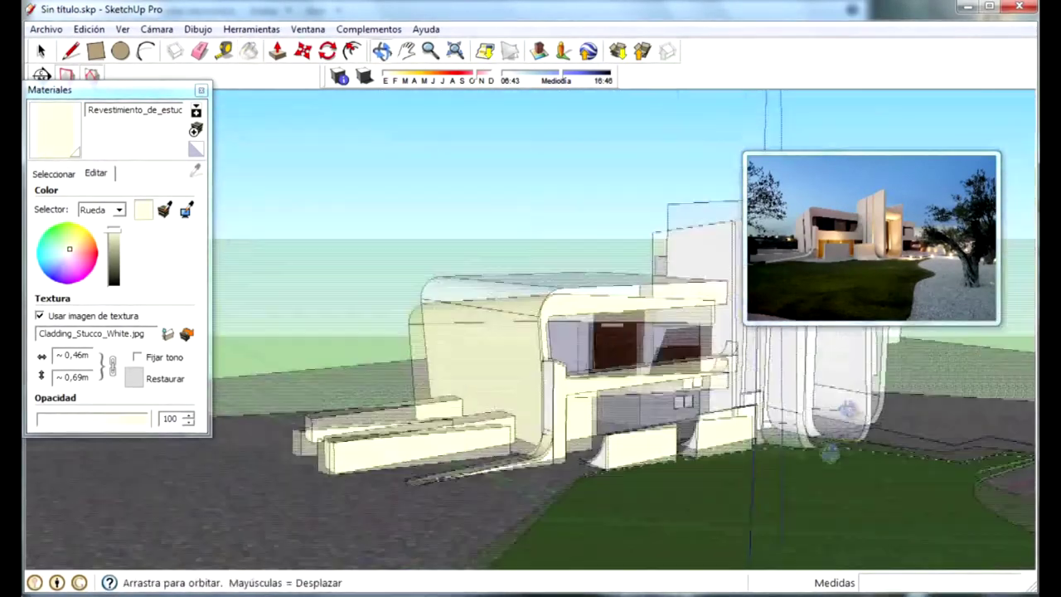
{"action": "middle_click_drag", "start_coordinate": [829, 431], "coordinate": [476, 526]}
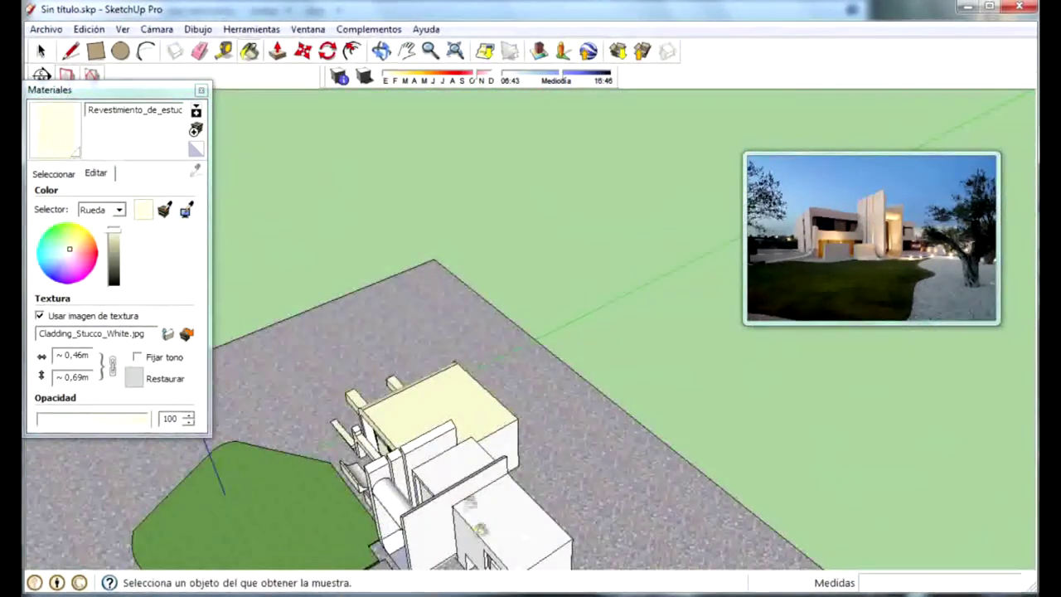
{"action": "mouse_move", "coordinate": [439, 432]}
{"action": "middle_mouse_down"}
{"action": "mouse_move", "coordinate": [624, 358]}
{"action": "mouse_move", "coordinate": [647, 470]}
{"action": "mouse_move", "coordinate": [722, 457]}
{"action": "mouse_move", "coordinate": [404, 348]}
{"action": "middle_mouse_up"}
{"action": "scroll", "coordinate": [623, 358], "scroll_direction": "up", "scroll_amount": 3}
{"action": "scroll", "coordinate": [623, 358], "scroll_direction": "up", "scroll_amount": 3}
{"action": "scroll", "coordinate": [624, 358], "scroll_direction": "up", "scroll_amount": 2}
{"action": "scroll", "coordinate": [642, 455], "scroll_direction": "up", "scroll_amount": 2}
{"action": "scroll", "coordinate": [404, 348], "scroll_direction": "down", "scroll_amount": 3}
{"action": "scroll", "coordinate": [458, 419], "scroll_direction": "down", "scroll_amount": 3}
{"action": "scroll", "coordinate": [458, 419], "scroll_direction": "down", "scroll_amount": 3}
{"action": "mouse_move", "coordinate": [458, 419]}
{"action": "middle_mouse_down", "text": "shift"}
{"action": "mouse_move", "coordinate": [537, 440]}
{"action": "mouse_move", "coordinate": [246, 170]}
{"action": "middle_mouse_up", "text": "shift"}
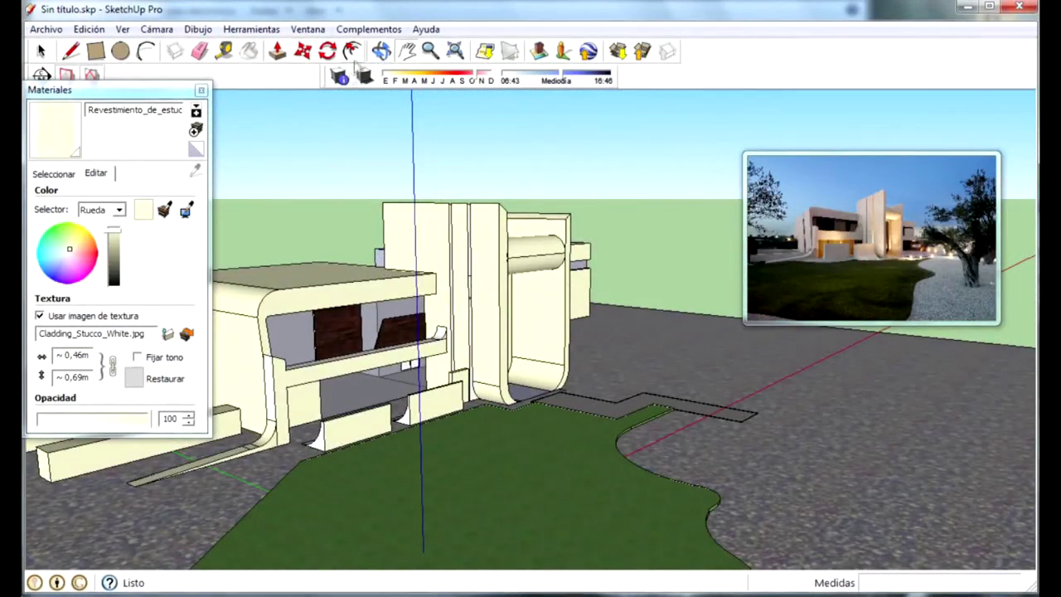
{"action": "scroll", "coordinate": [479, 387], "scroll_direction": "up", "scroll_amount": 3}
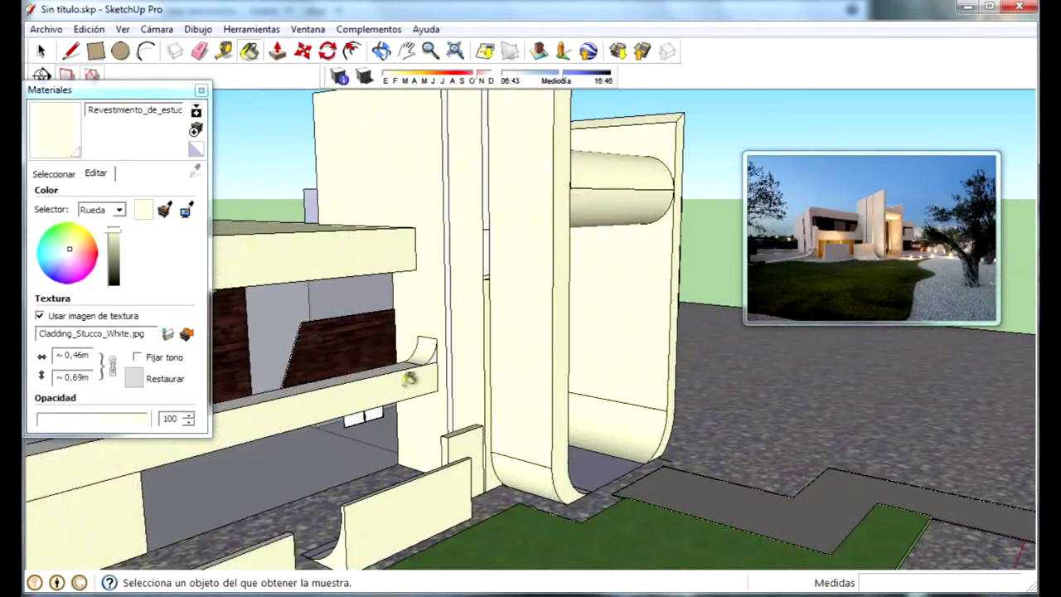
Orbit to the house's far side, curved interior wall and rounded corner to cover remaining walls
{"action": "middle_click_drag", "start_coordinate": [491, 208], "coordinate": [443, 154]}
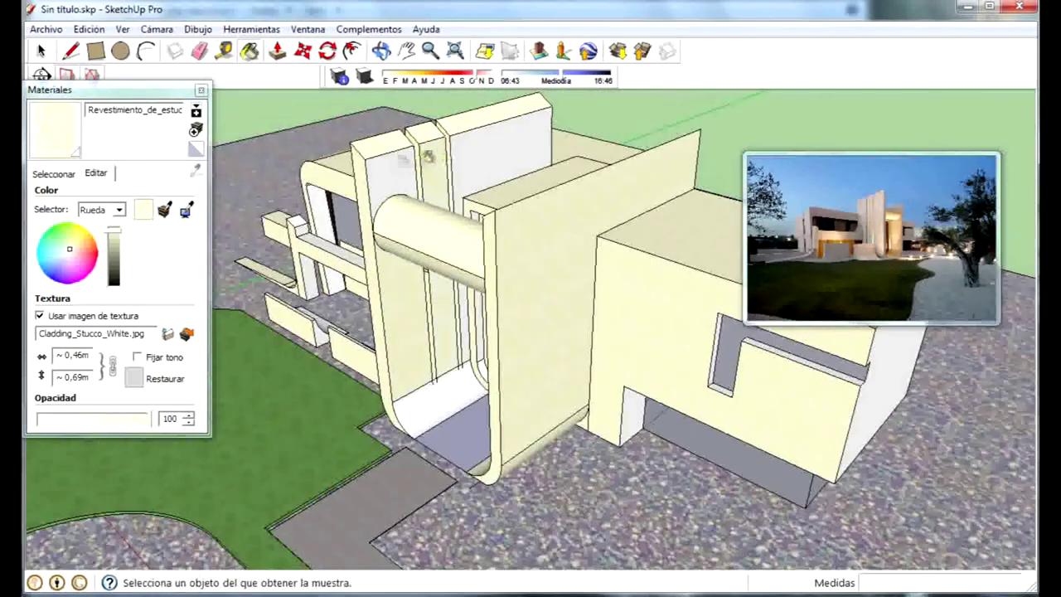
{"action": "middle_click_drag", "start_coordinate": [396, 305], "coordinate": [552, 321]}
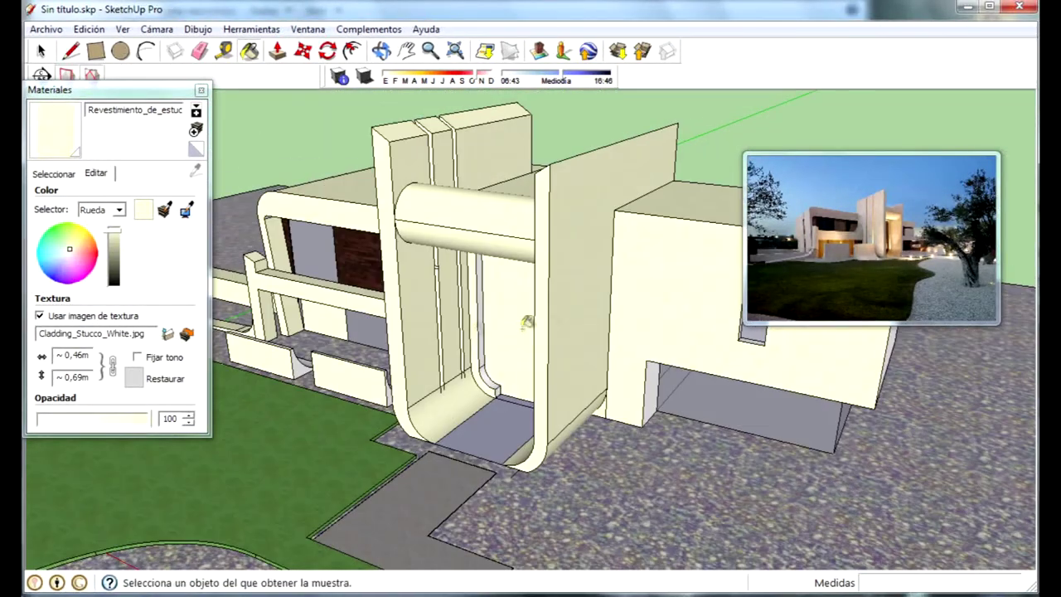
{"action": "mouse_move", "coordinate": [645, 385]}
{"action": "middle_mouse_down"}
{"action": "mouse_move", "coordinate": [512, 281]}
{"action": "mouse_move", "coordinate": [726, 140]}
{"action": "middle_mouse_up"}
{"action": "scroll", "coordinate": [512, 282], "scroll_direction": "up", "scroll_amount": 5}
{"action": "scroll", "coordinate": [726, 139], "scroll_direction": "down", "scroll_amount": 5}
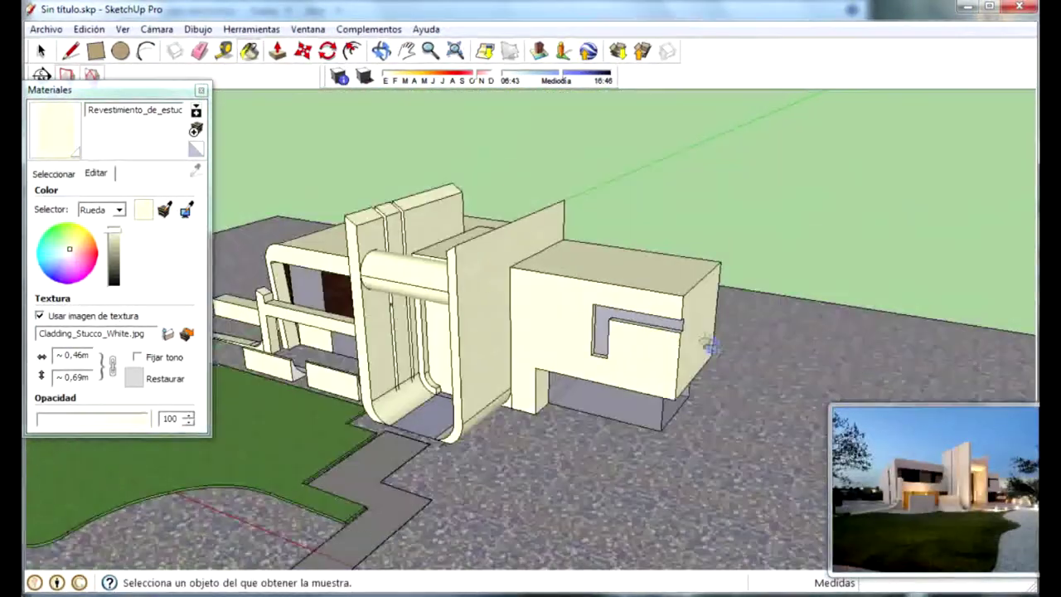
{"action": "scroll", "coordinate": [683, 297], "scroll_direction": "up", "scroll_amount": 5}
{"action": "middle_click_drag", "start_coordinate": [559, 387], "coordinate": [497, 356]}
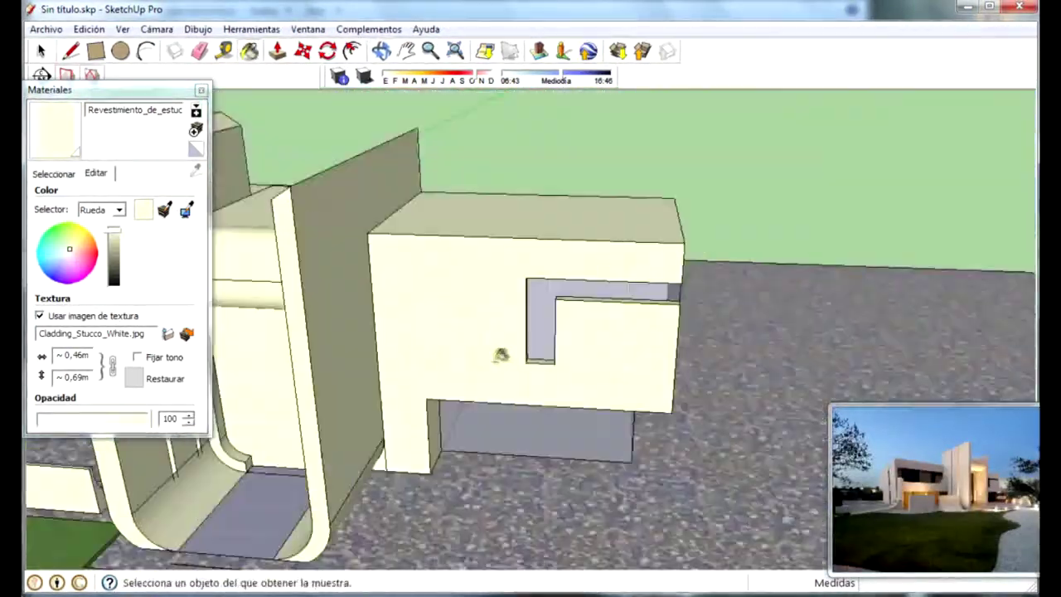
{"action": "scroll", "coordinate": [464, 406], "scroll_direction": "up", "scroll_amount": 5}
{"action": "scroll", "coordinate": [430, 460], "scroll_direction": "up", "scroll_amount": 3}
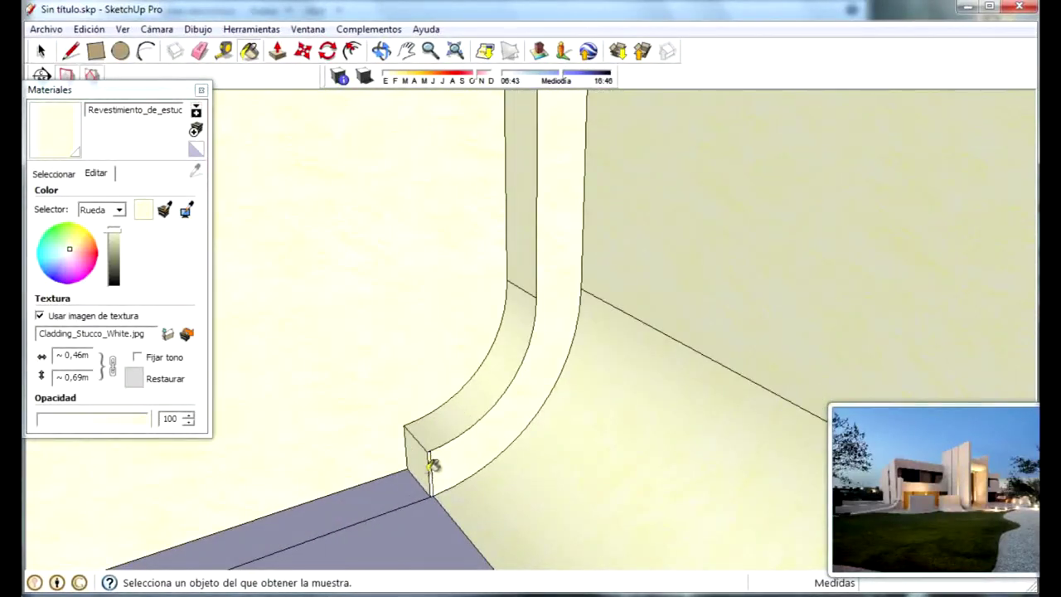
{"action": "scroll", "coordinate": [430, 464], "scroll_direction": "down", "scroll_amount": 3}
{"action": "scroll", "coordinate": [430, 464], "scroll_direction": "down", "scroll_amount": 3}
{"action": "middle_click_drag", "start_coordinate": [430, 464], "coordinate": [587, 350]}
{"action": "scroll", "coordinate": [392, 425], "scroll_direction": "up", "scroll_amount": 2}
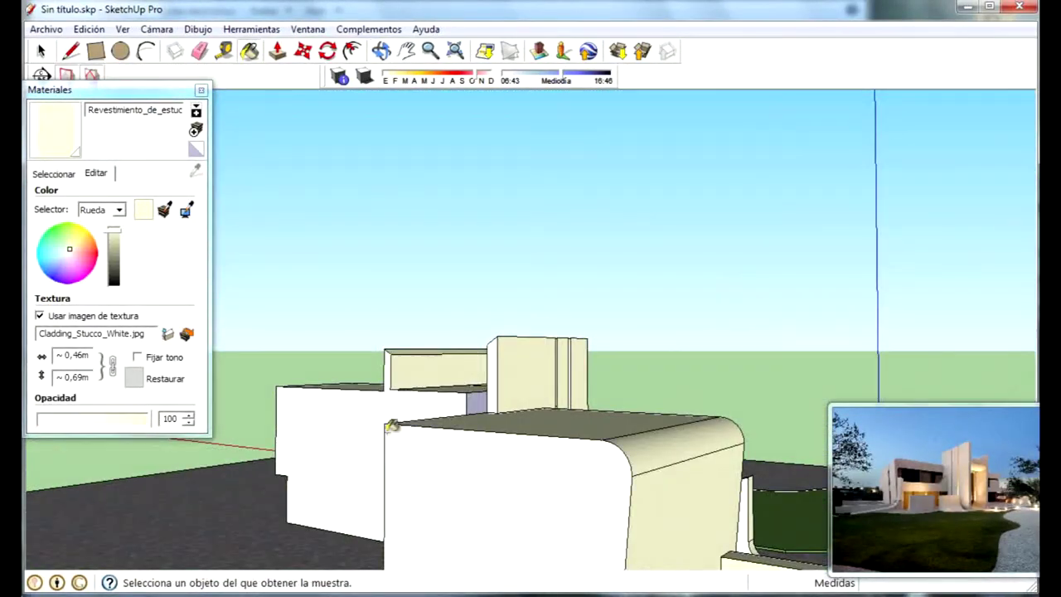
{"action": "mouse_move", "coordinate": [477, 506]}
{"action": "middle_mouse_down"}
{"action": "mouse_move", "coordinate": [497, 523]}
{"action": "mouse_move", "coordinate": [401, 400]}
{"action": "middle_mouse_up"}
{"action": "scroll", "coordinate": [540, 533], "scroll_direction": "up", "scroll_amount": 3}
{"action": "mouse_move", "coordinate": [428, 279]}
{"action": "middle_mouse_down"}
{"action": "mouse_move", "coordinate": [516, 489]}
{"action": "mouse_move", "coordinate": [315, 515]}
{"action": "middle_mouse_up"}
{"action": "mouse_move", "coordinate": [755, 381]}
{"action": "middle_mouse_down"}
{"action": "mouse_move", "coordinate": [504, 158]}
{"action": "mouse_move", "coordinate": [570, 387]}
{"action": "mouse_move", "coordinate": [494, 290]}
{"action": "middle_mouse_up"}
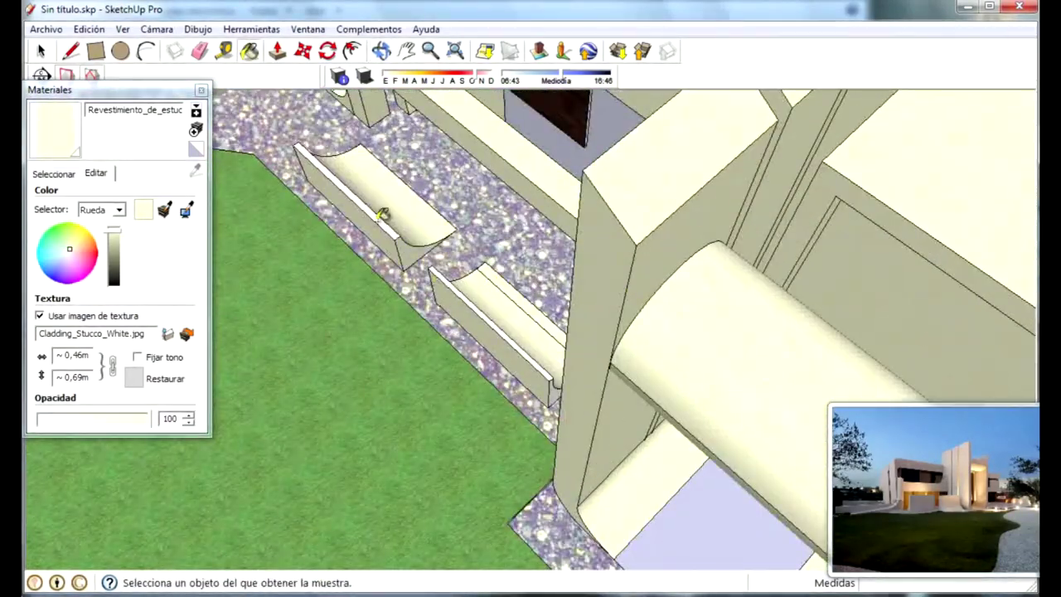
{"action": "mouse_move", "coordinate": [350, 241]}
{"action": "middle_mouse_down"}
{"action": "mouse_move", "coordinate": [269, 211]}
{"action": "mouse_move", "coordinate": [805, 307]}
{"action": "mouse_move", "coordinate": [722, 122]}
{"action": "middle_mouse_up"}
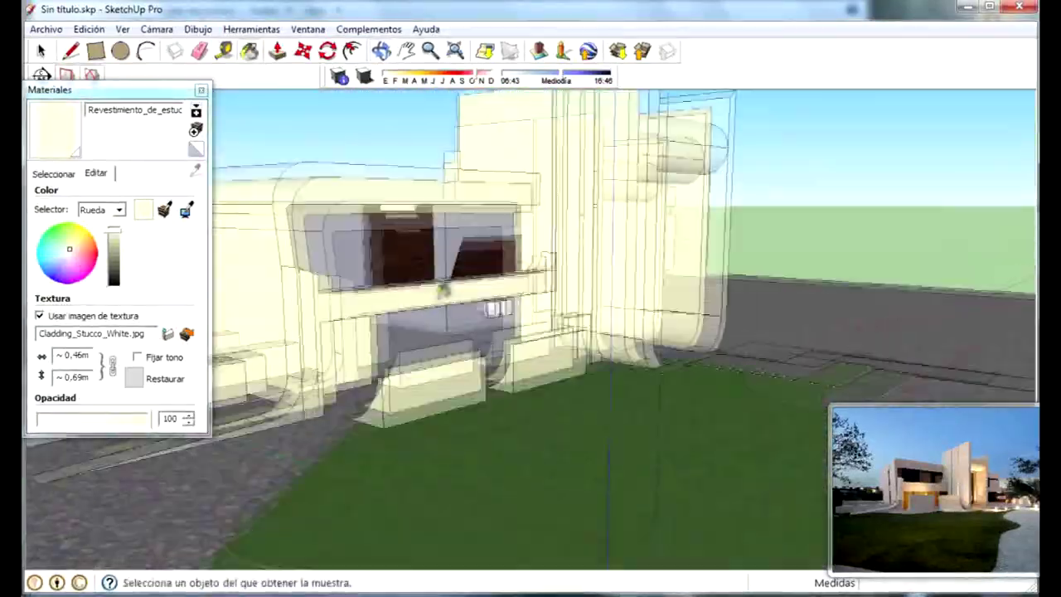